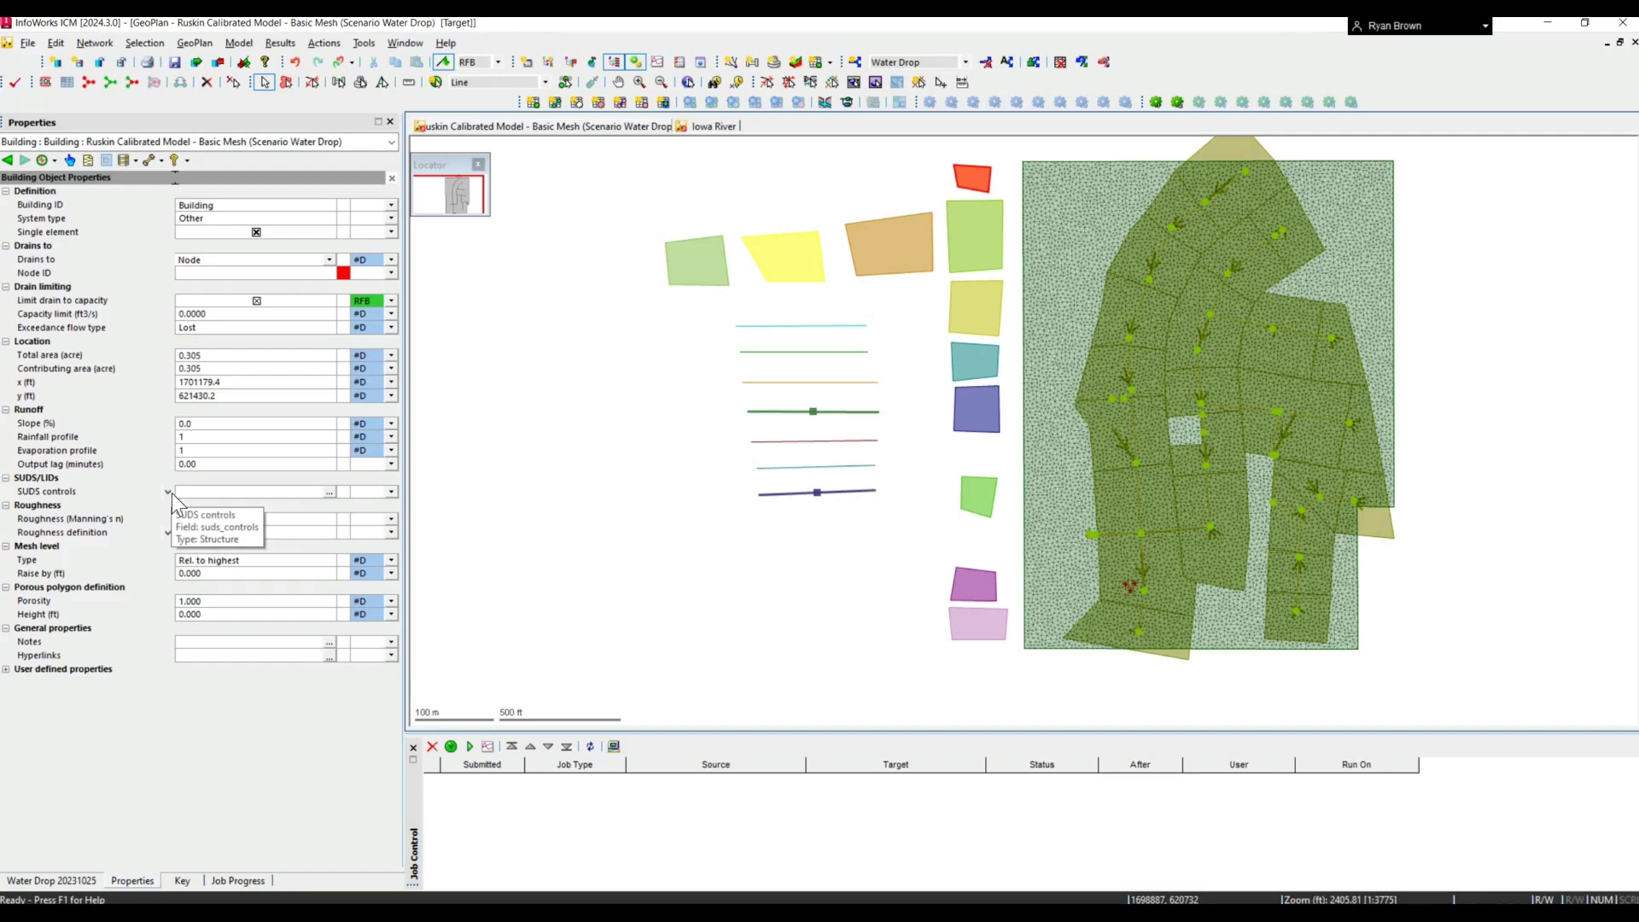
- Examine the Building polygon's mesh level type and the options its Drains to property offers
click(209, 562)
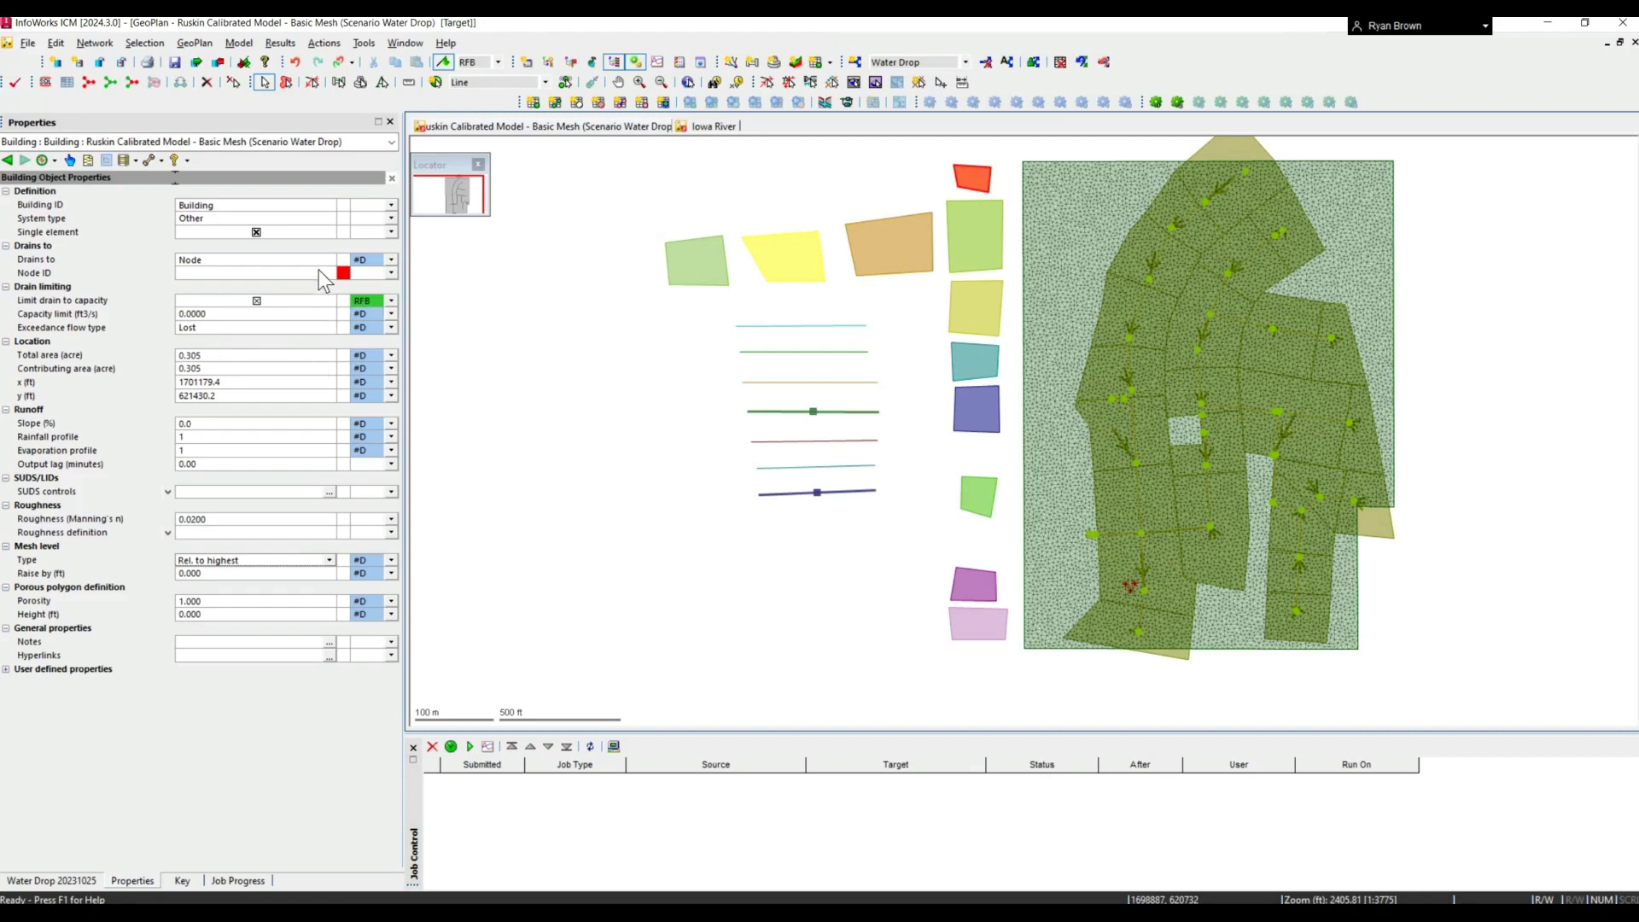
click(281, 260)
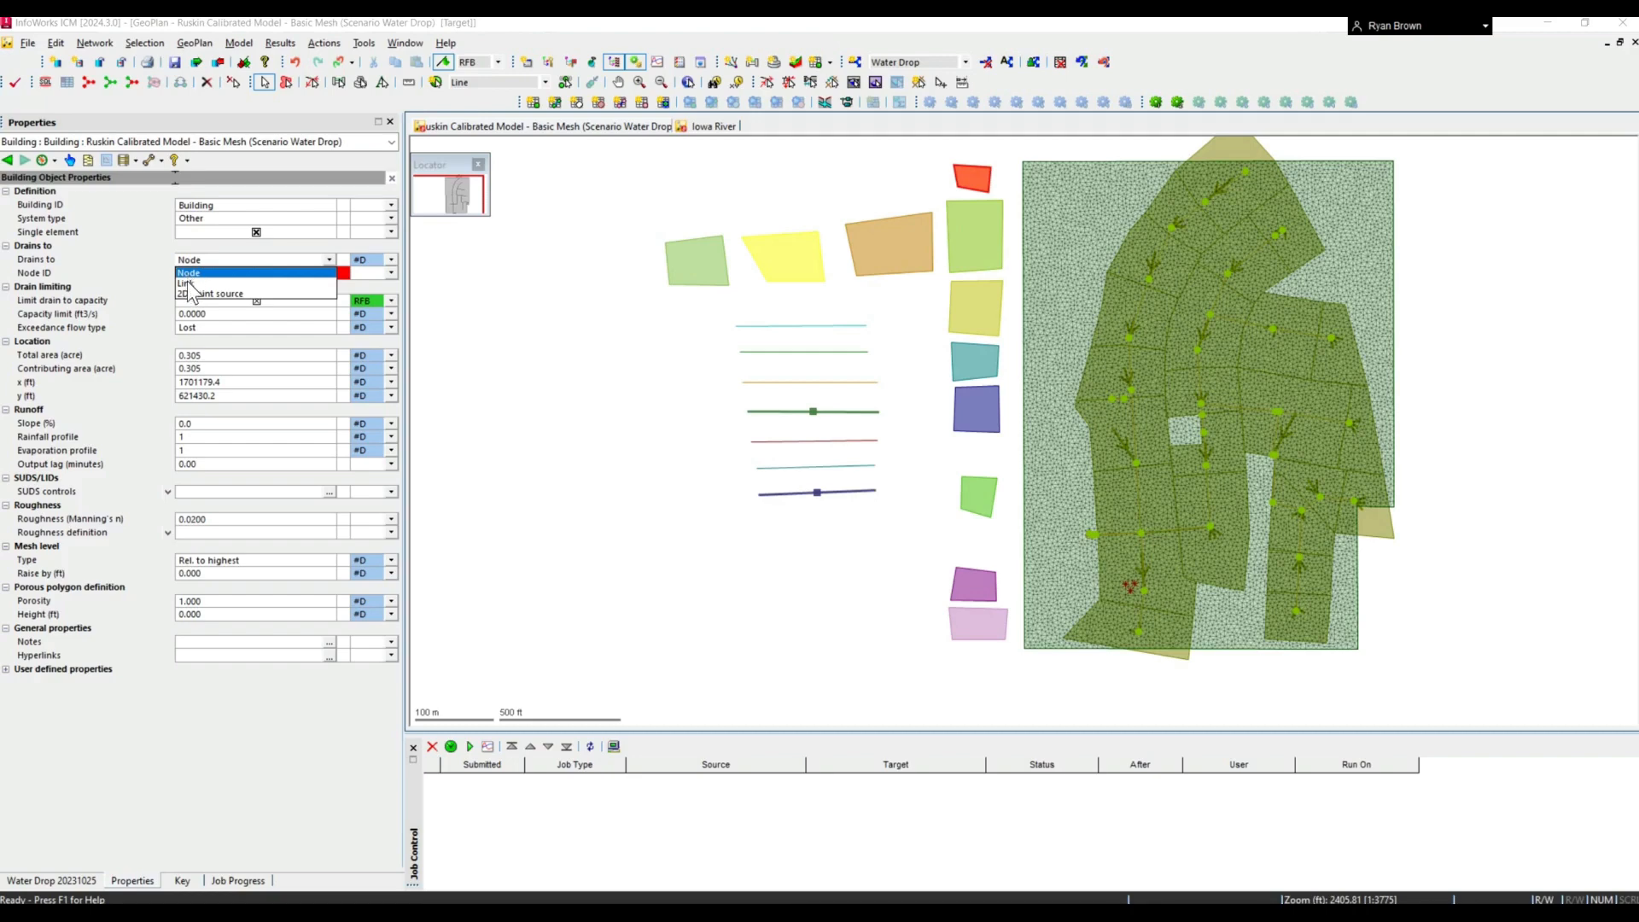
click(150, 309)
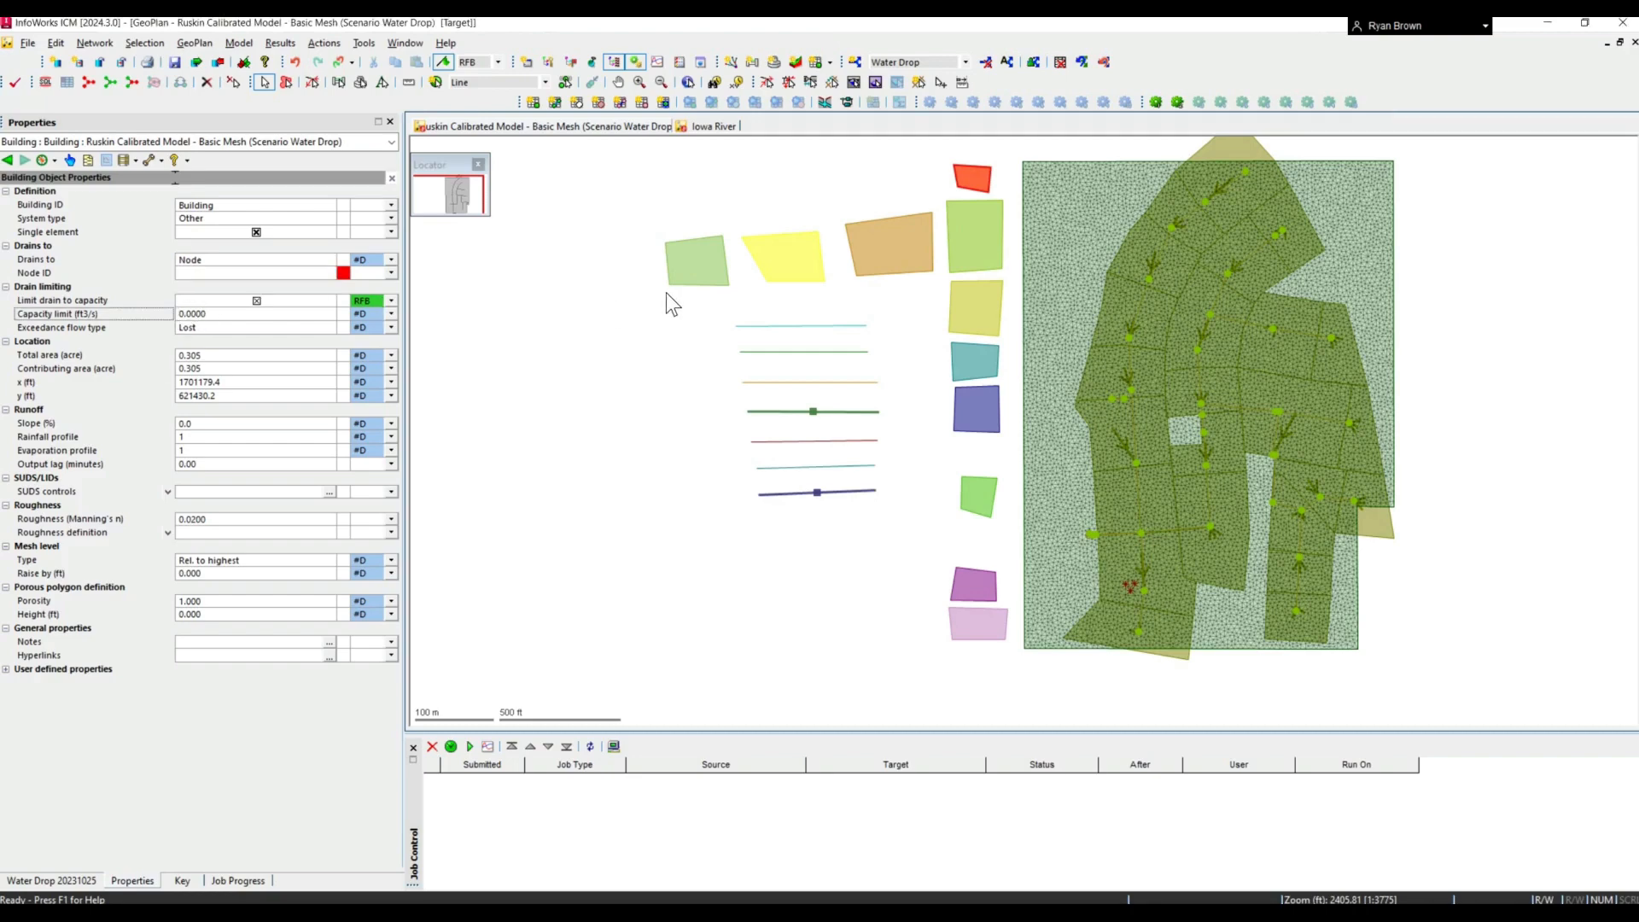
- Inspect the properties of the IC WQ, IC Sediment, IC Infiltration and Initial Conditions Zone polygons one after another
click(690, 257)
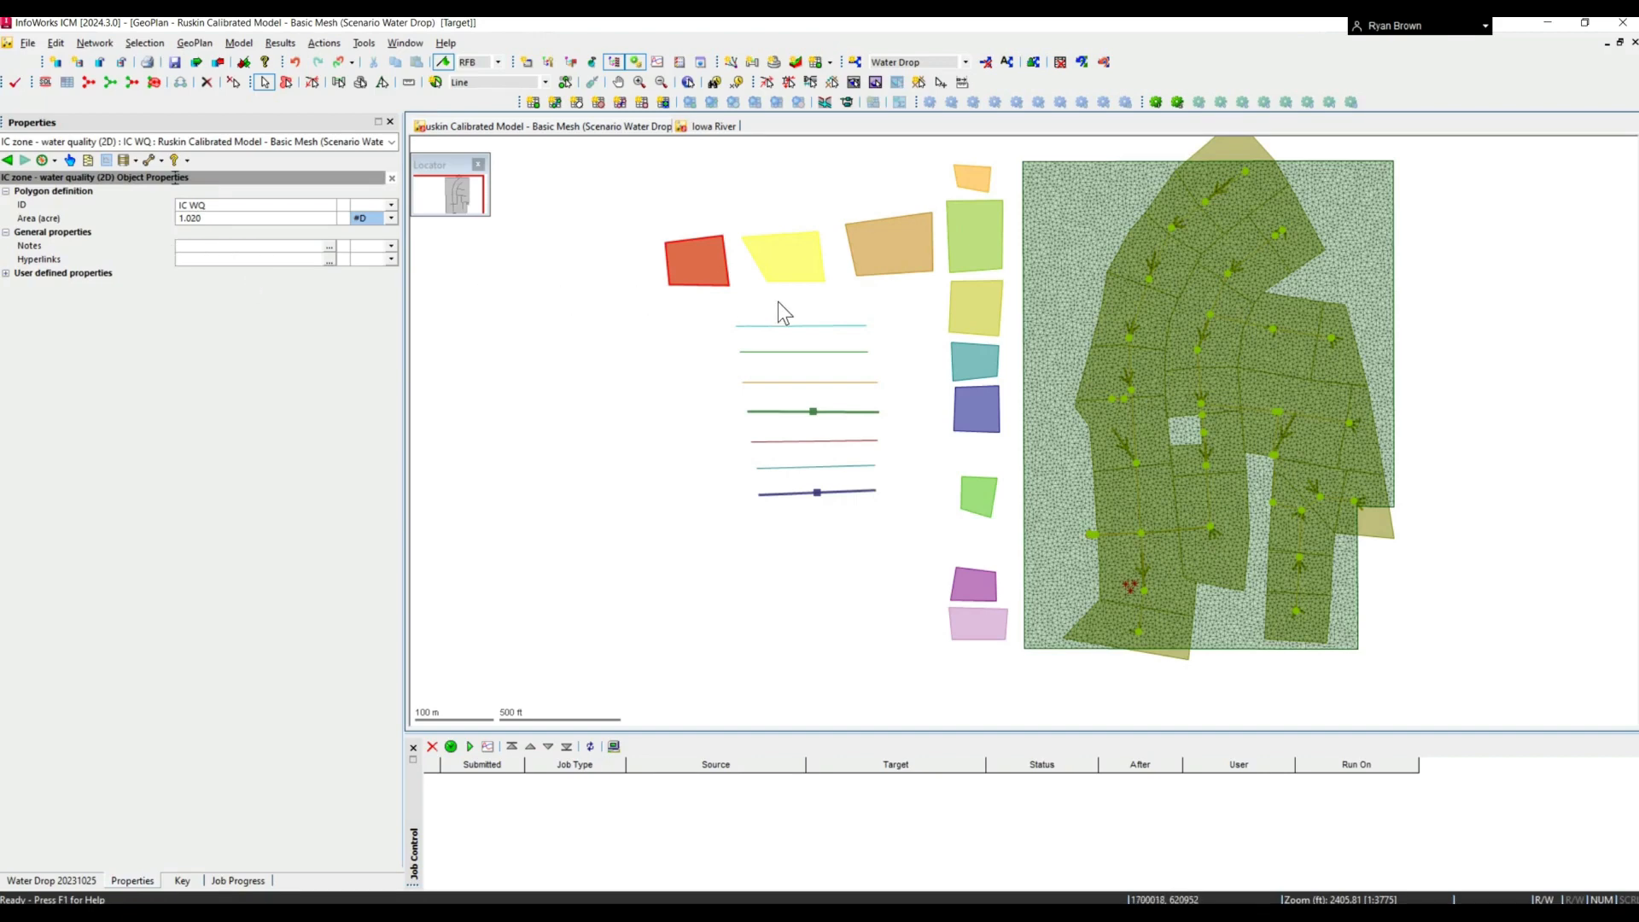
click(812, 261)
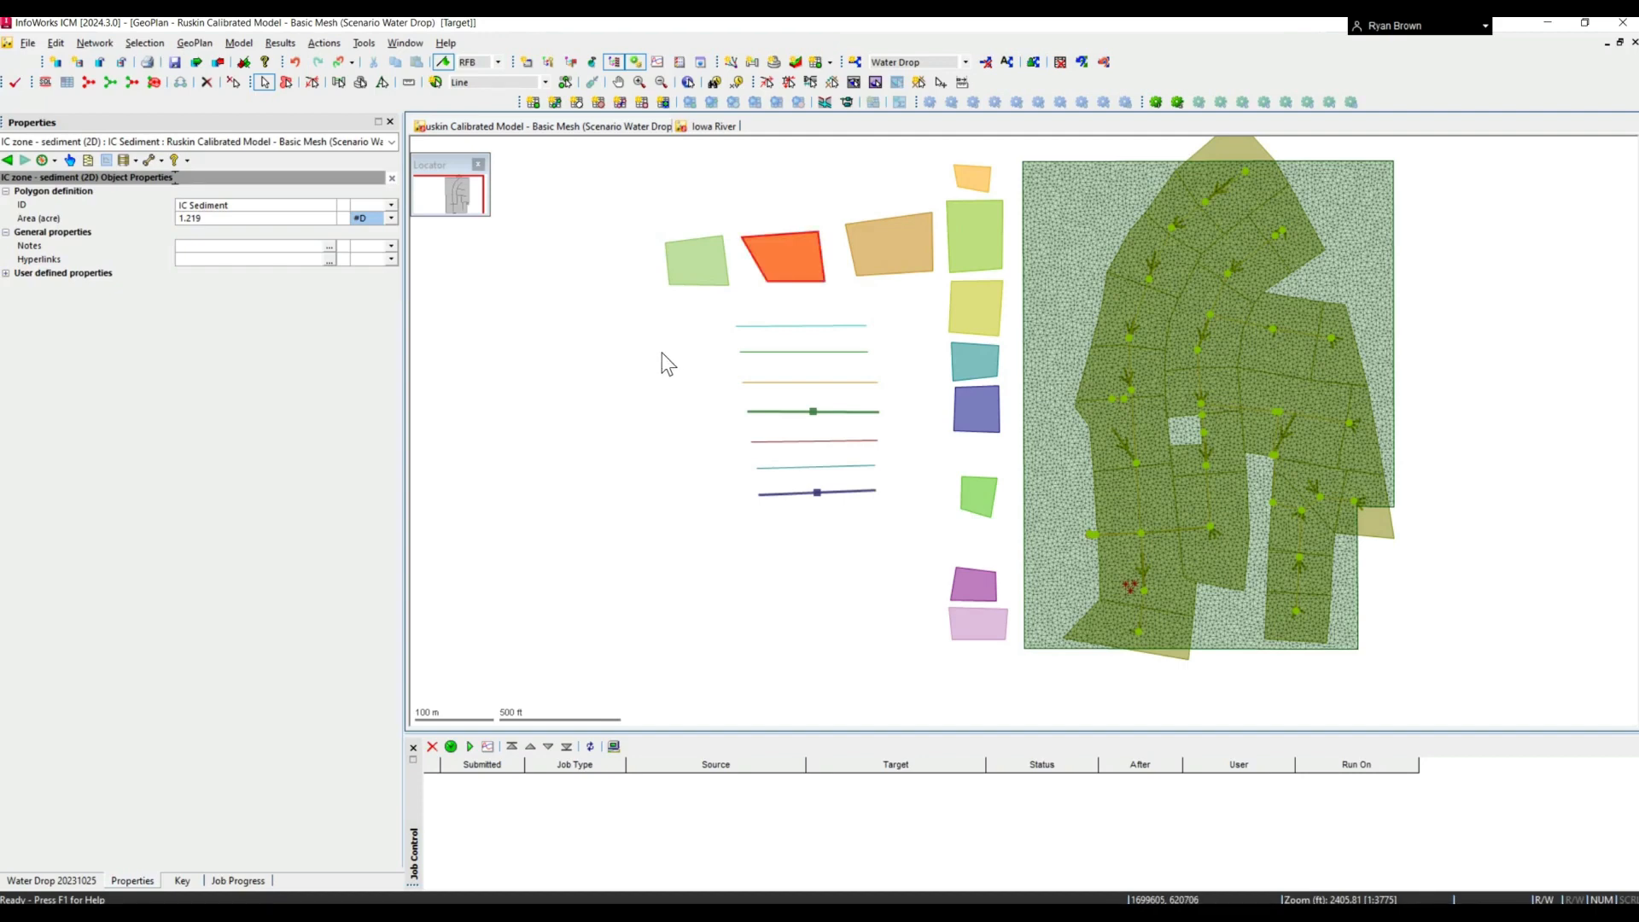
click(919, 249)
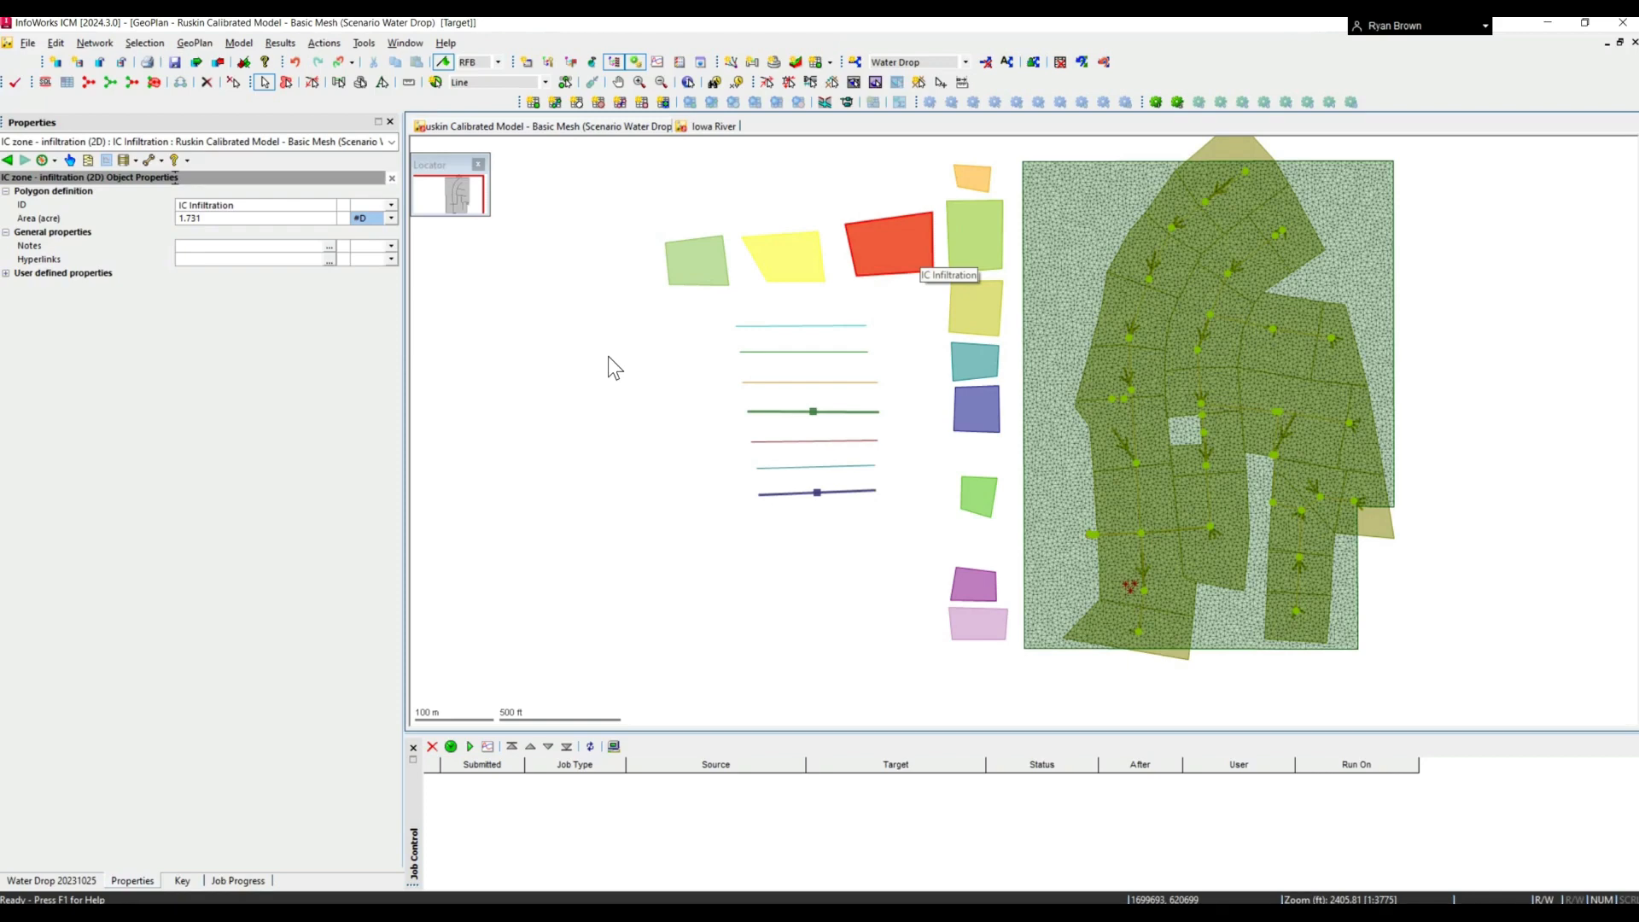
click(969, 232)
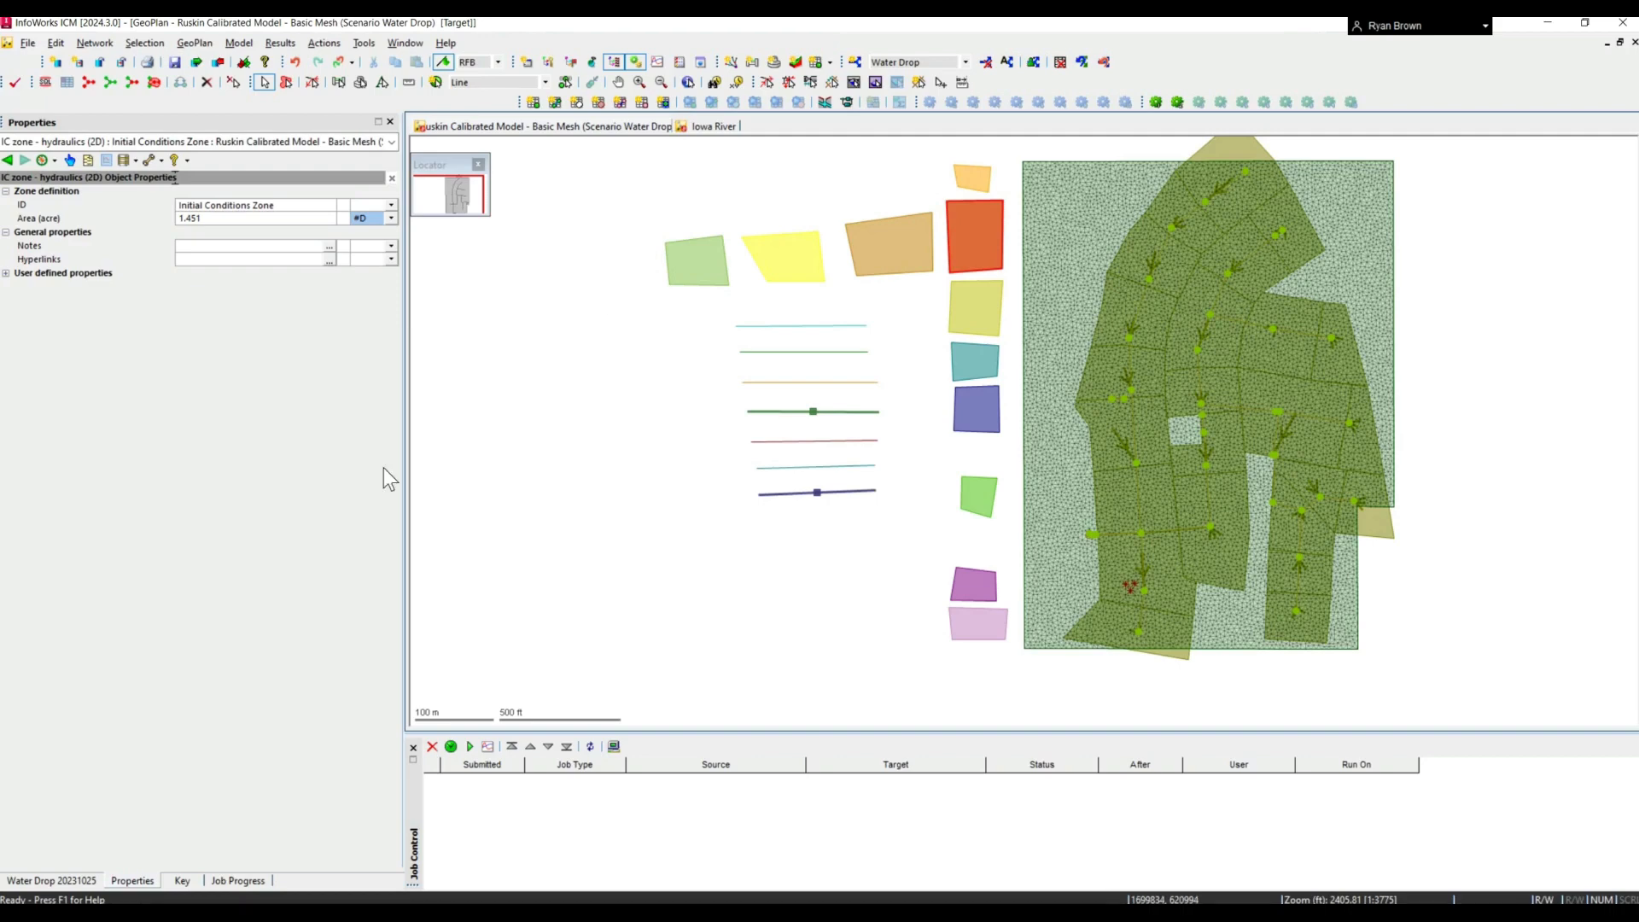
- In the Initial conditions 2D table, add a row with zone ID 2 and view the zone type choices before returning to the network map
click(70, 881)
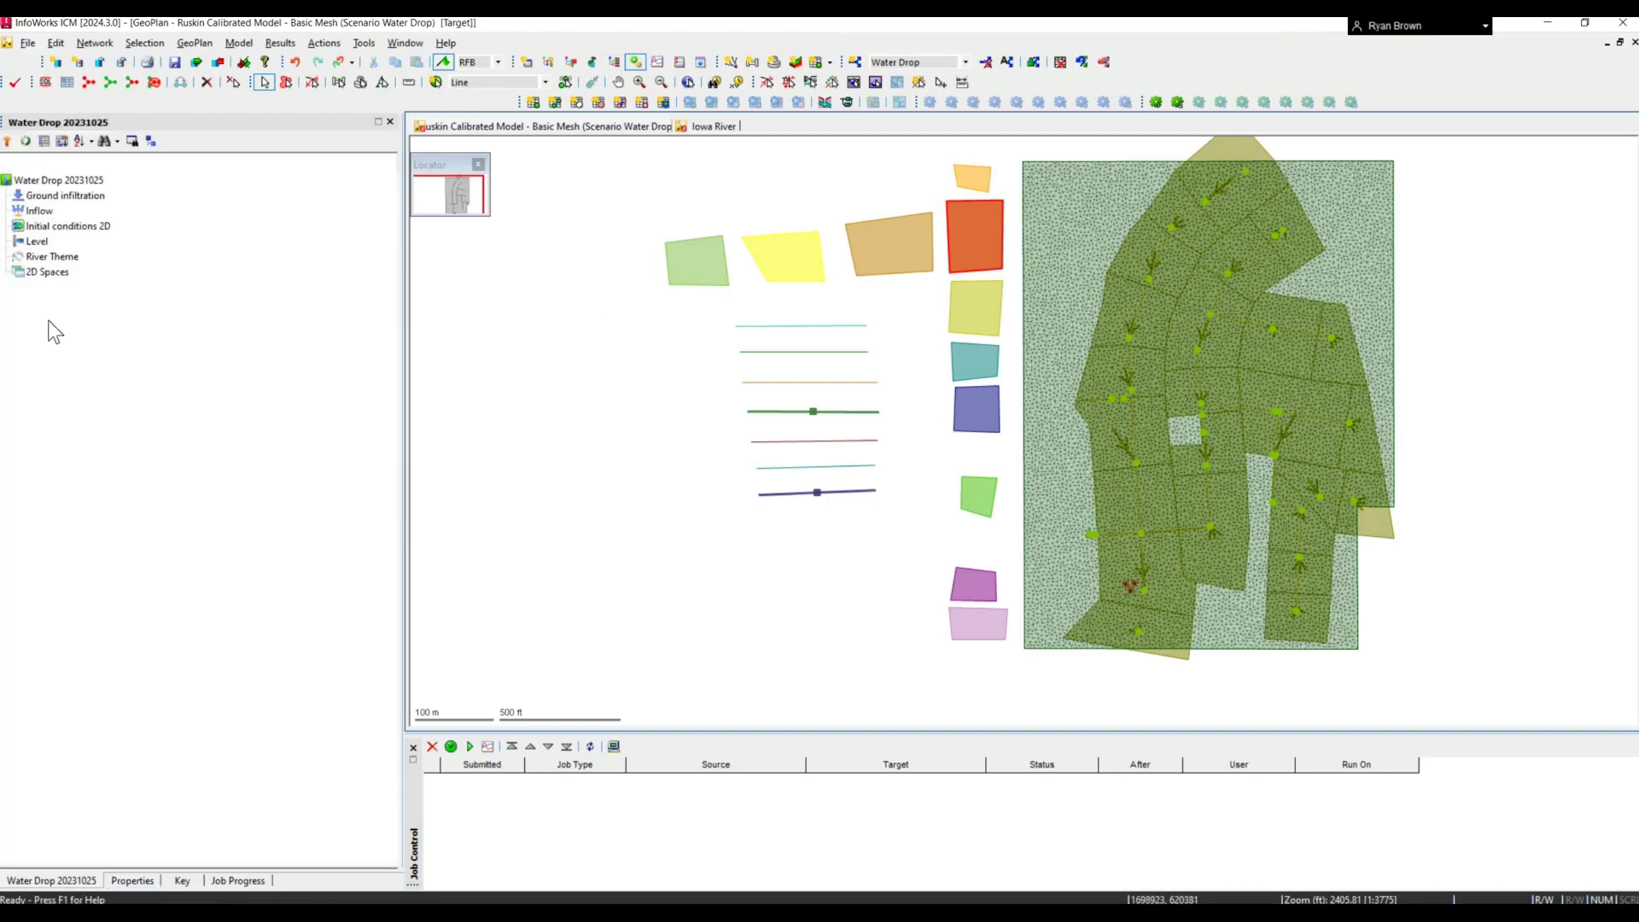
double_click(53, 228)
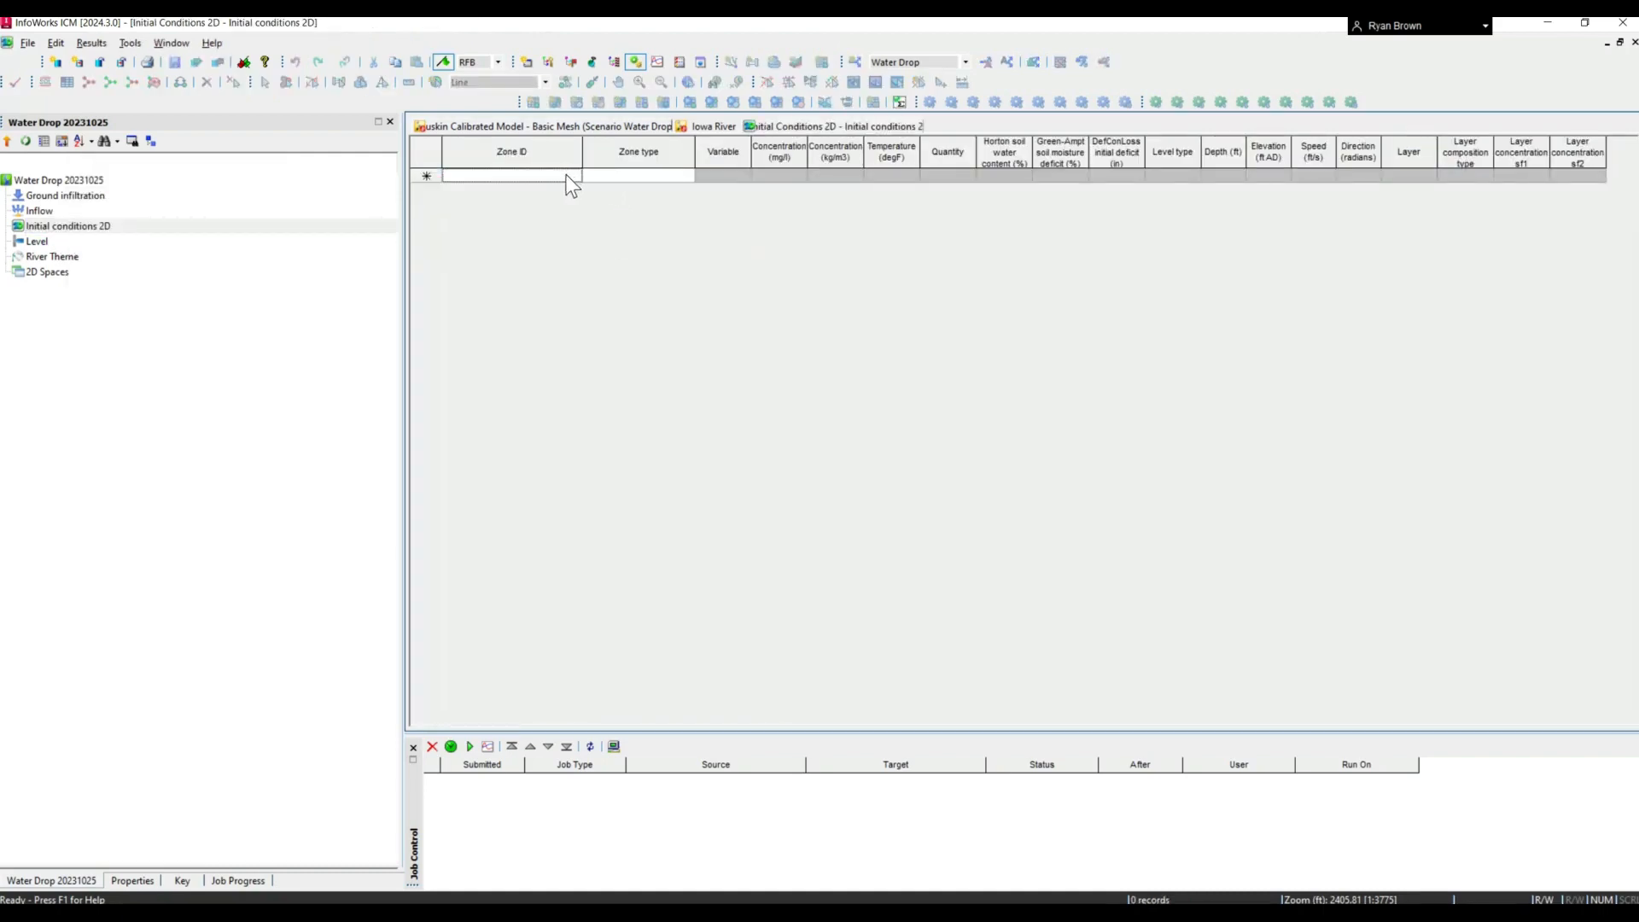
text(2)
click(687, 175)
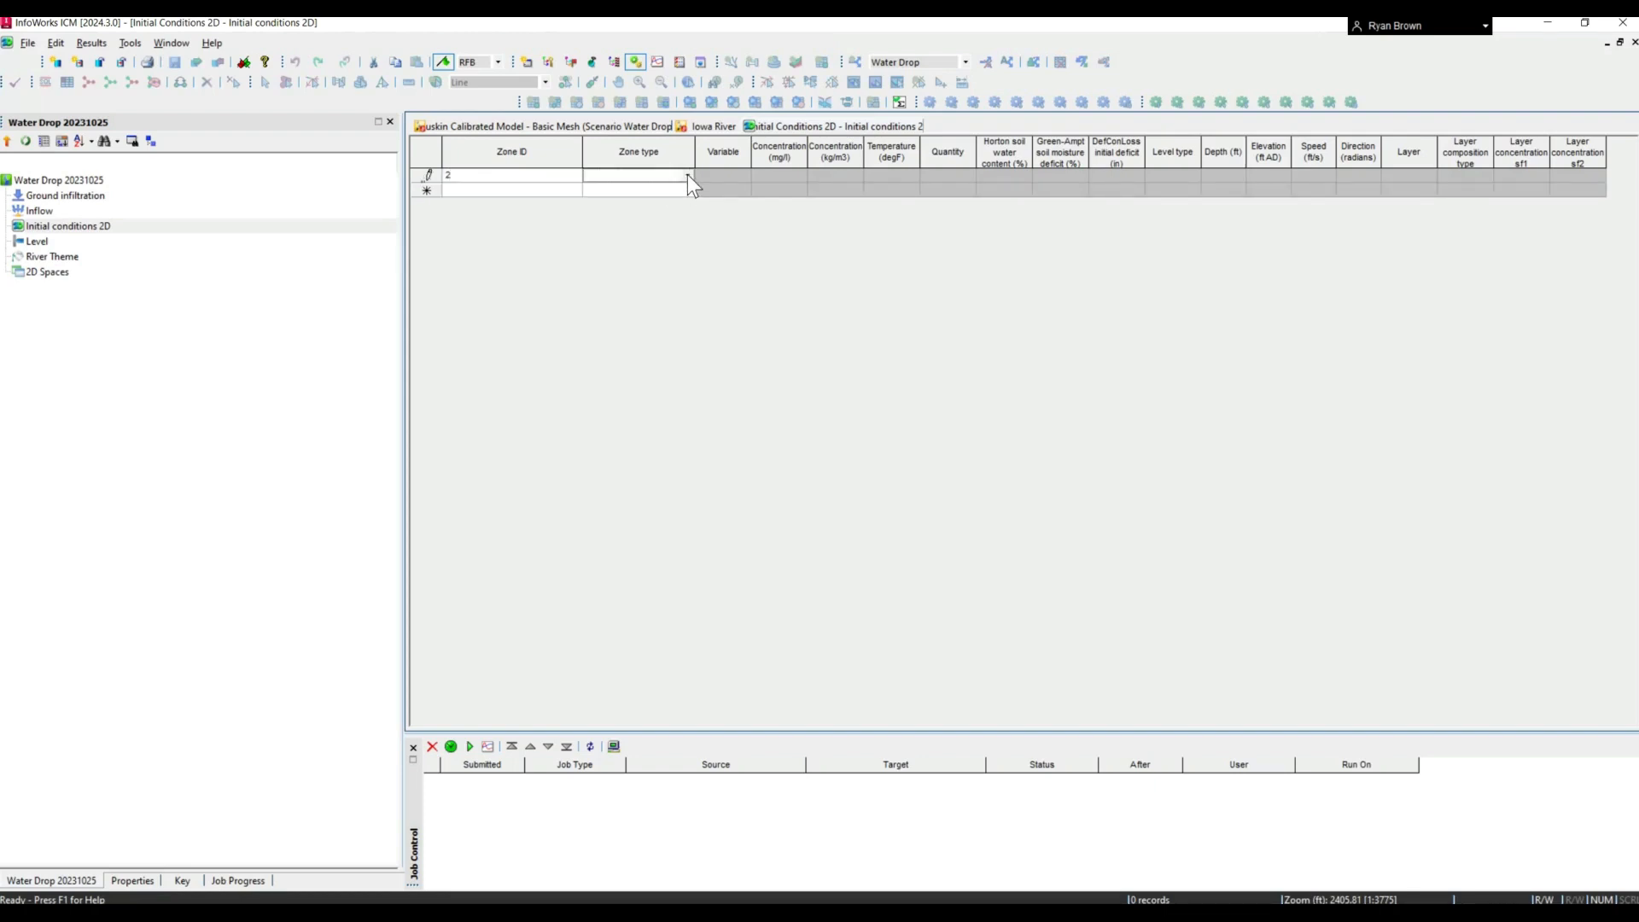
click(688, 174)
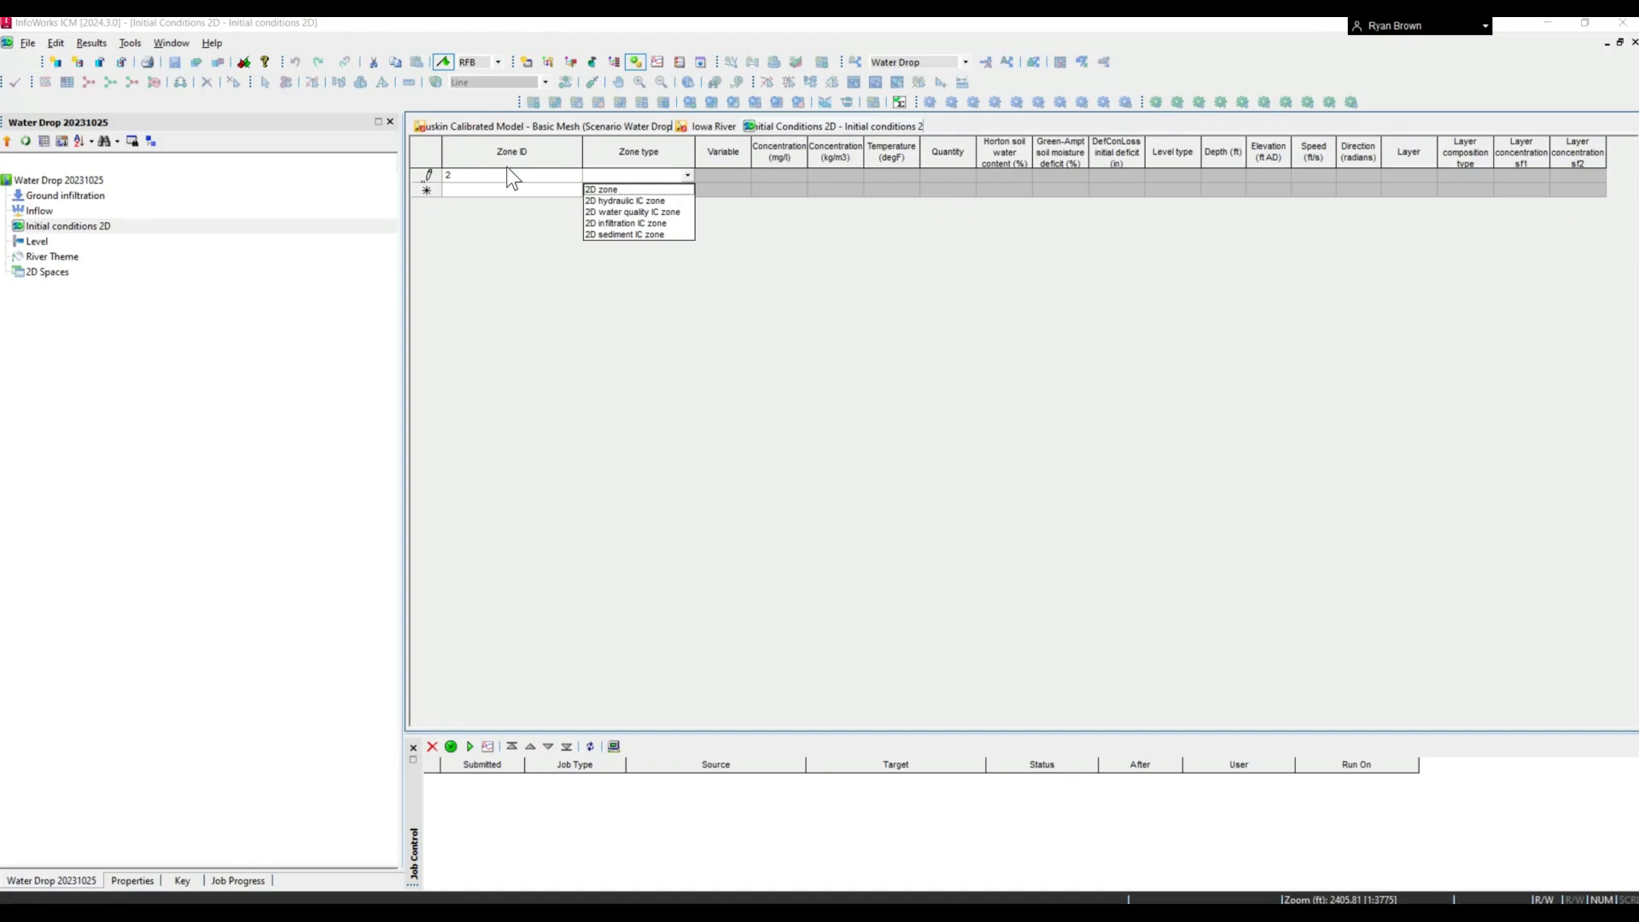
click(655, 128)
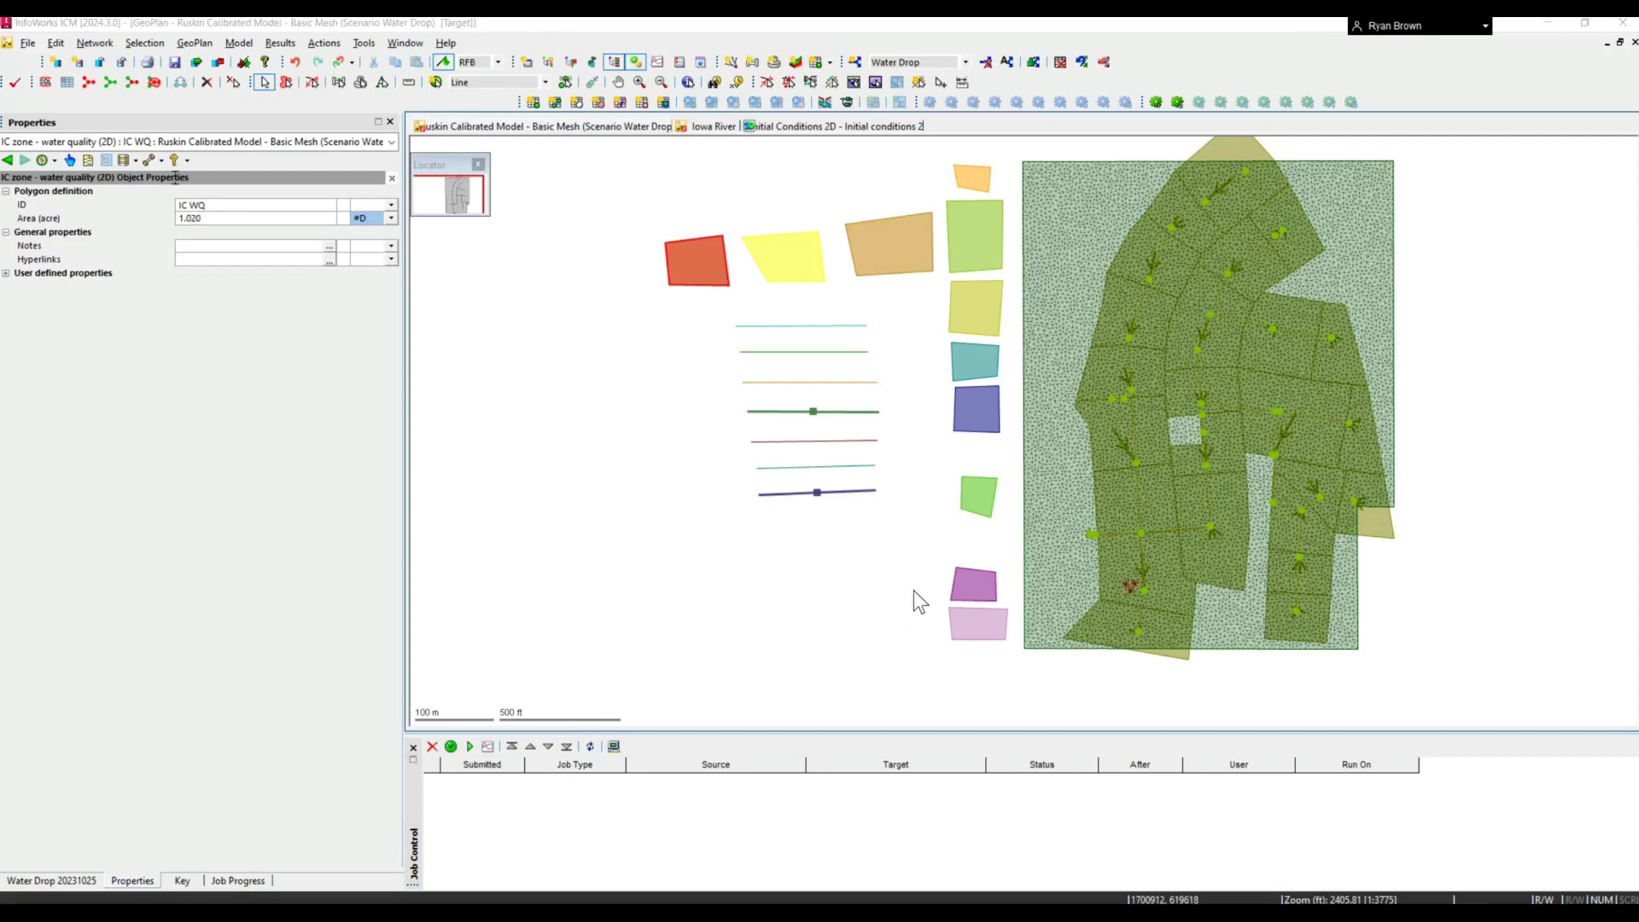
- Enable the override of the 2D zone minimum element area for Mesh Zone2 and review its ground level modification options
click(968, 365)
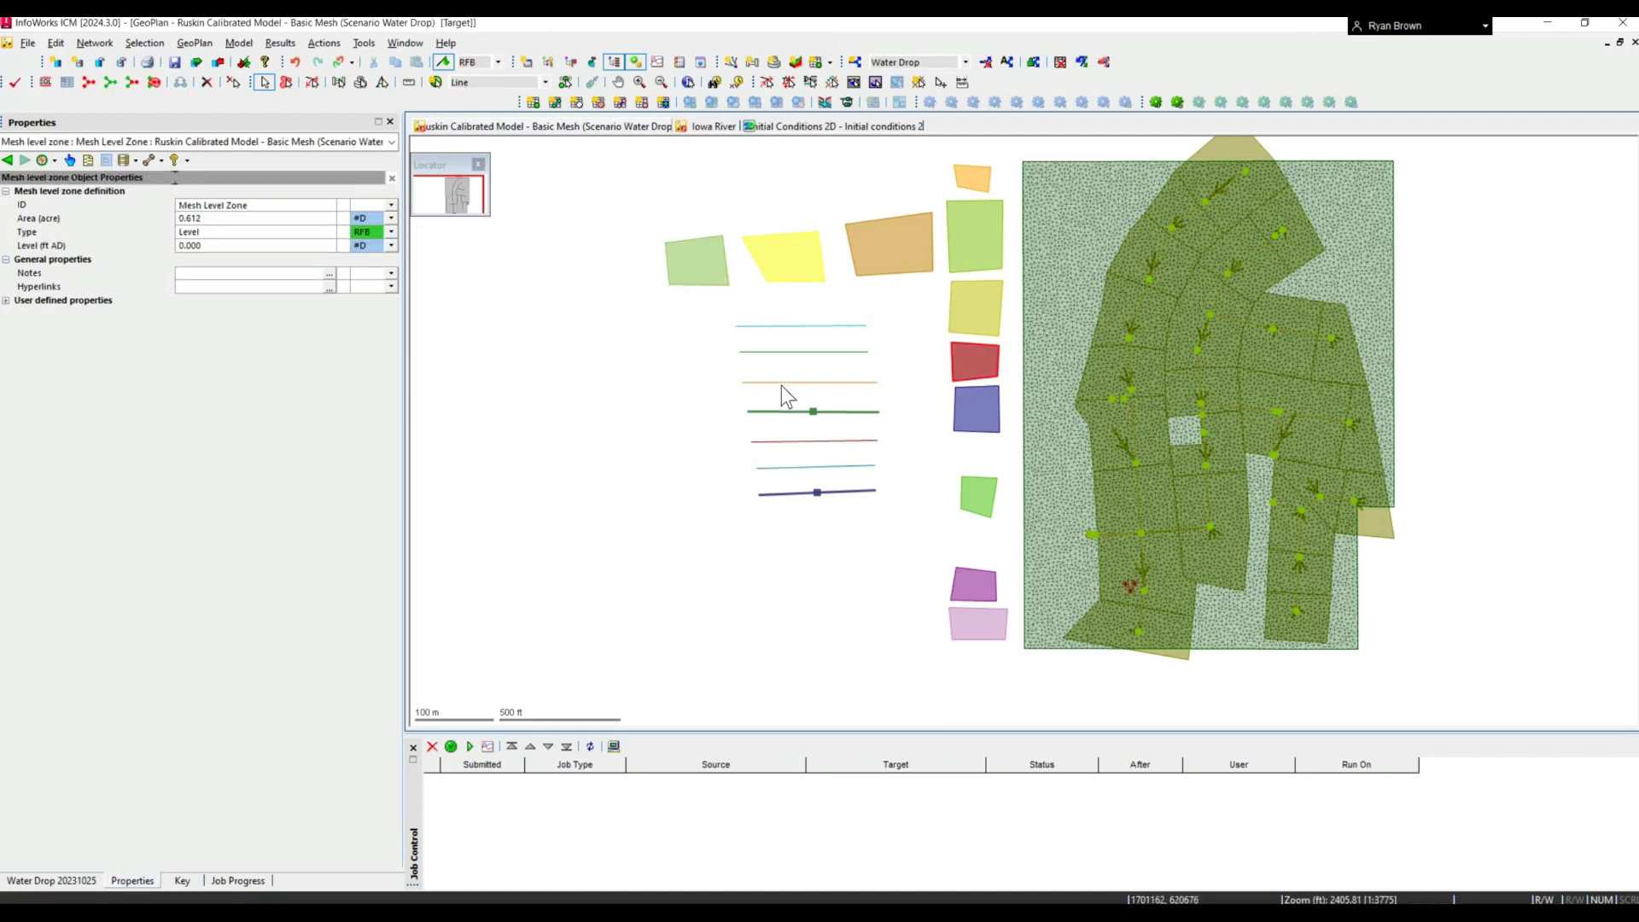
click(975, 410)
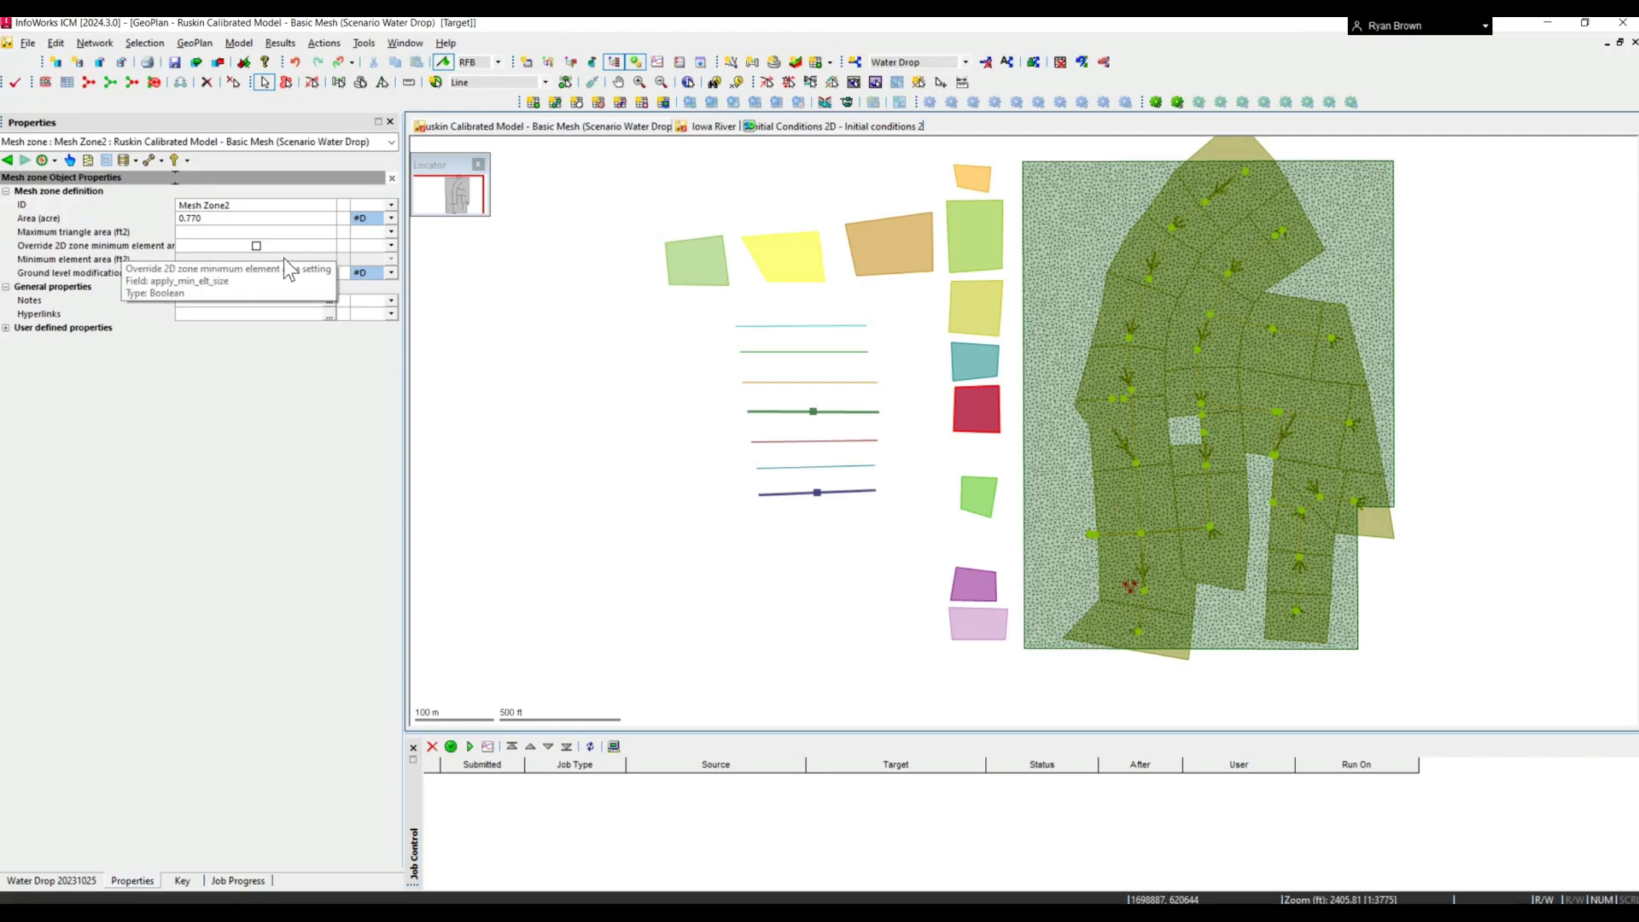
click(256, 246)
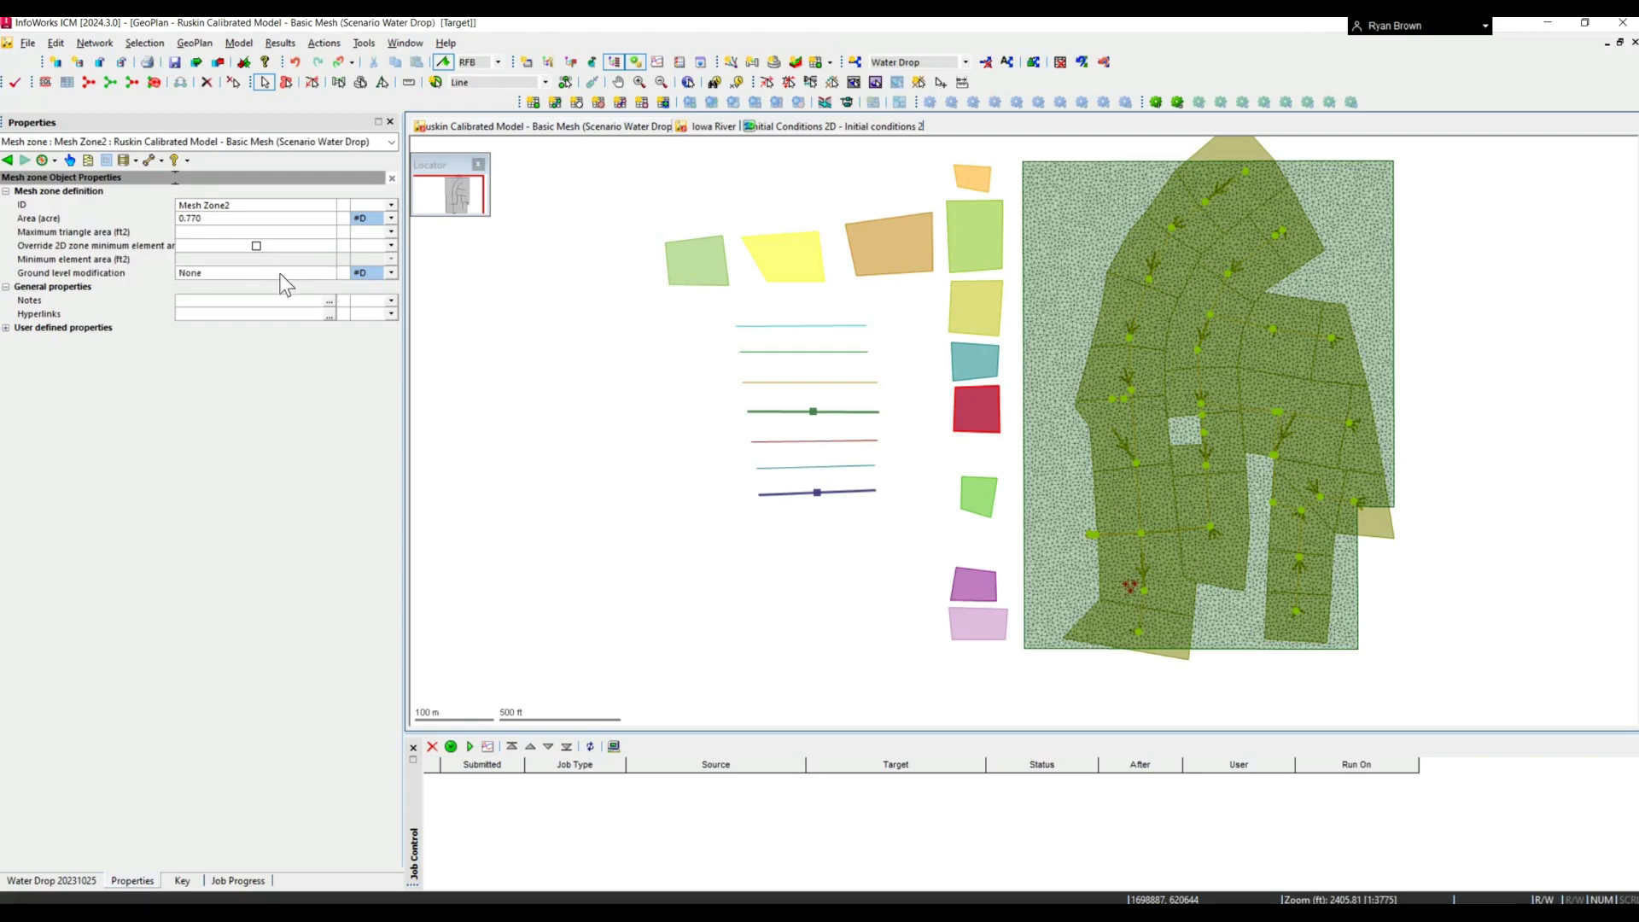
click(325, 274)
click(328, 273)
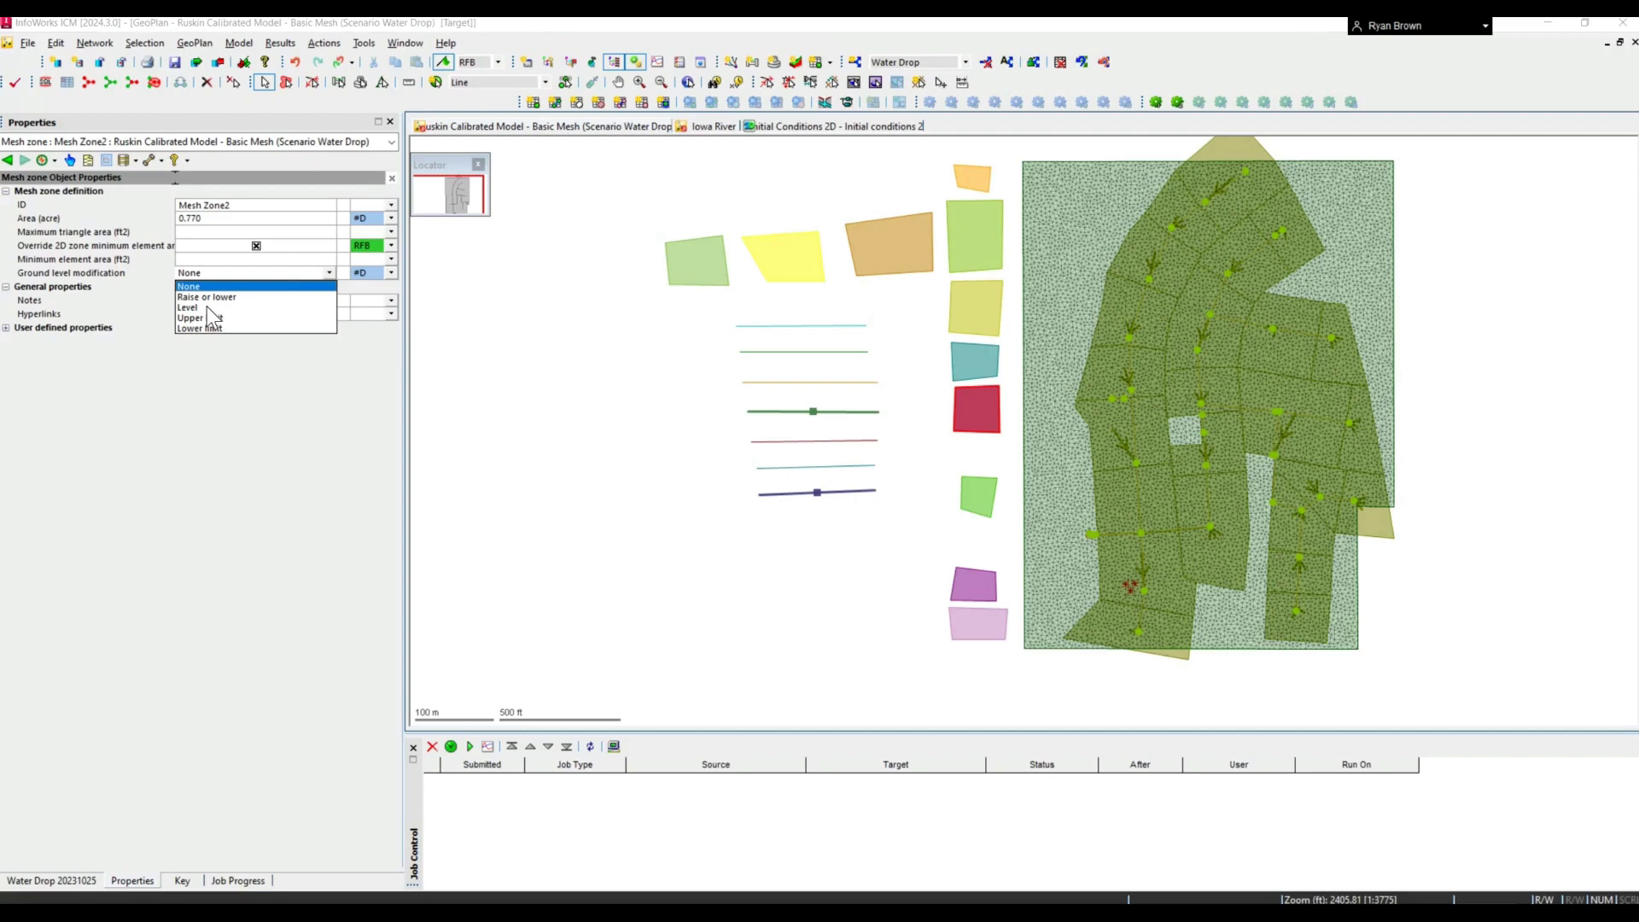
click(229, 389)
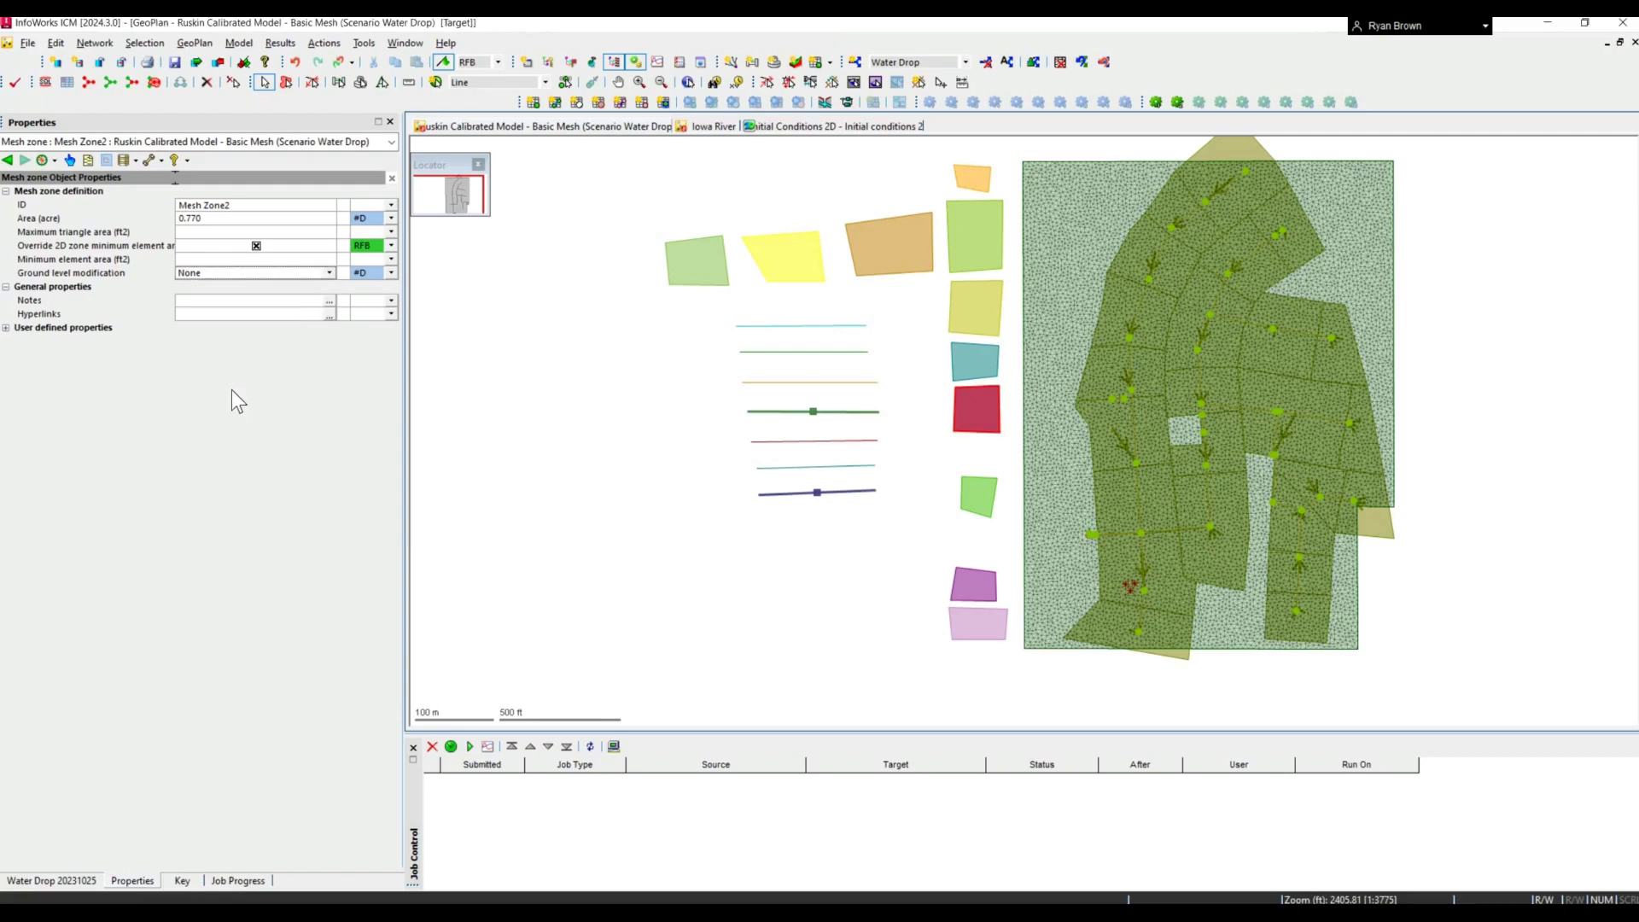
- Set the Mesh Level Zone's type to Specify and review its vertices table without editing it
click(959, 363)
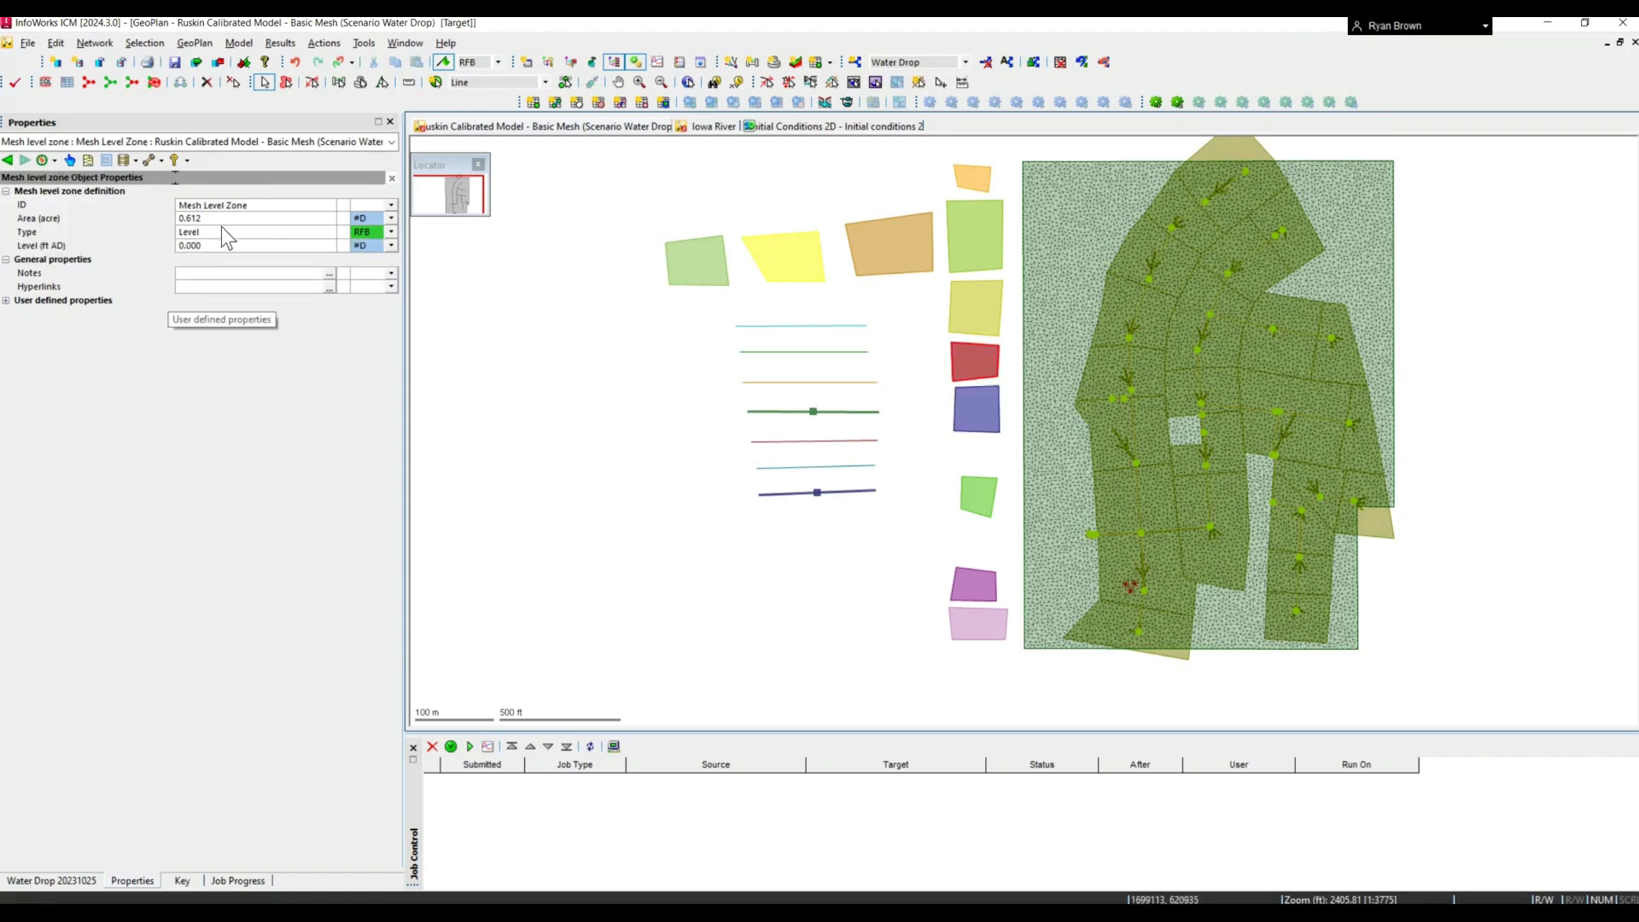
click(332, 233)
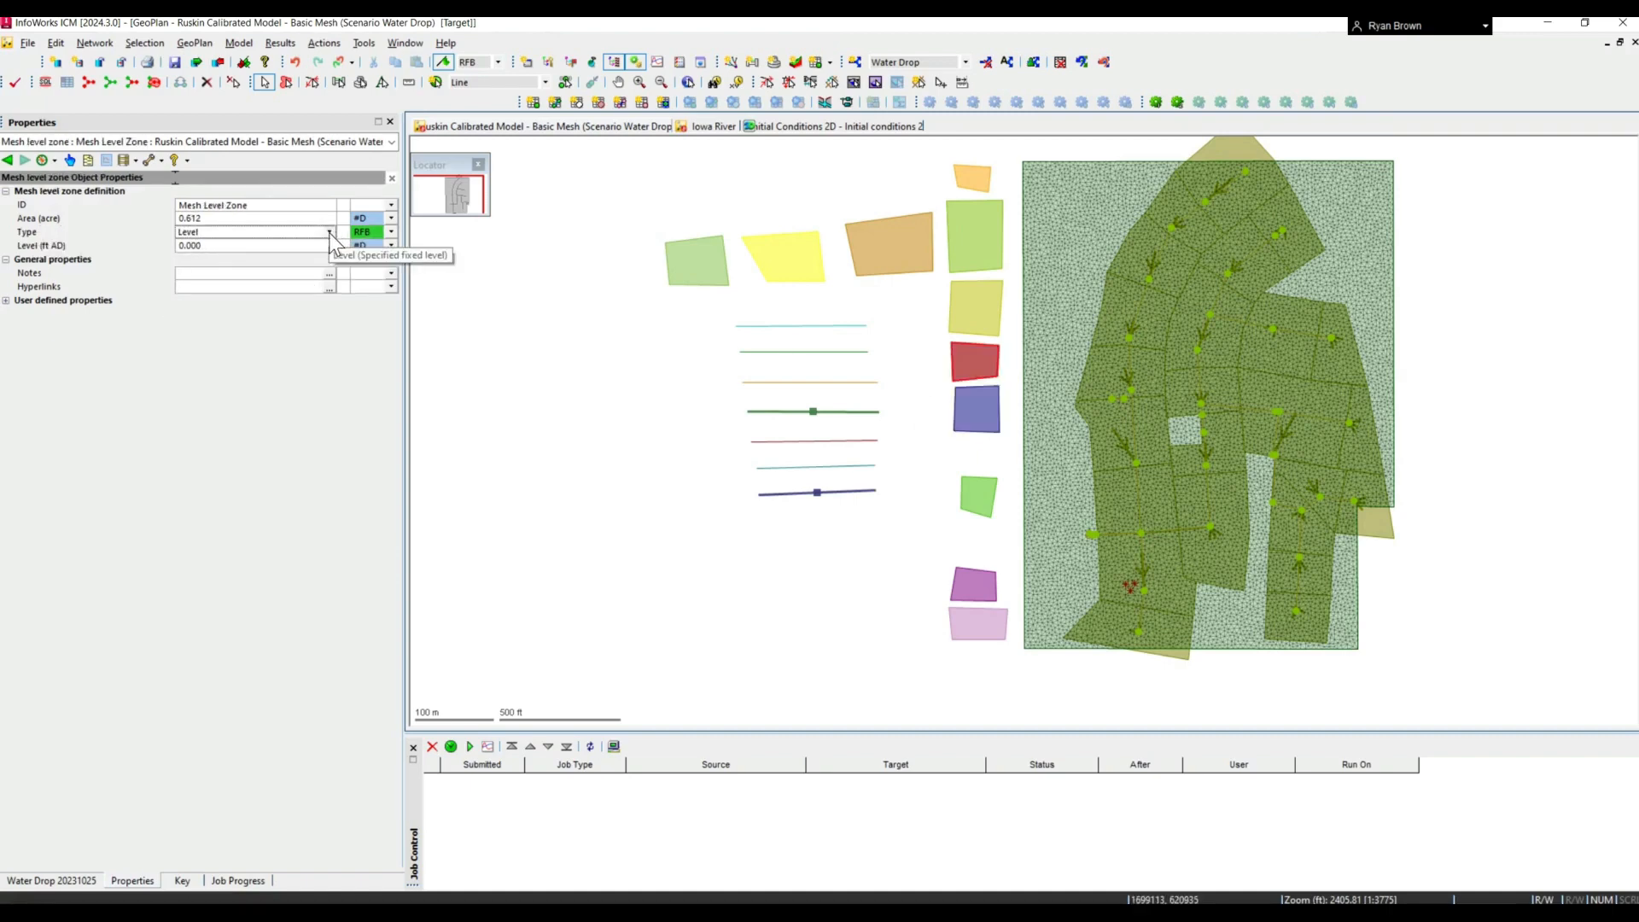
click(329, 232)
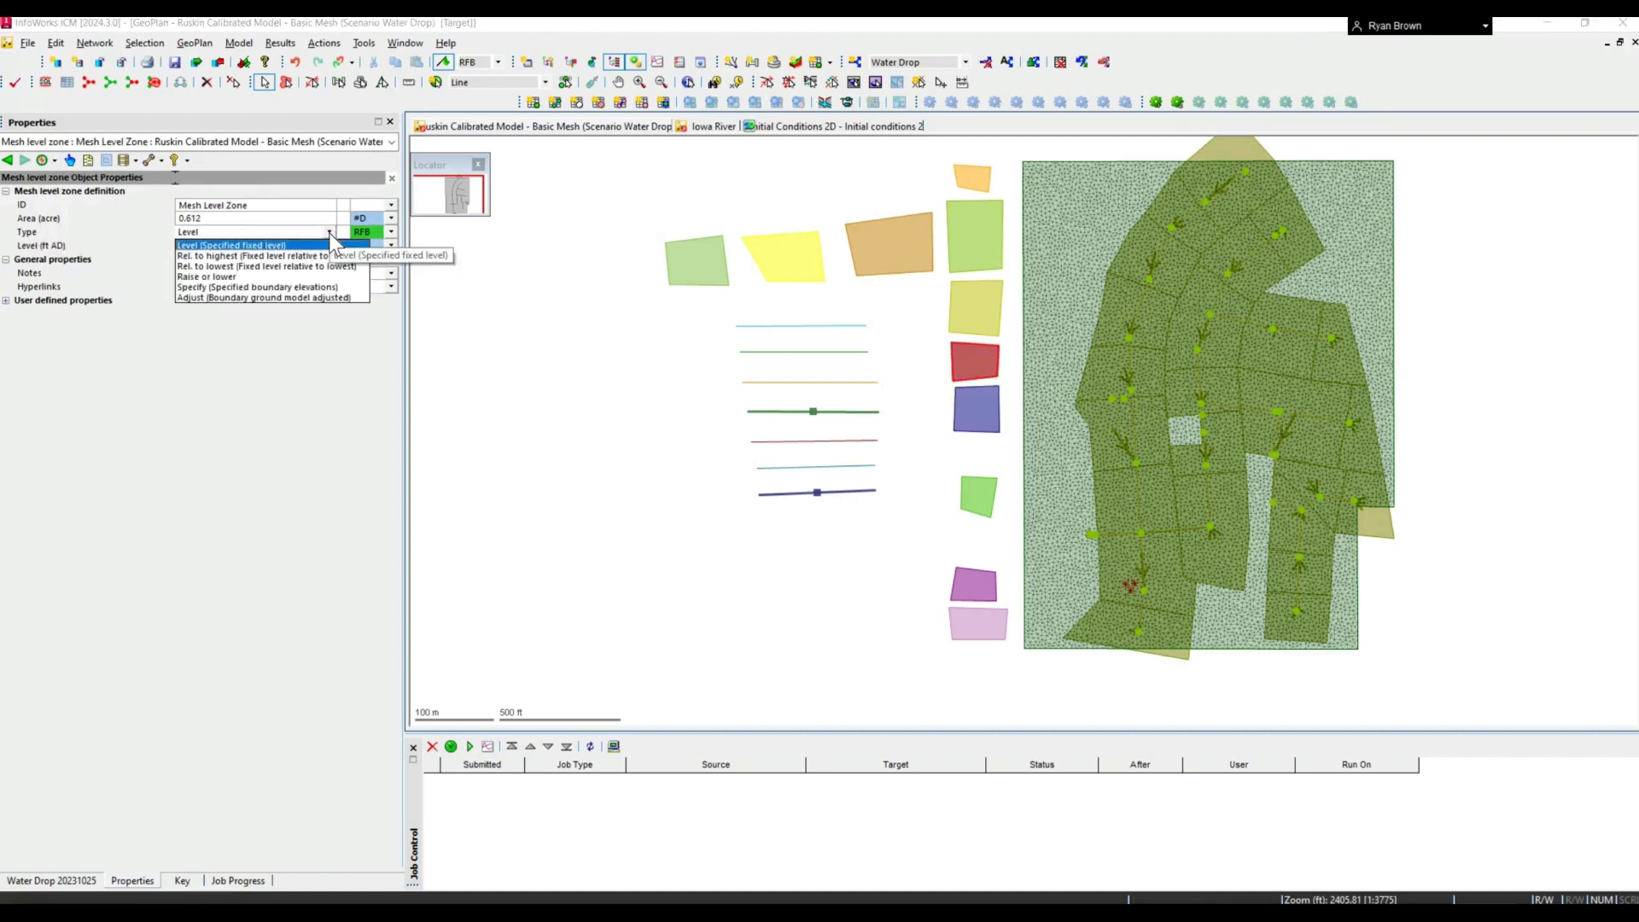
click(201, 289)
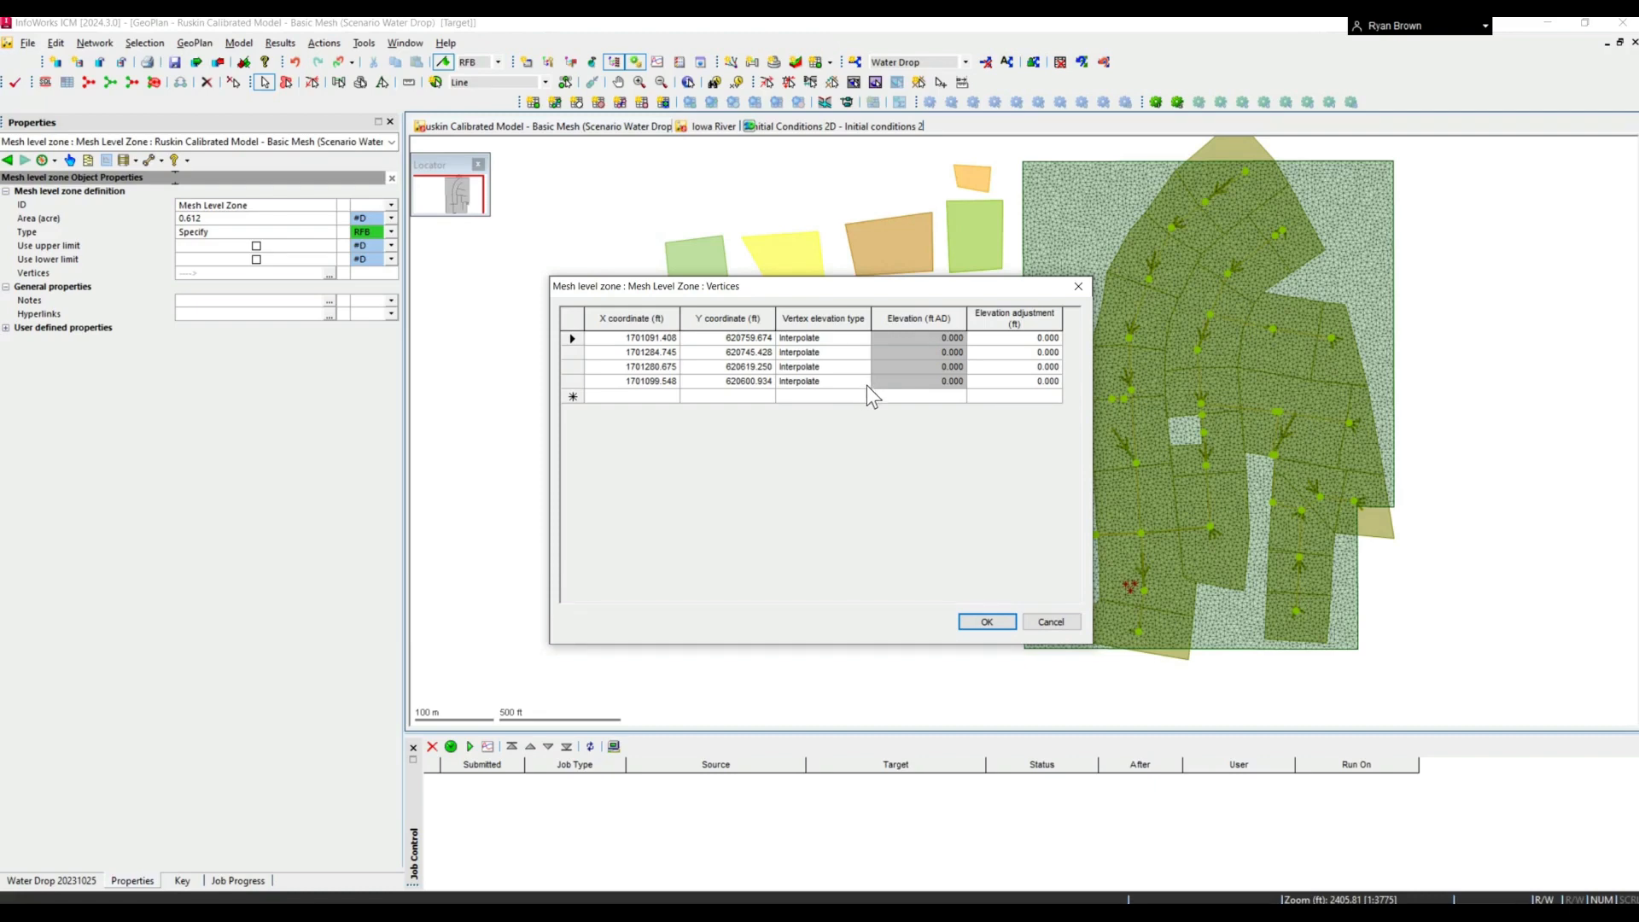
drag(863, 295, 831, 256)
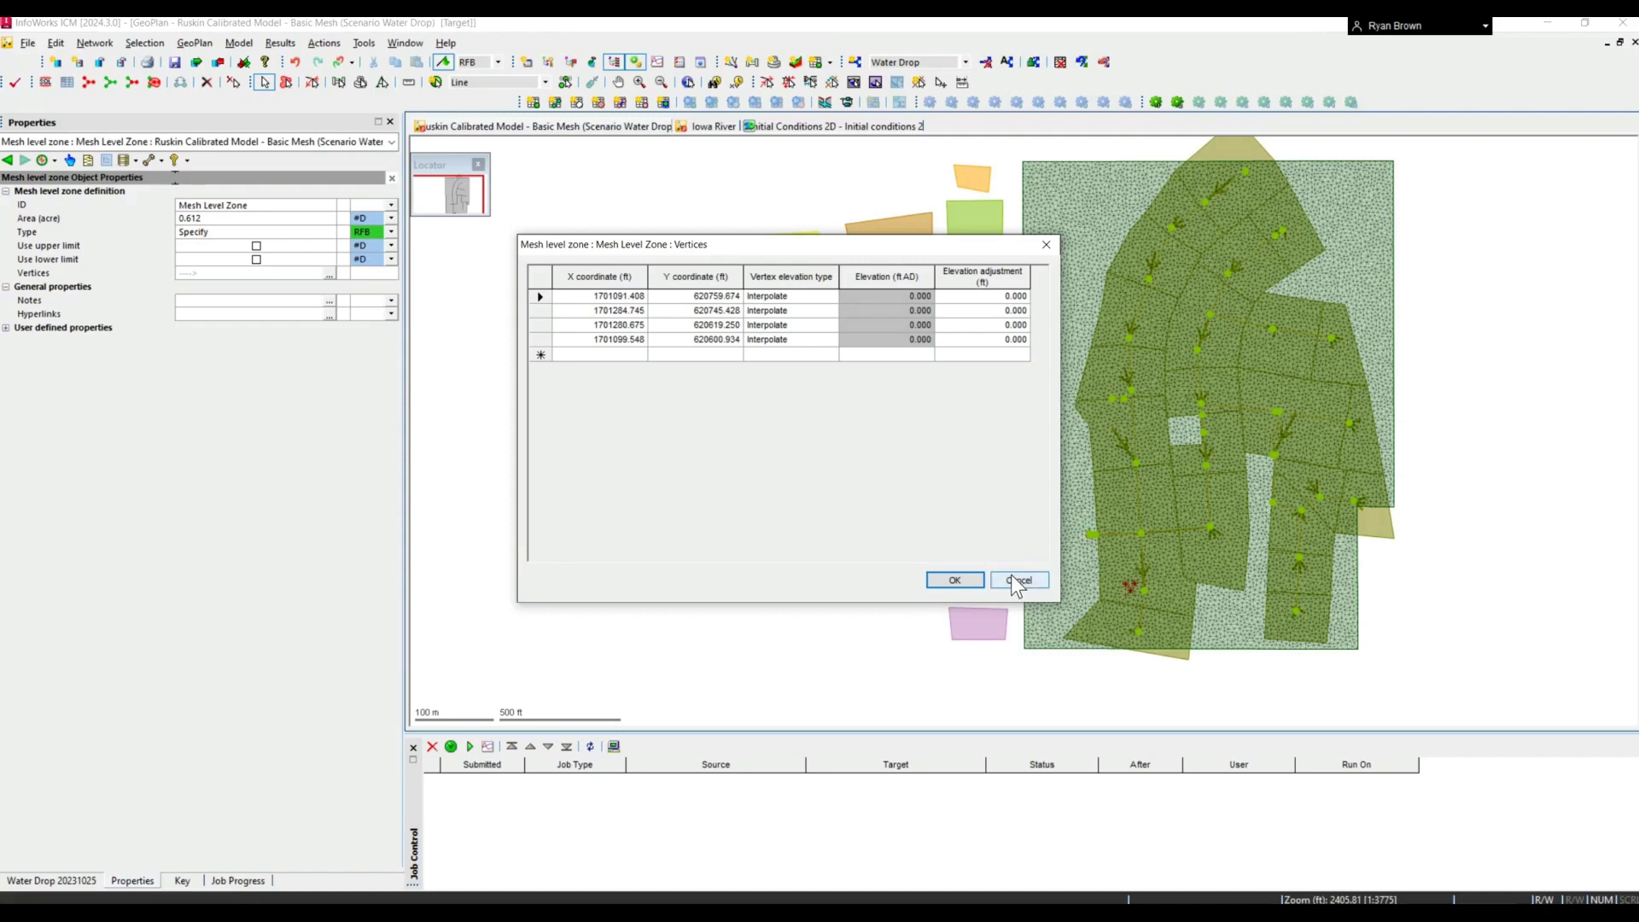
click(1011, 575)
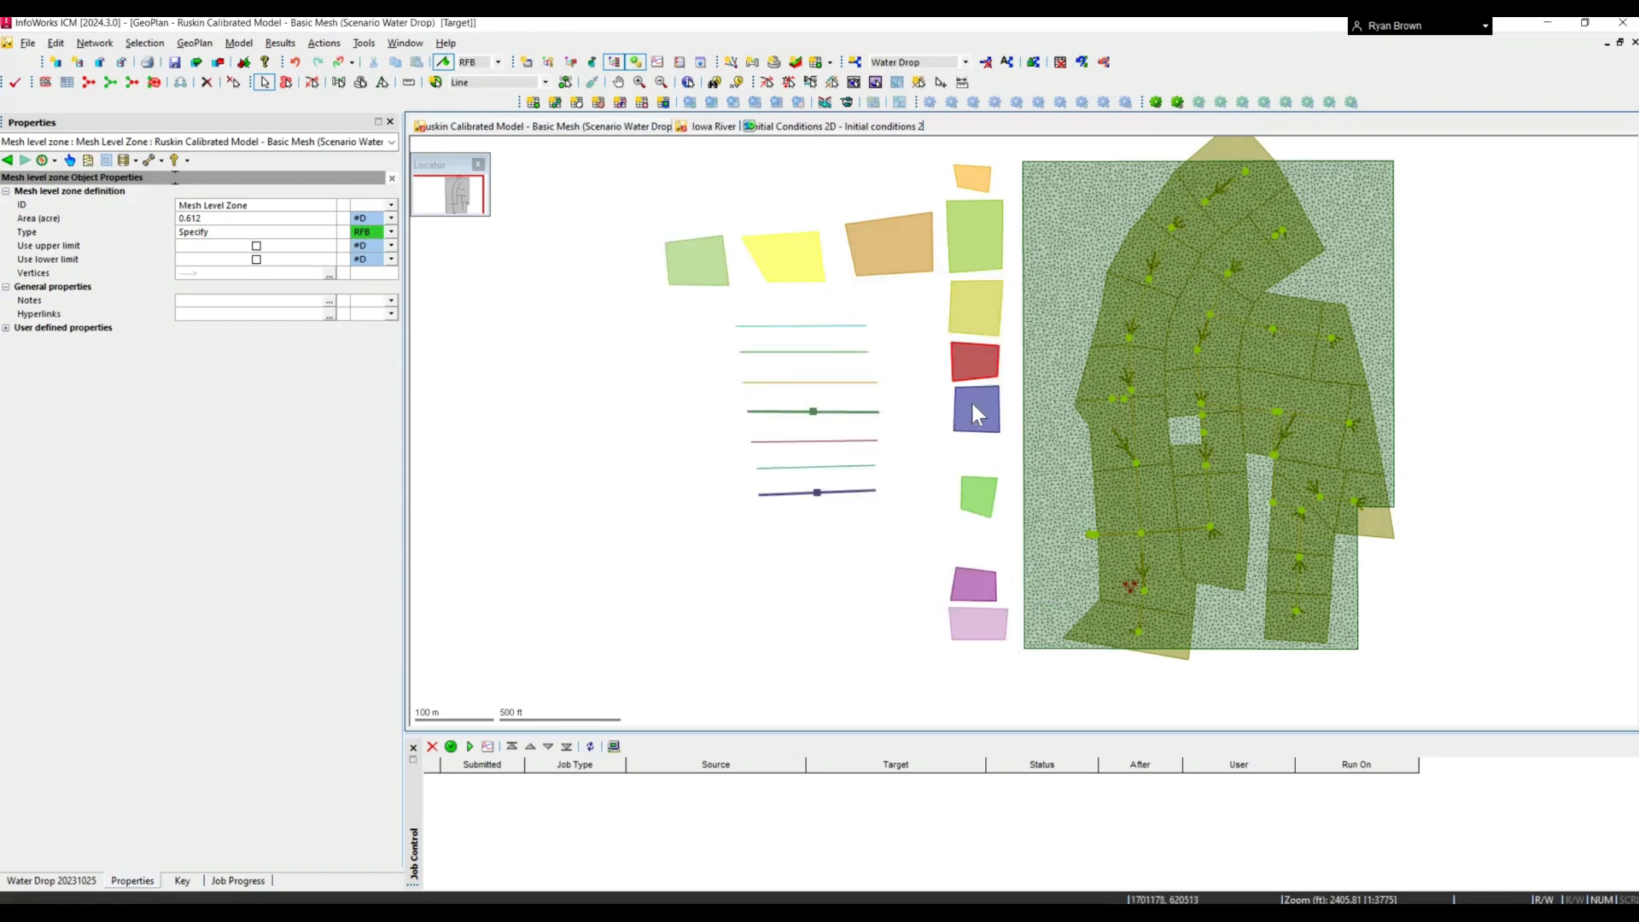
- Examine the Permeable Zone polygon's properties and the options available for what it drains to
click(972, 403)
click(980, 500)
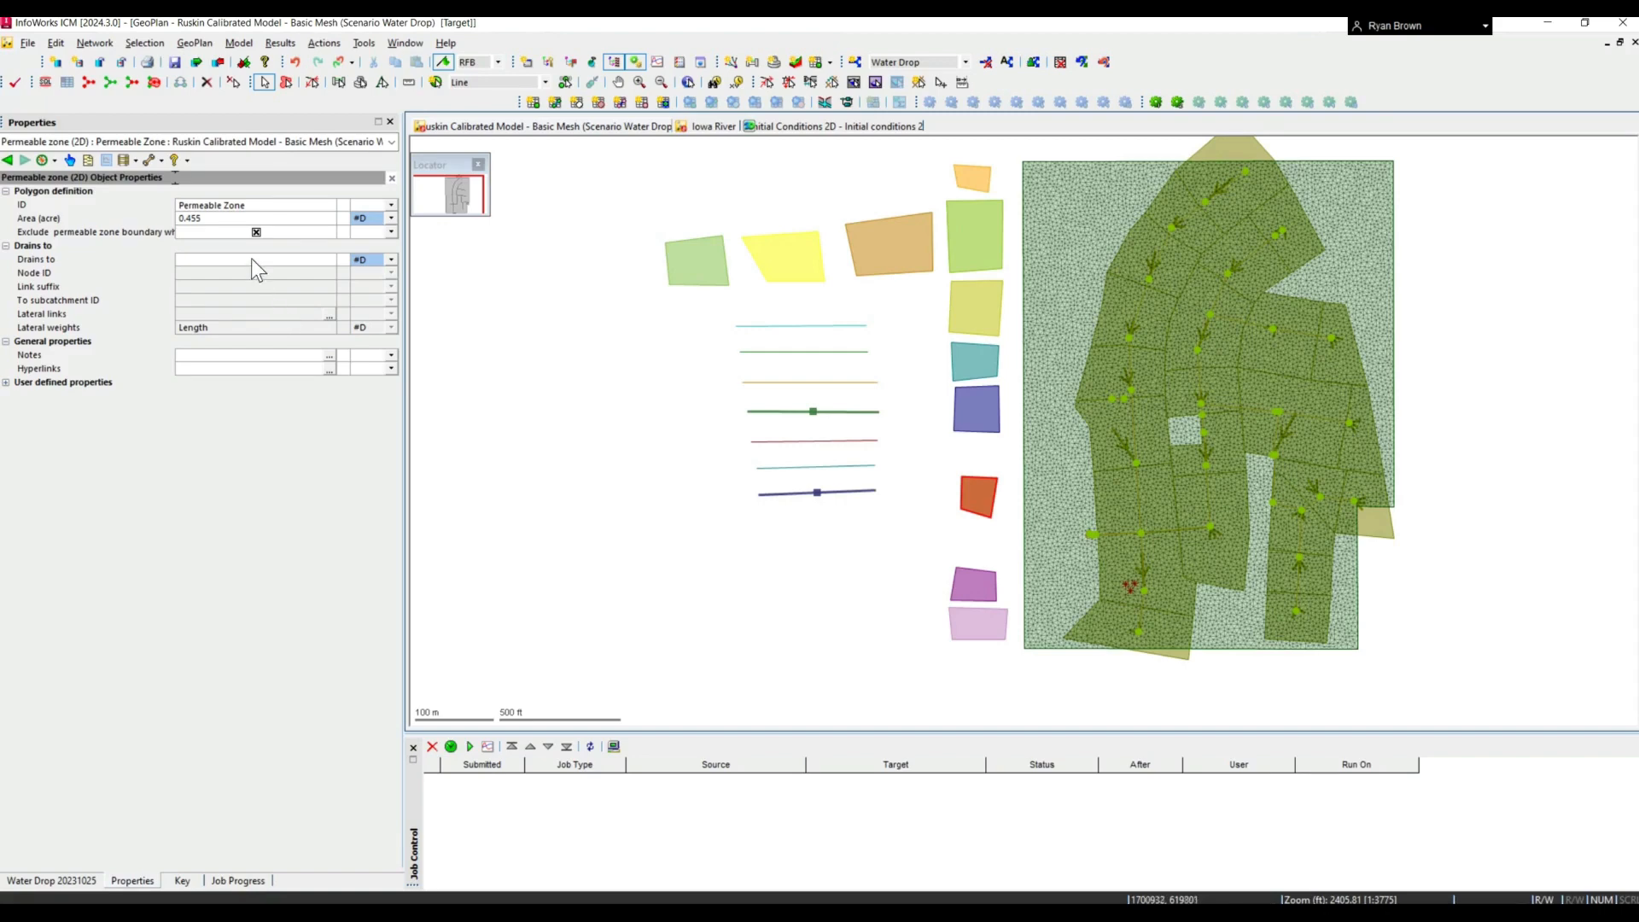
click(330, 258)
click(330, 259)
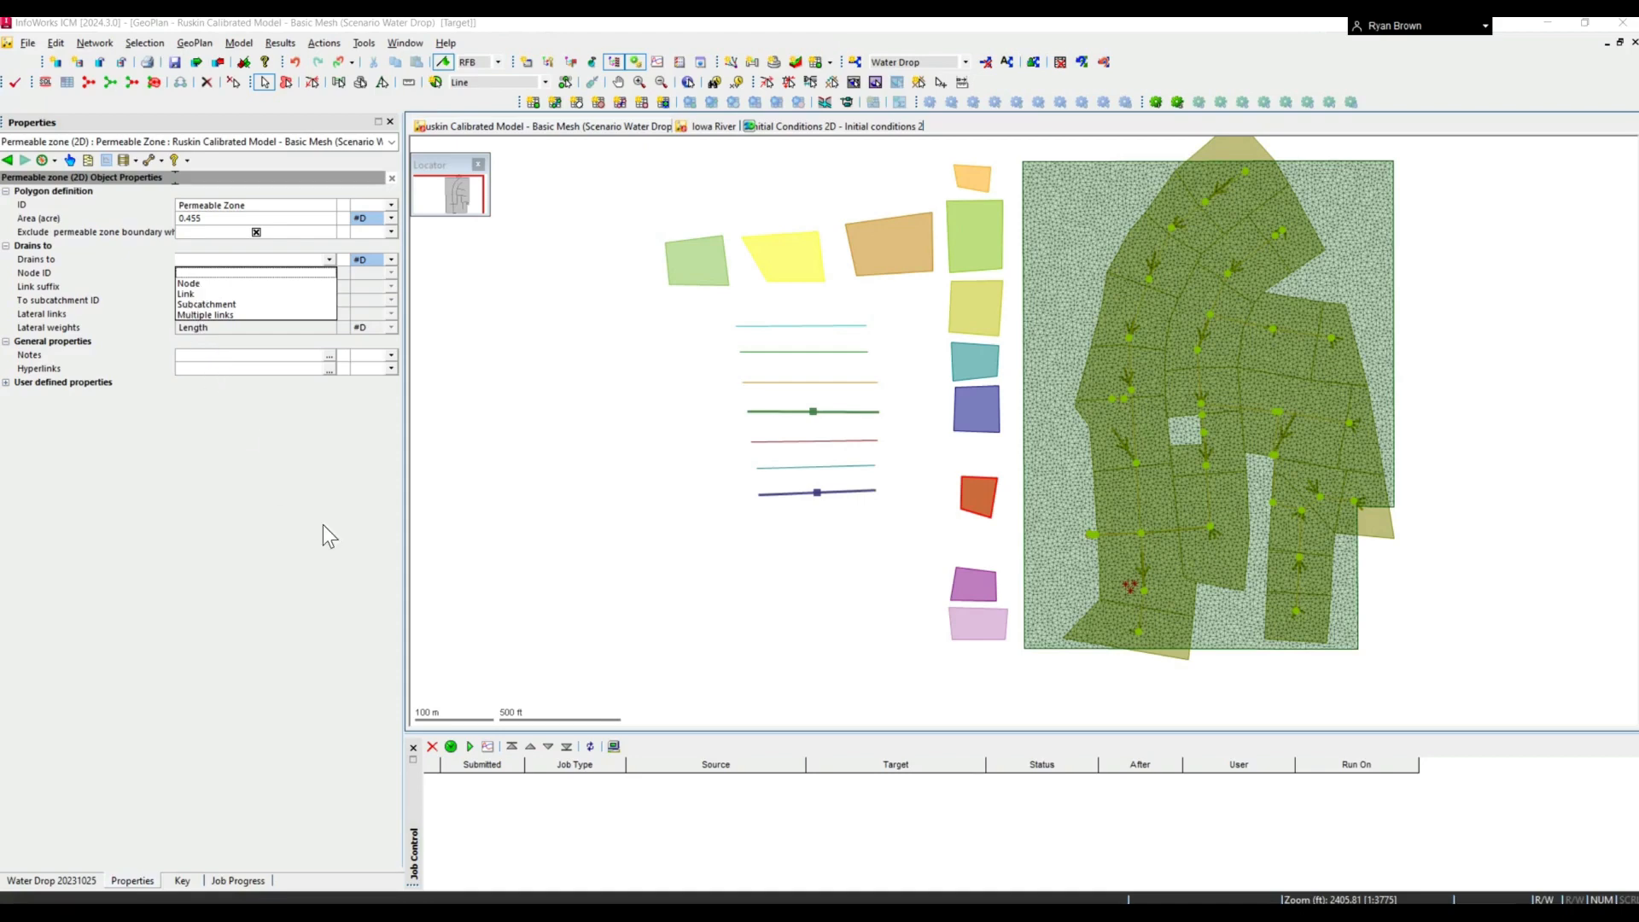
click(938, 510)
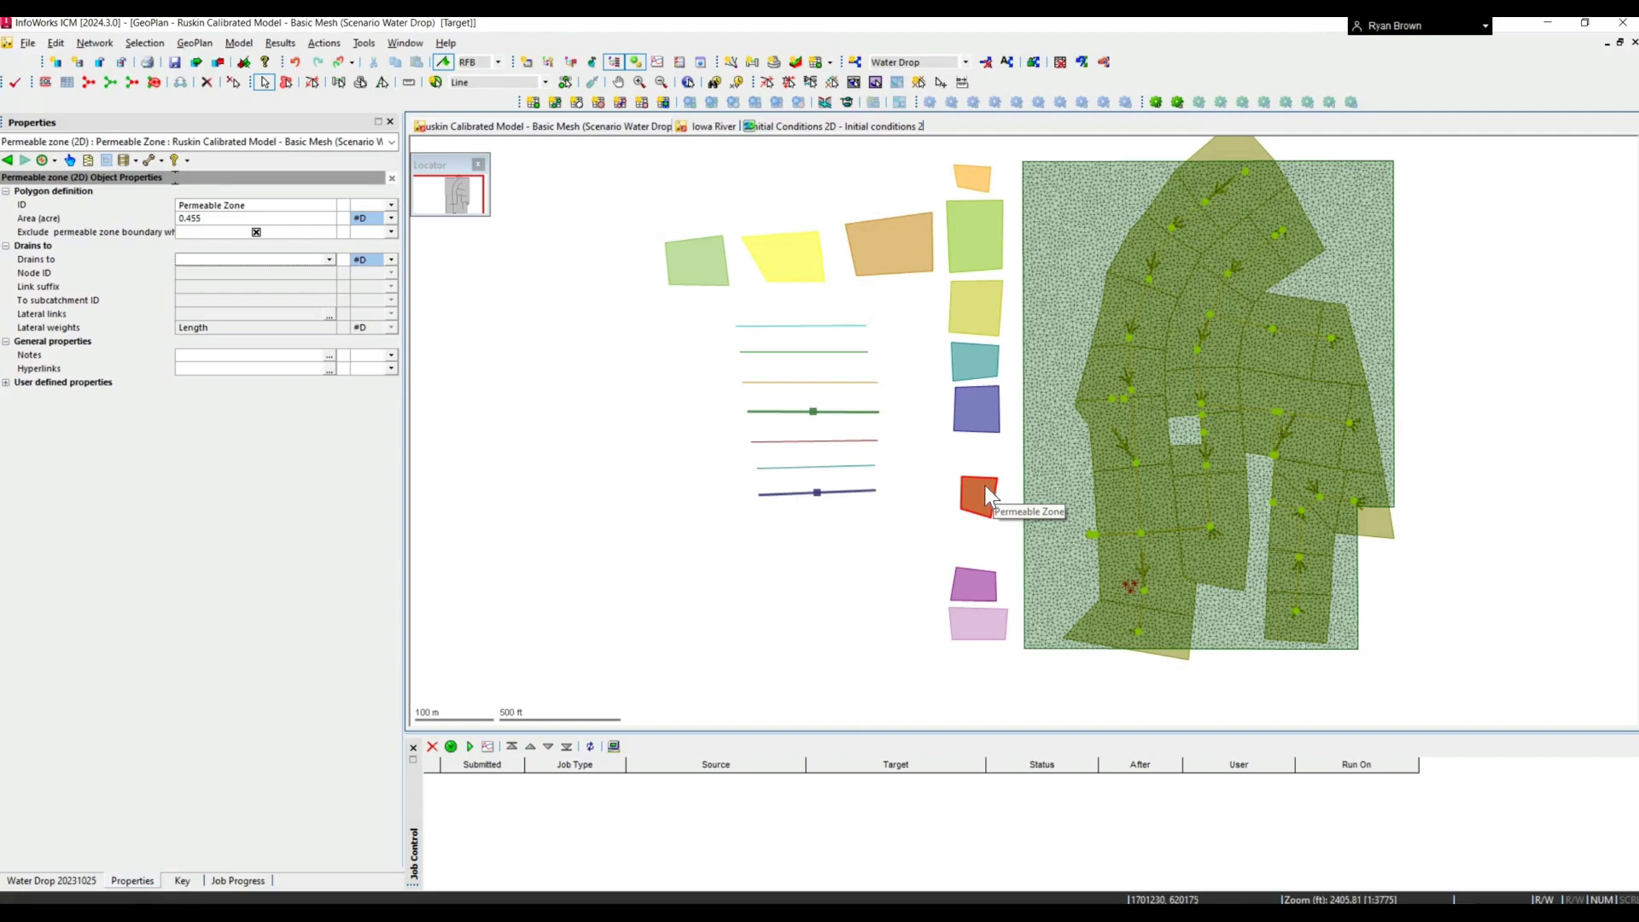
- From the Infiltration Zone polygon, open its infiltration surface definition and review the available infiltration types
click(959, 305)
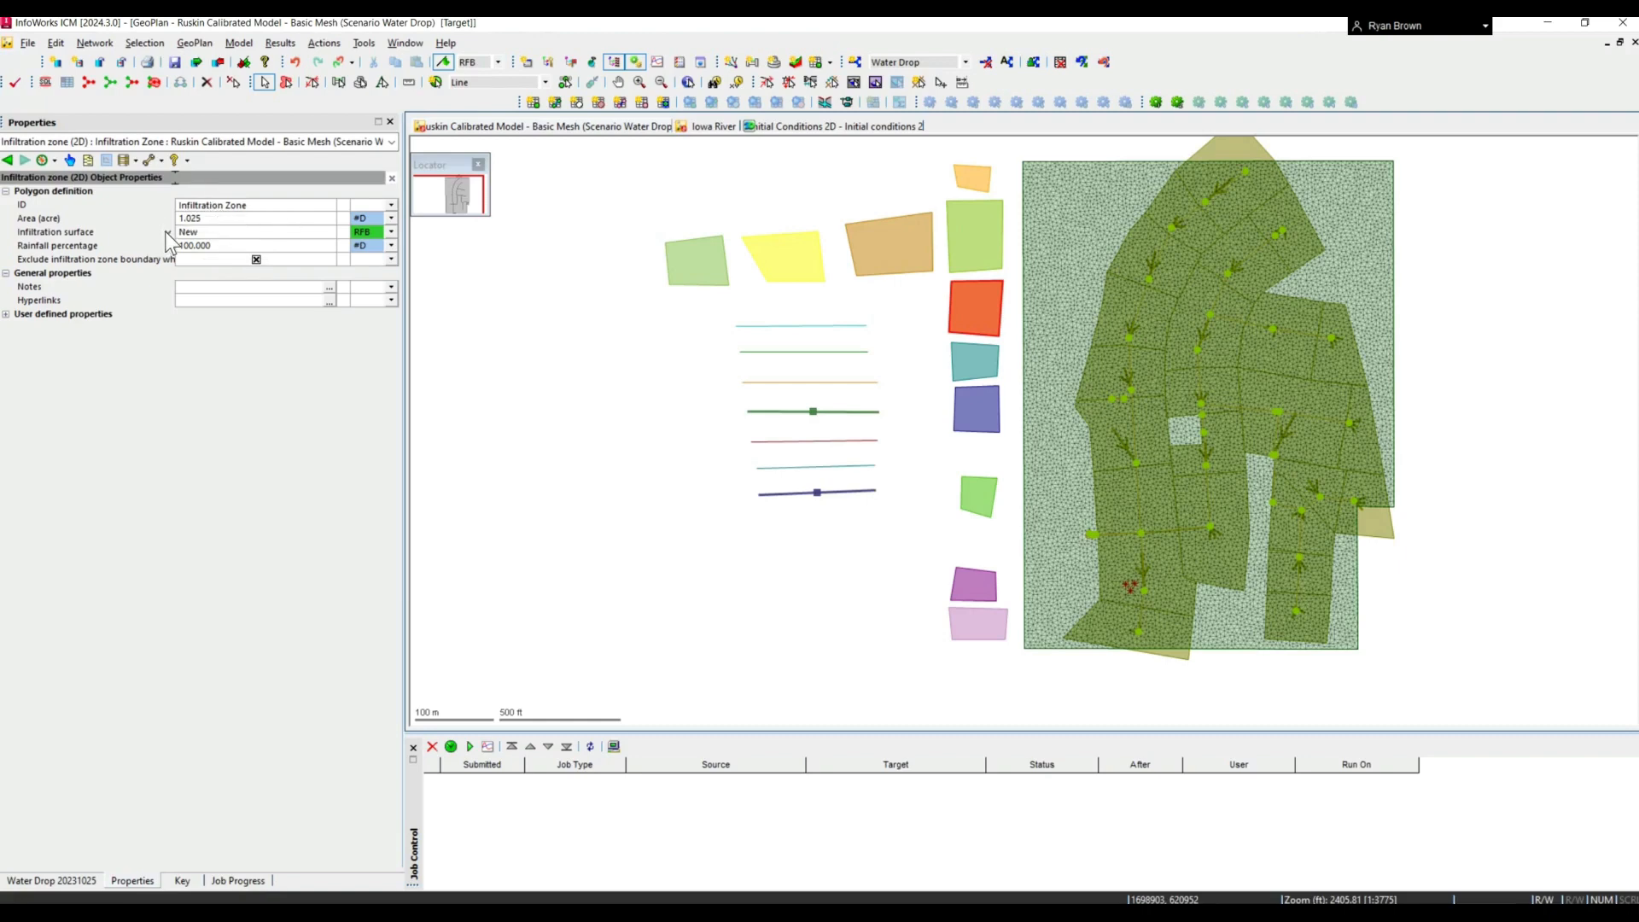
right_click(201, 252)
click(205, 247)
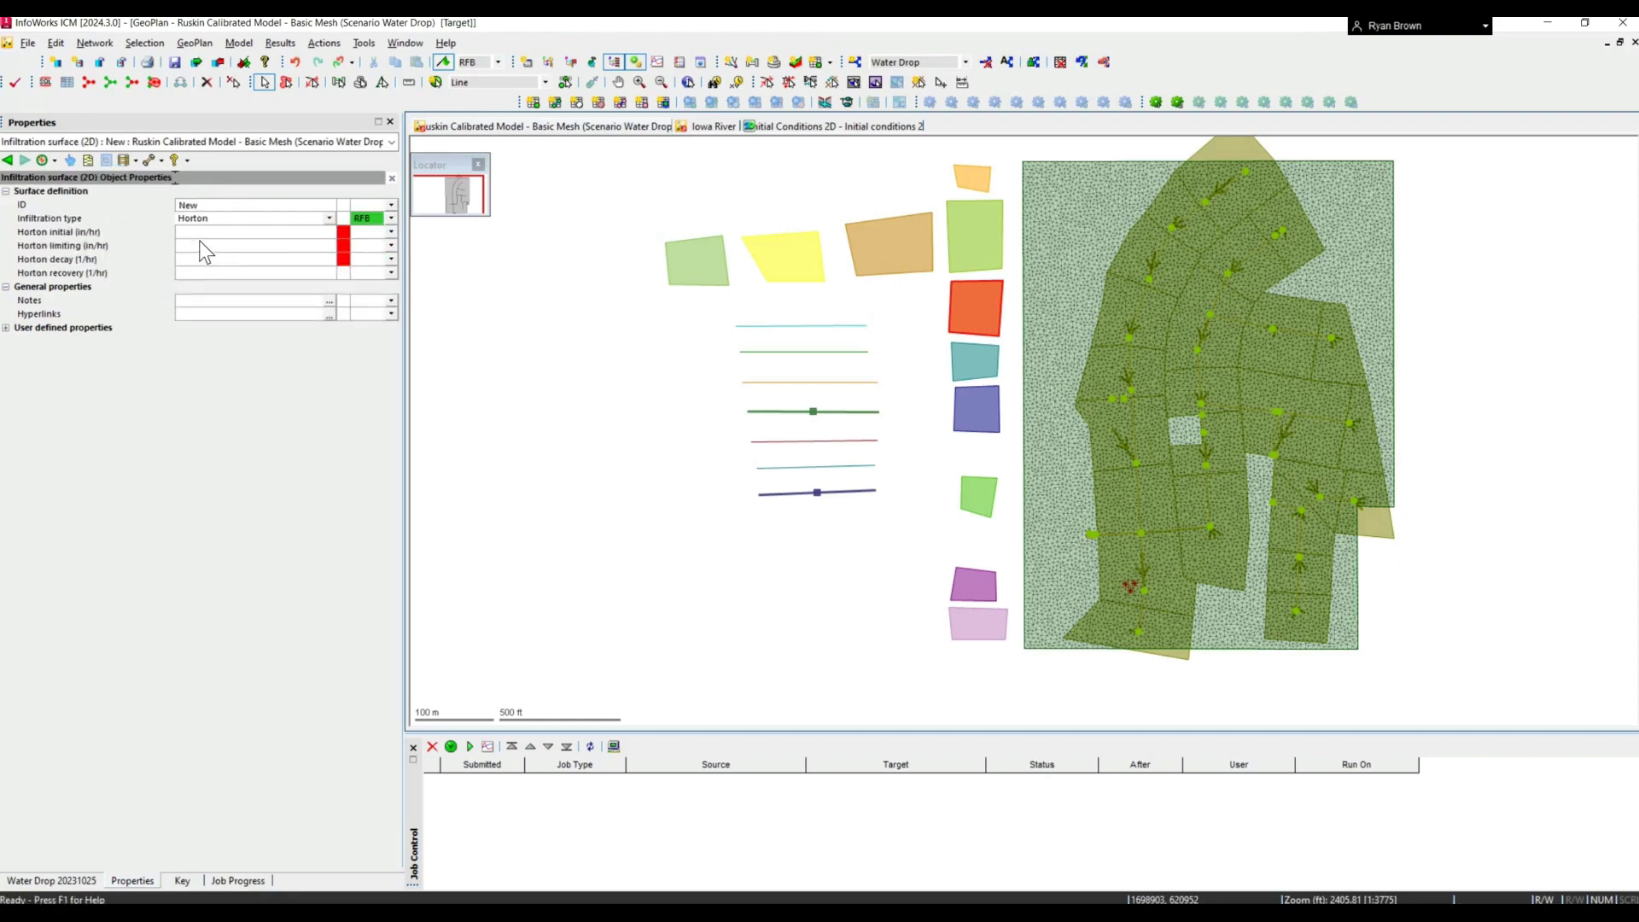
click(329, 219)
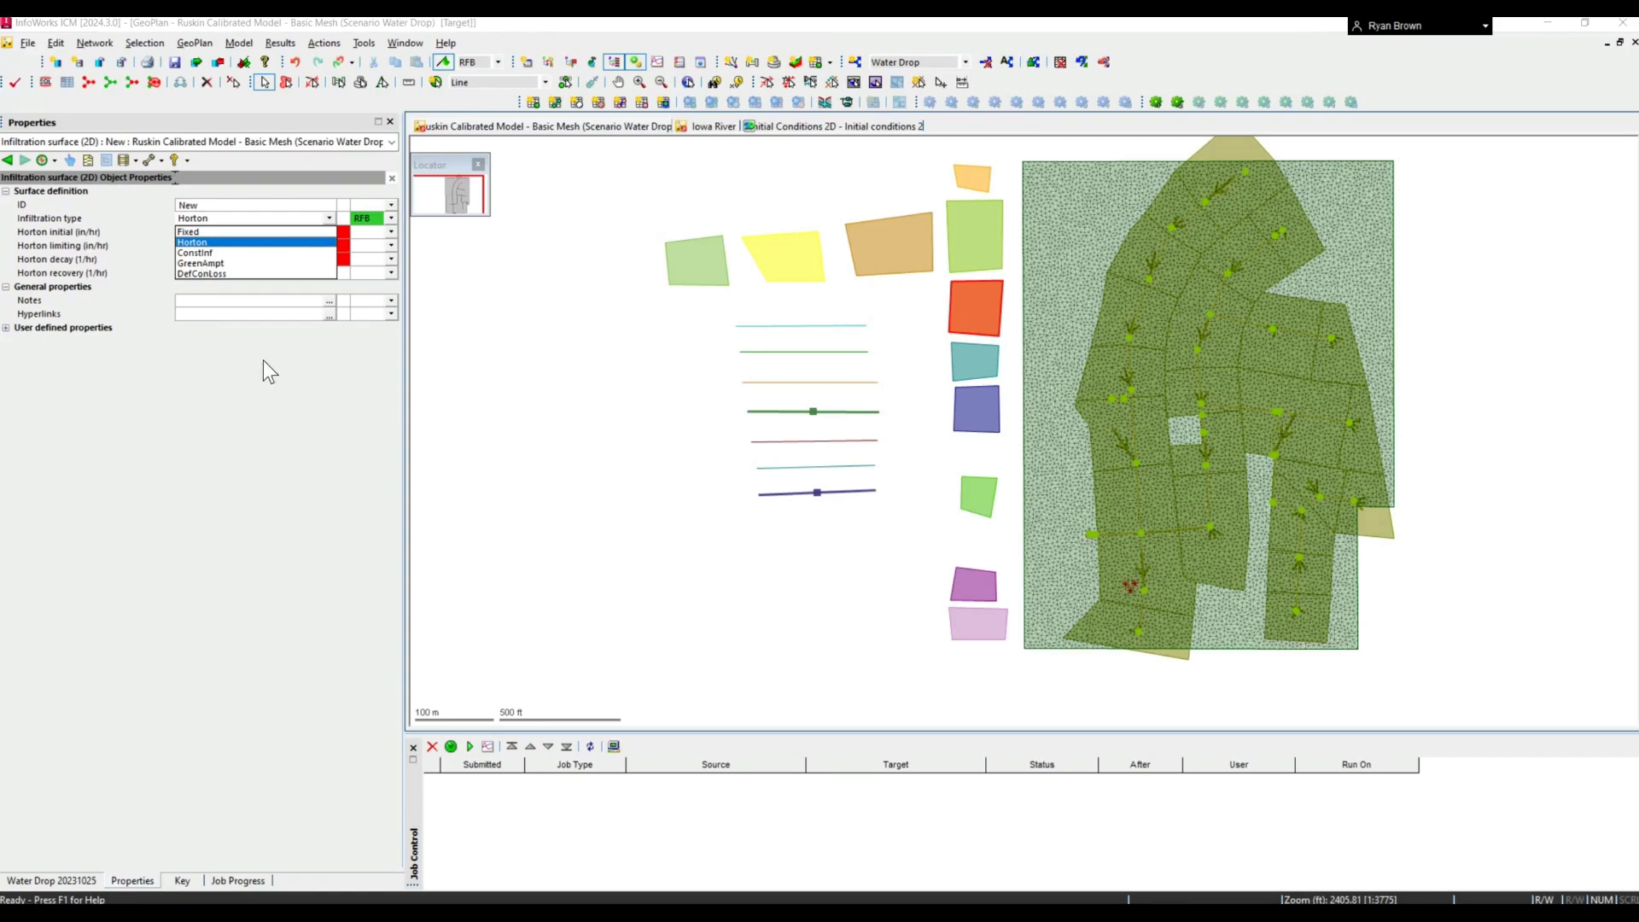
click(488, 253)
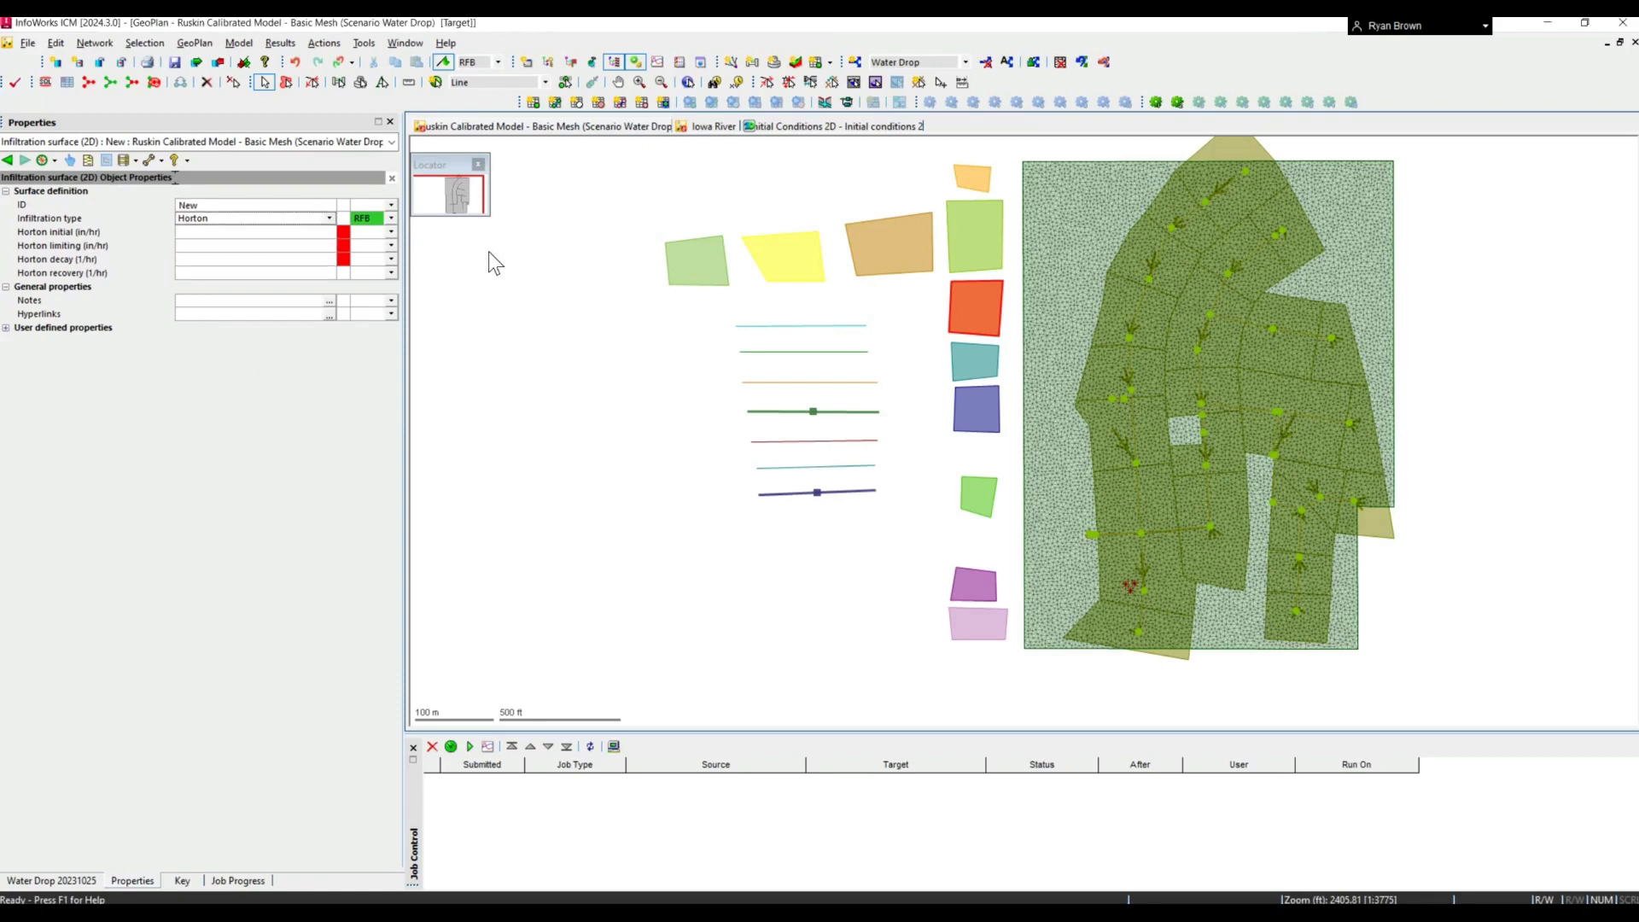
- Open the network's 2D object grid and view the Infiltration surface (2D) table, followed by the Infiltration zone (2D) table
click(594, 104)
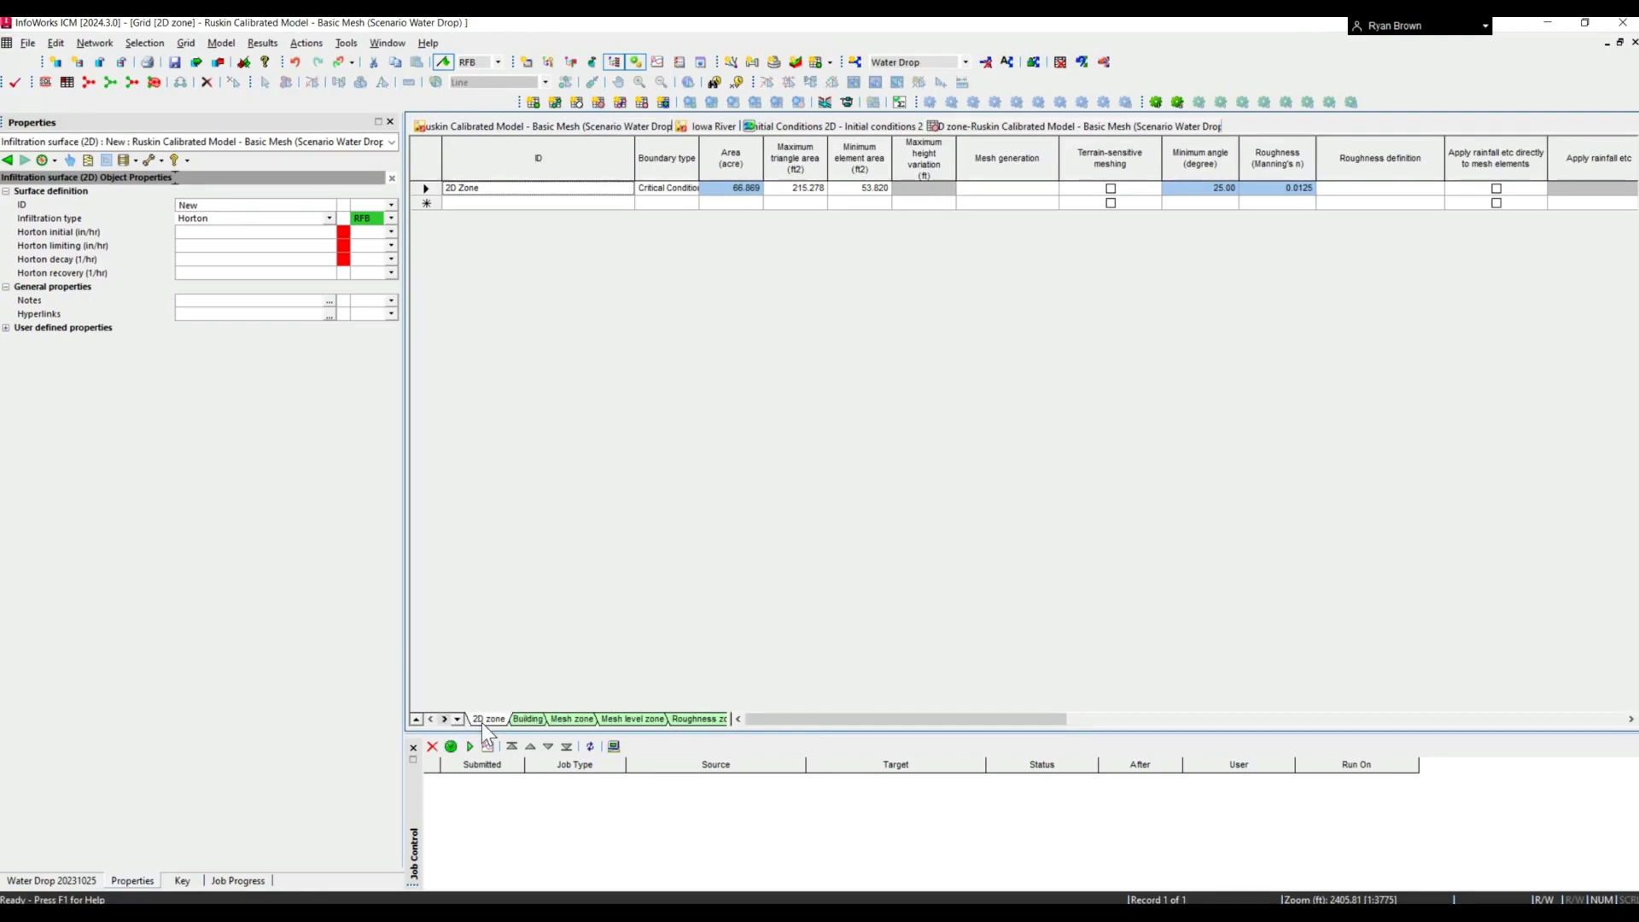
click(443, 719)
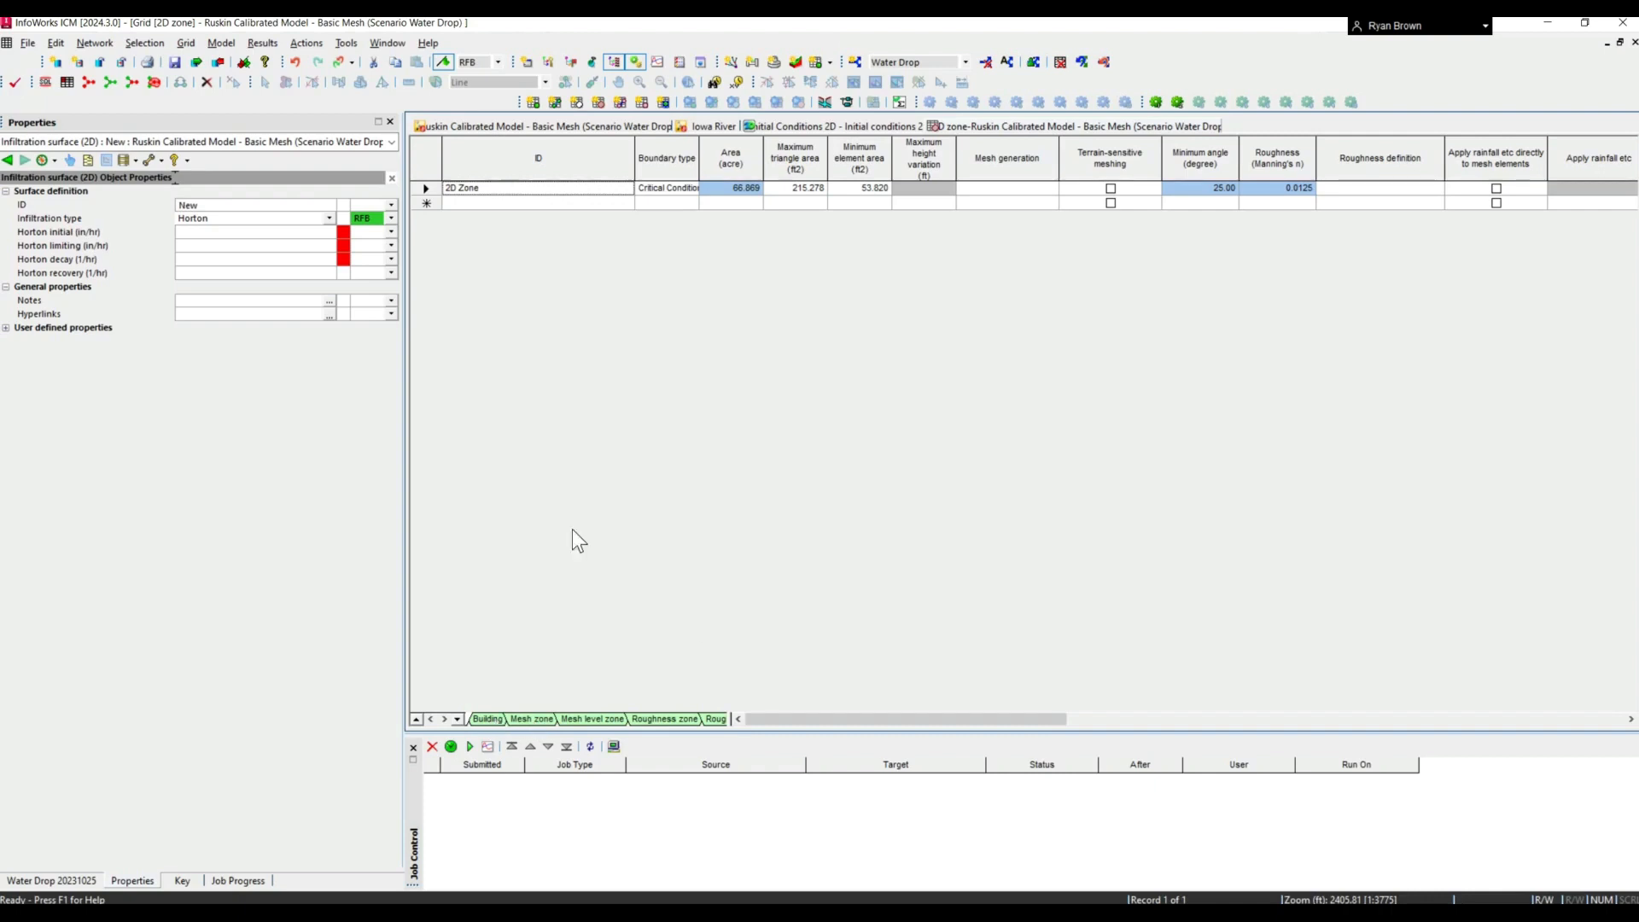
click(444, 719)
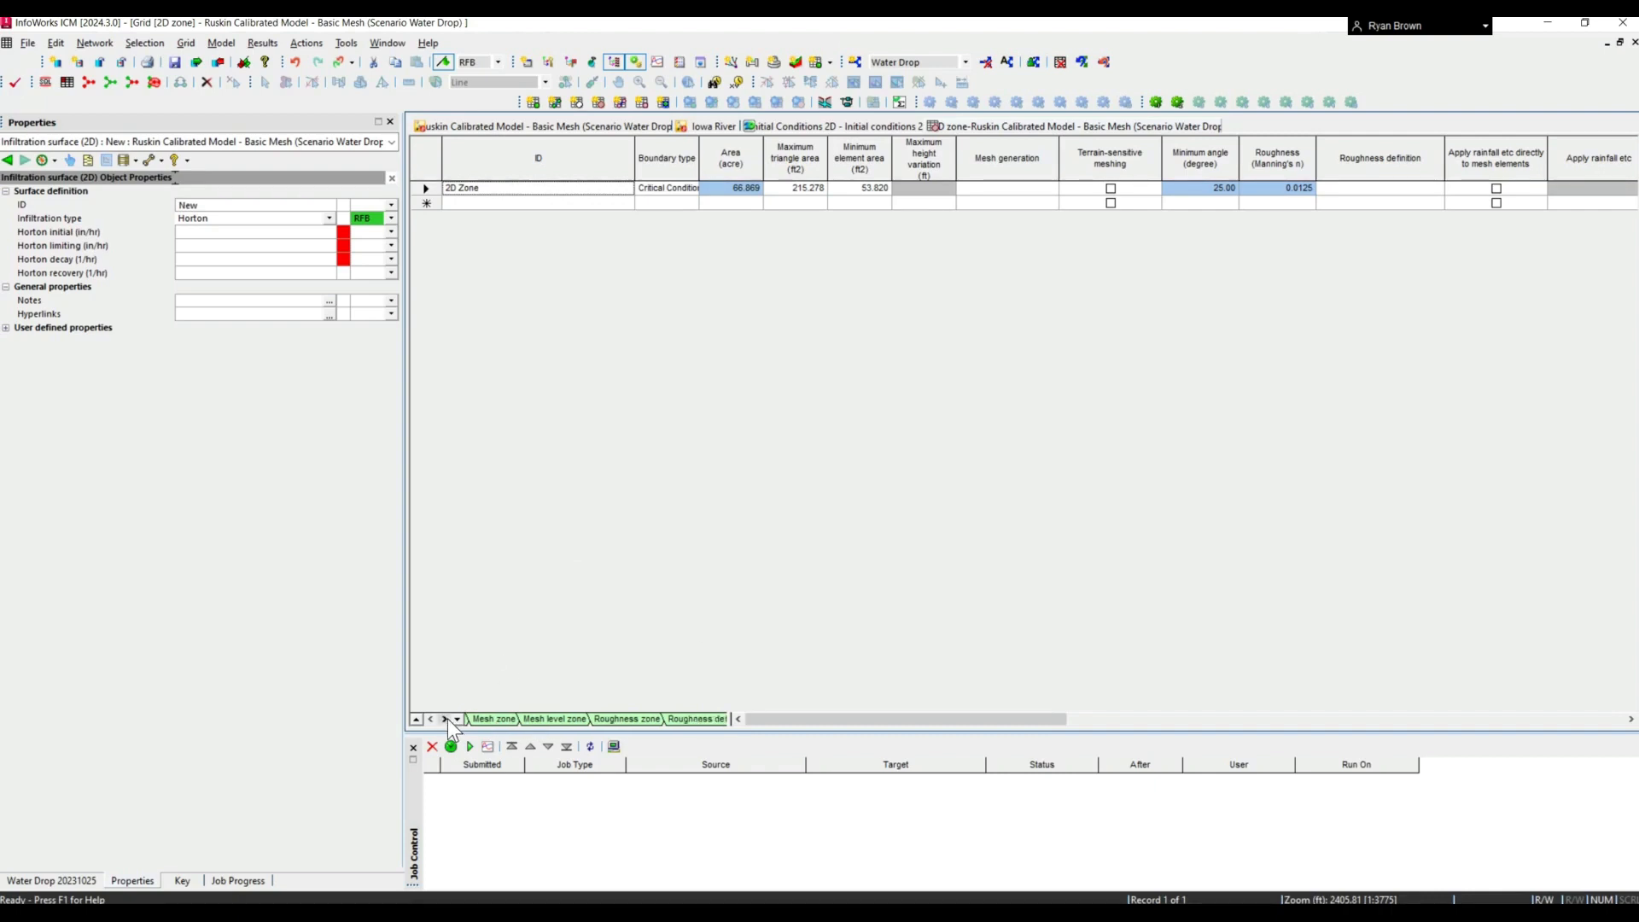
click(444, 719)
click(445, 718)
click(445, 719)
click(447, 718)
click(598, 718)
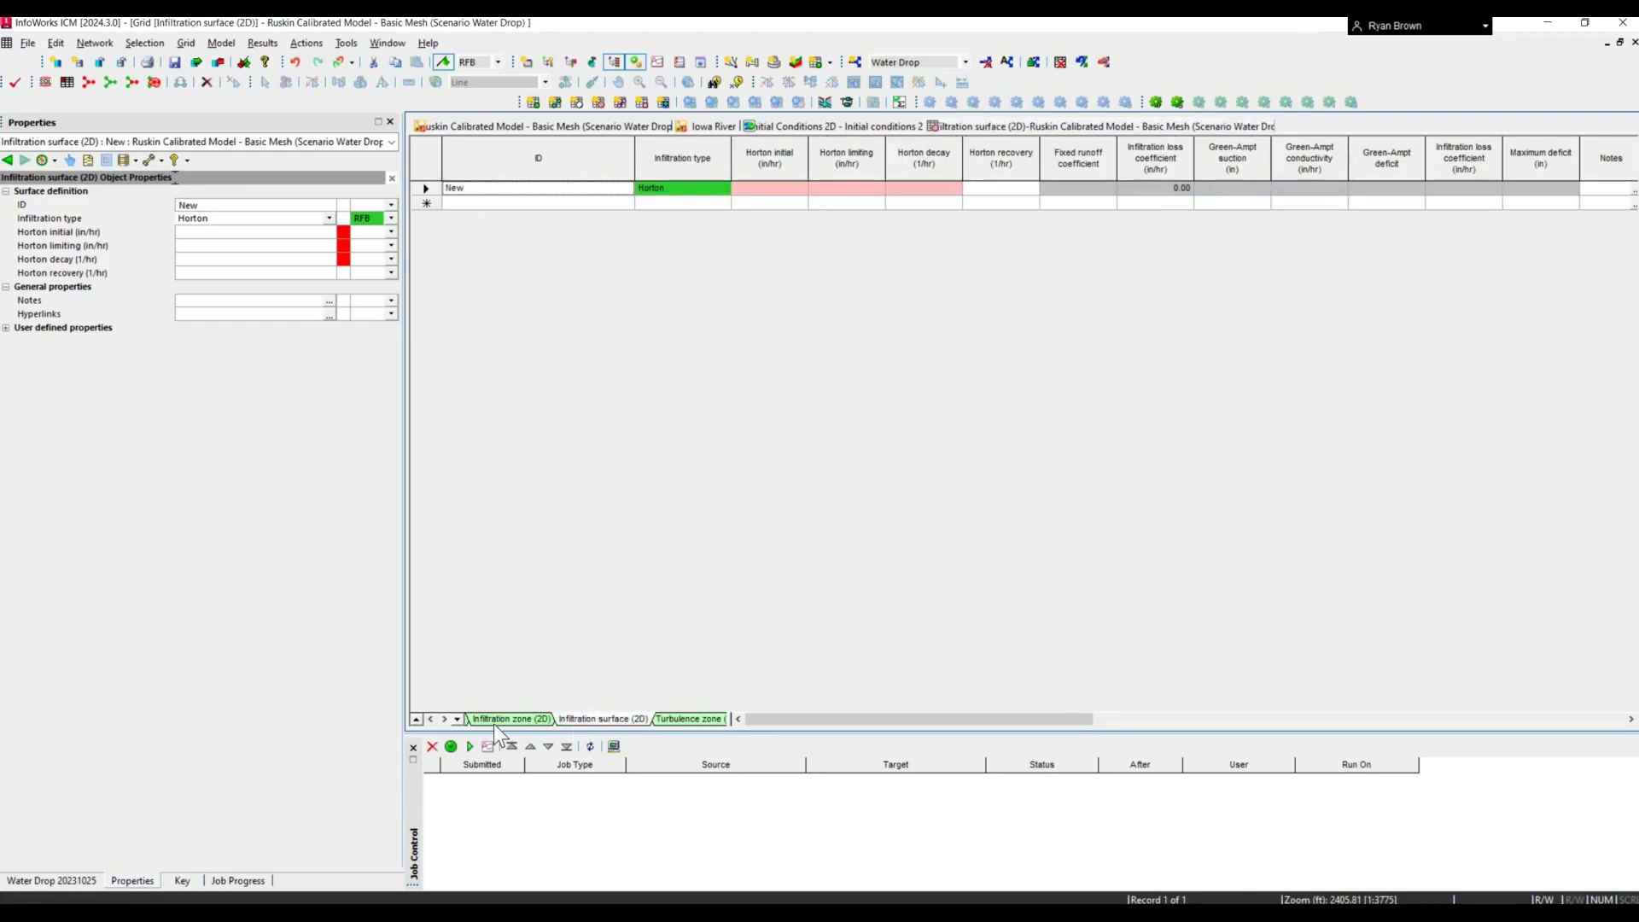
click(529, 719)
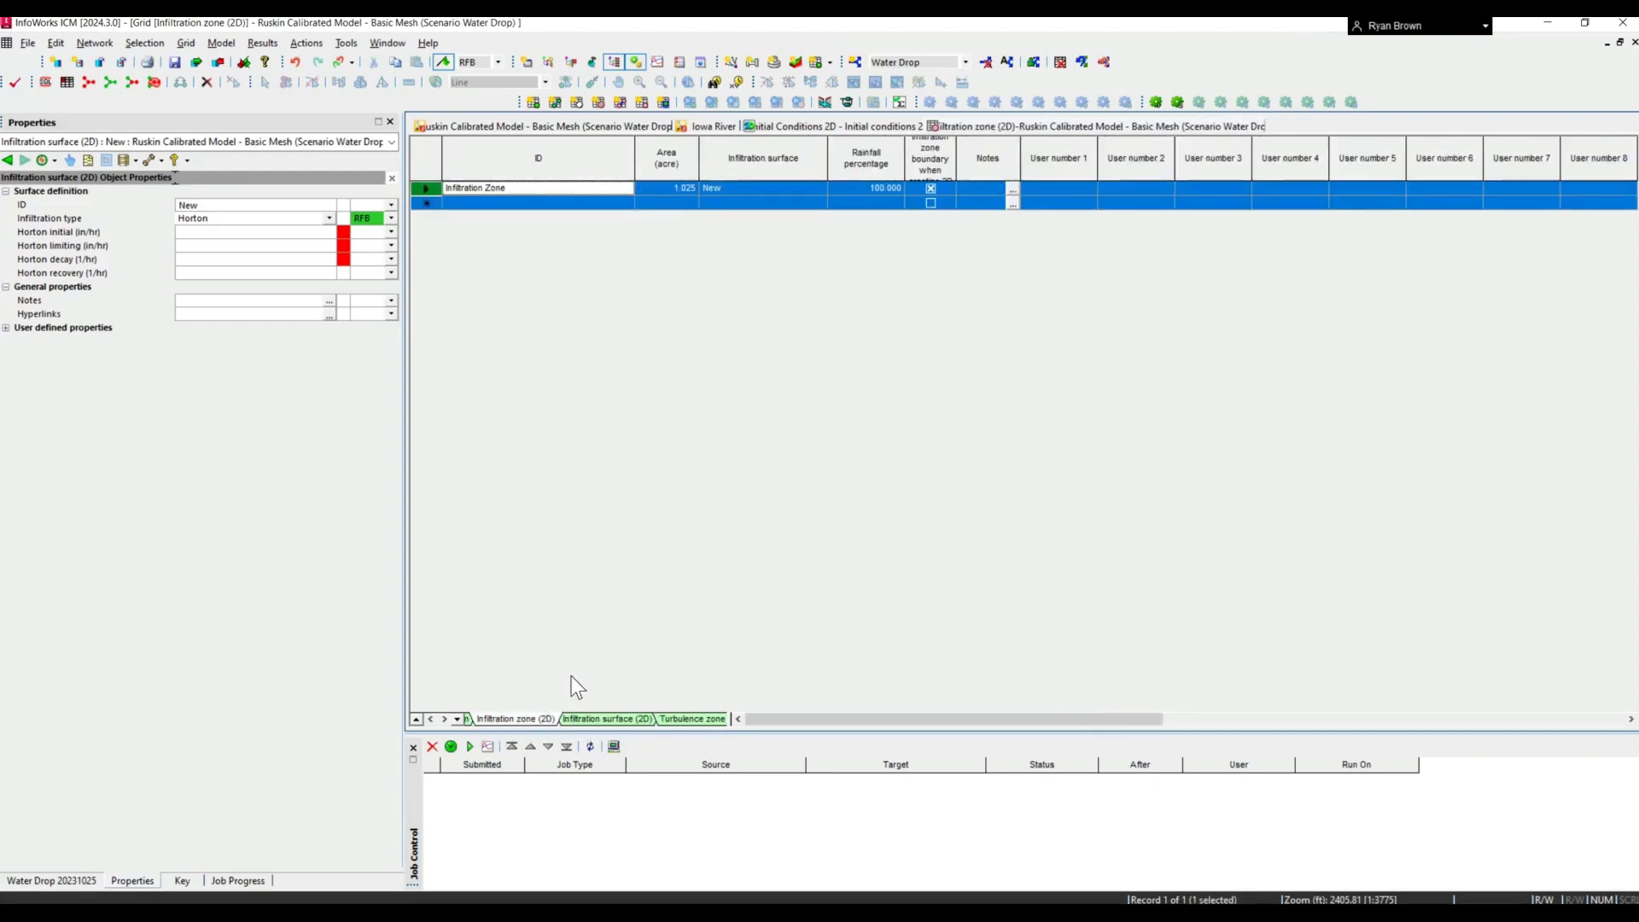
- Return to the GeoPlan and compare the Roughness Zone polygon's properties with the roughness settings of the 2D Zone
click(614, 124)
click(963, 586)
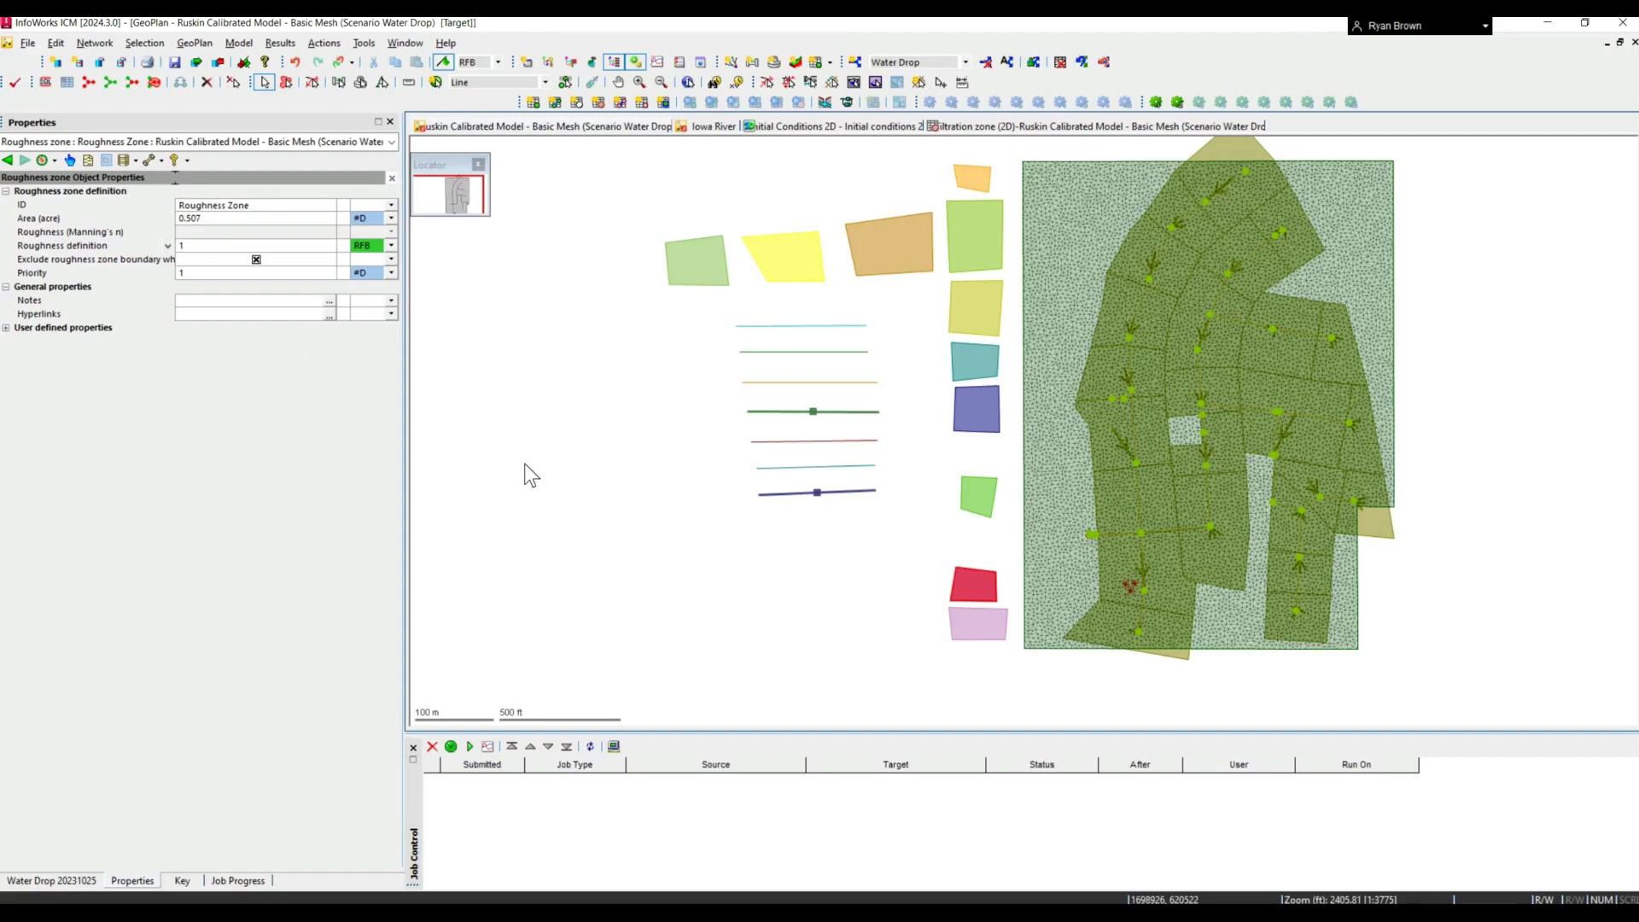
click(1039, 443)
click(875, 536)
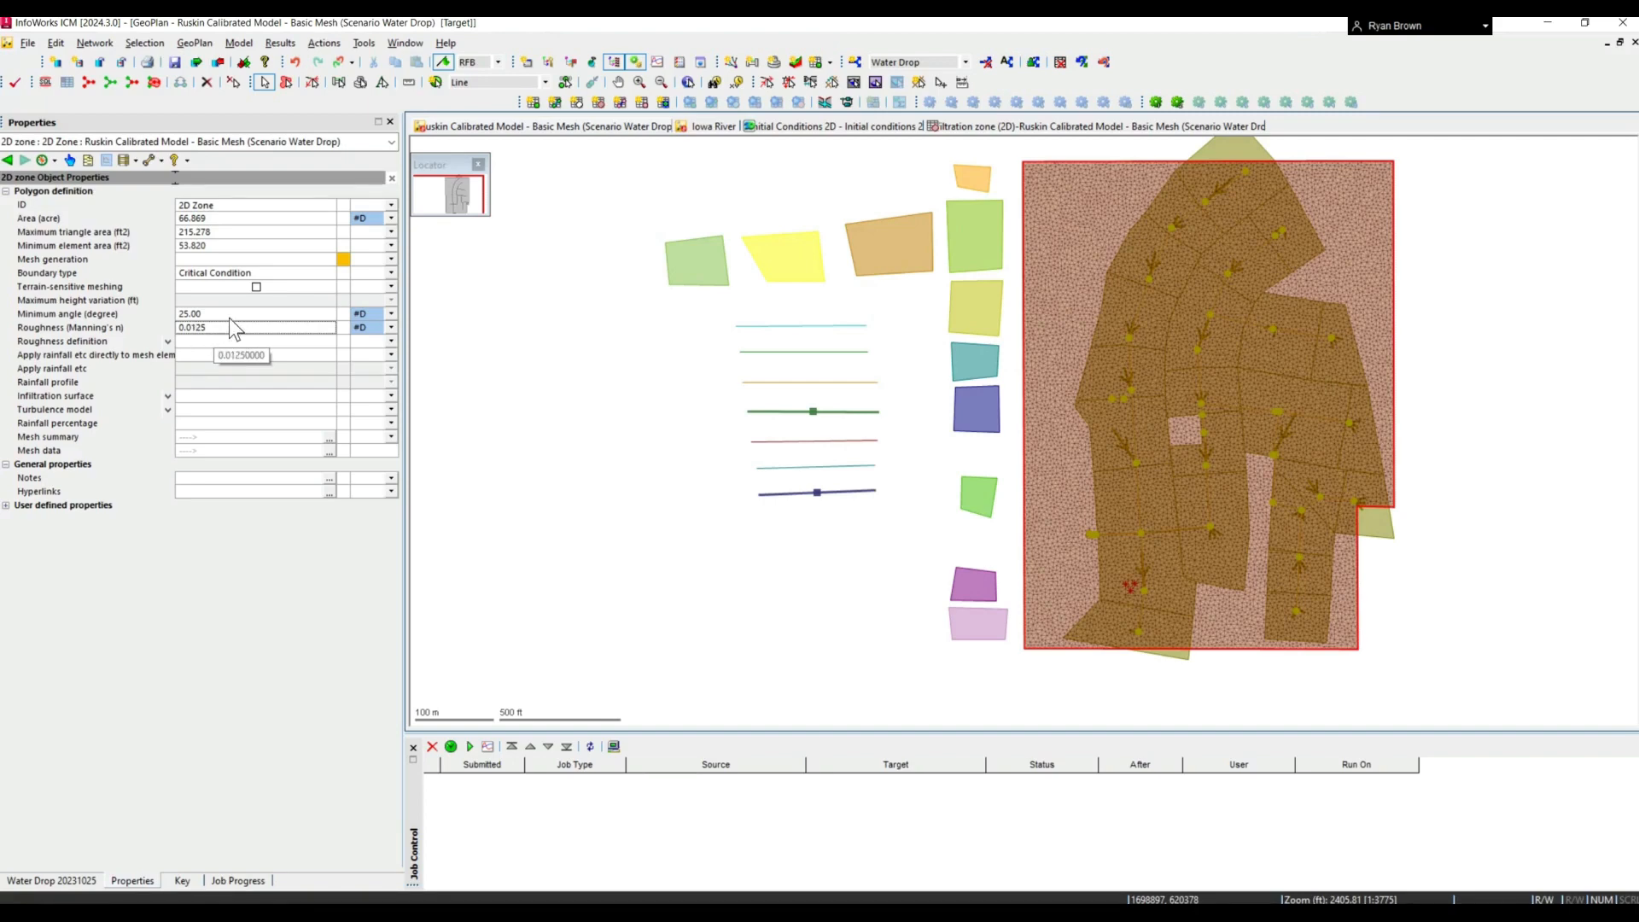
click(976, 581)
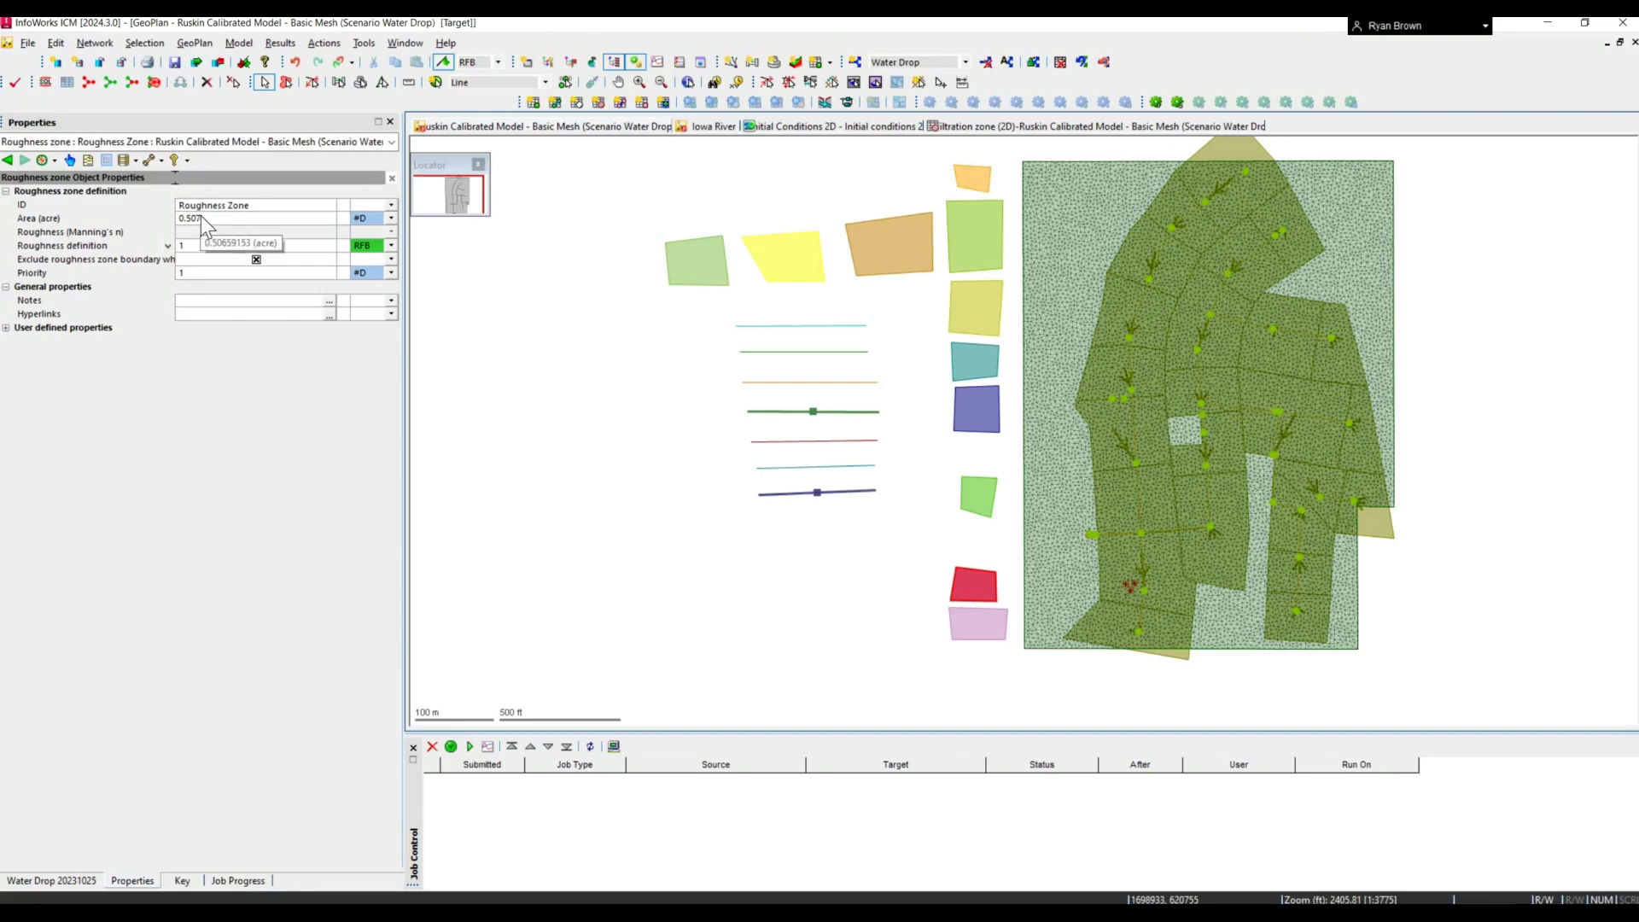
- Set the number of depth bands to 2 in the Roughness Zone's roughness definition, and return to the zone's properties to check its priority
right_click(167, 248)
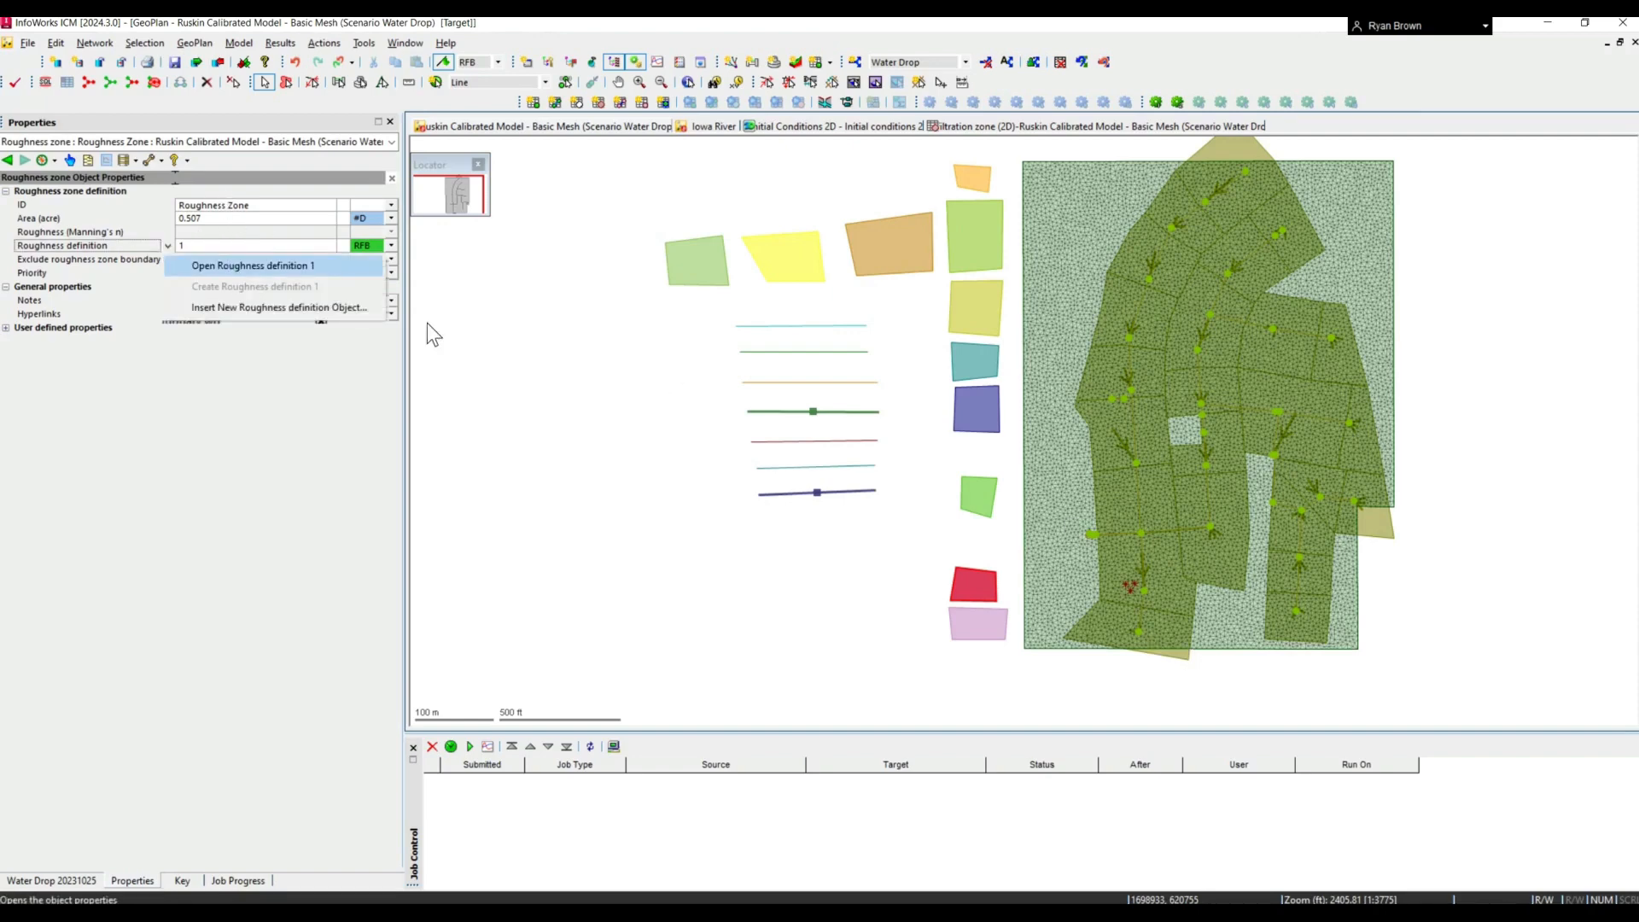
click(254, 266)
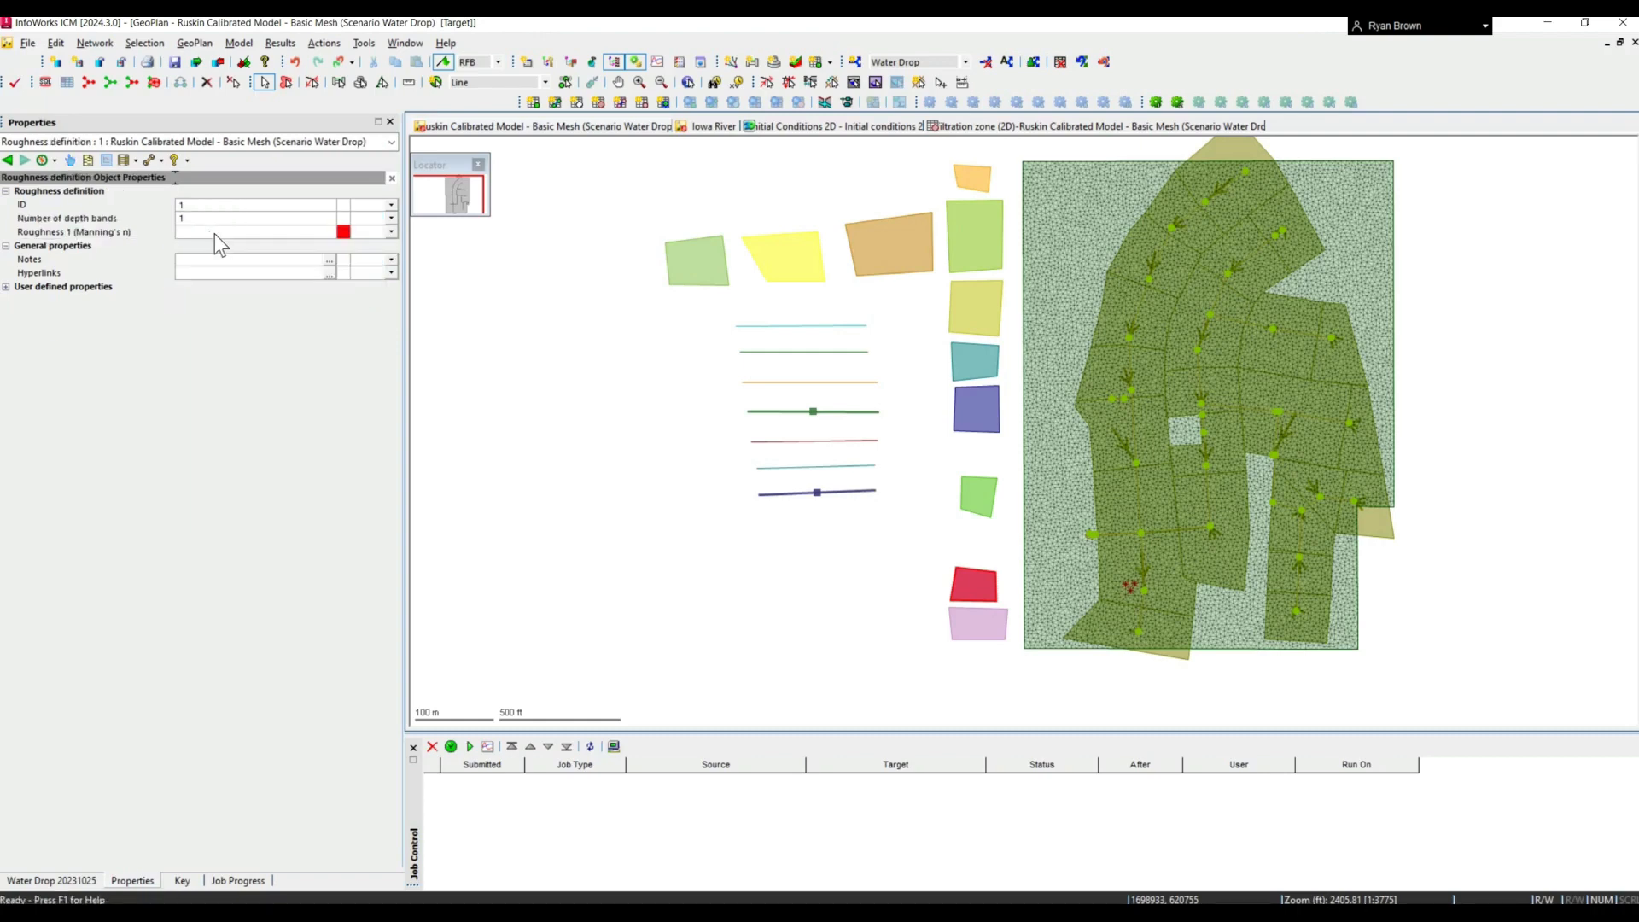
click(315, 217)
click(330, 218)
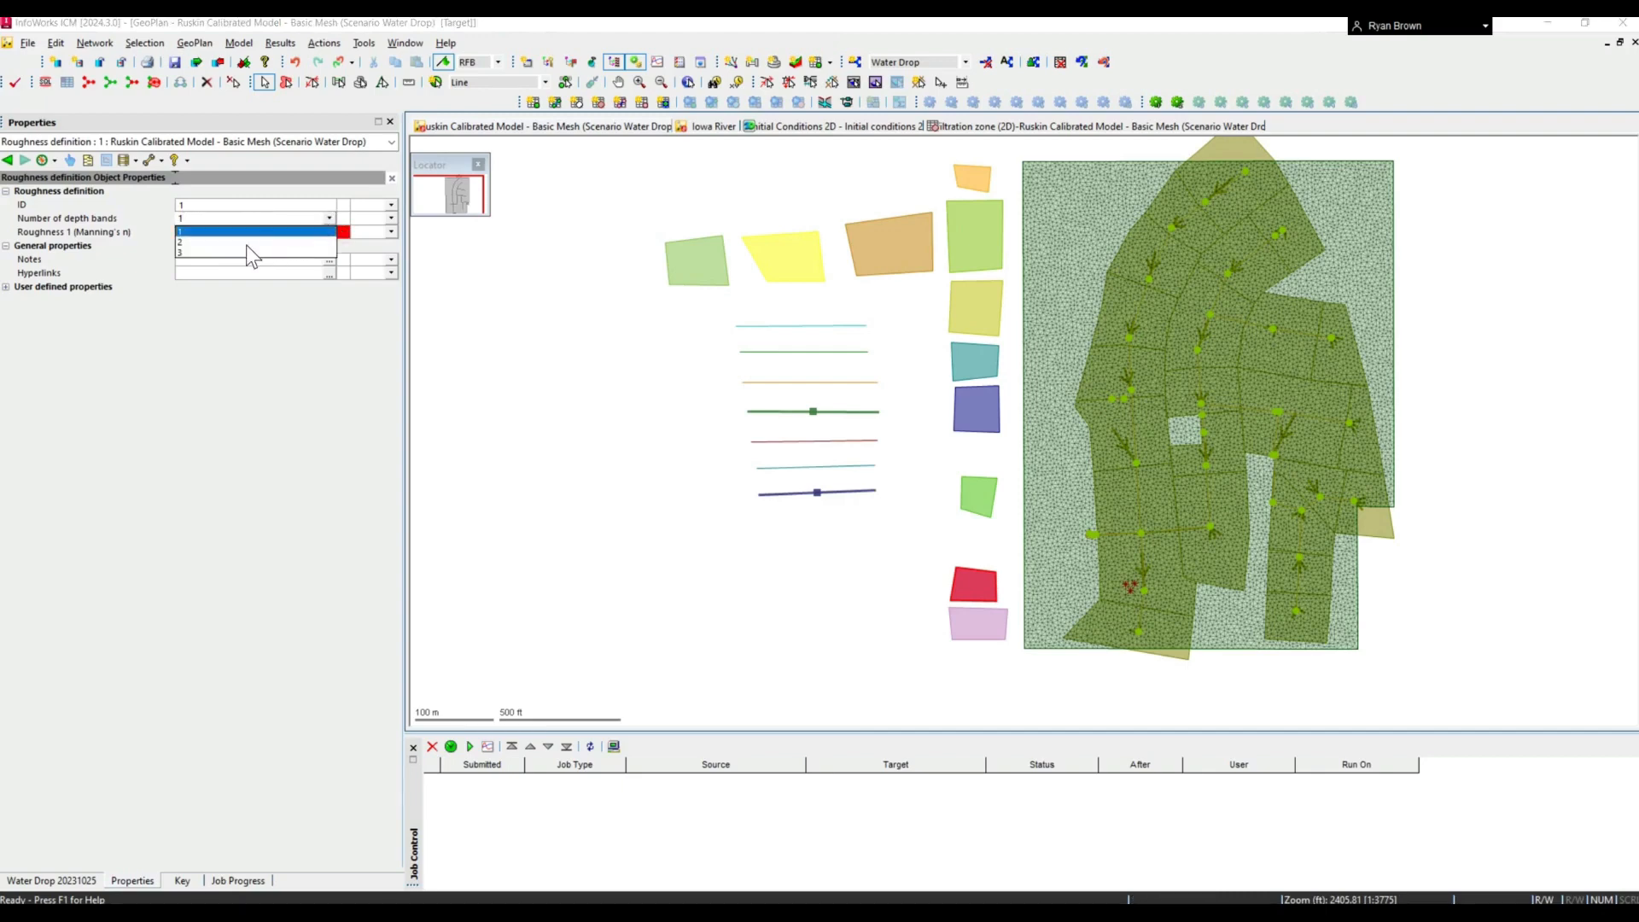
click(185, 241)
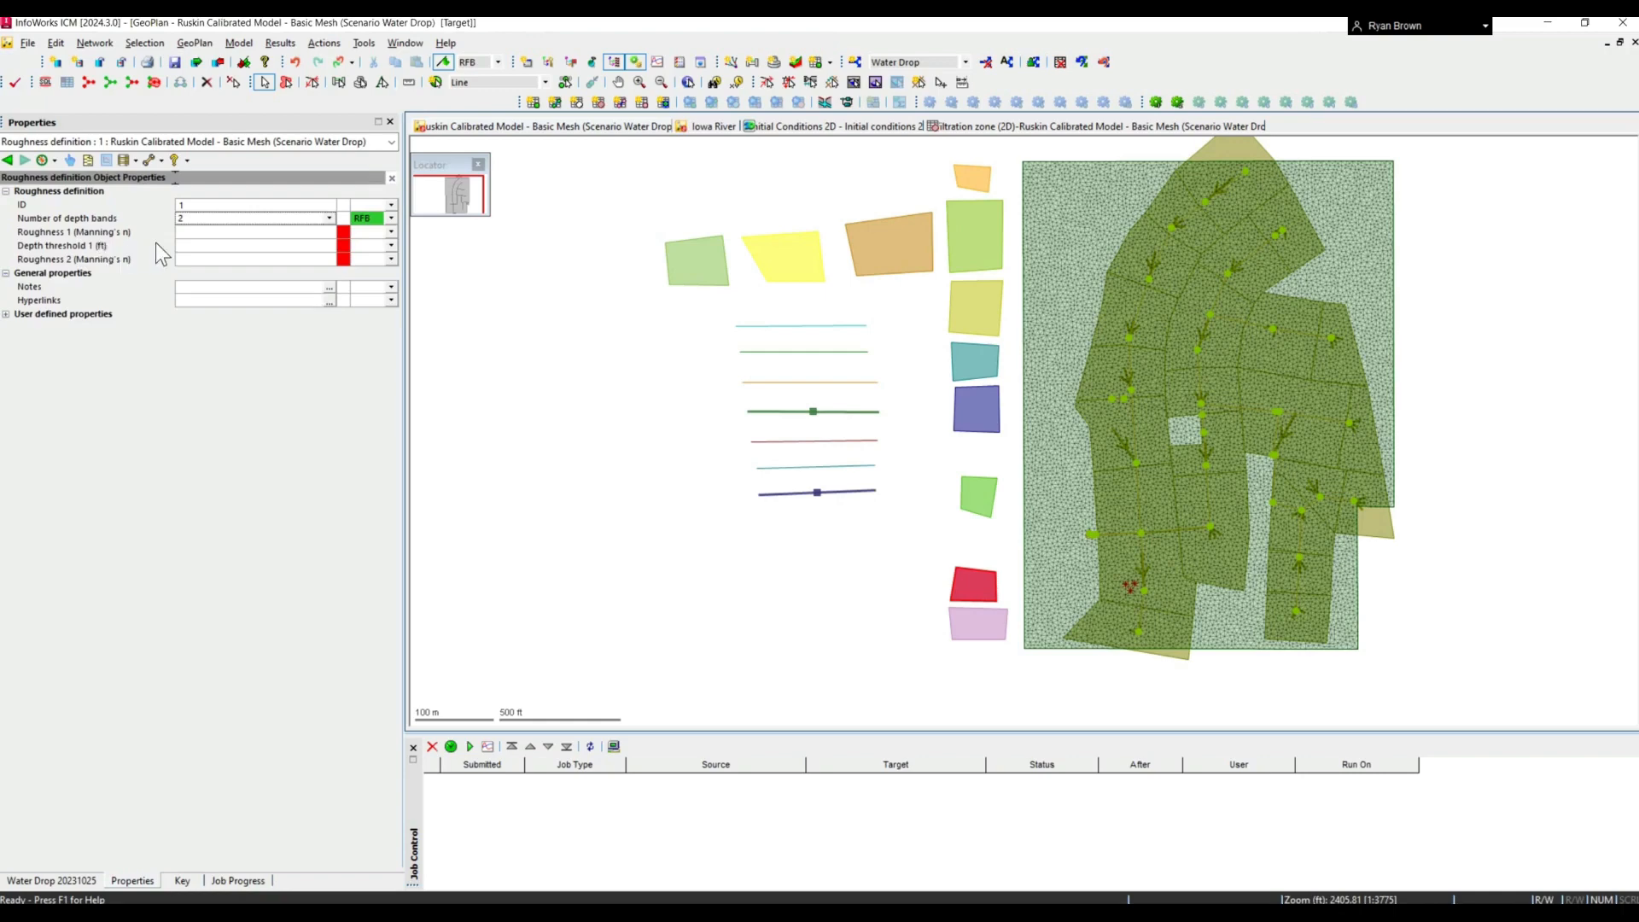
click(186, 245)
click(8, 160)
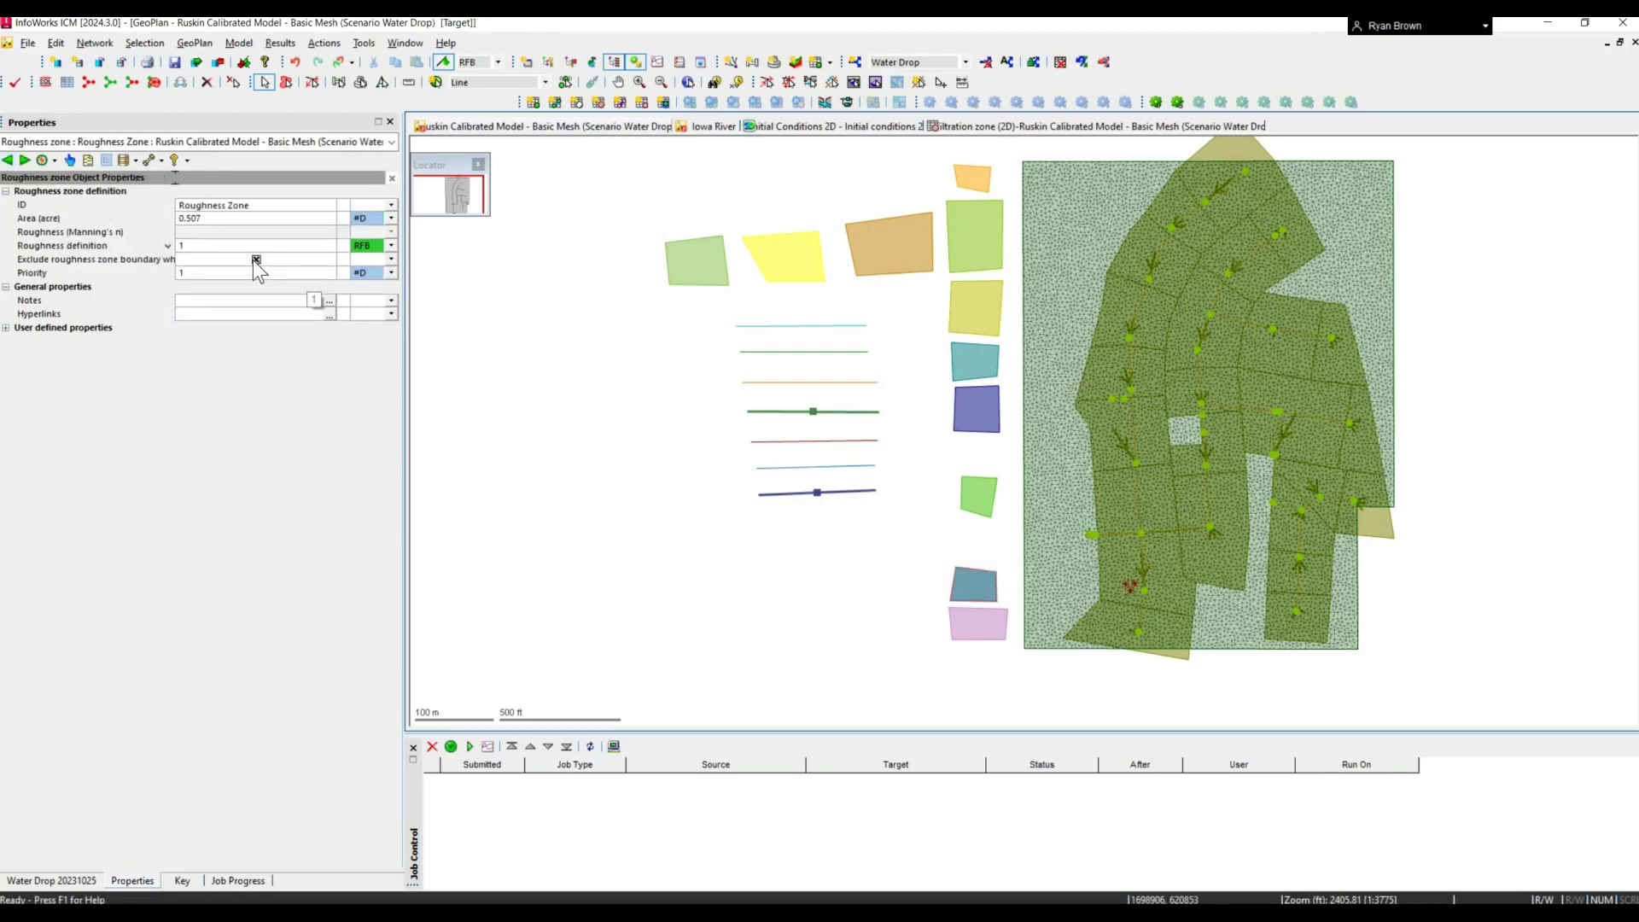
click(294, 274)
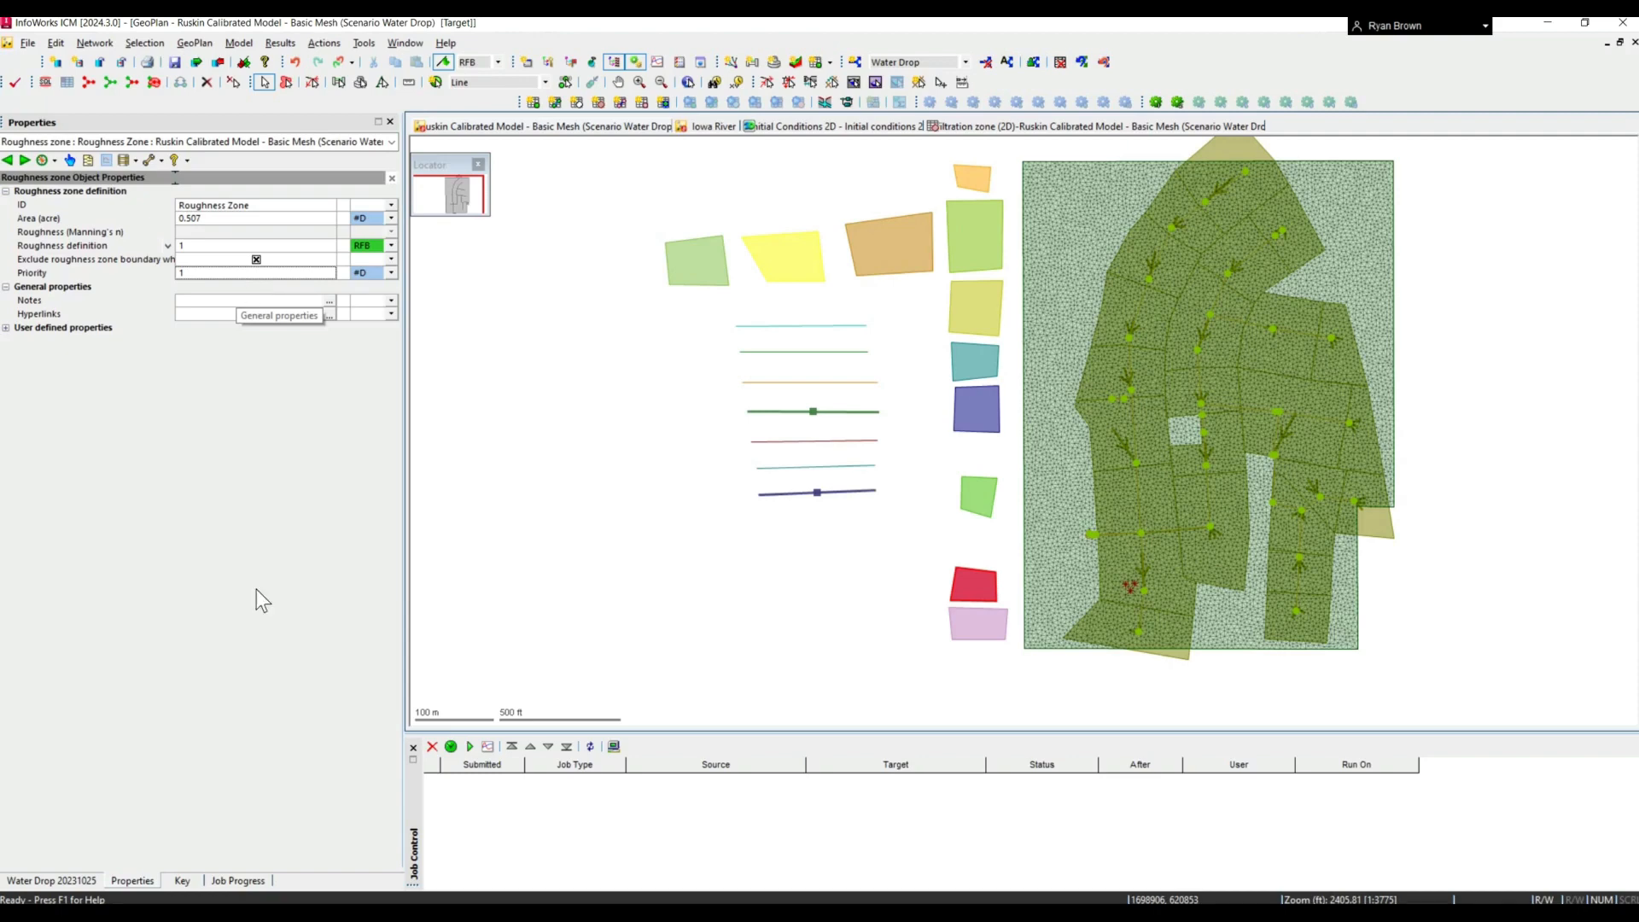
- From the Turbulence Zone polygon, open its turbulence model and review the vertical eddy viscosity equation options
click(970, 633)
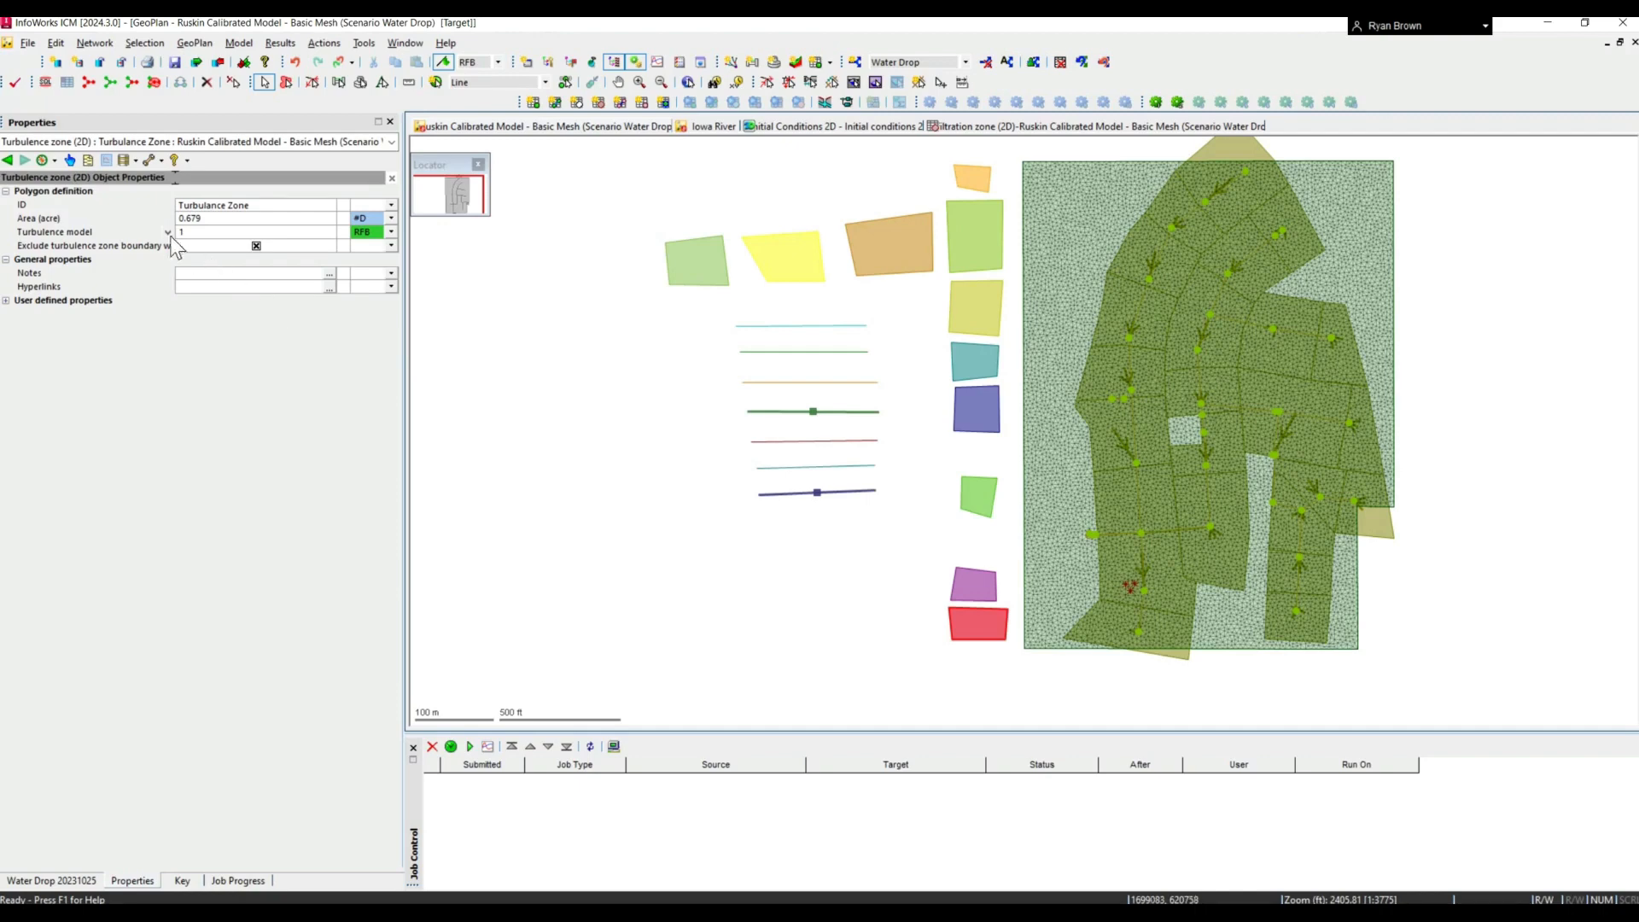
click(168, 232)
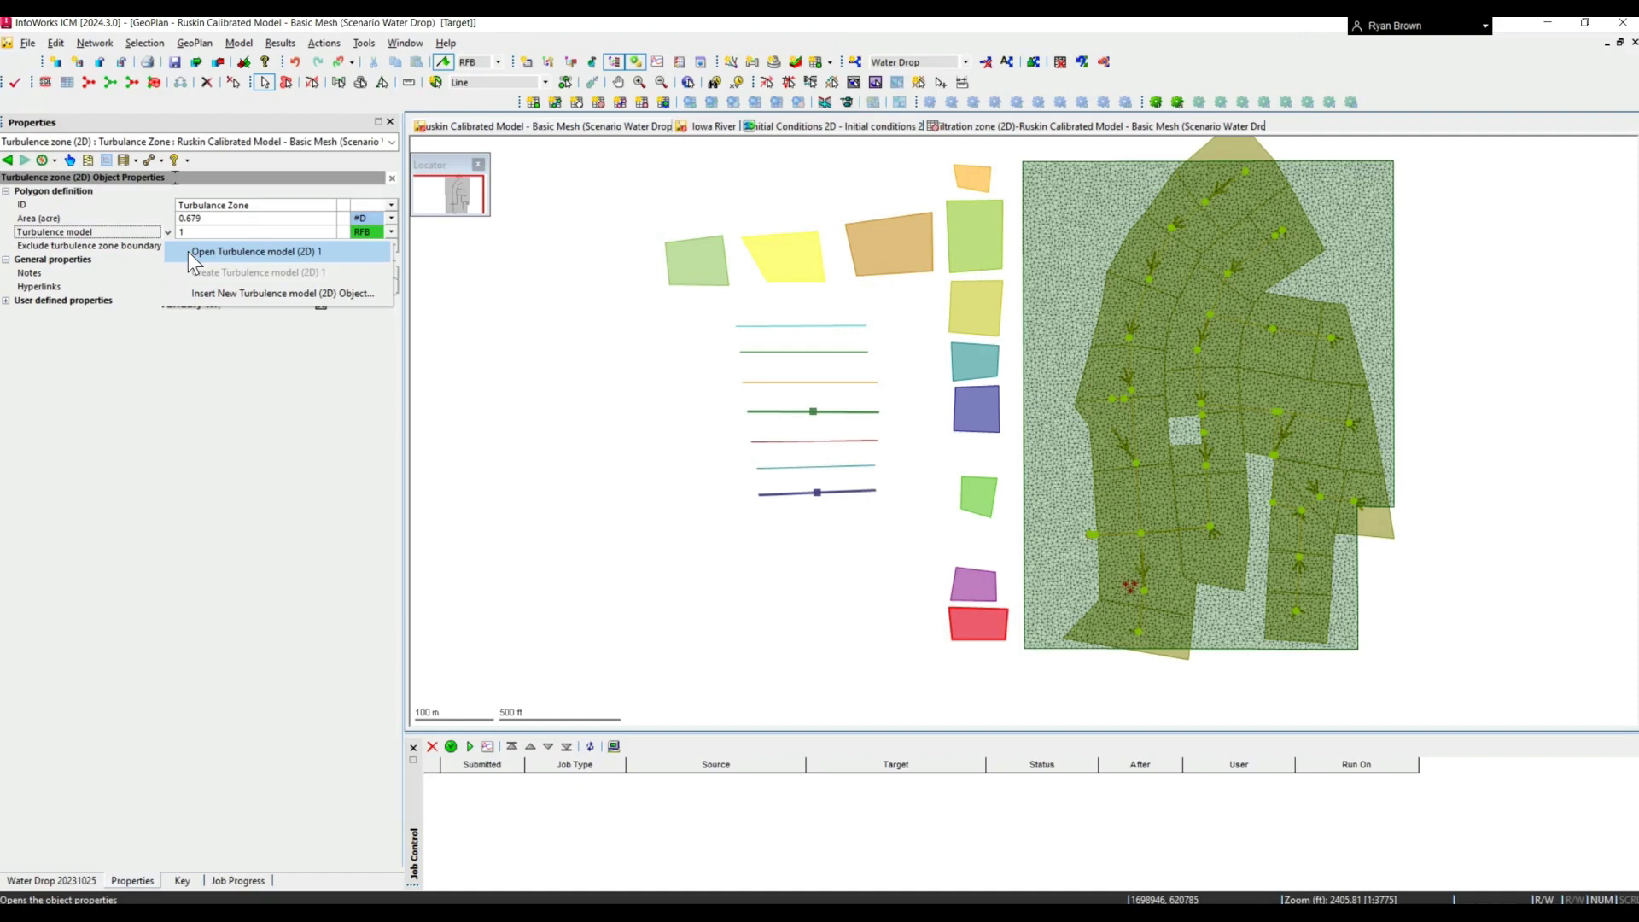
click(193, 253)
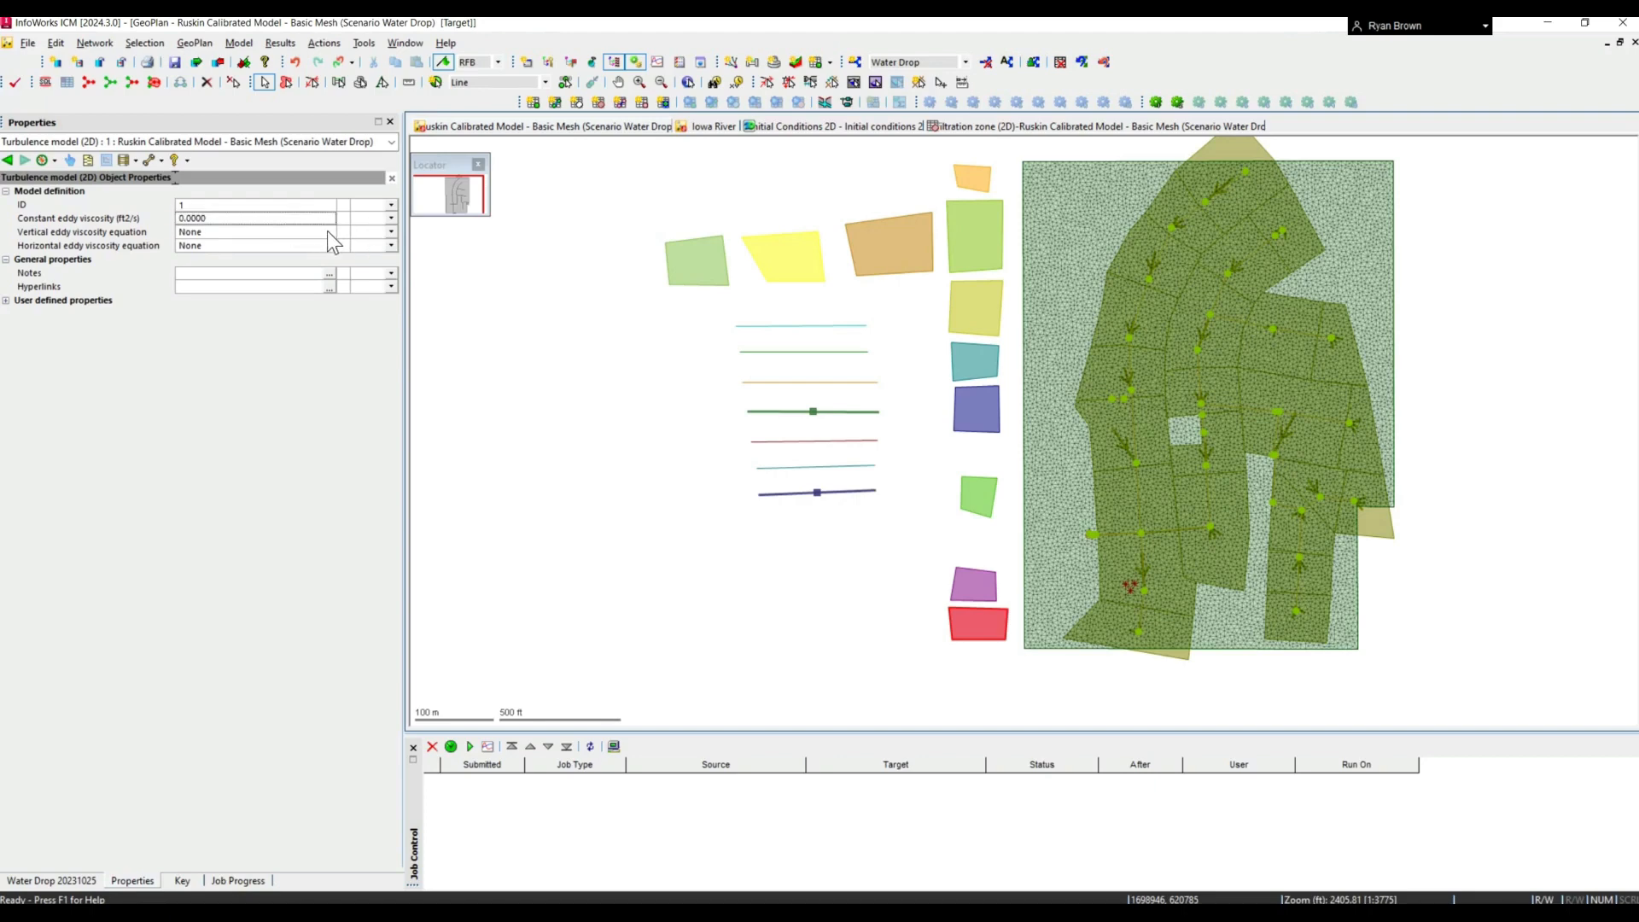
click(321, 232)
click(185, 236)
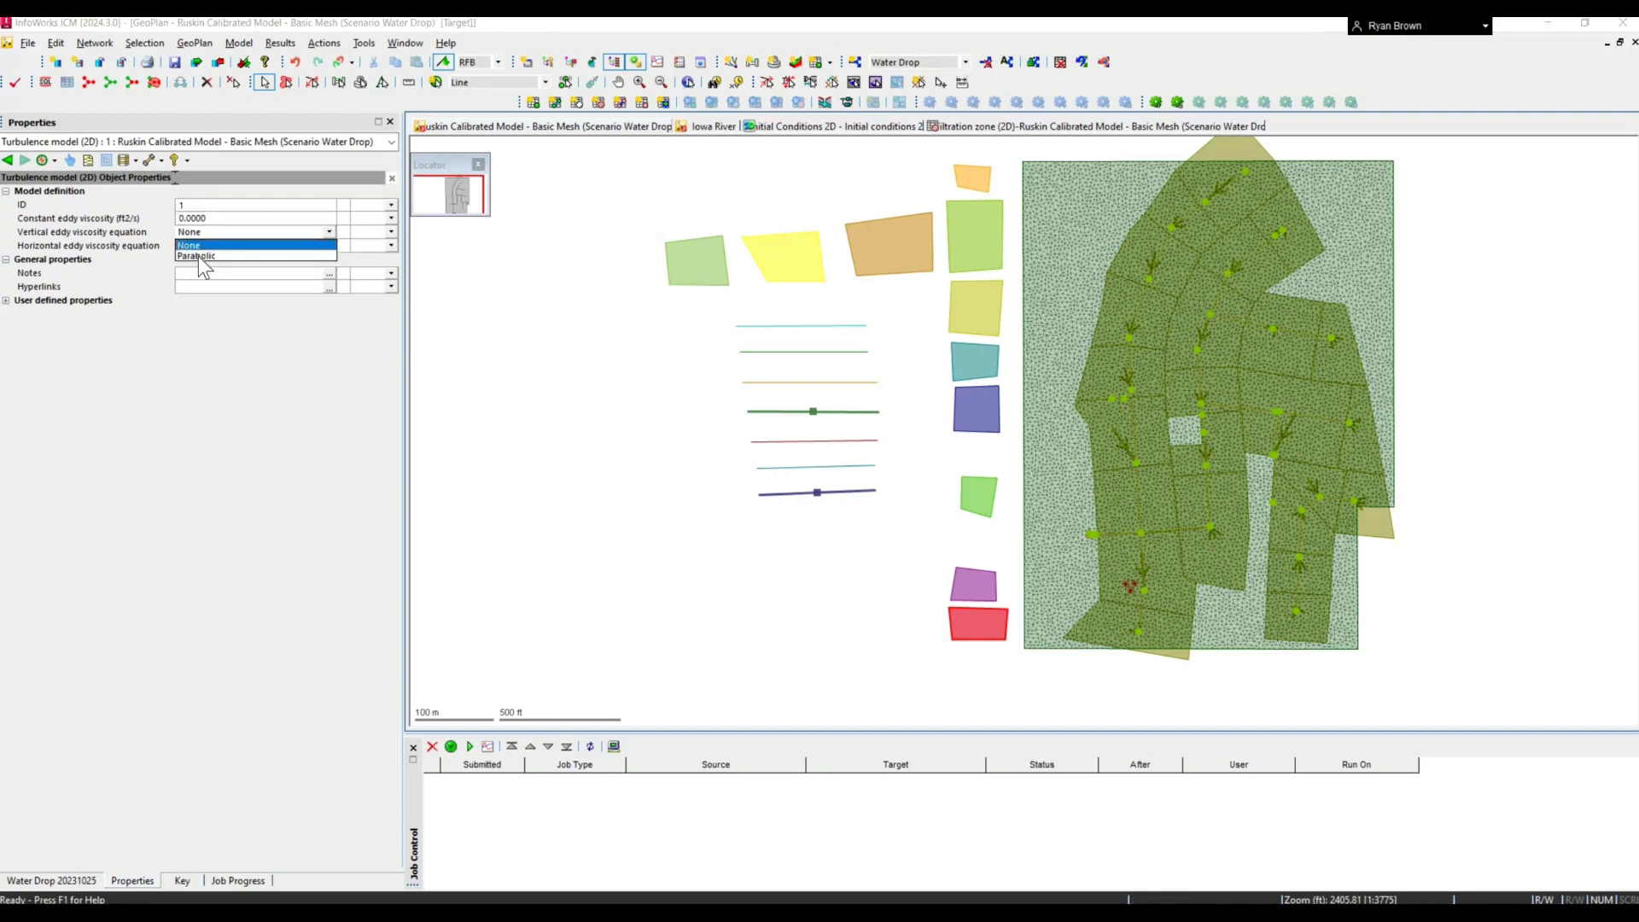
click(124, 274)
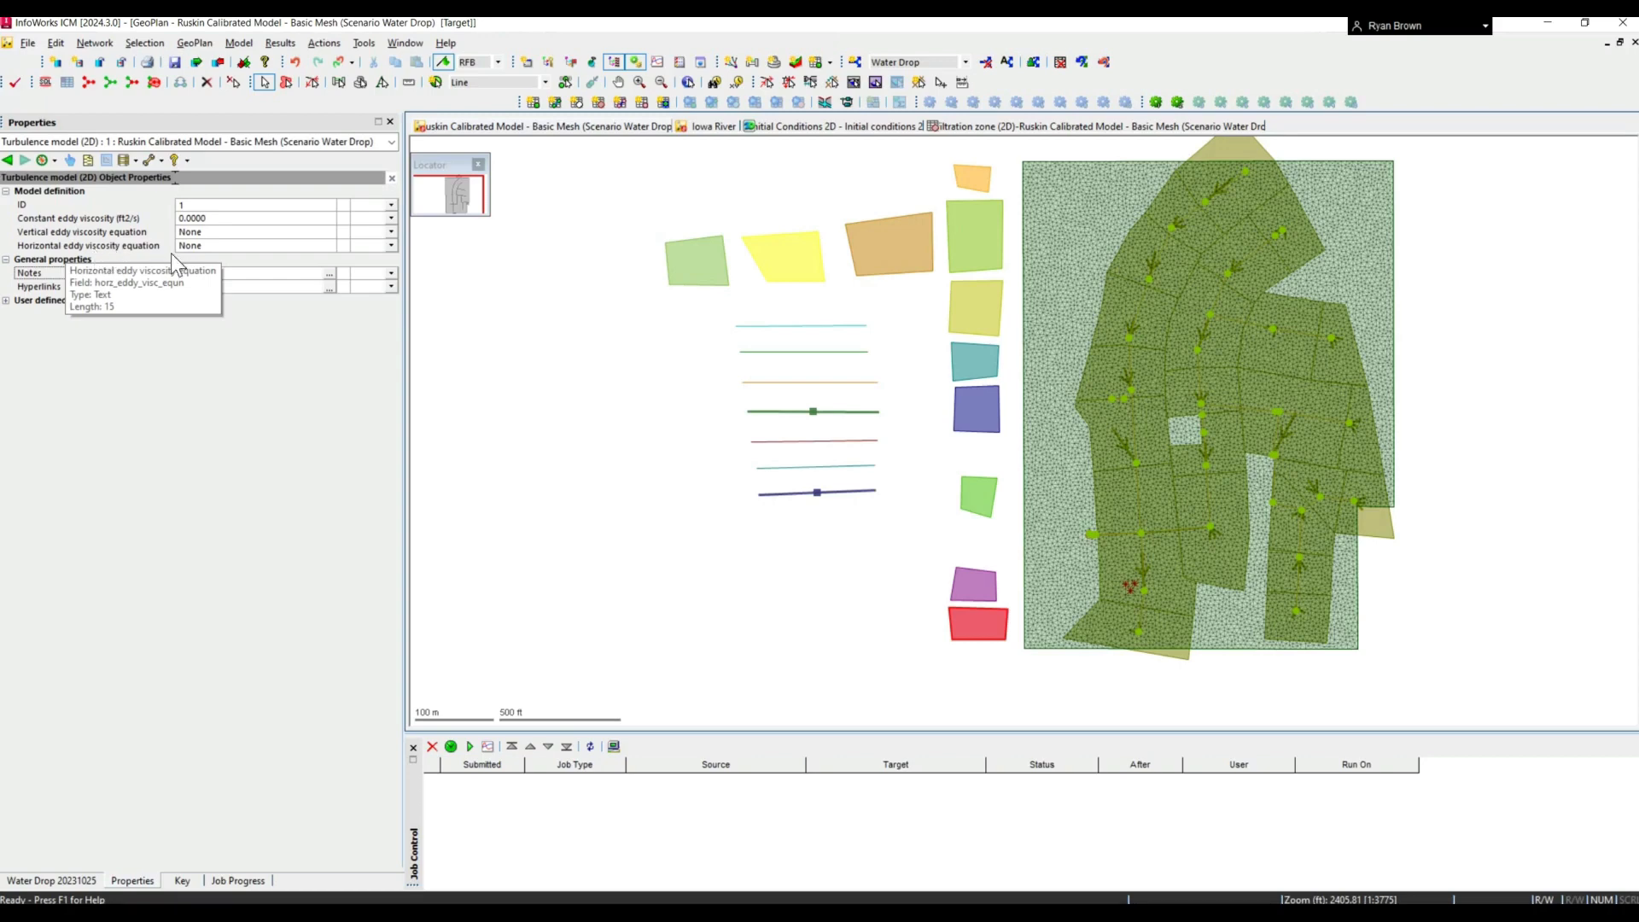
- Set the turbulence model's horizontal eddy viscosity equation to Smagorinsky
click(330, 250)
click(329, 246)
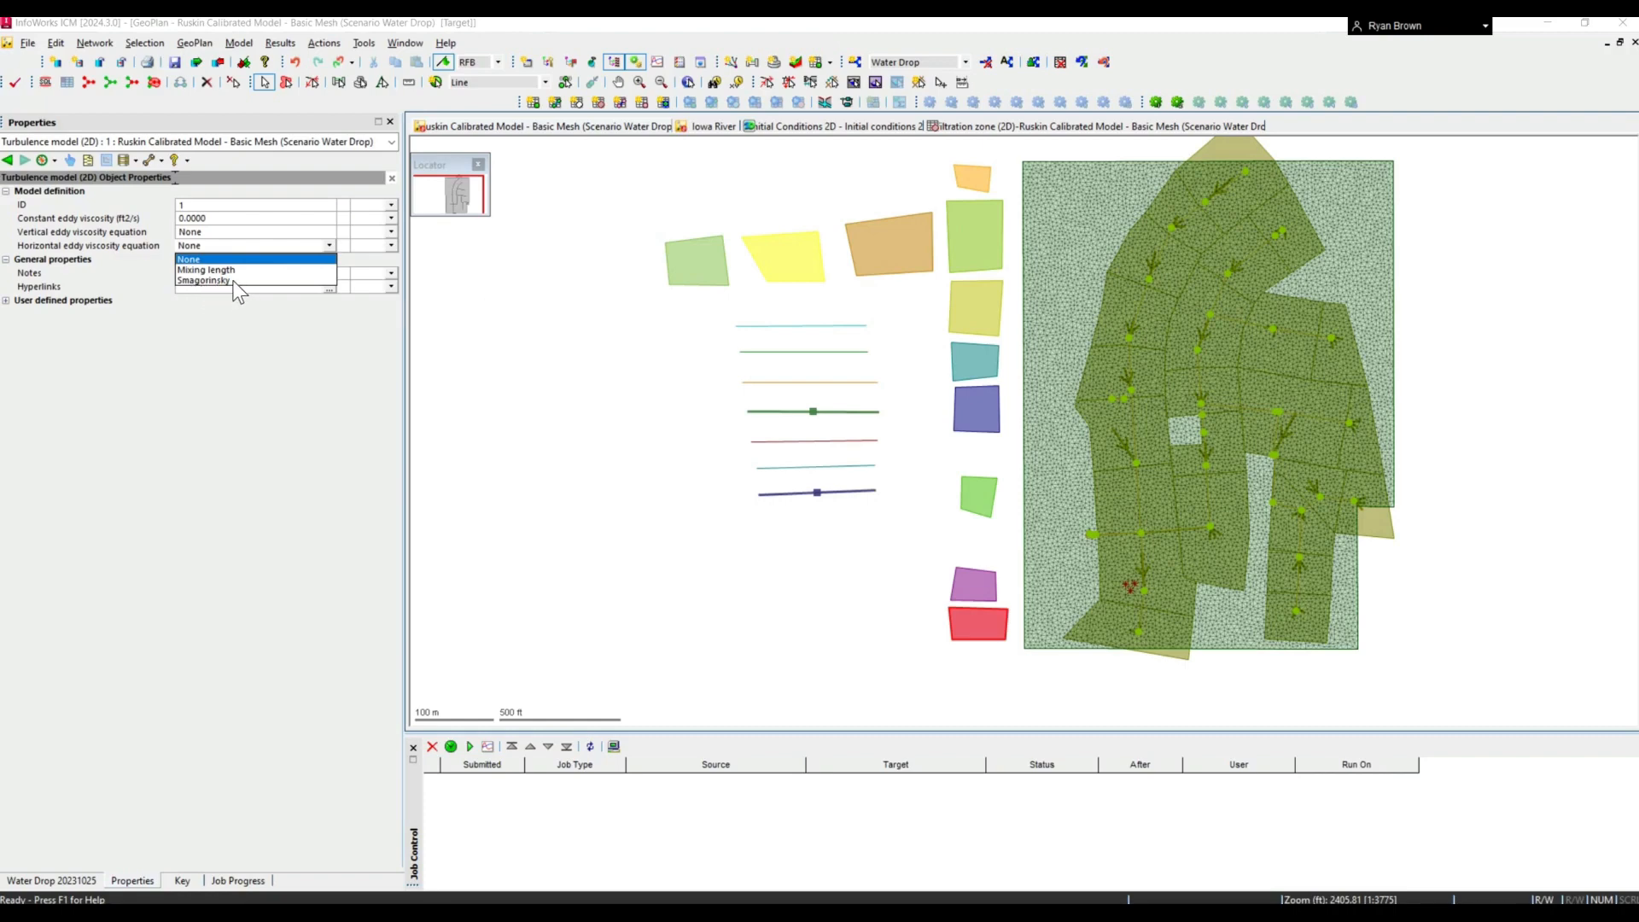
click(227, 280)
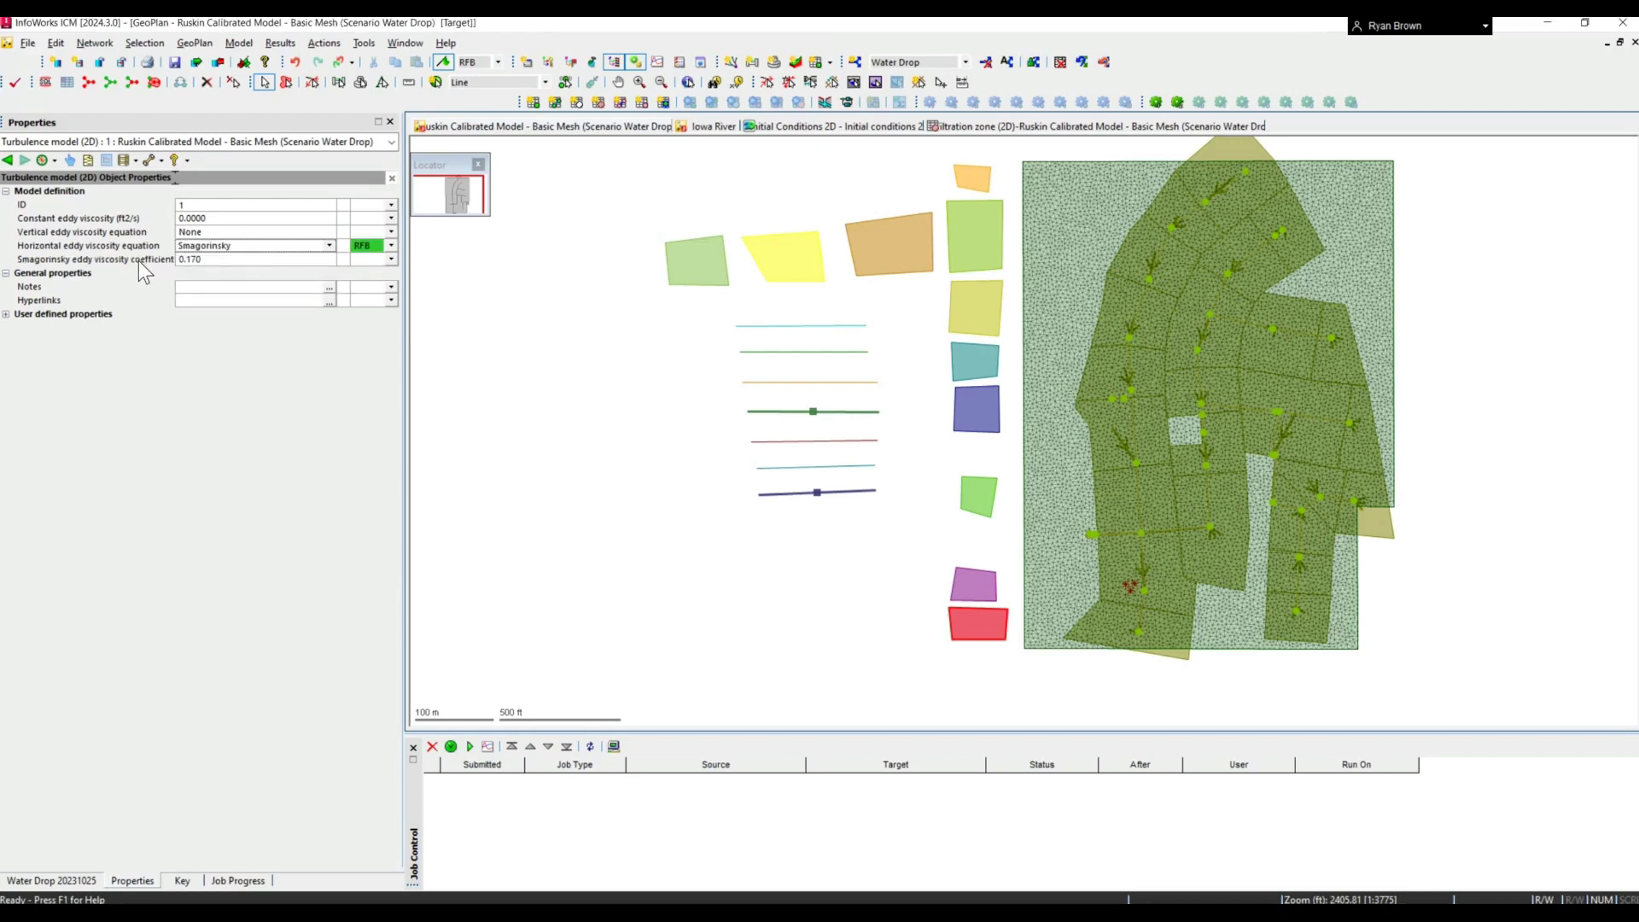
click(332, 245)
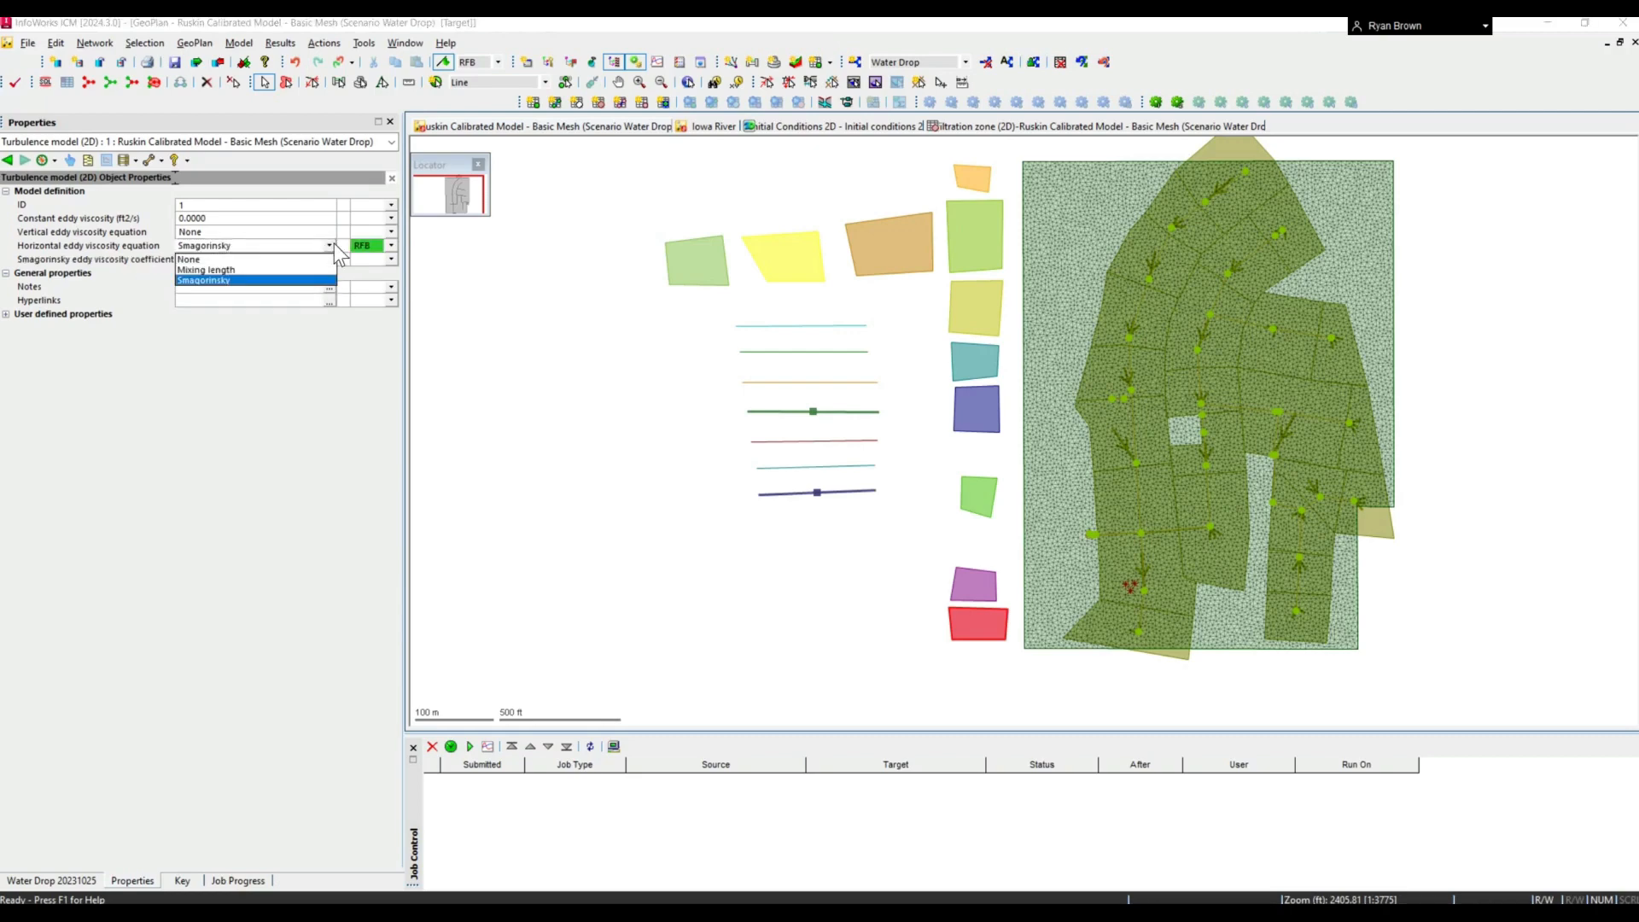
click(80, 237)
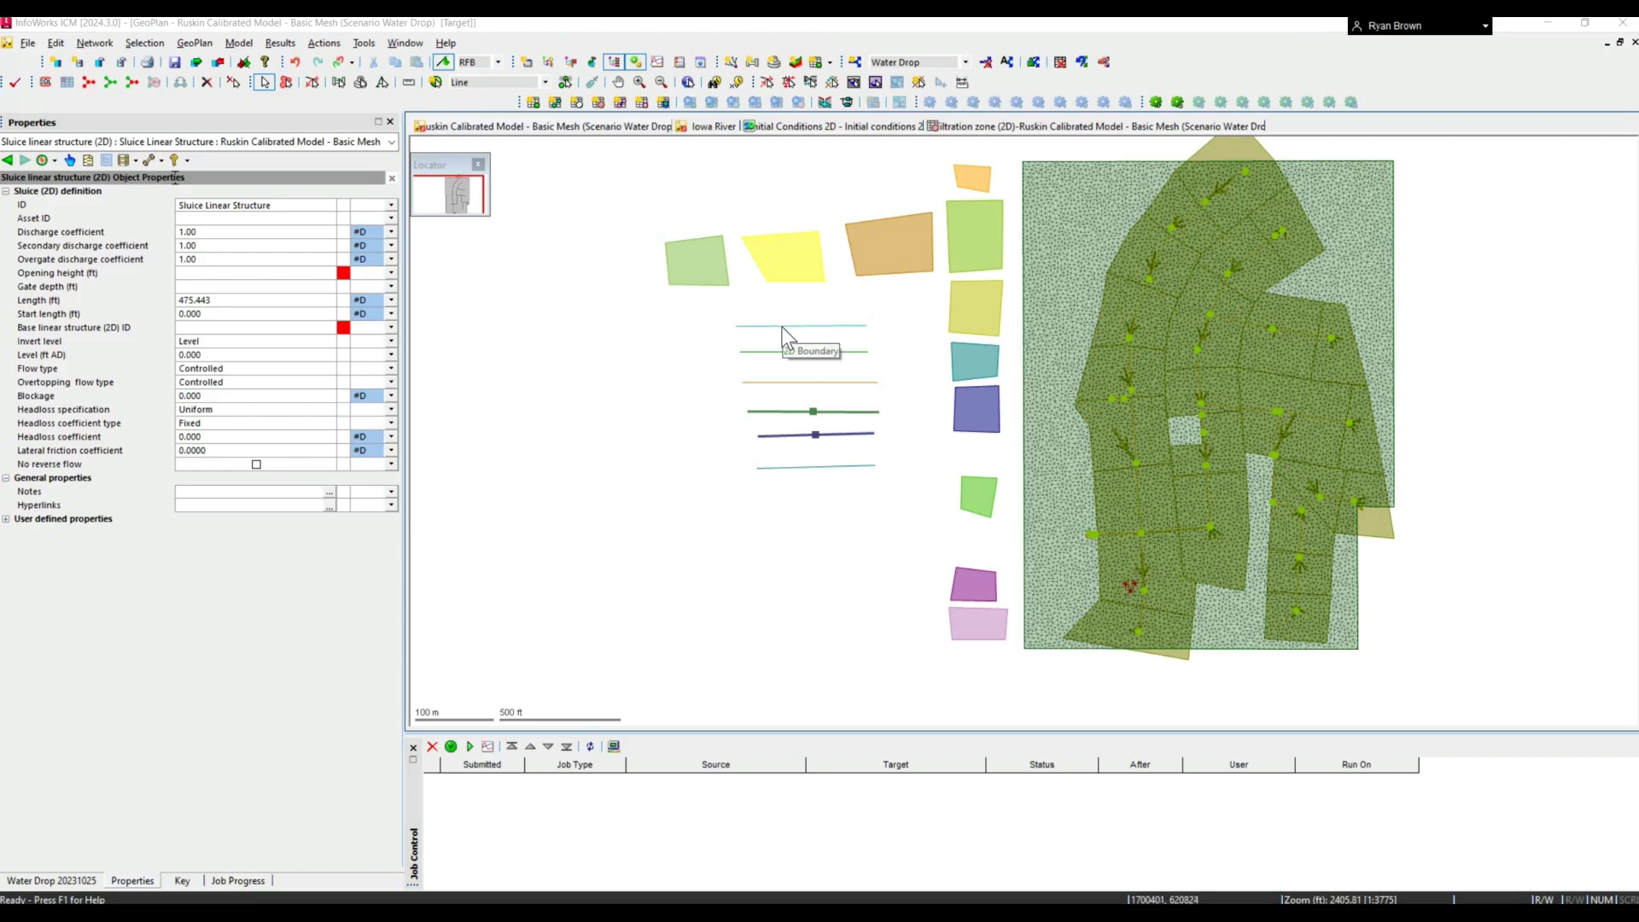
- Select the 2D Boundary line in the GeoPlan and review its available boundary line types without changing the type
click(782, 326)
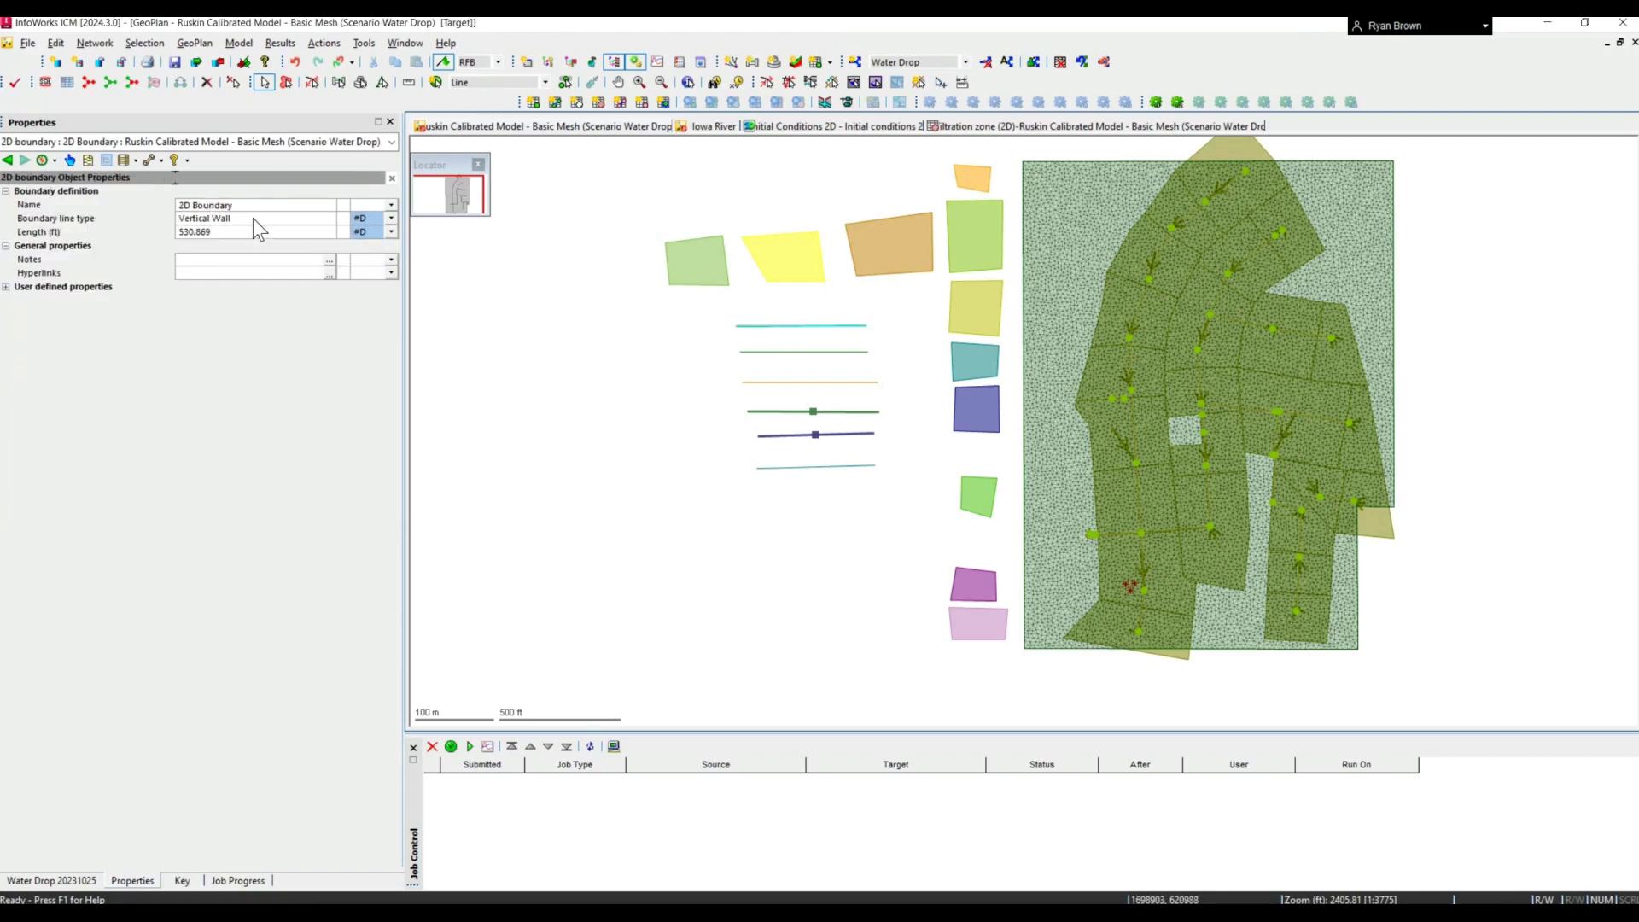
click(249, 217)
click(328, 220)
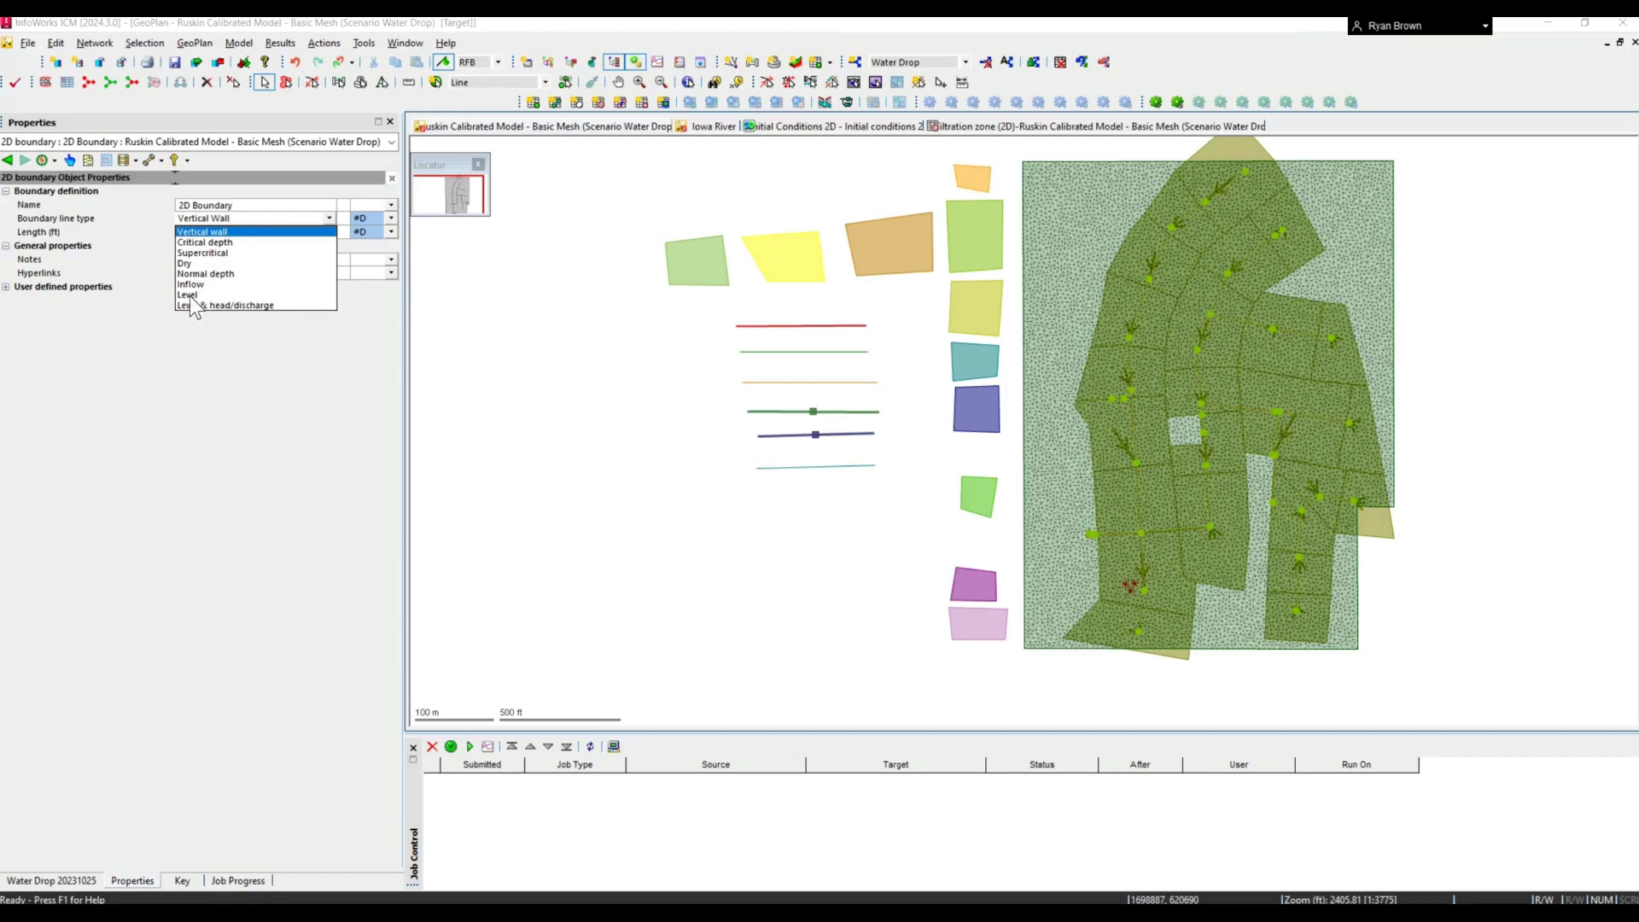
click(142, 729)
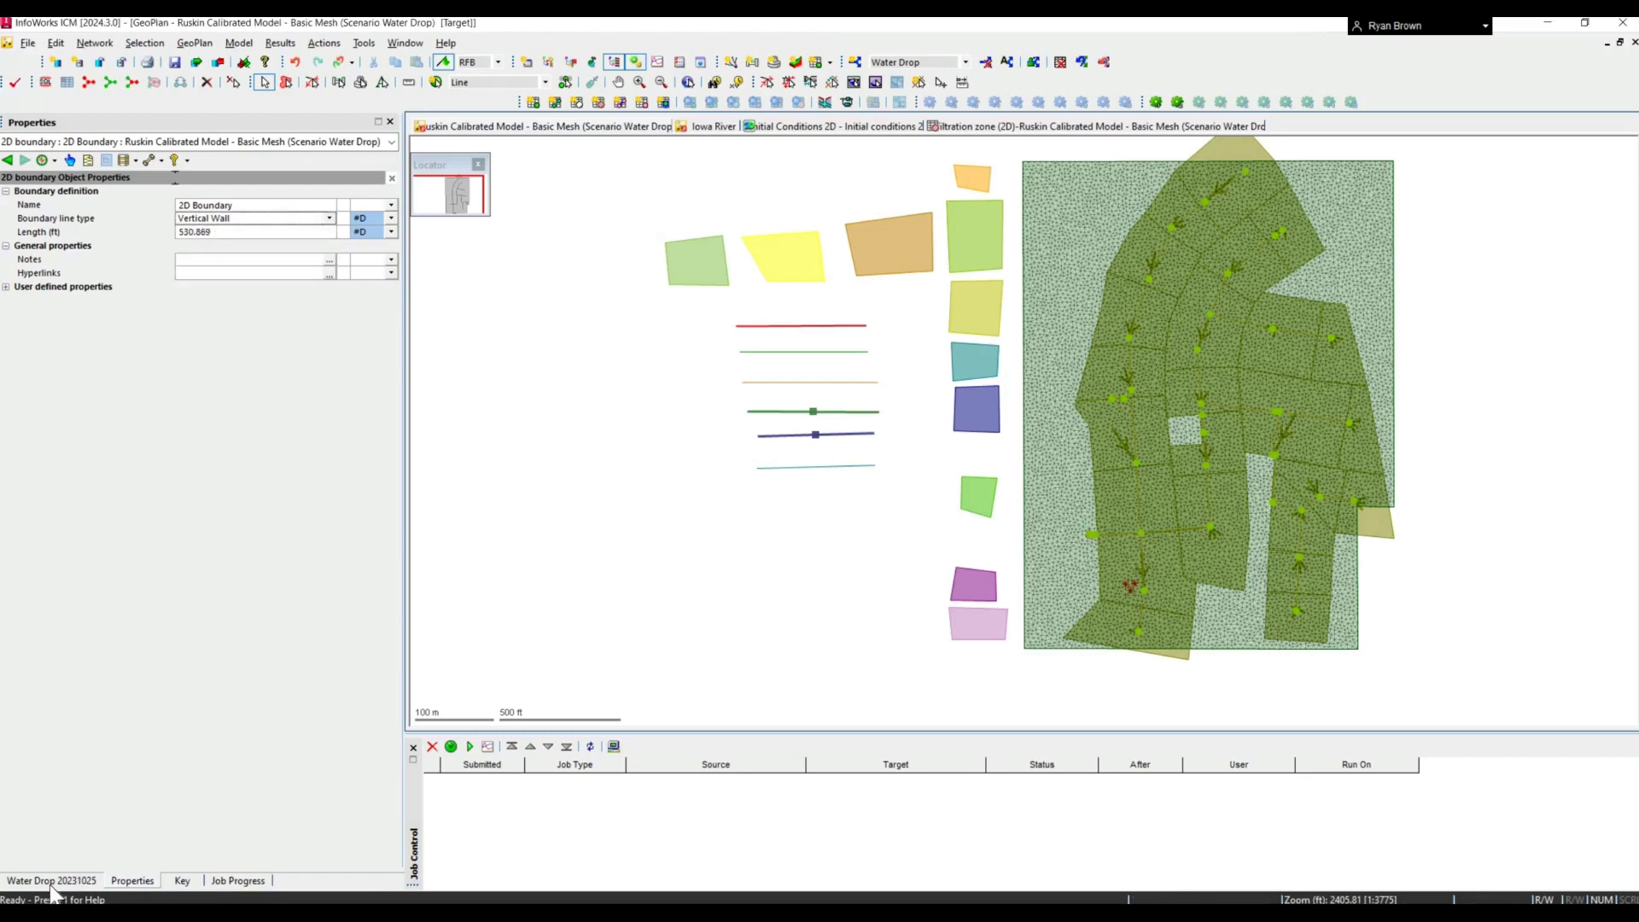
- Open the Inflow event from the model database and view its profile properties, including the object reference
click(53, 880)
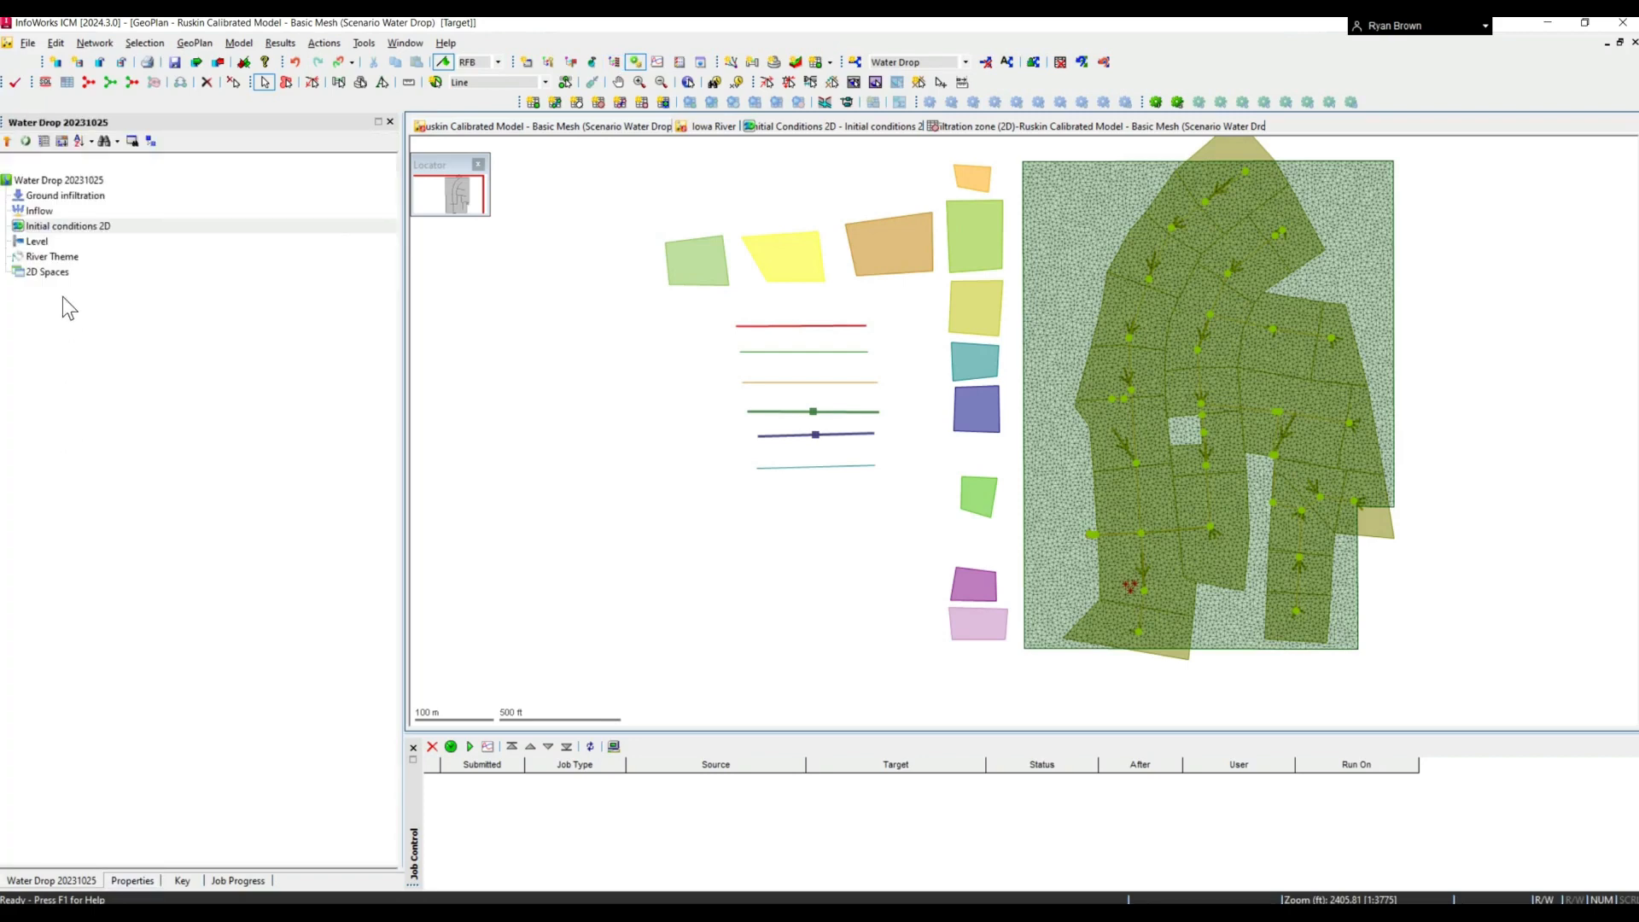
double_click(39, 211)
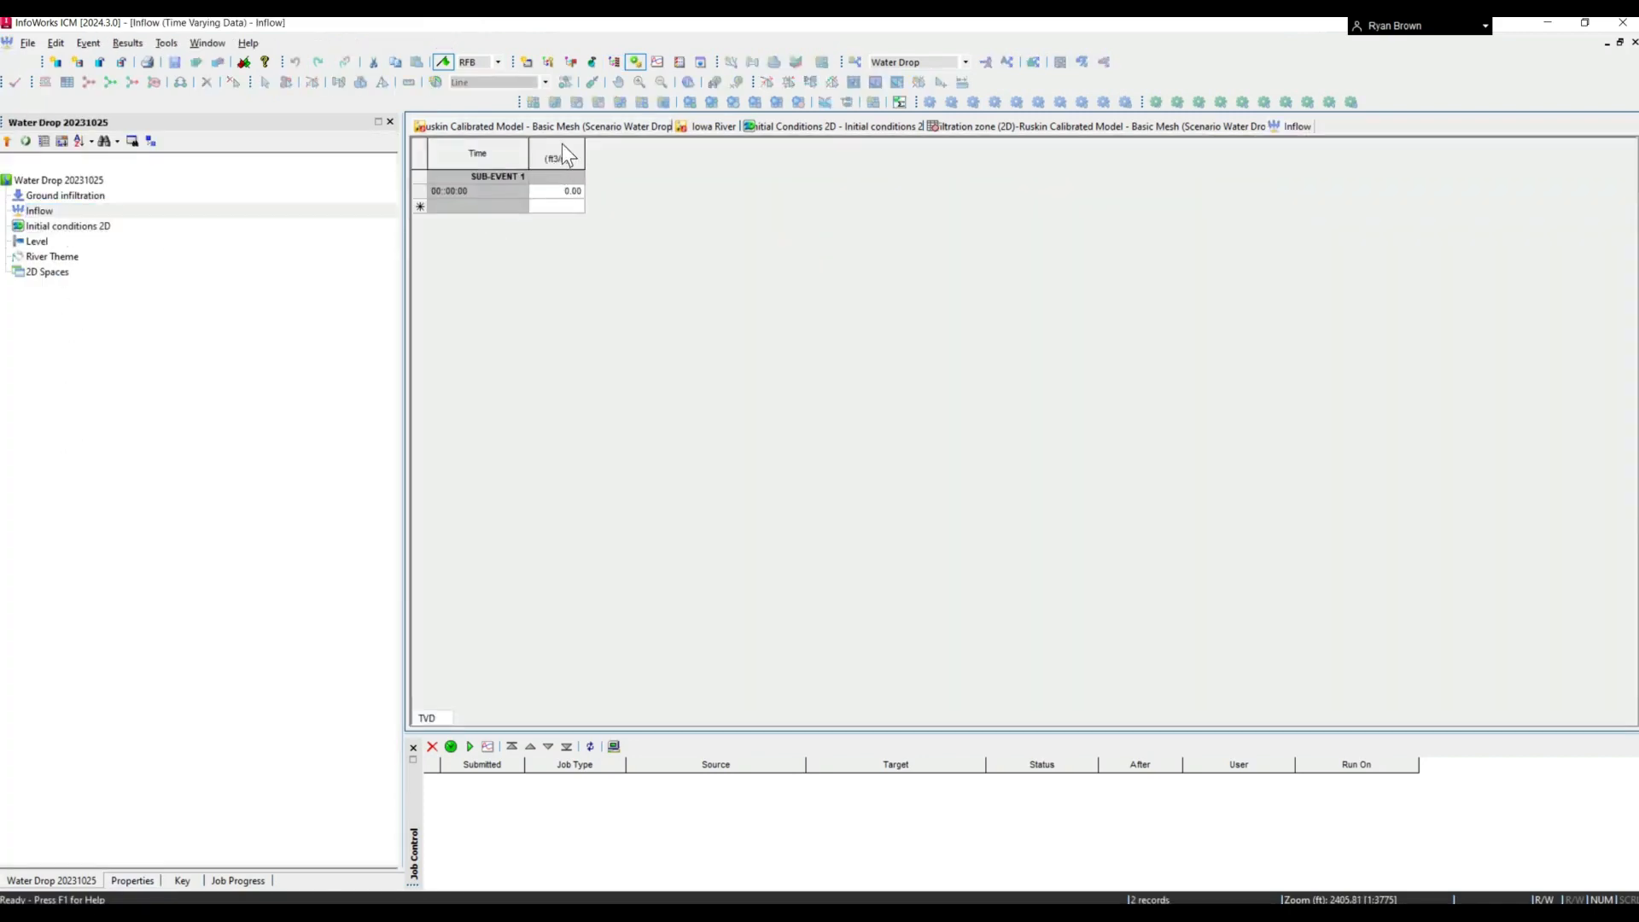
right_click(561, 191)
click(622, 417)
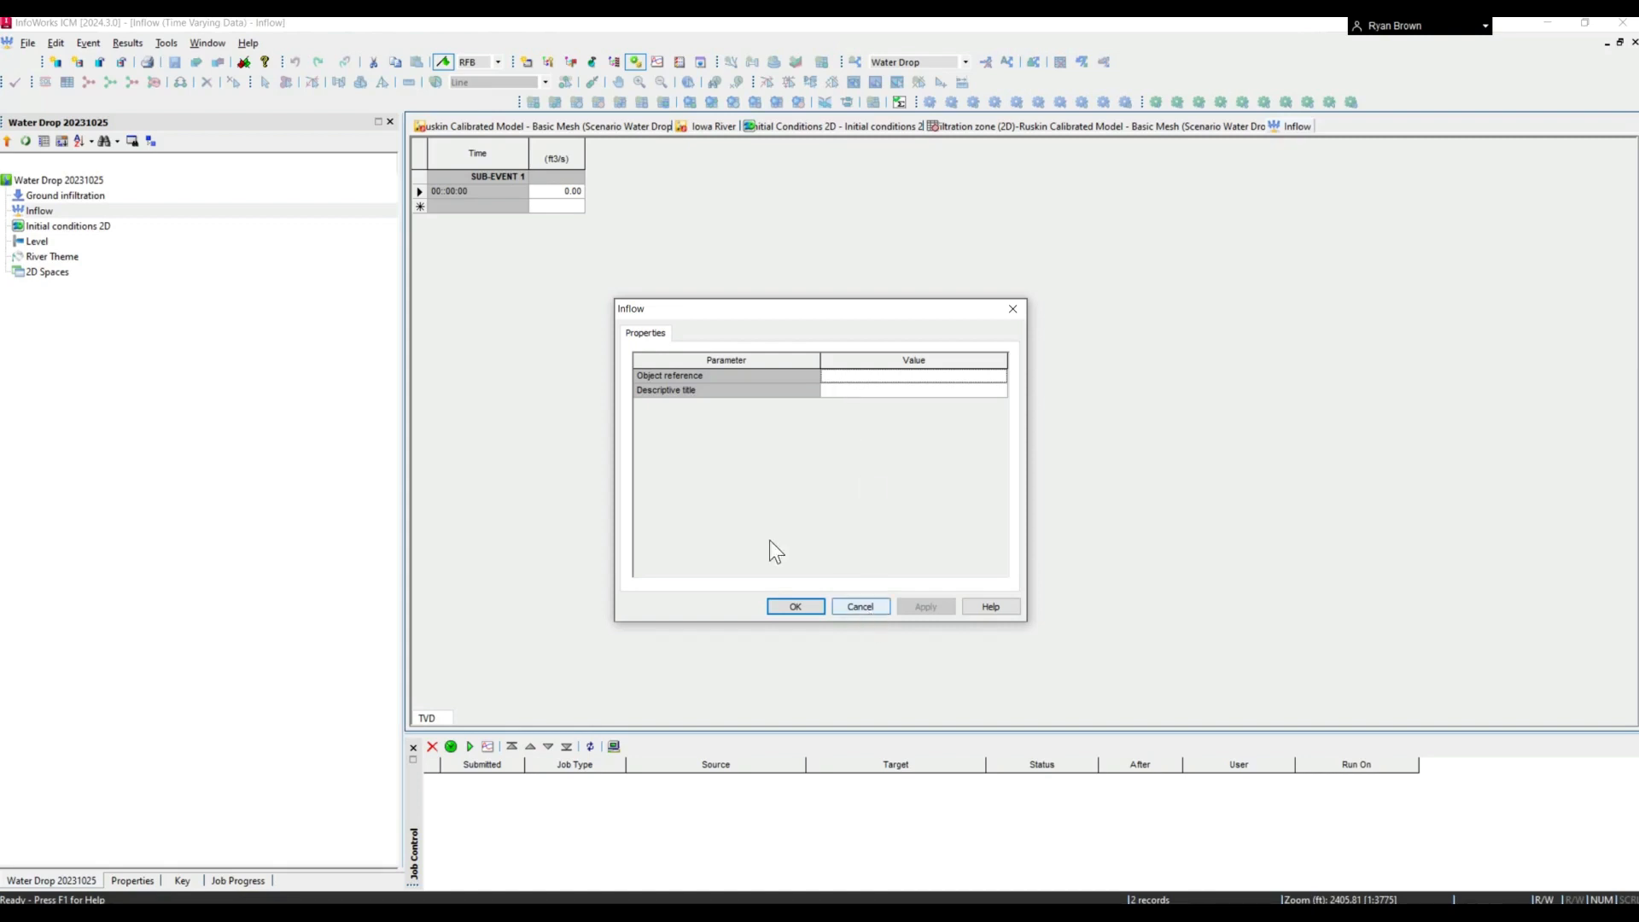
key(Escape)
- Open the Level event from the model database and view the parameters in its profile properties
double_click(47, 242)
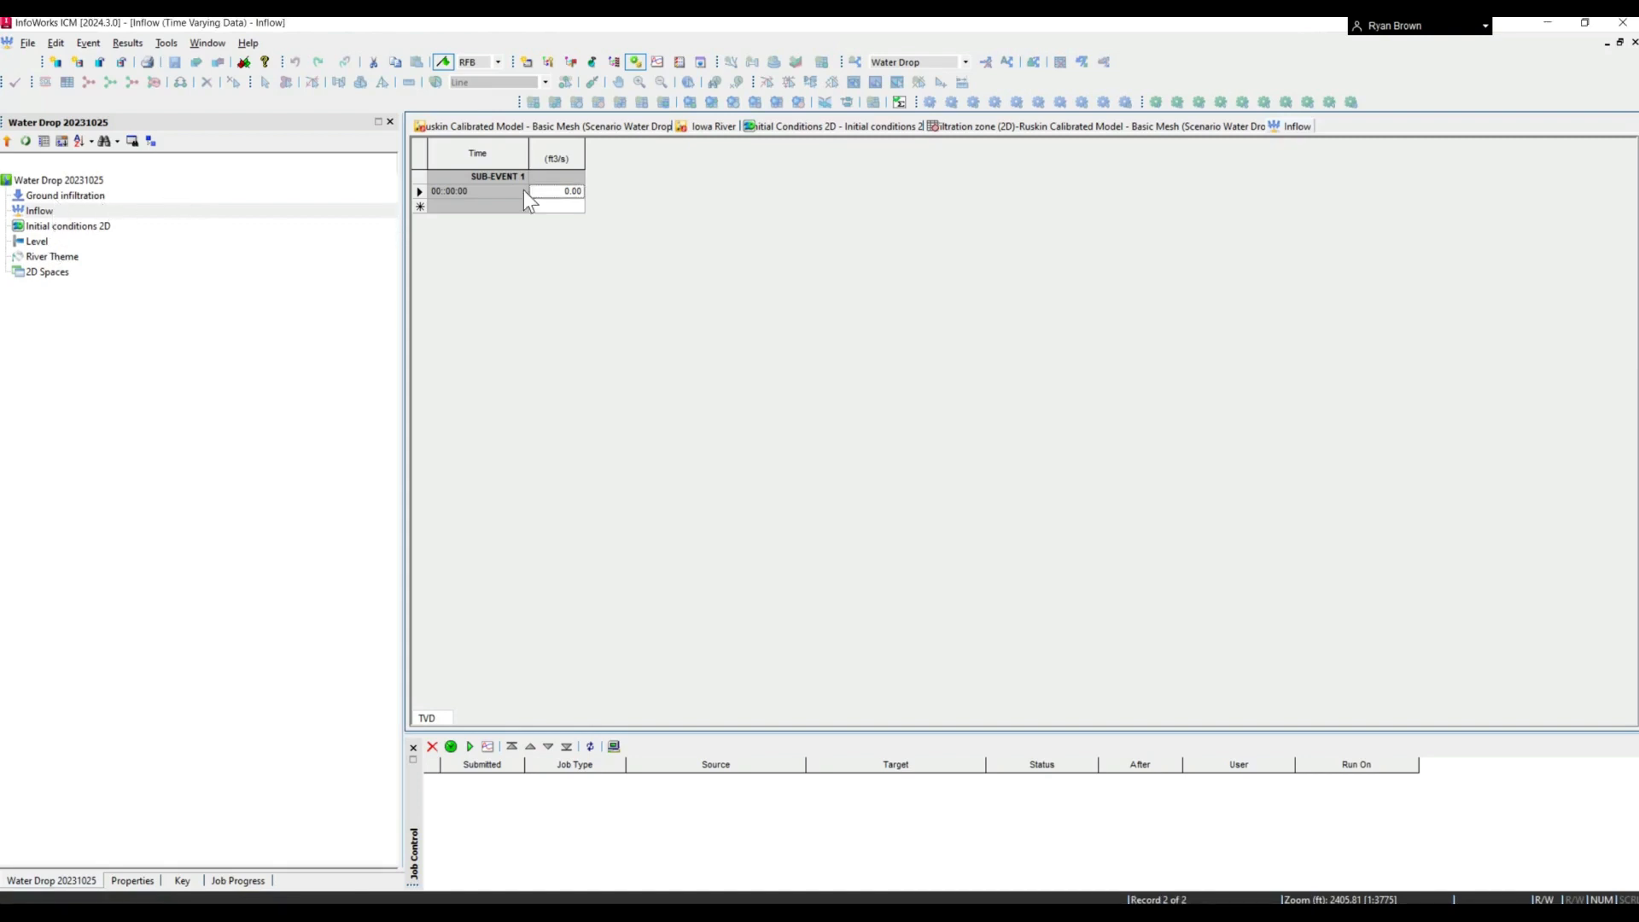
right_click(545, 192)
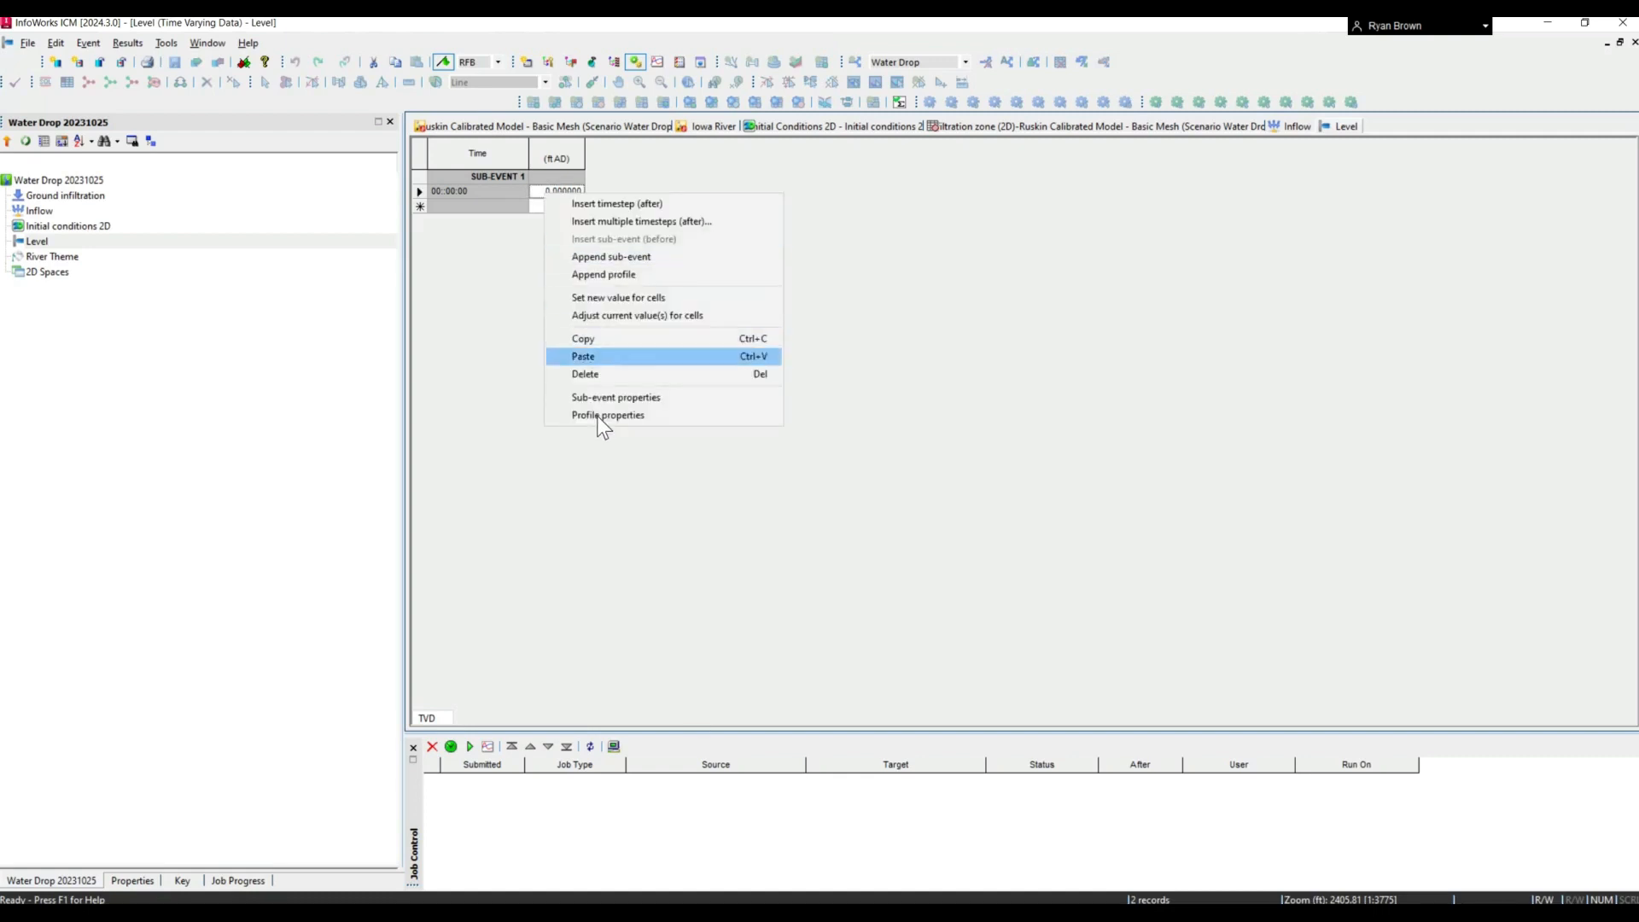
click(602, 416)
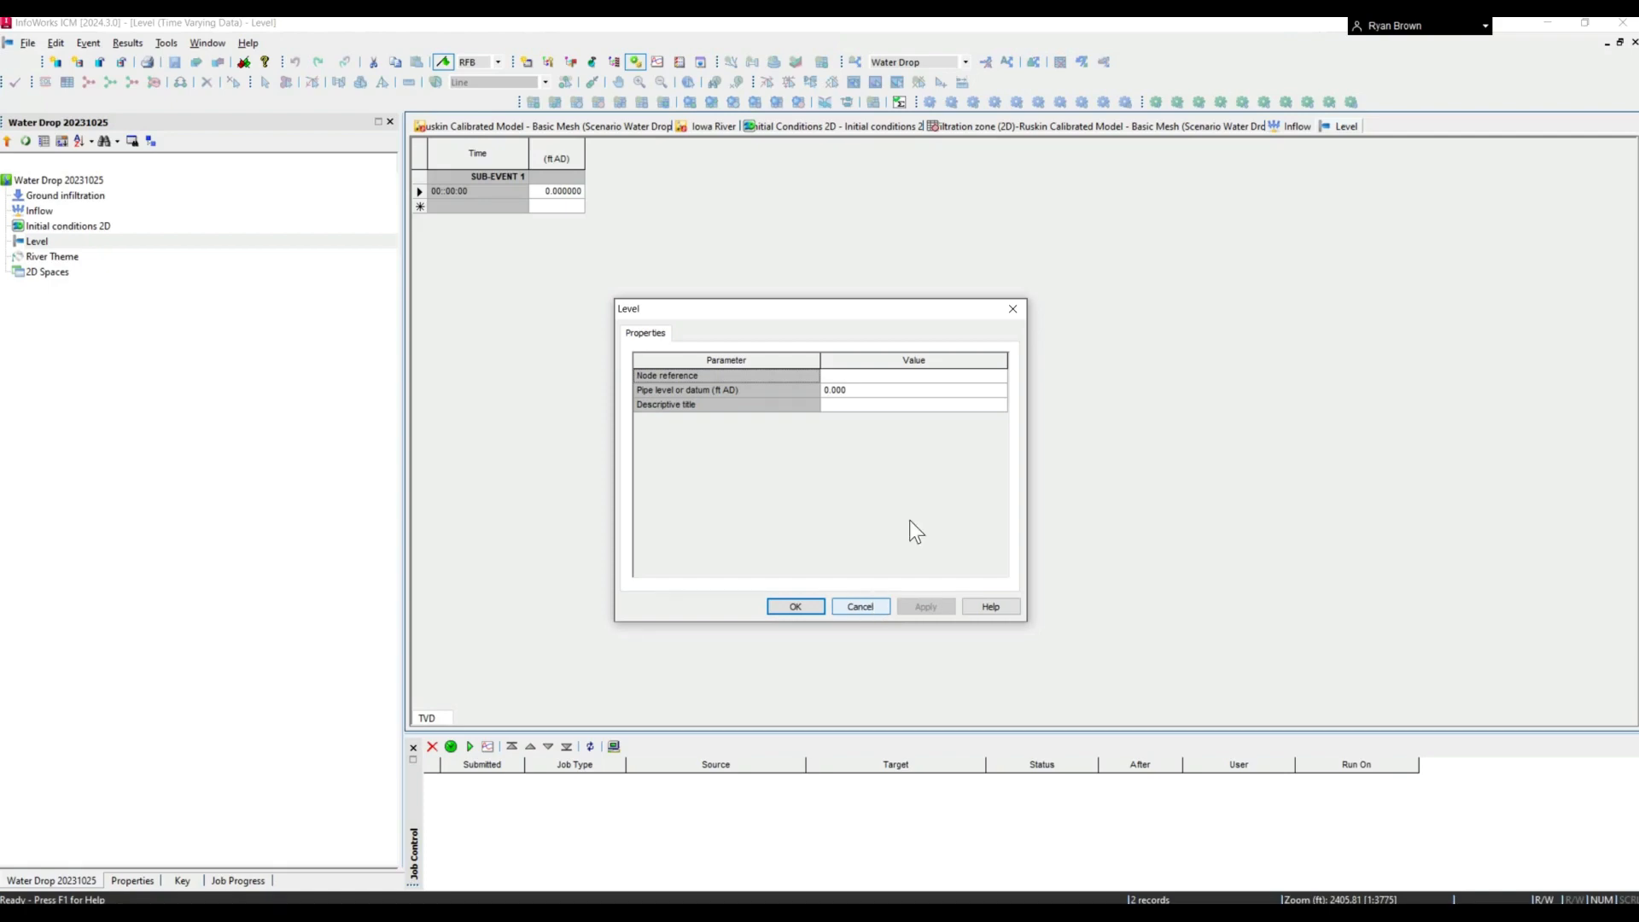
key(Escape)
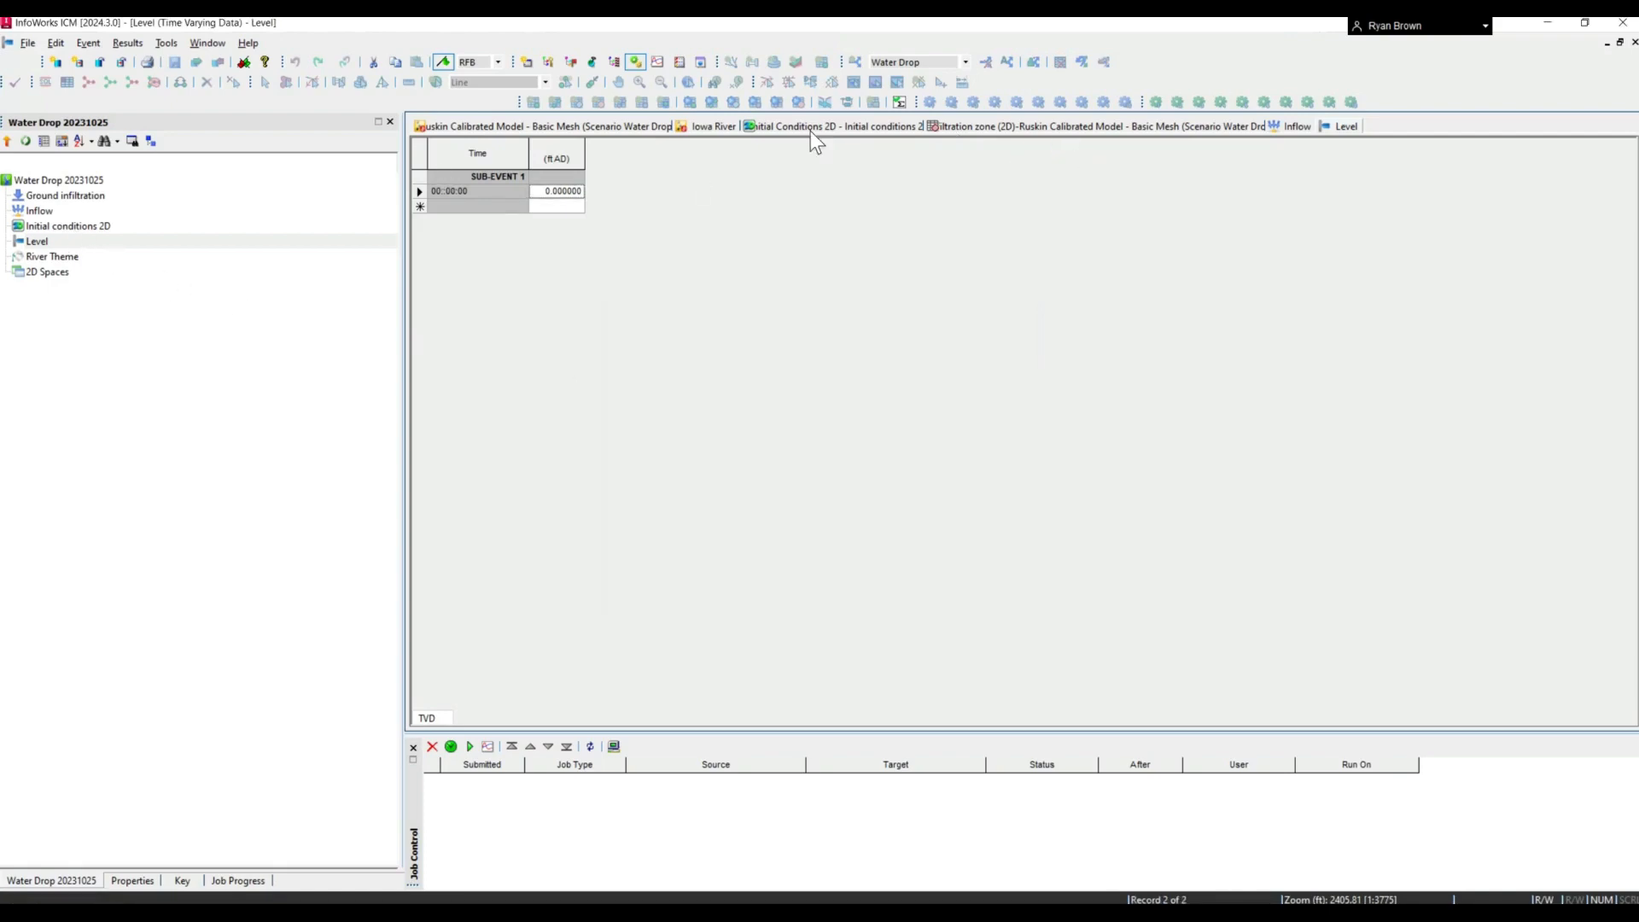
- Back in the GeoPlan, select the whole 2D Zone and review the options for its boundary type
click(611, 125)
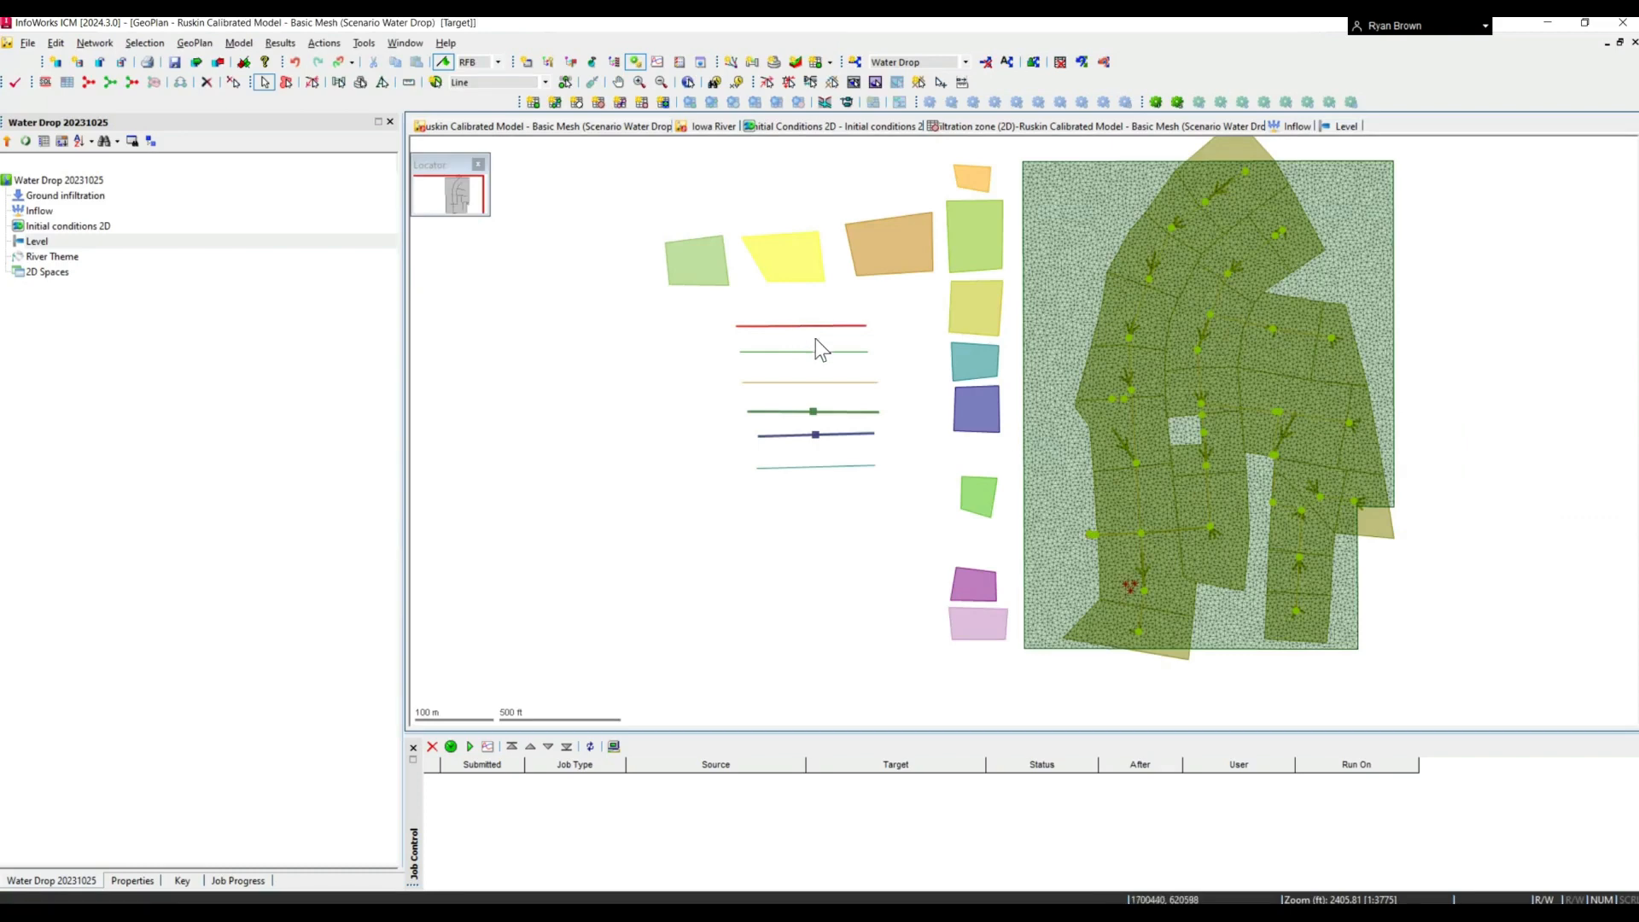
click(1035, 389)
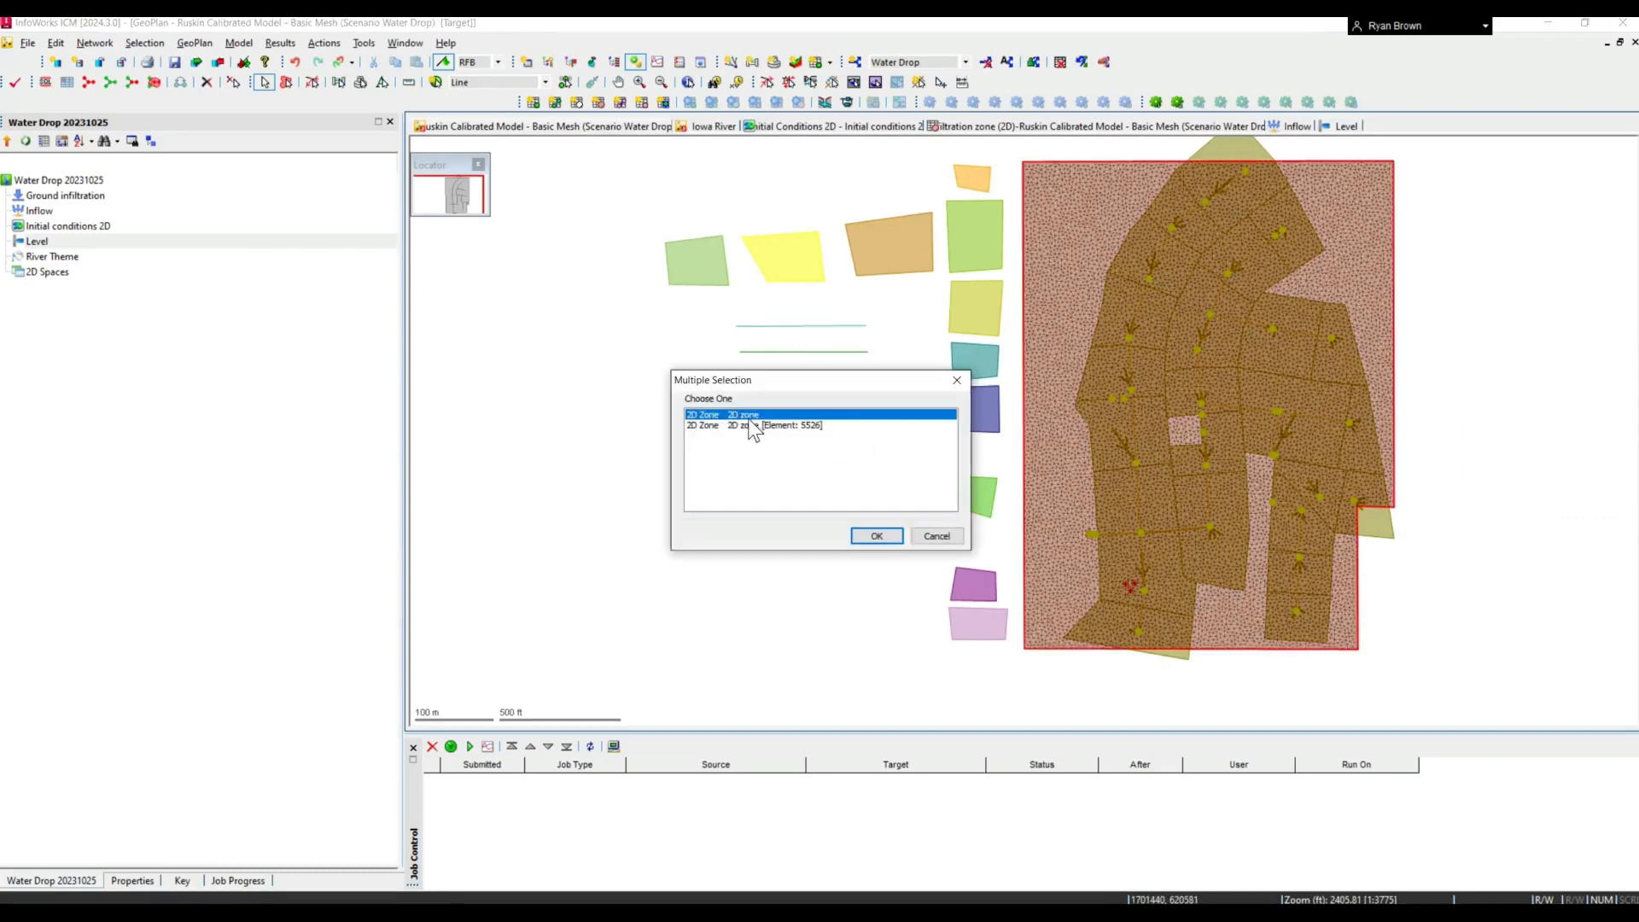
key(Return)
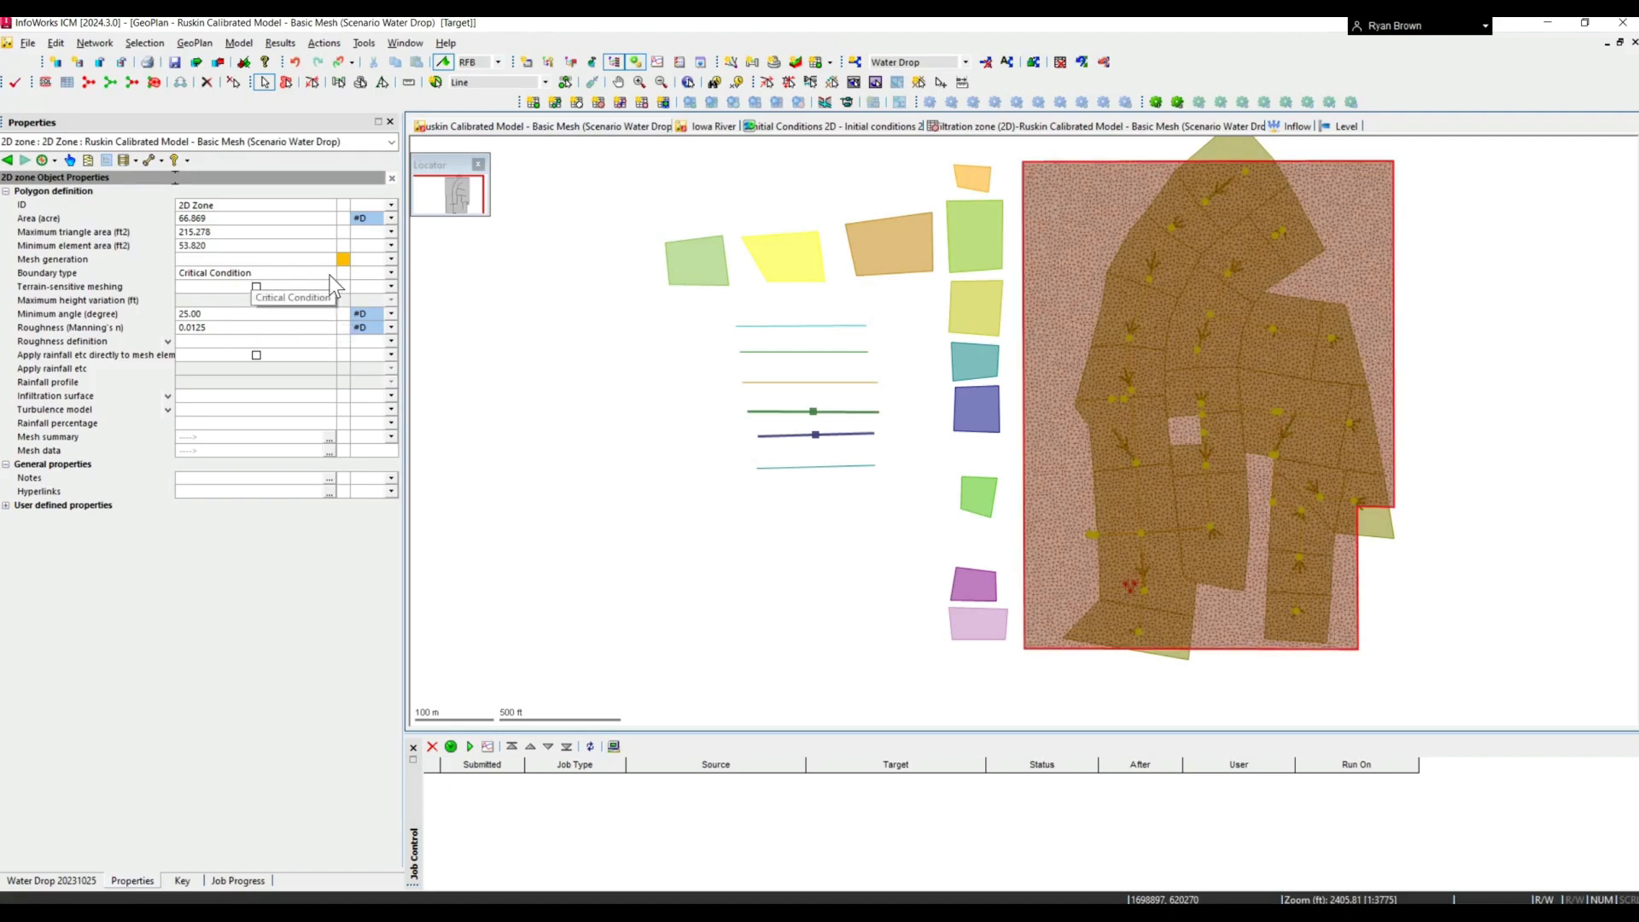
click(257, 274)
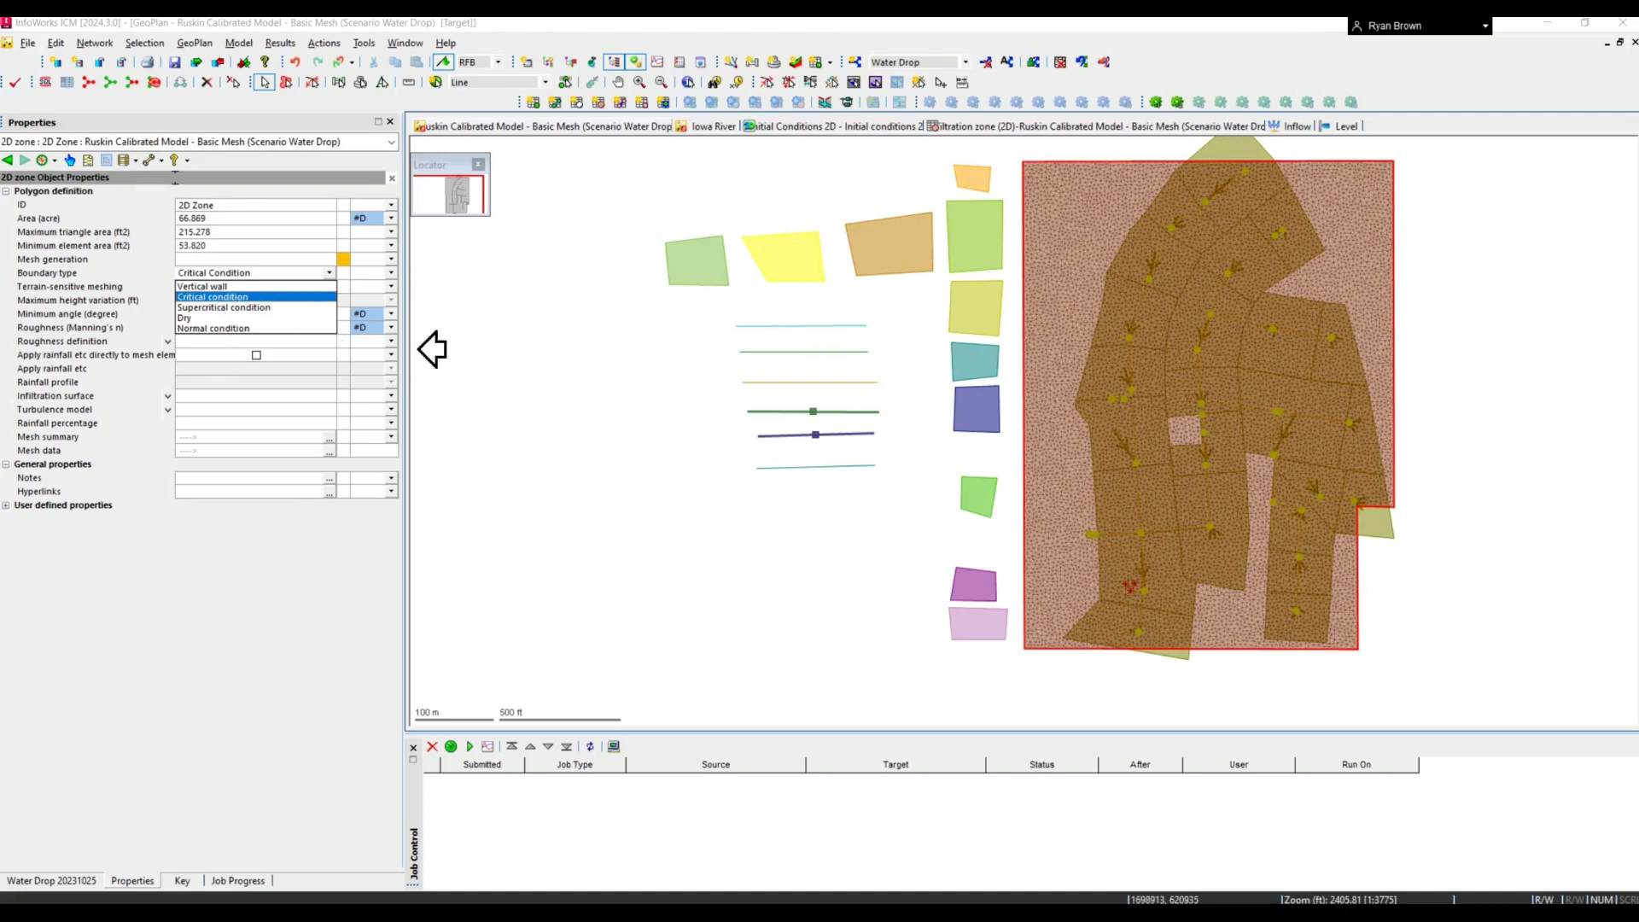
- Select the 2D Line Source in the GeoPlan, and view the profile properties of the Inflow event in the model database
click(774, 355)
click(775, 351)
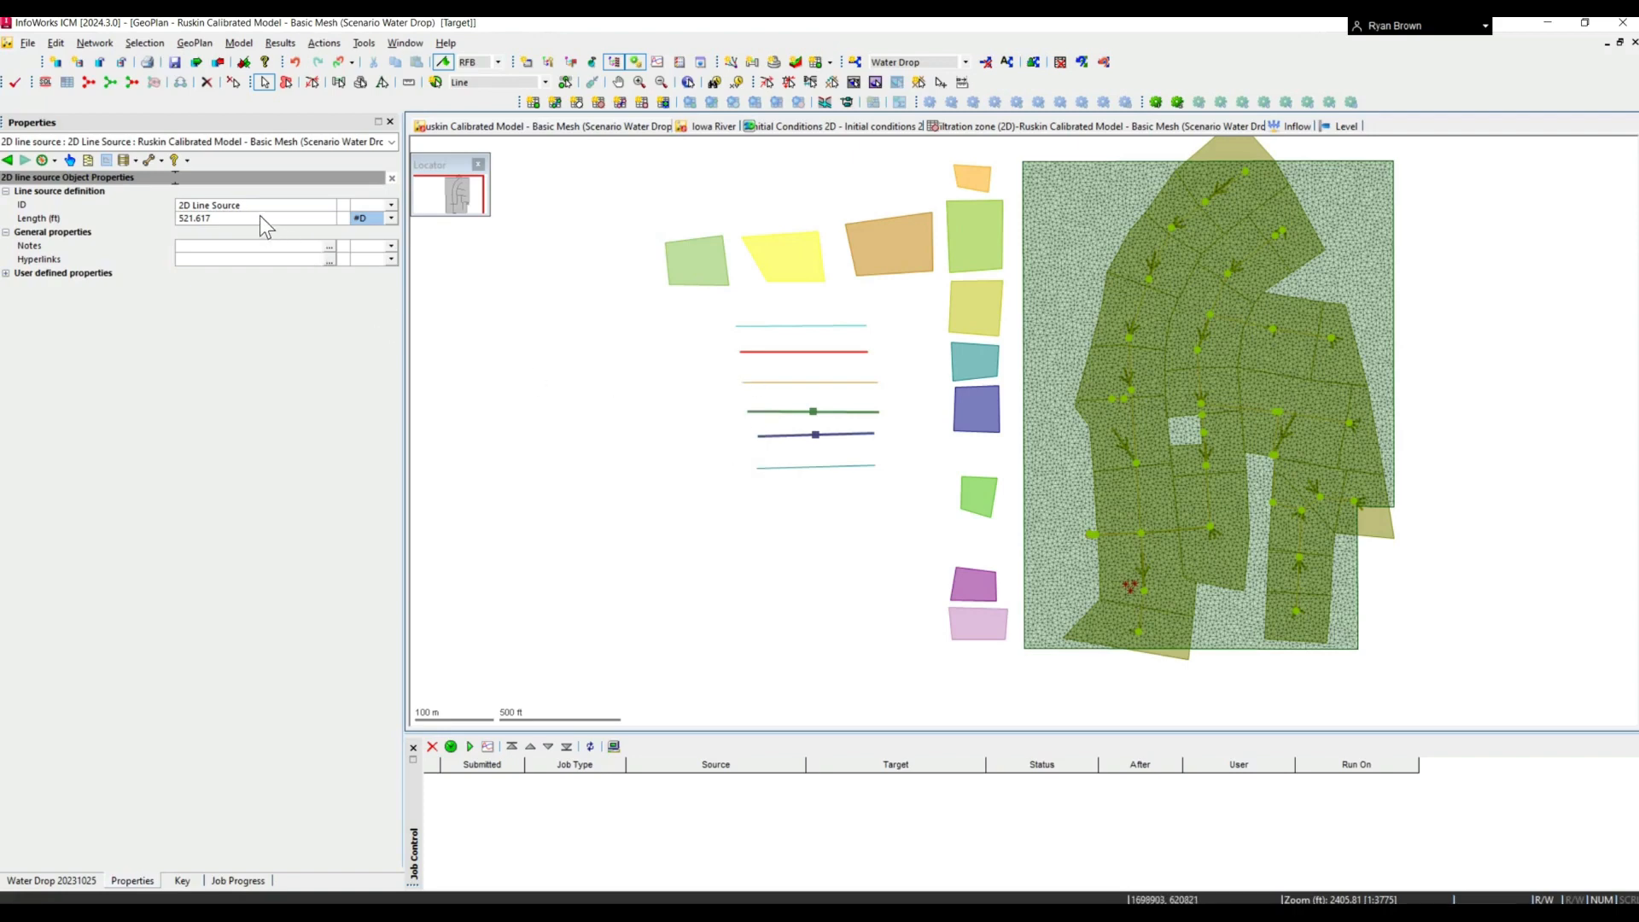
click(61, 880)
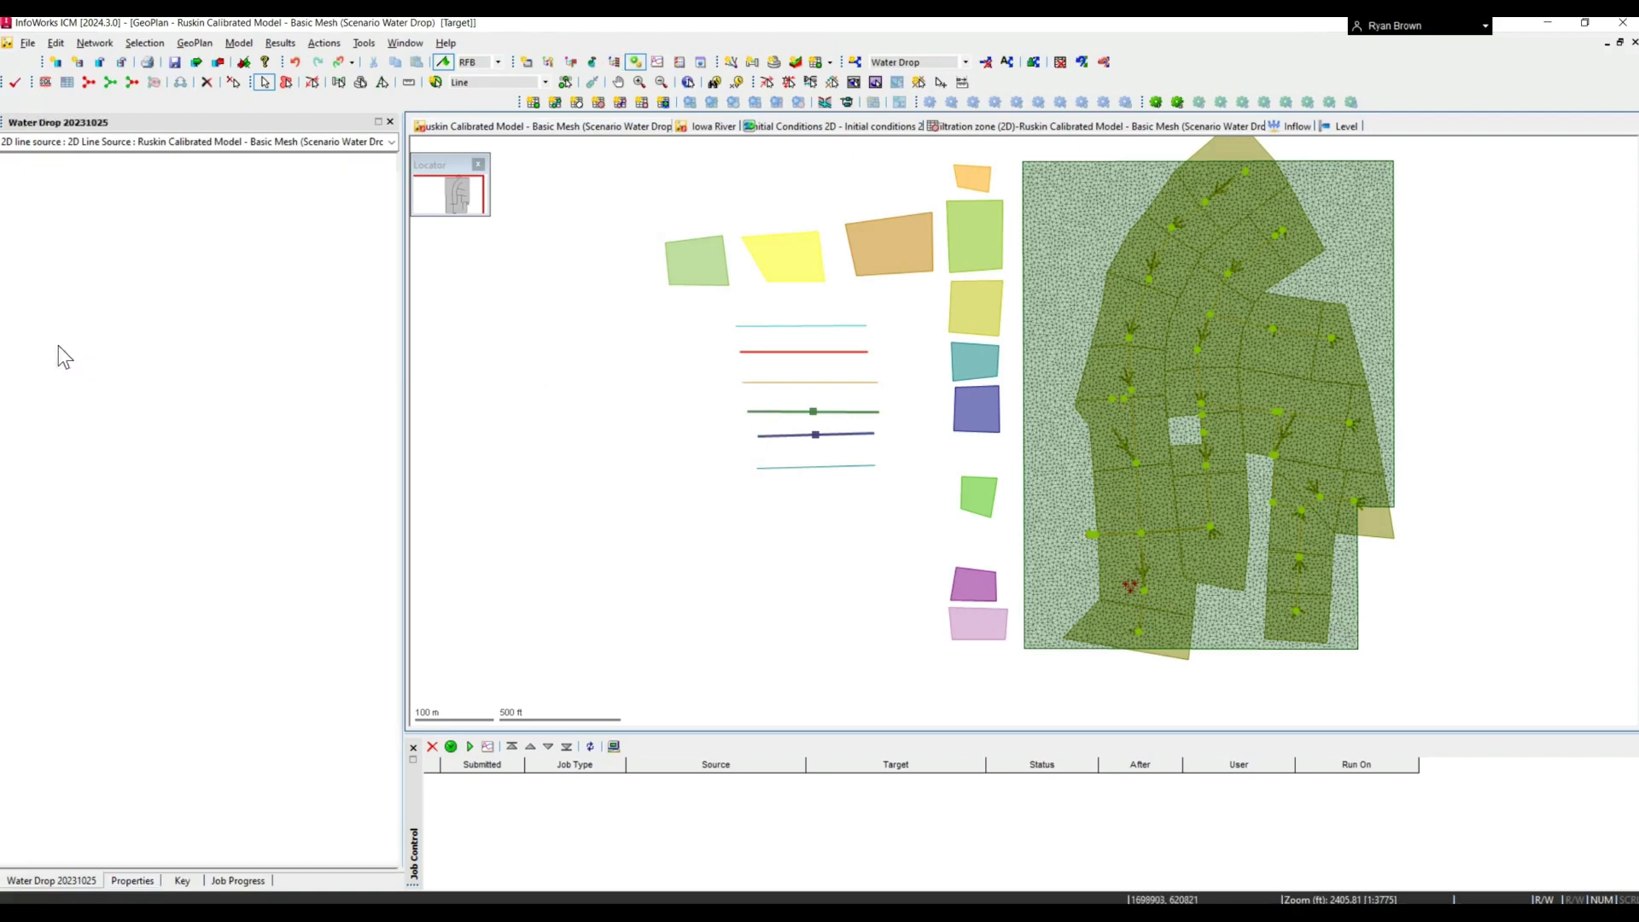
double_click(38, 210)
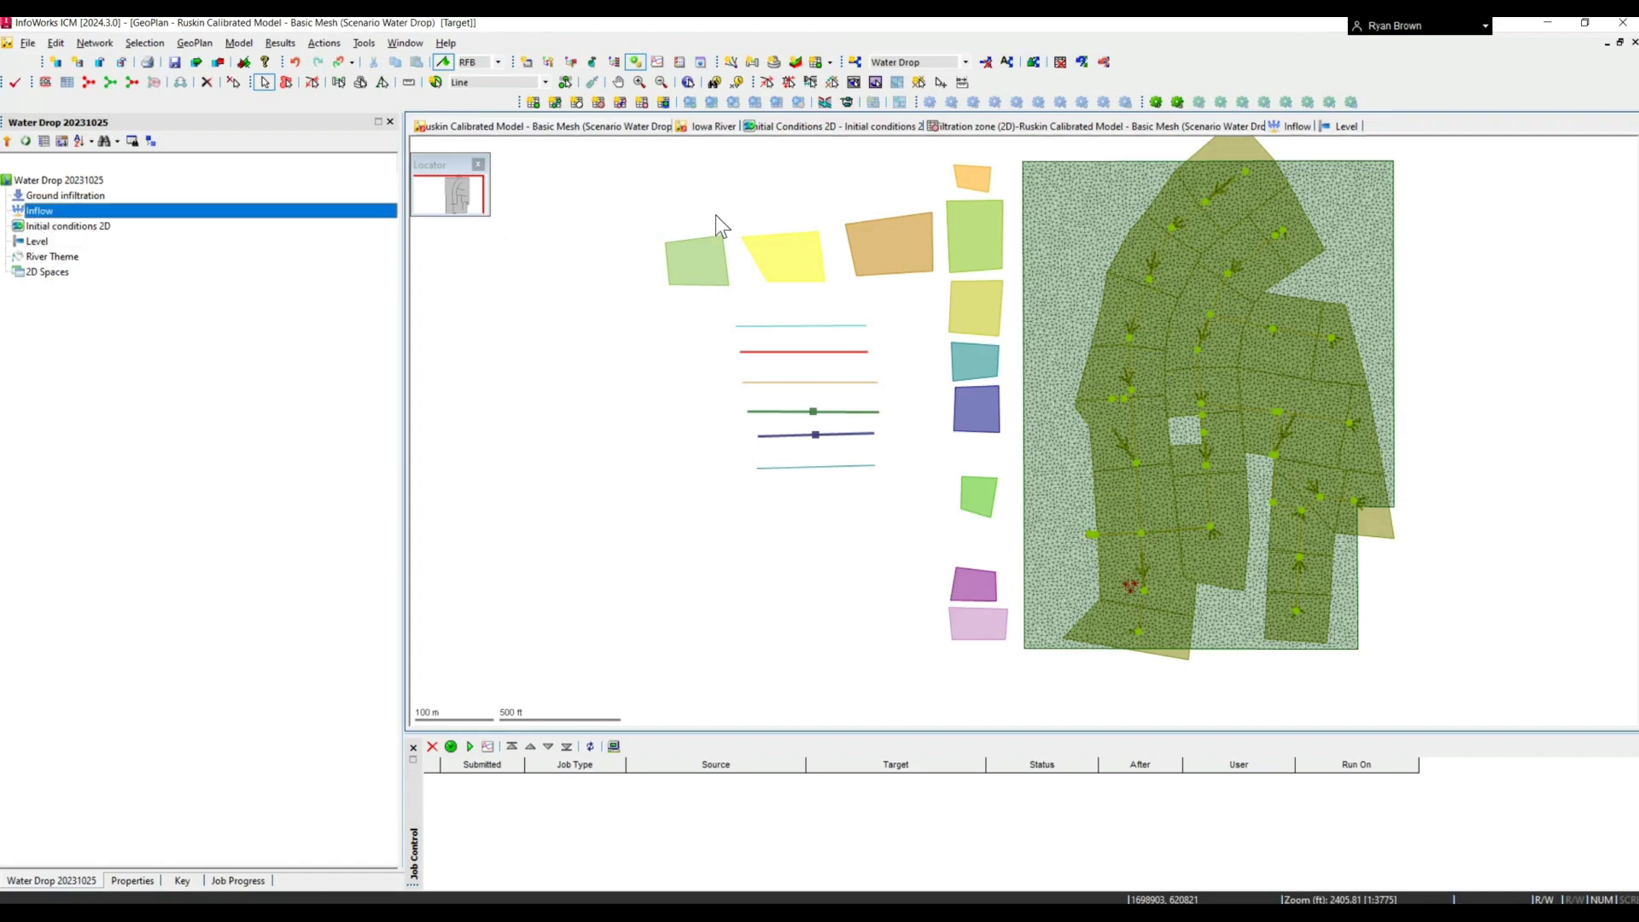
right_click(570, 191)
click(633, 411)
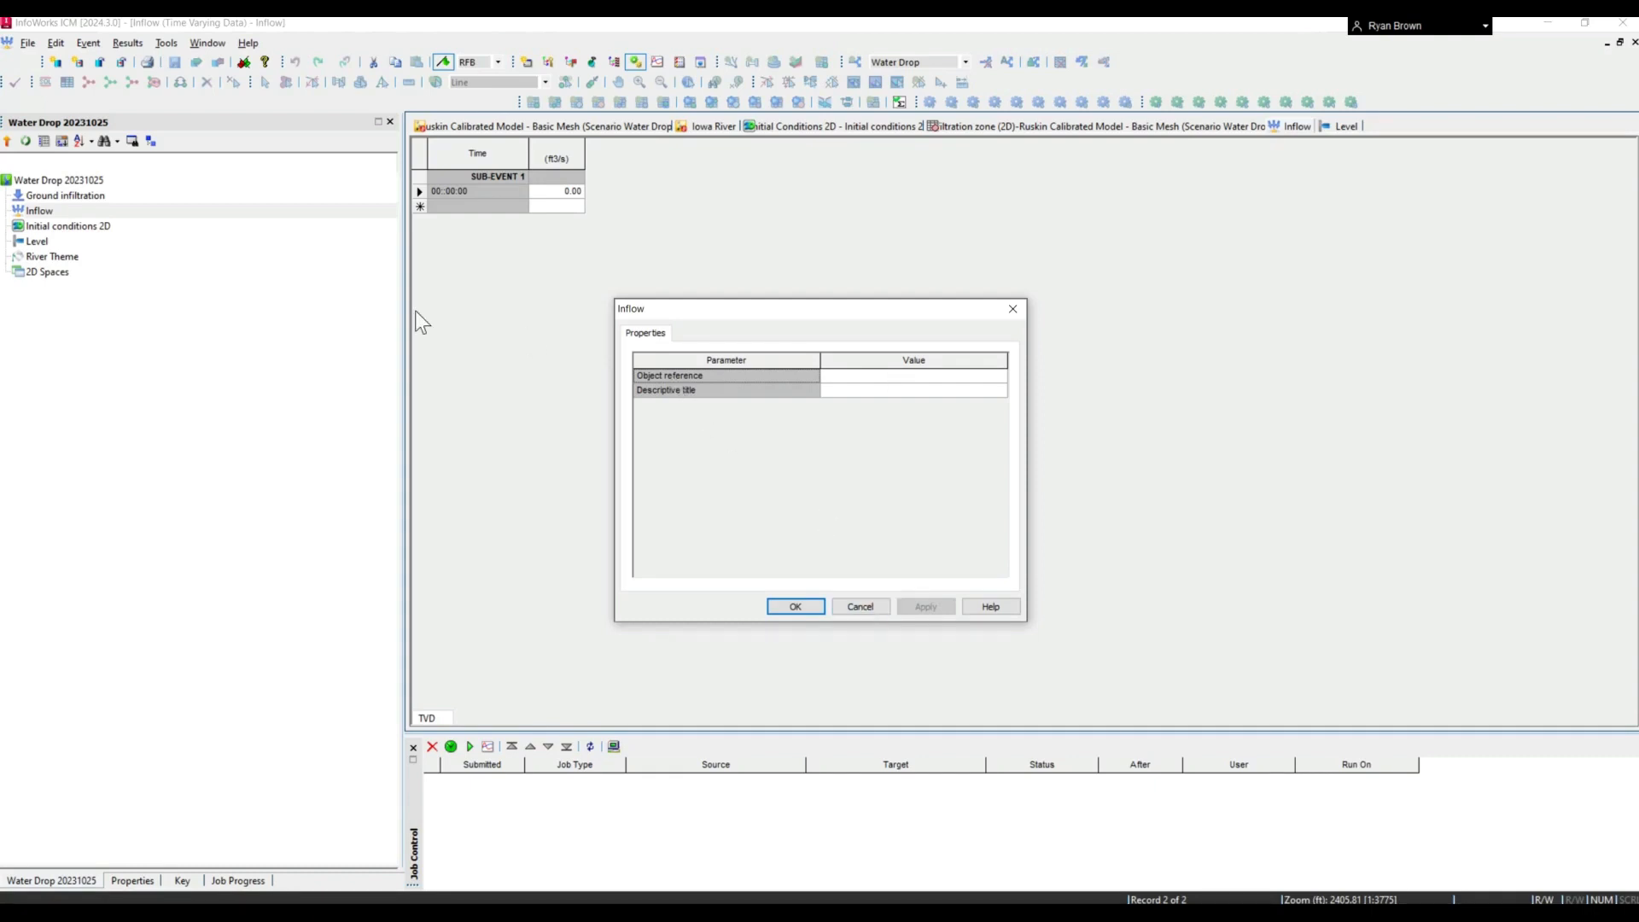
click(853, 606)
- Back in the Ruskin GeoPlan, view the object properties of the Base Linear Structure and the Sluice Linear Structure
click(622, 125)
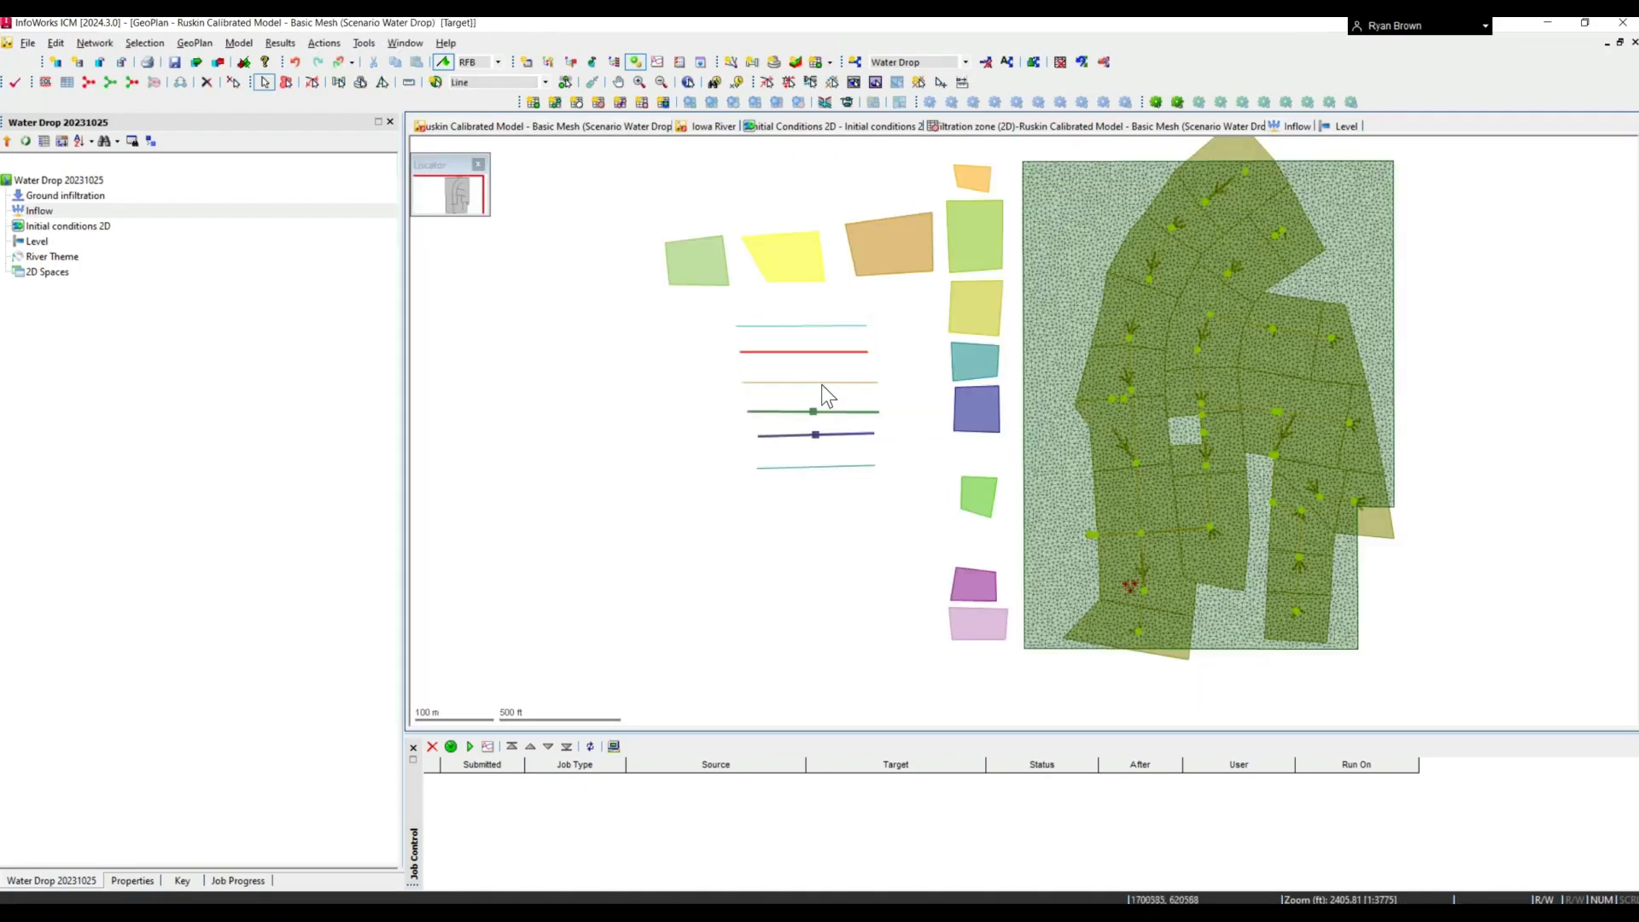
click(552, 365)
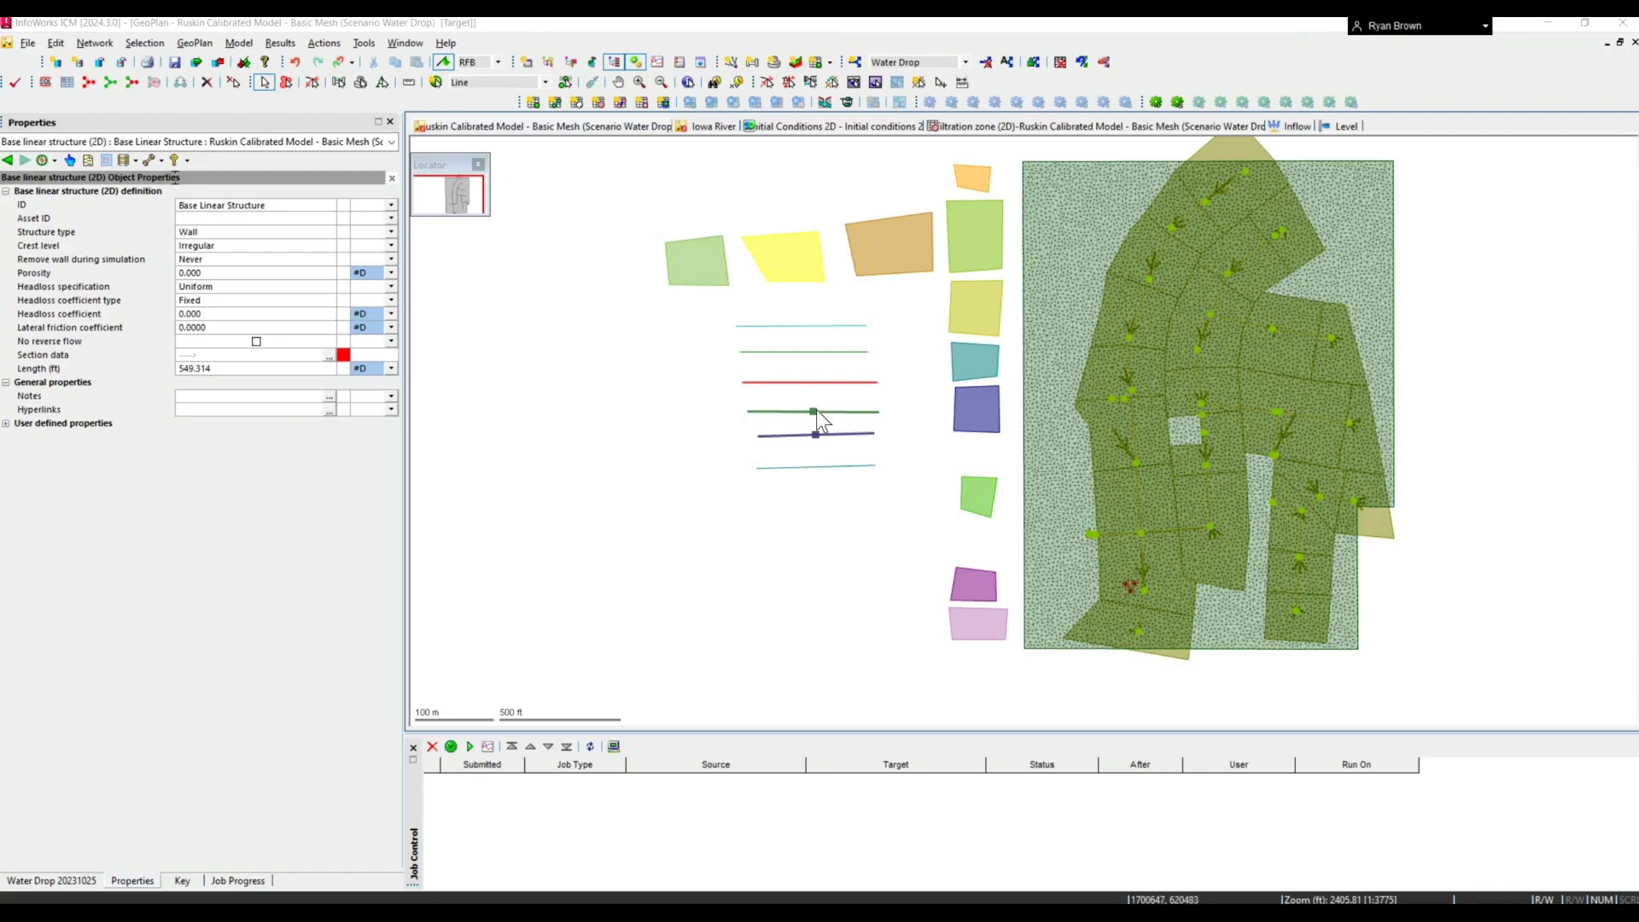
click(815, 432)
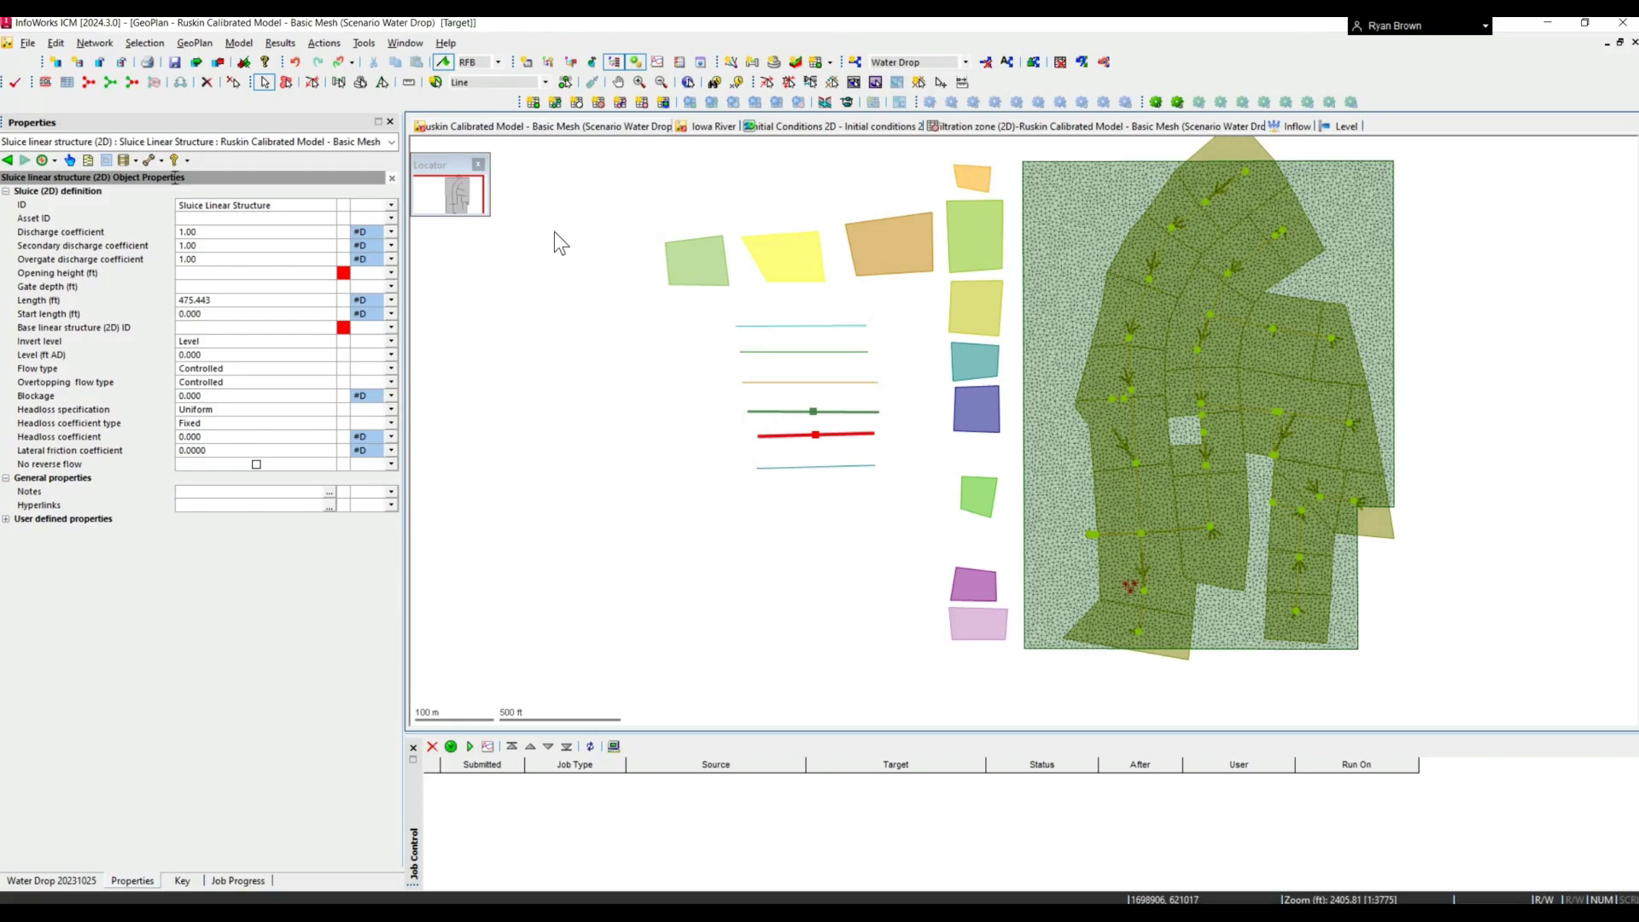
- In the Iowa River GeoPlan, select the I-80 Bridge base linear structure and view its section data
click(710, 126)
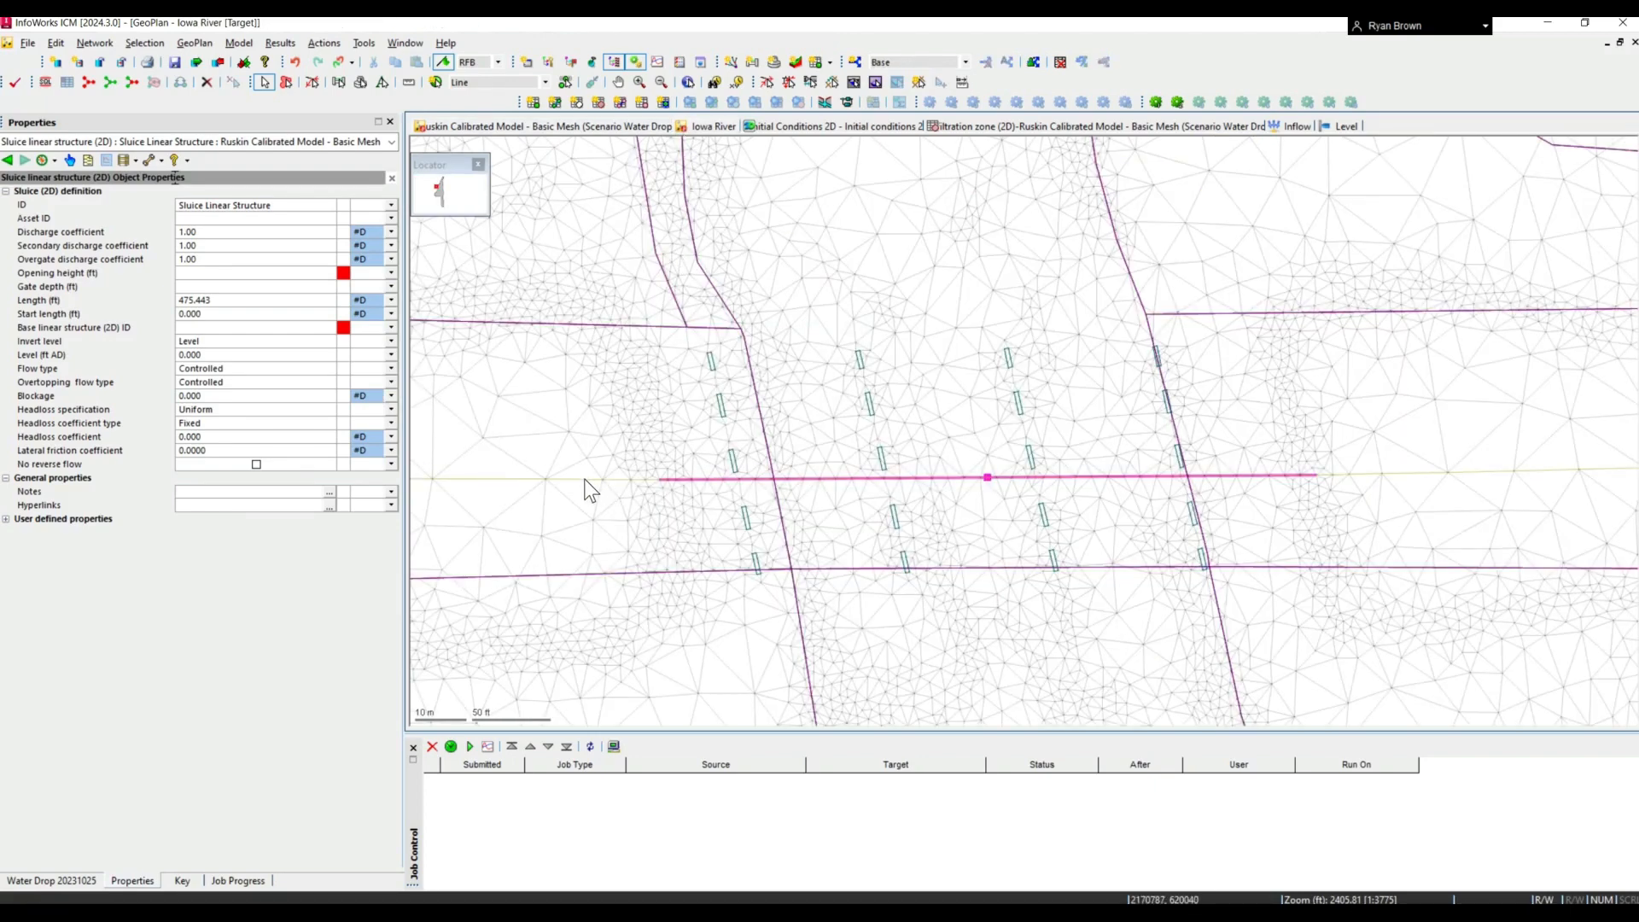
click(555, 479)
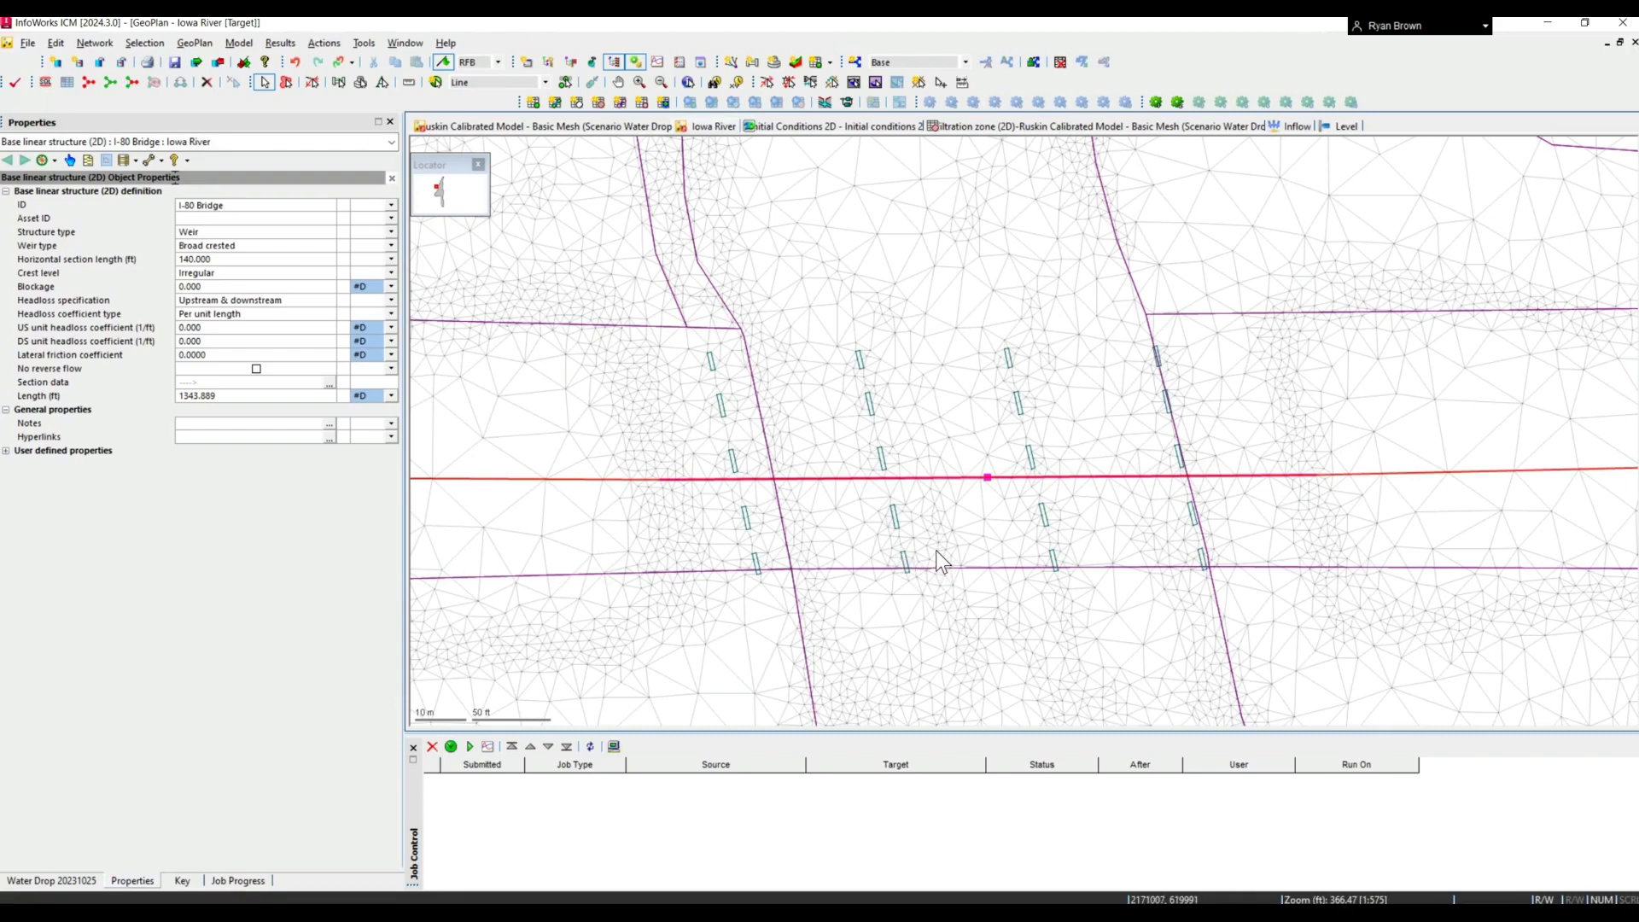
click(328, 384)
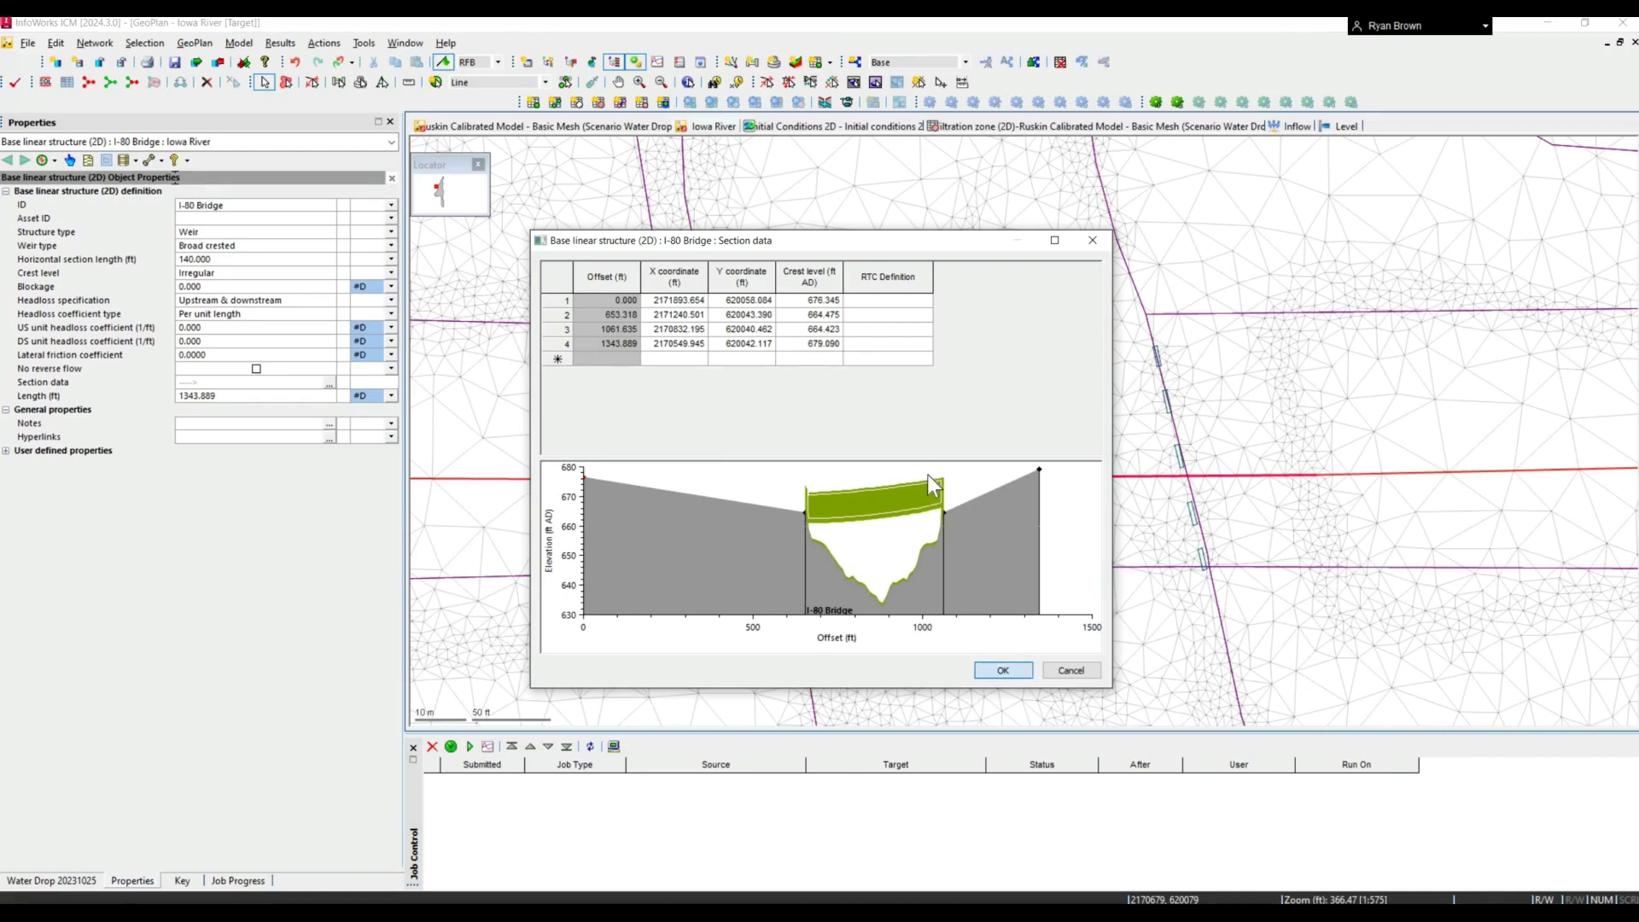
click(995, 670)
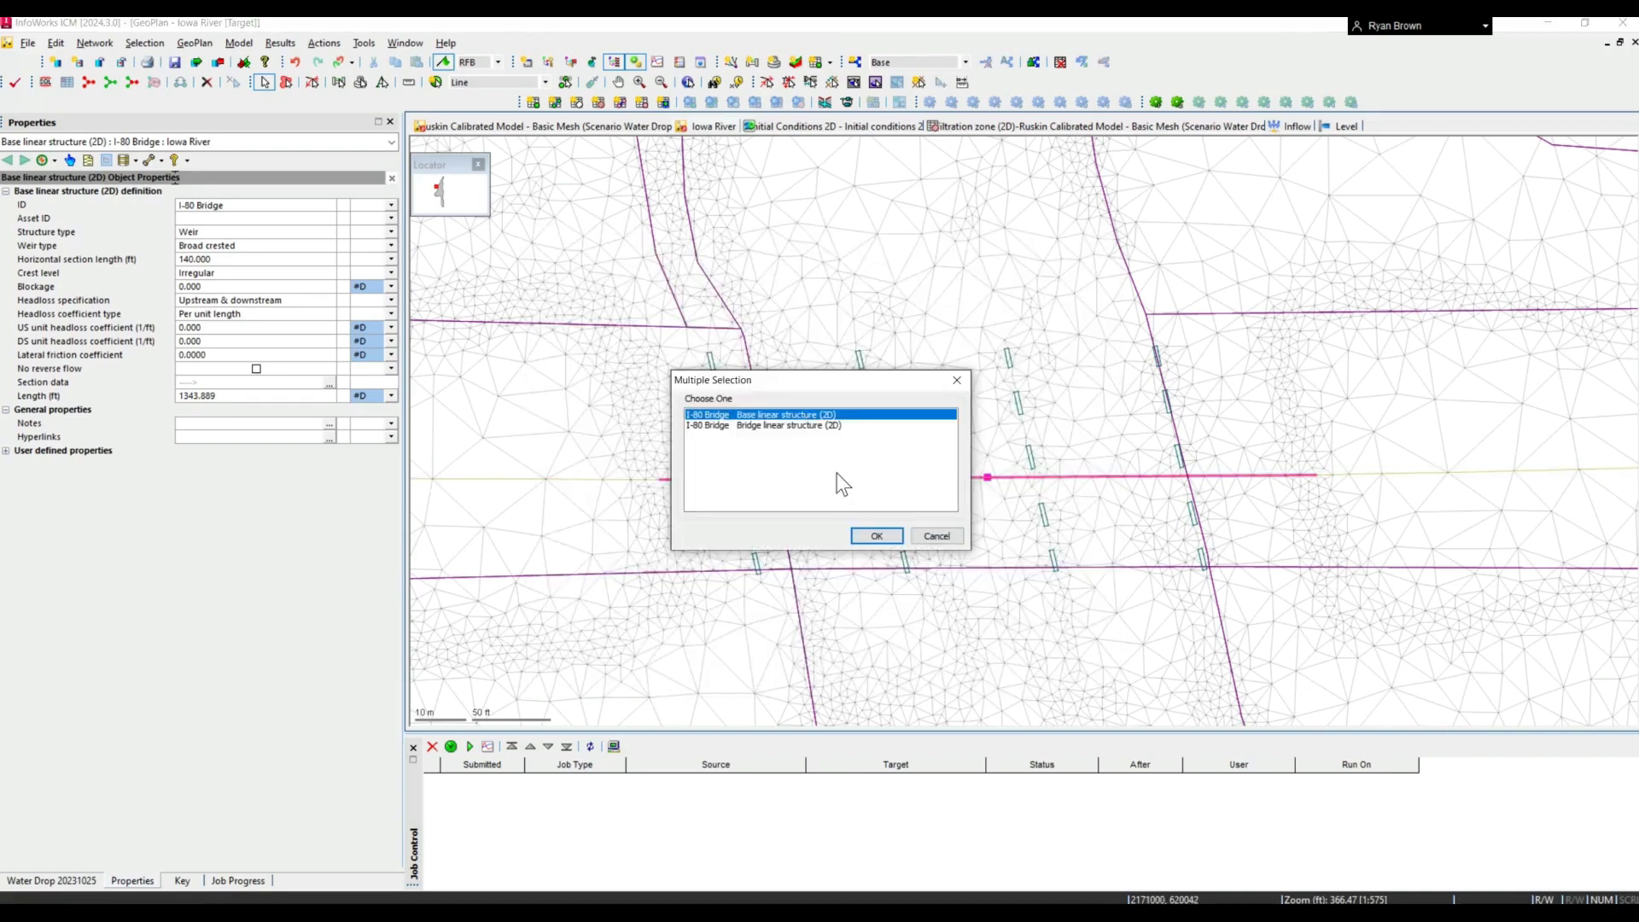
- Select the I-80 Bridge bridge linear structure and review its base linear structure ID choices and section data
click(785, 425)
click(876, 535)
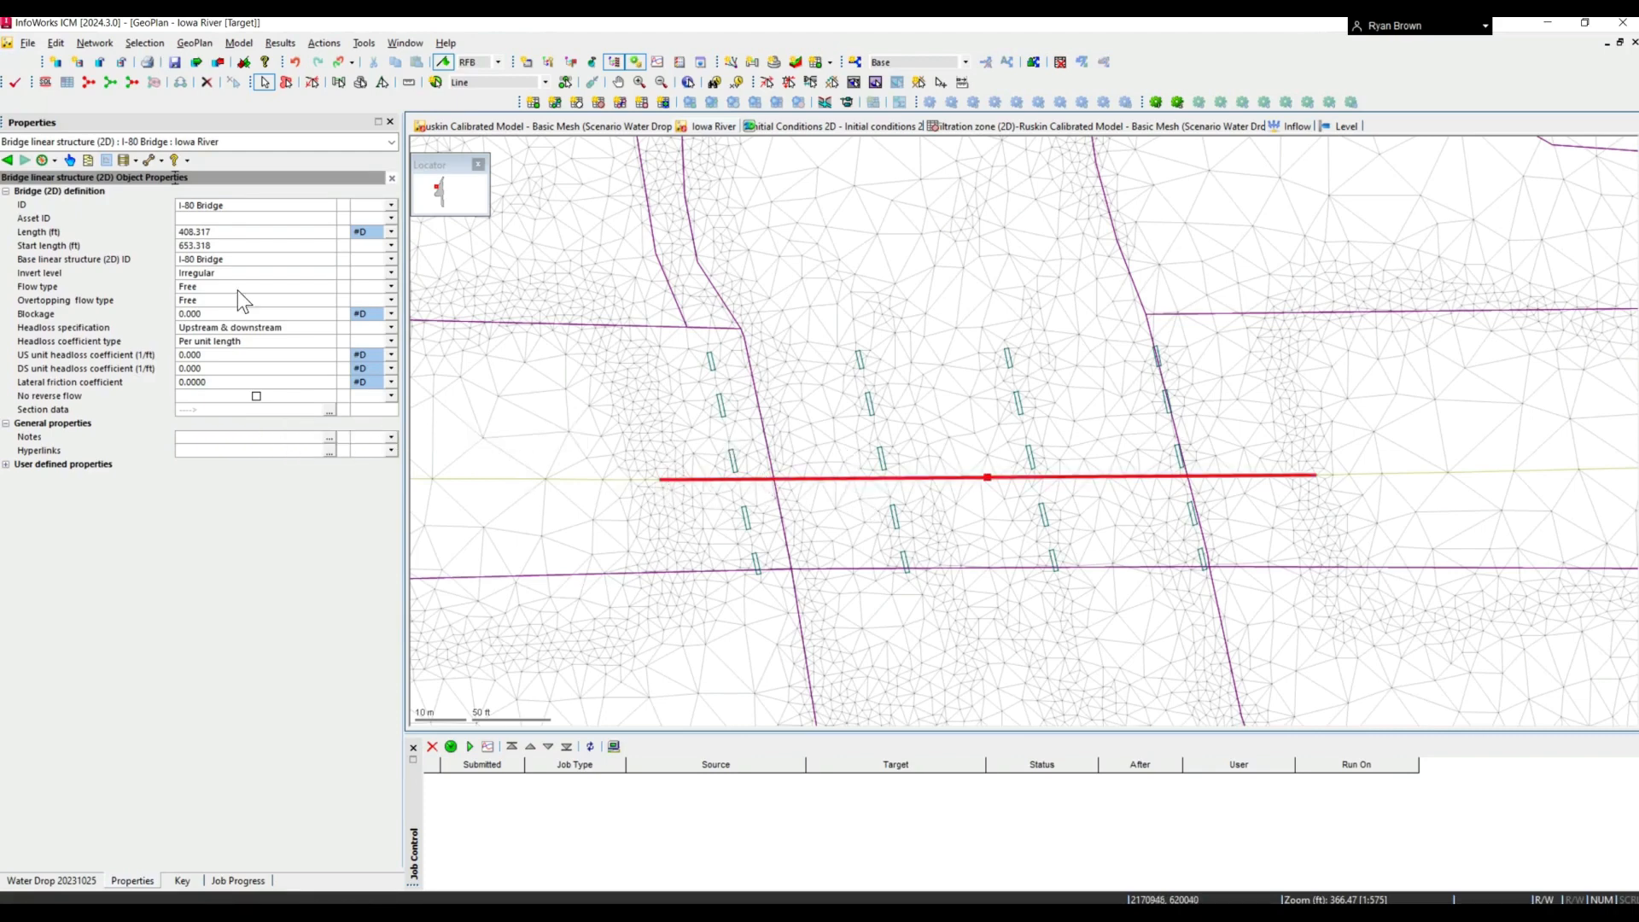
click(337, 259)
click(331, 259)
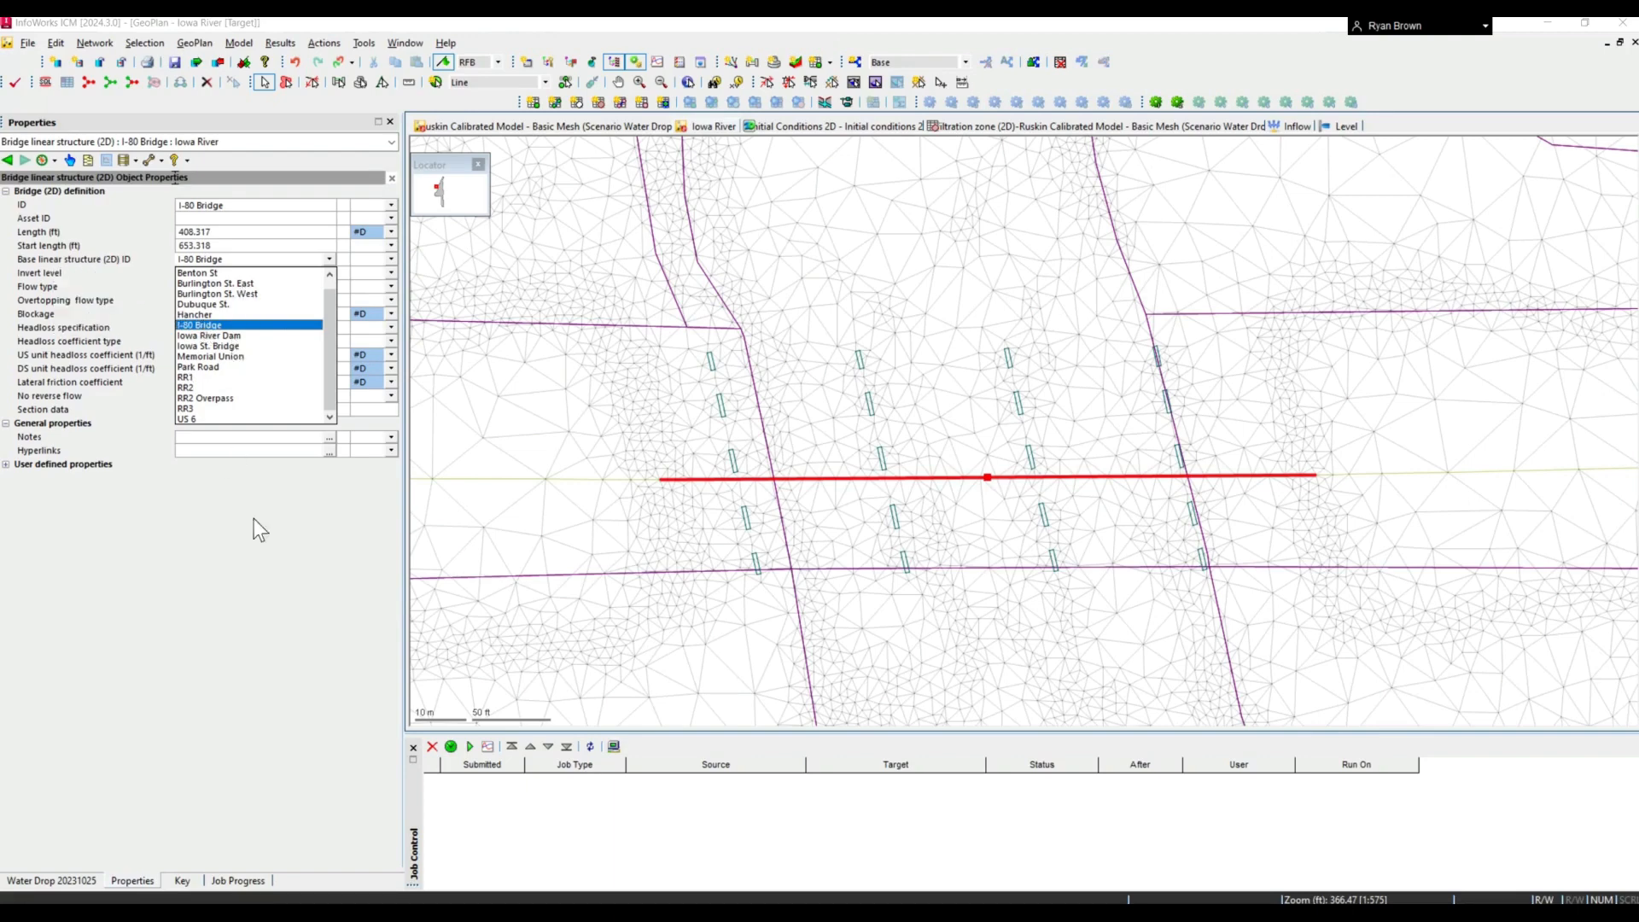
click(284, 478)
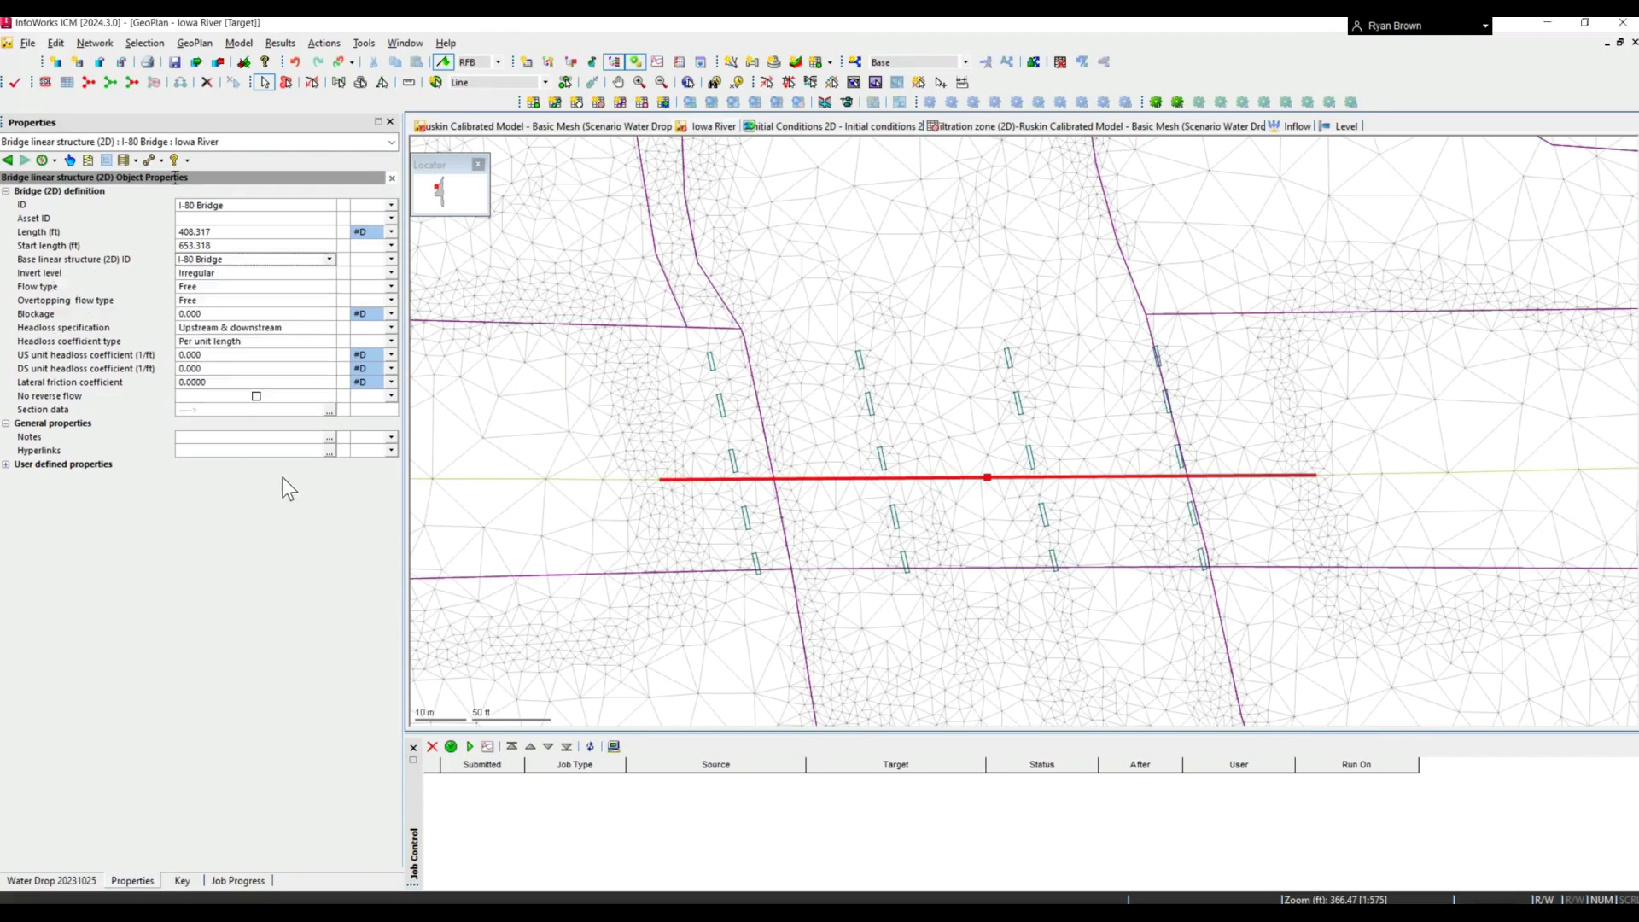
click(328, 411)
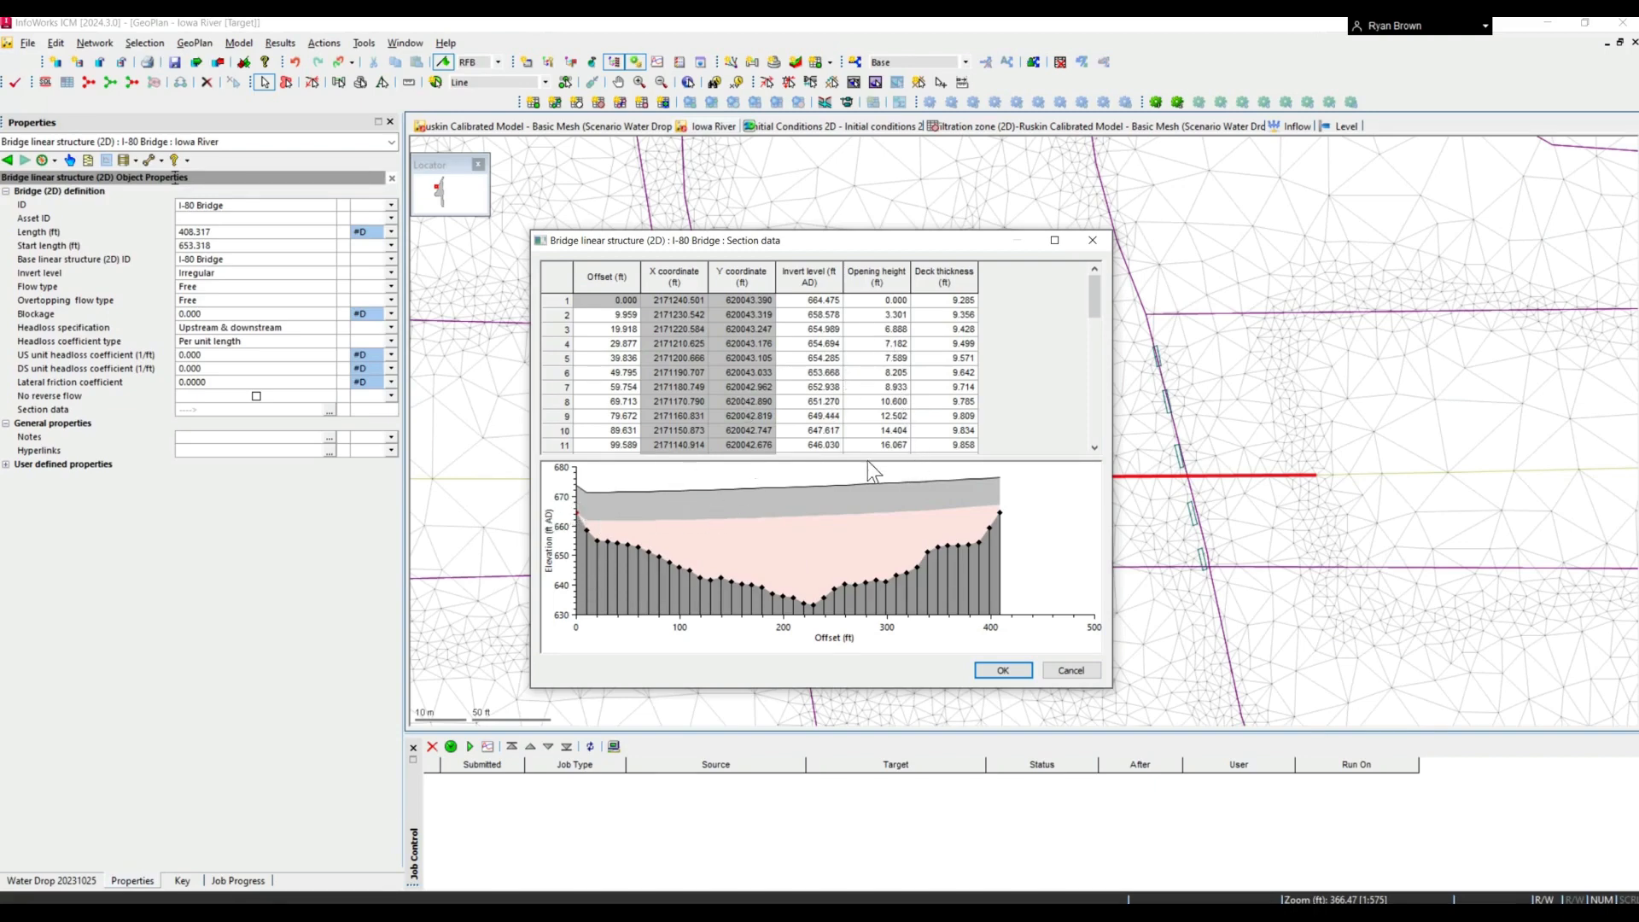
click(1077, 674)
- Return to the Ruskin Calibrated Model GeoPlan and go back to the sluice linear structure
click(606, 126)
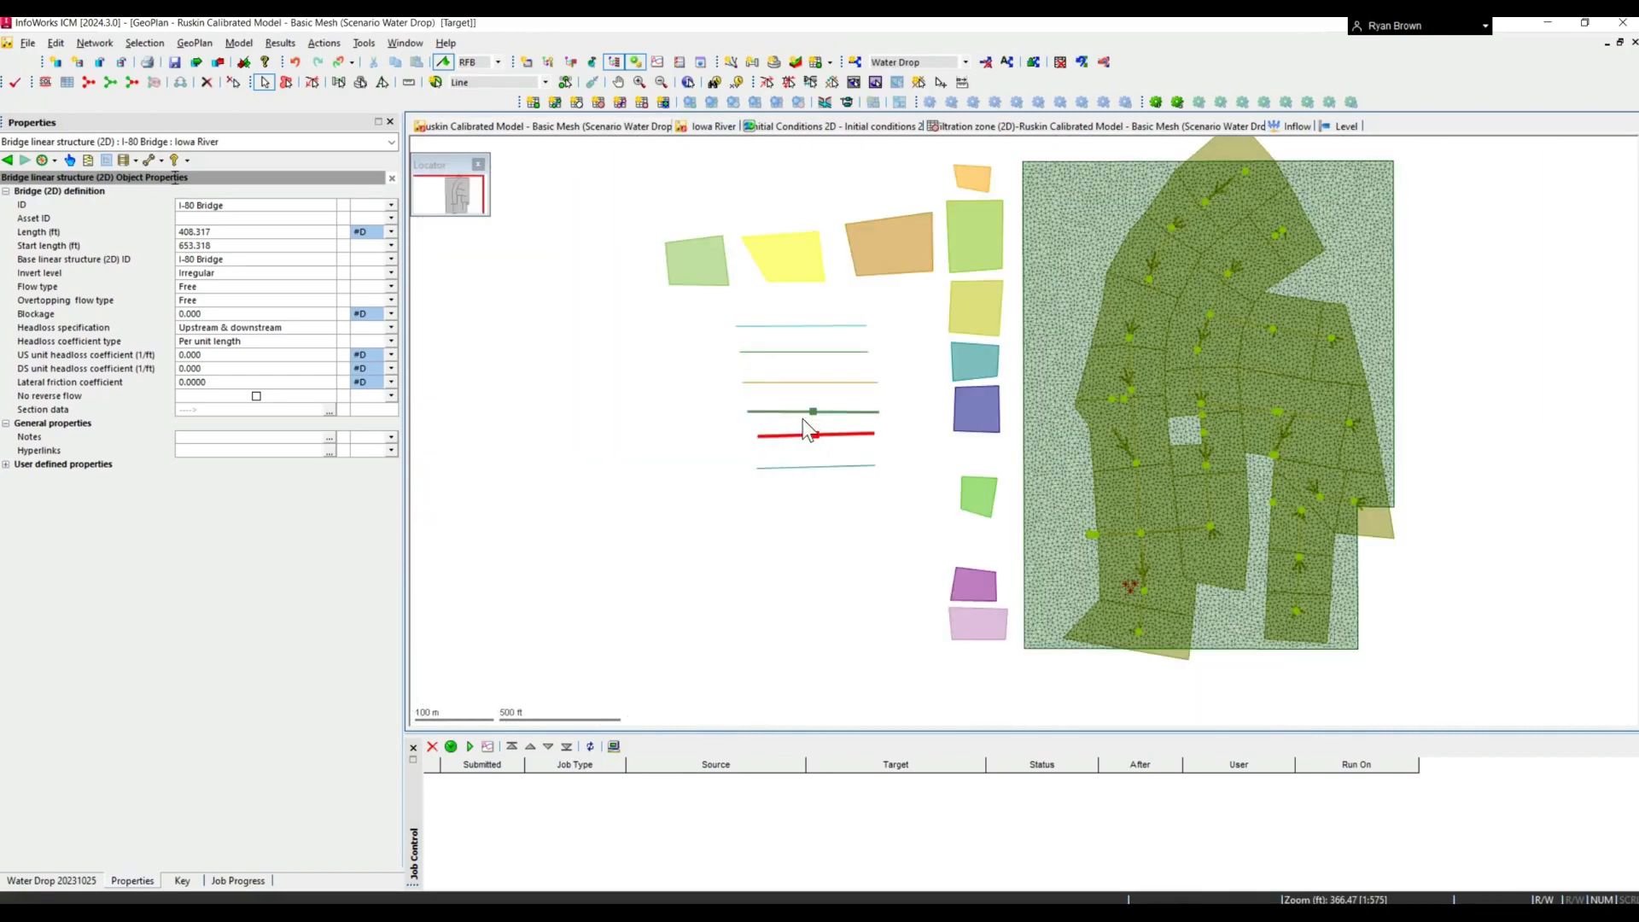
double_click(809, 435)
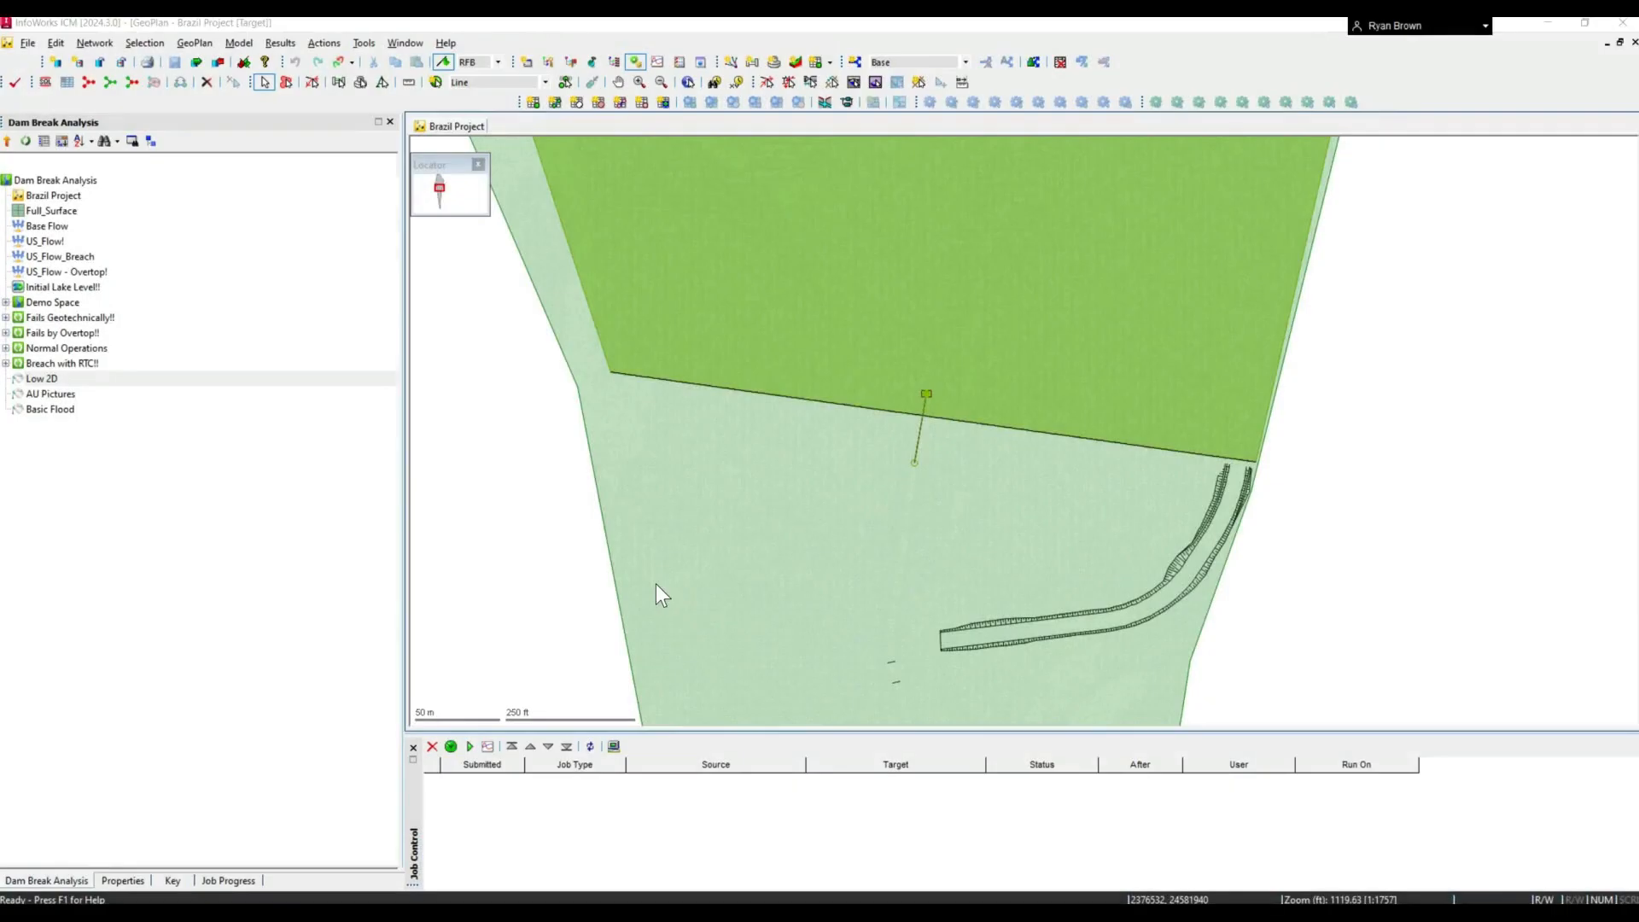
- In the Brazil Project GeoPlan, select the Dam base linear structure and review its structure type options and section data
click(677, 381)
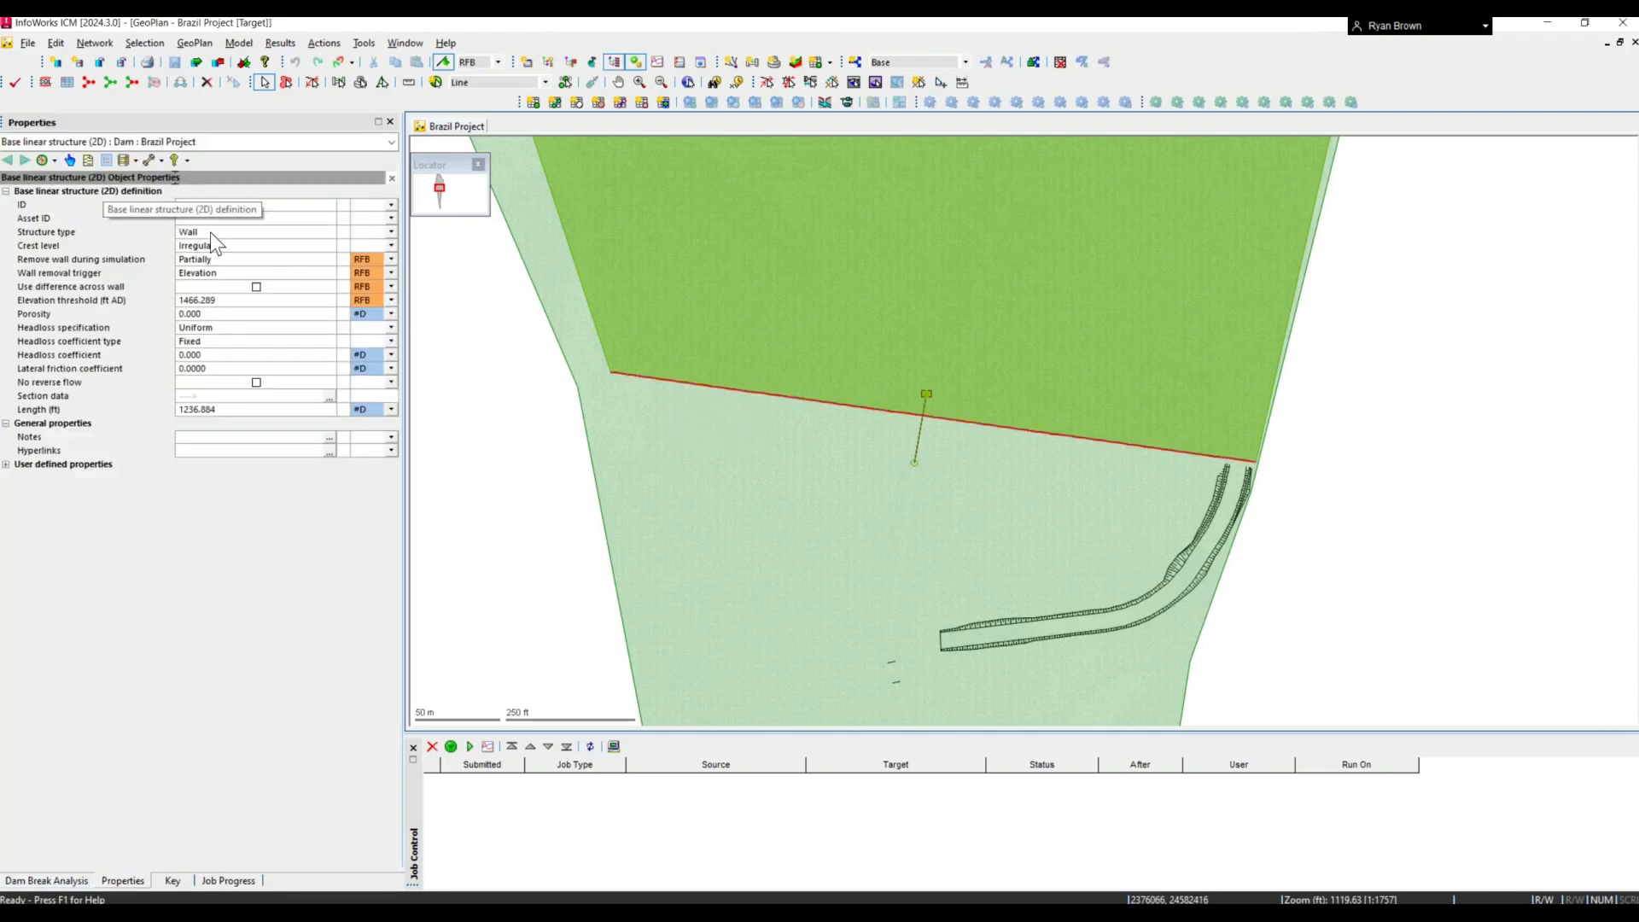
click(325, 231)
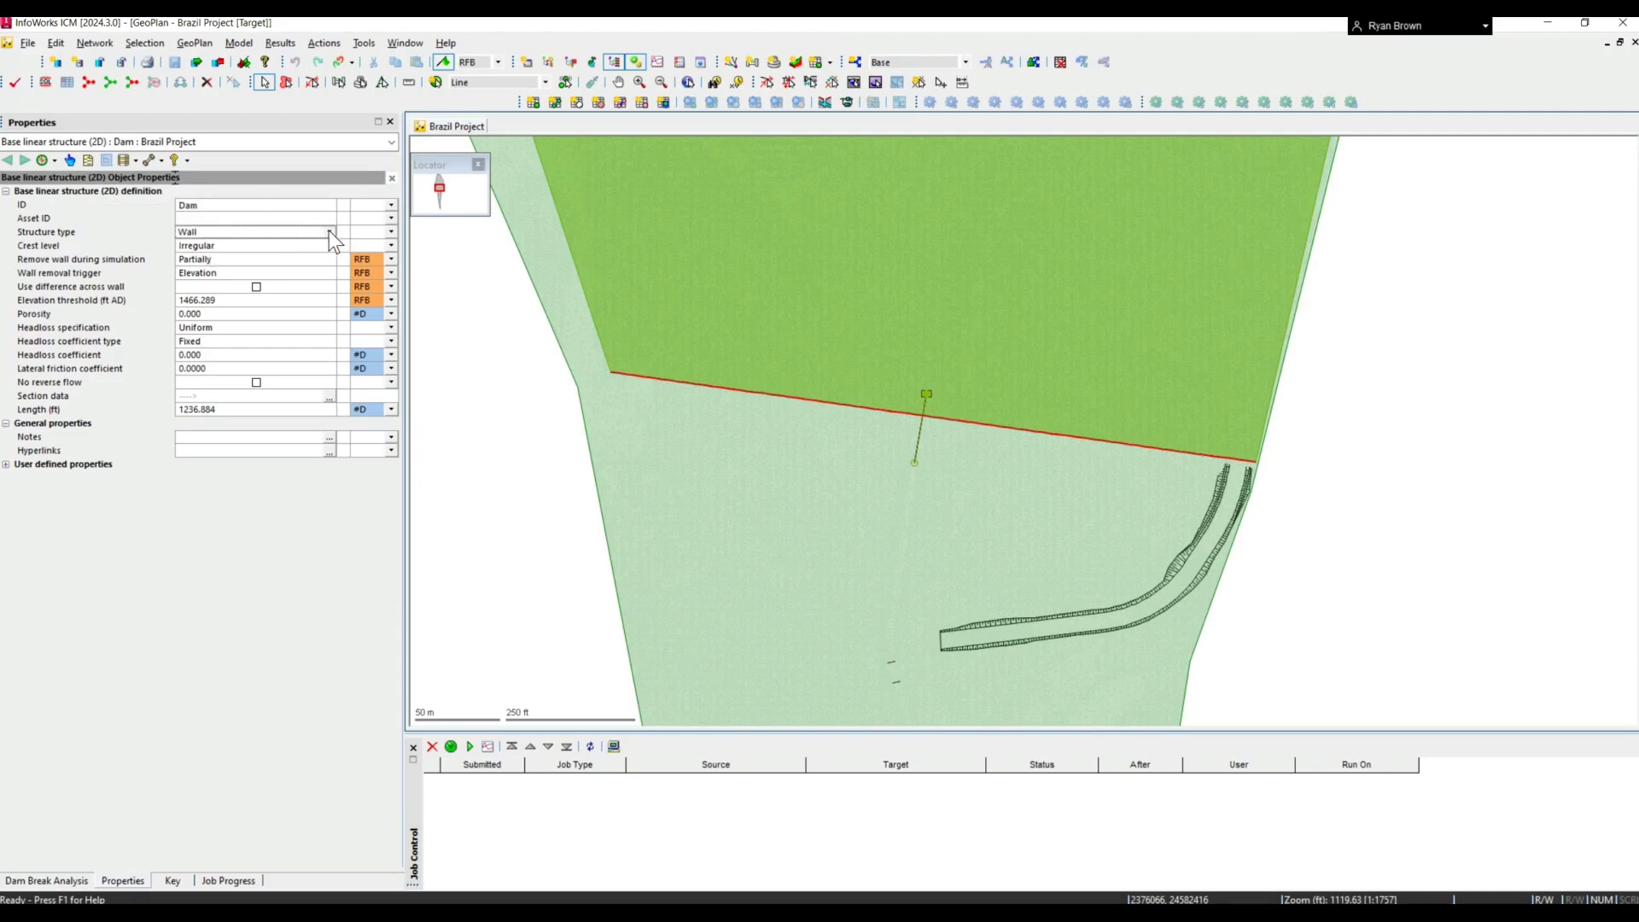
click(329, 231)
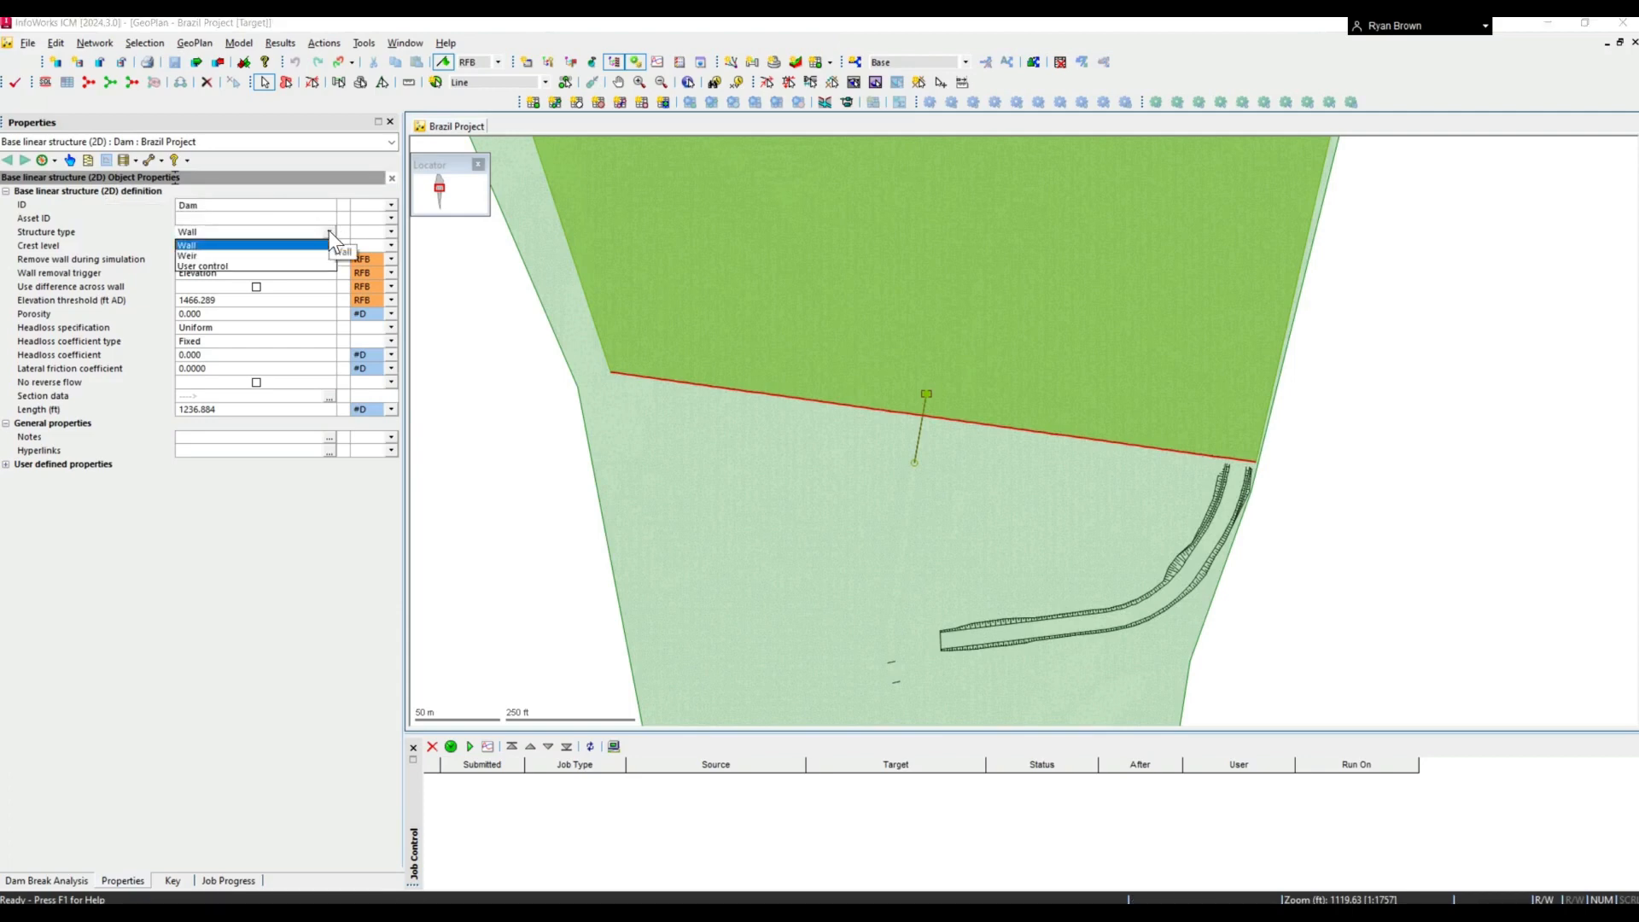
click(329, 397)
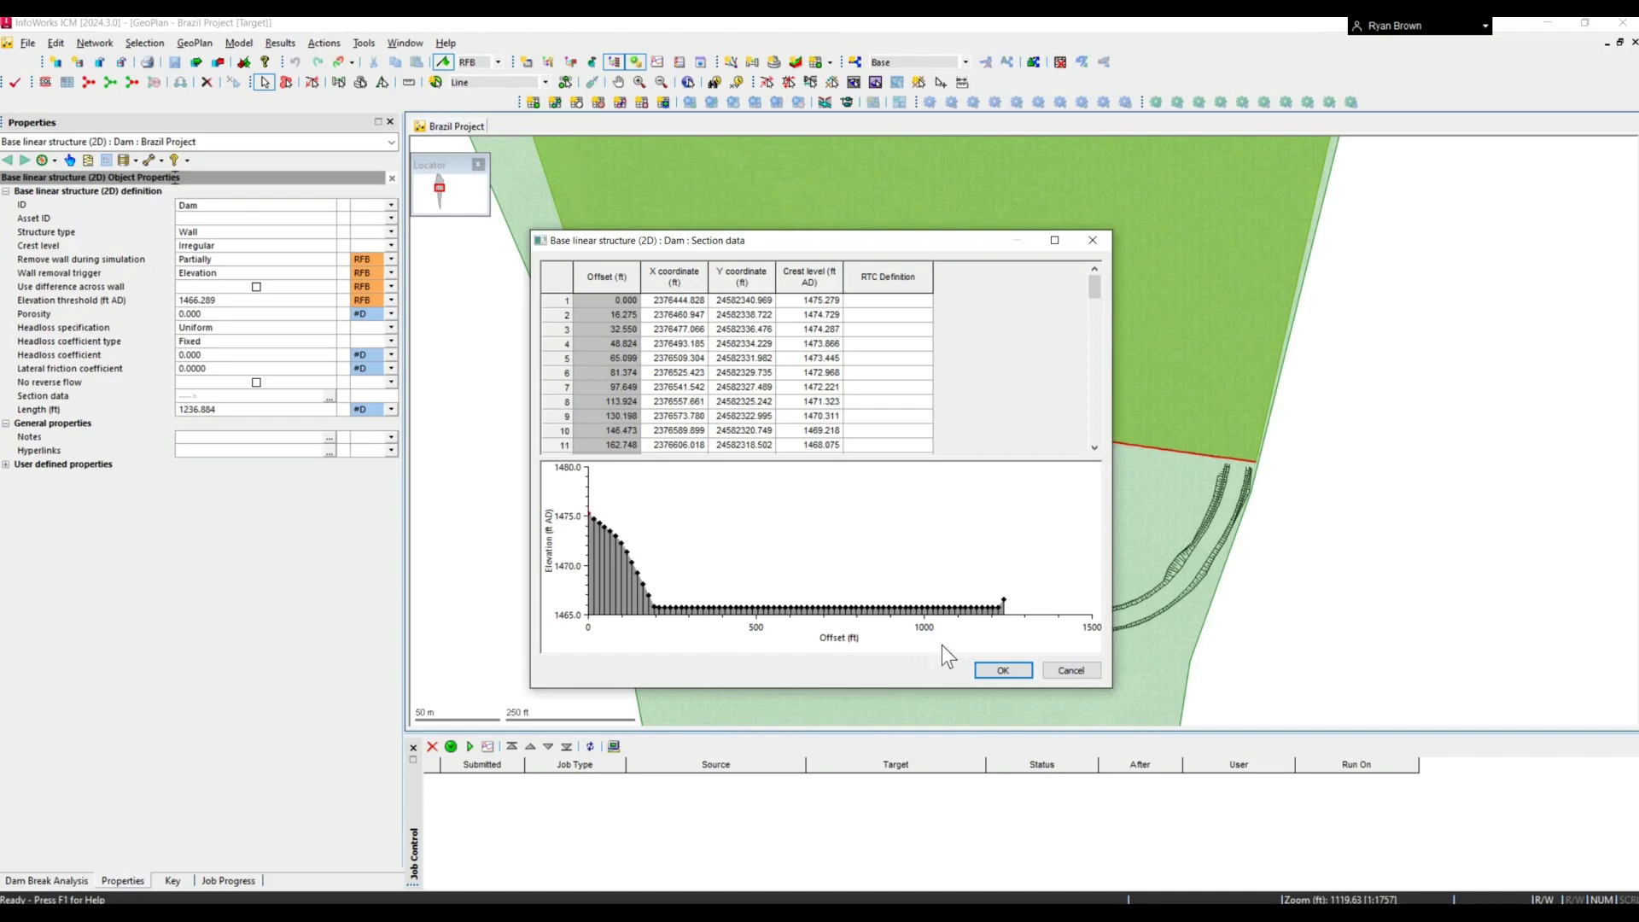
click(996, 670)
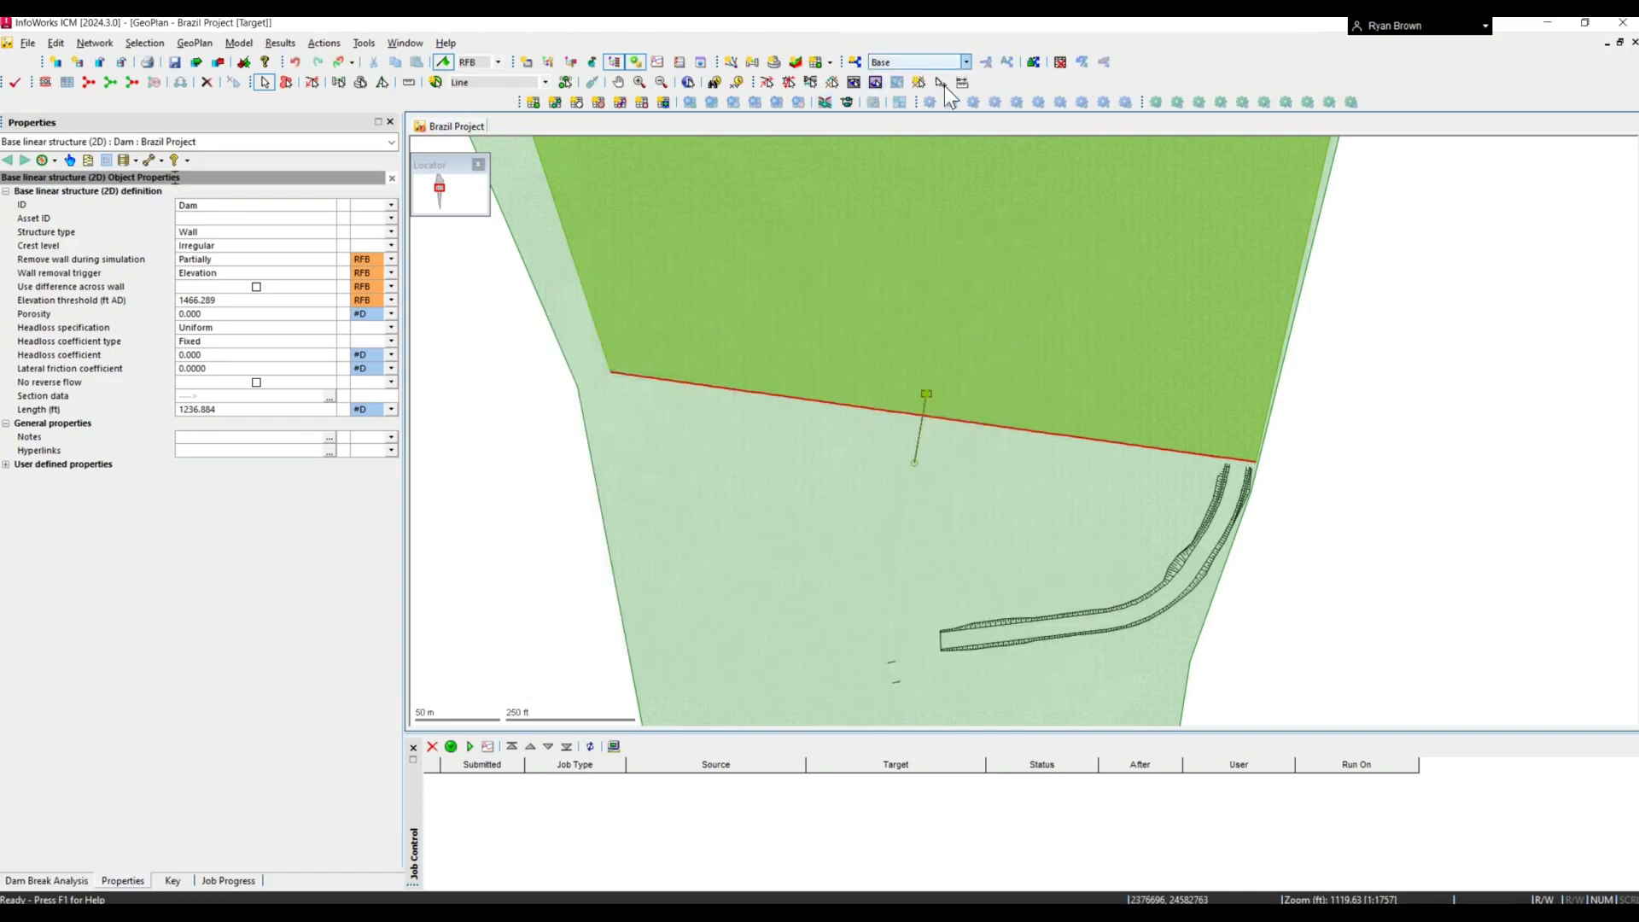
- Review the project's scenario list and the Dam's options for removing the wall during simulation, keeping Partially
click(911, 61)
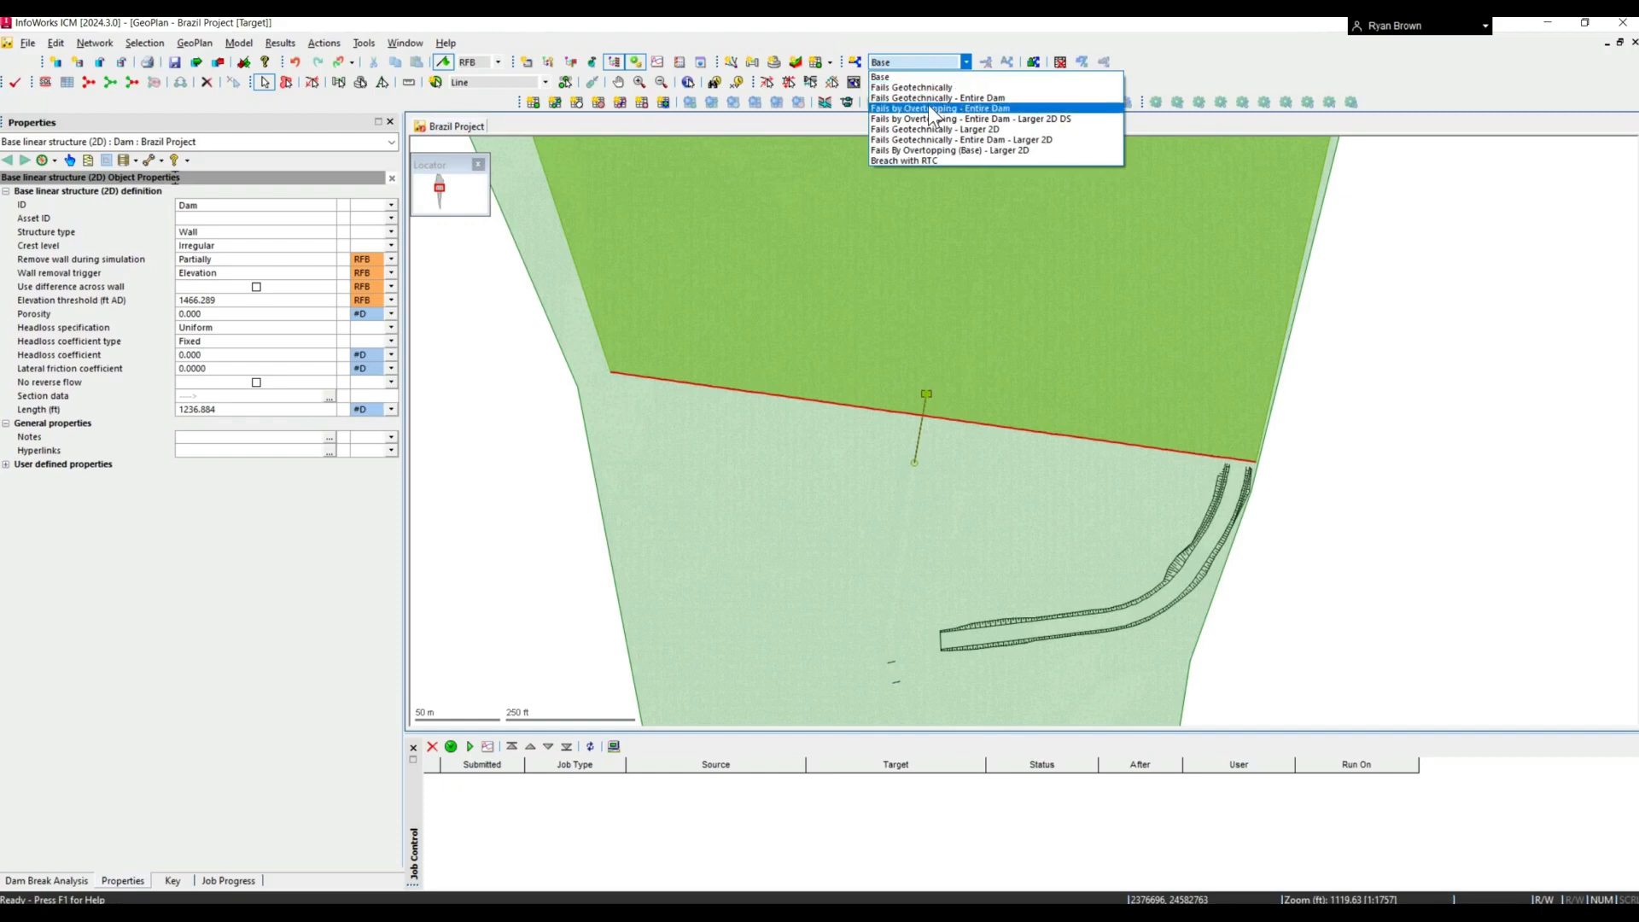
click(212, 244)
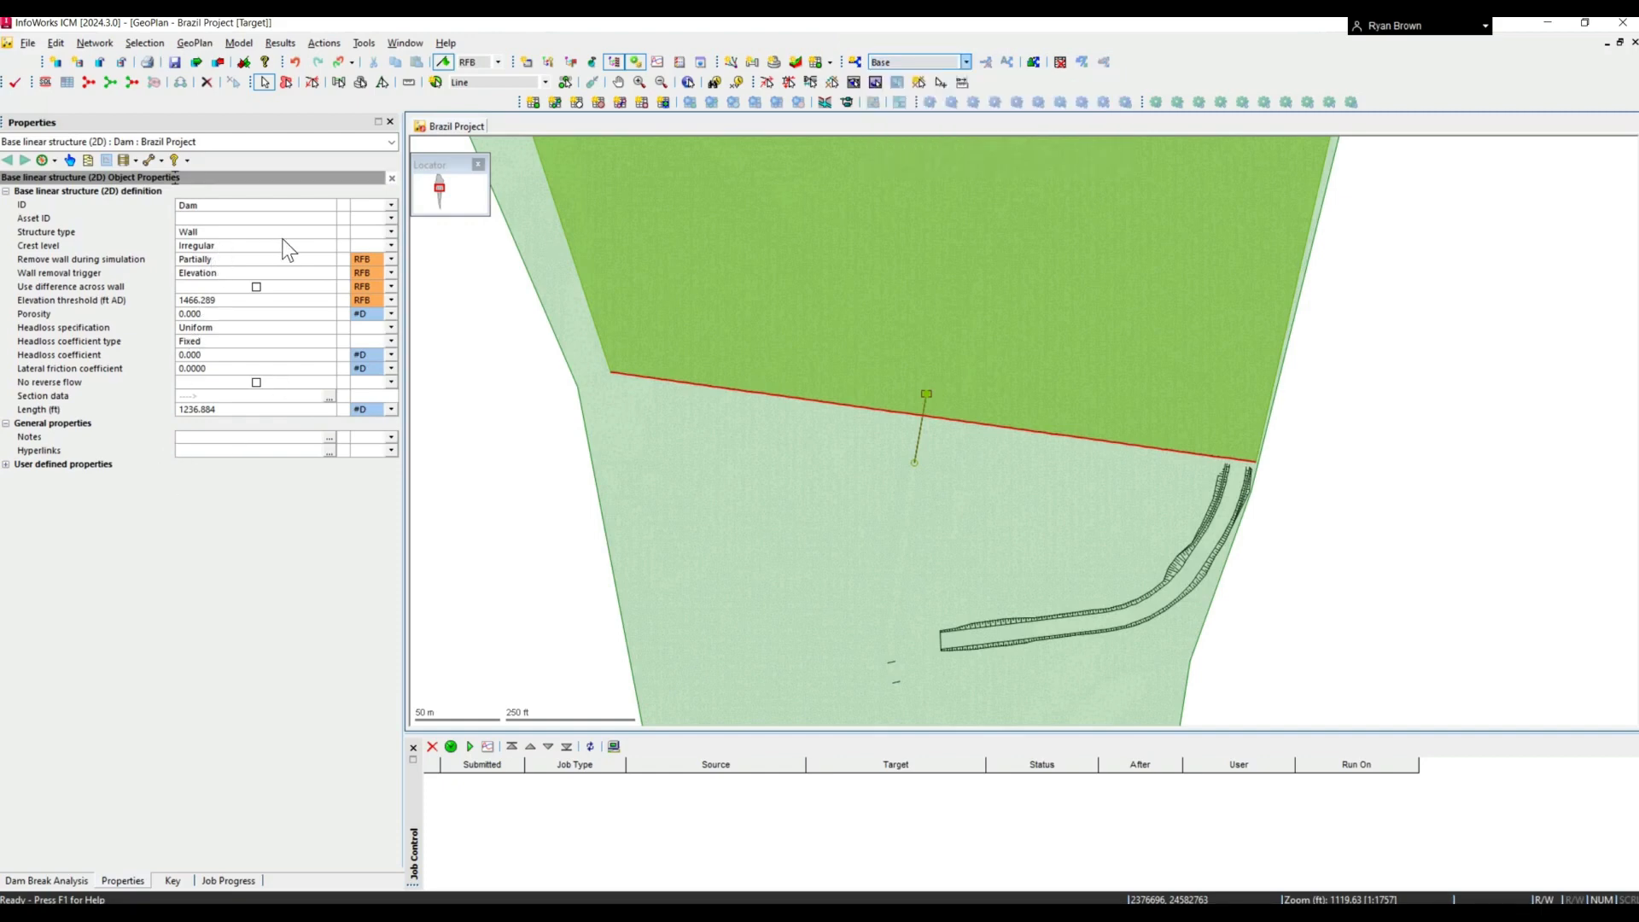
click(332, 259)
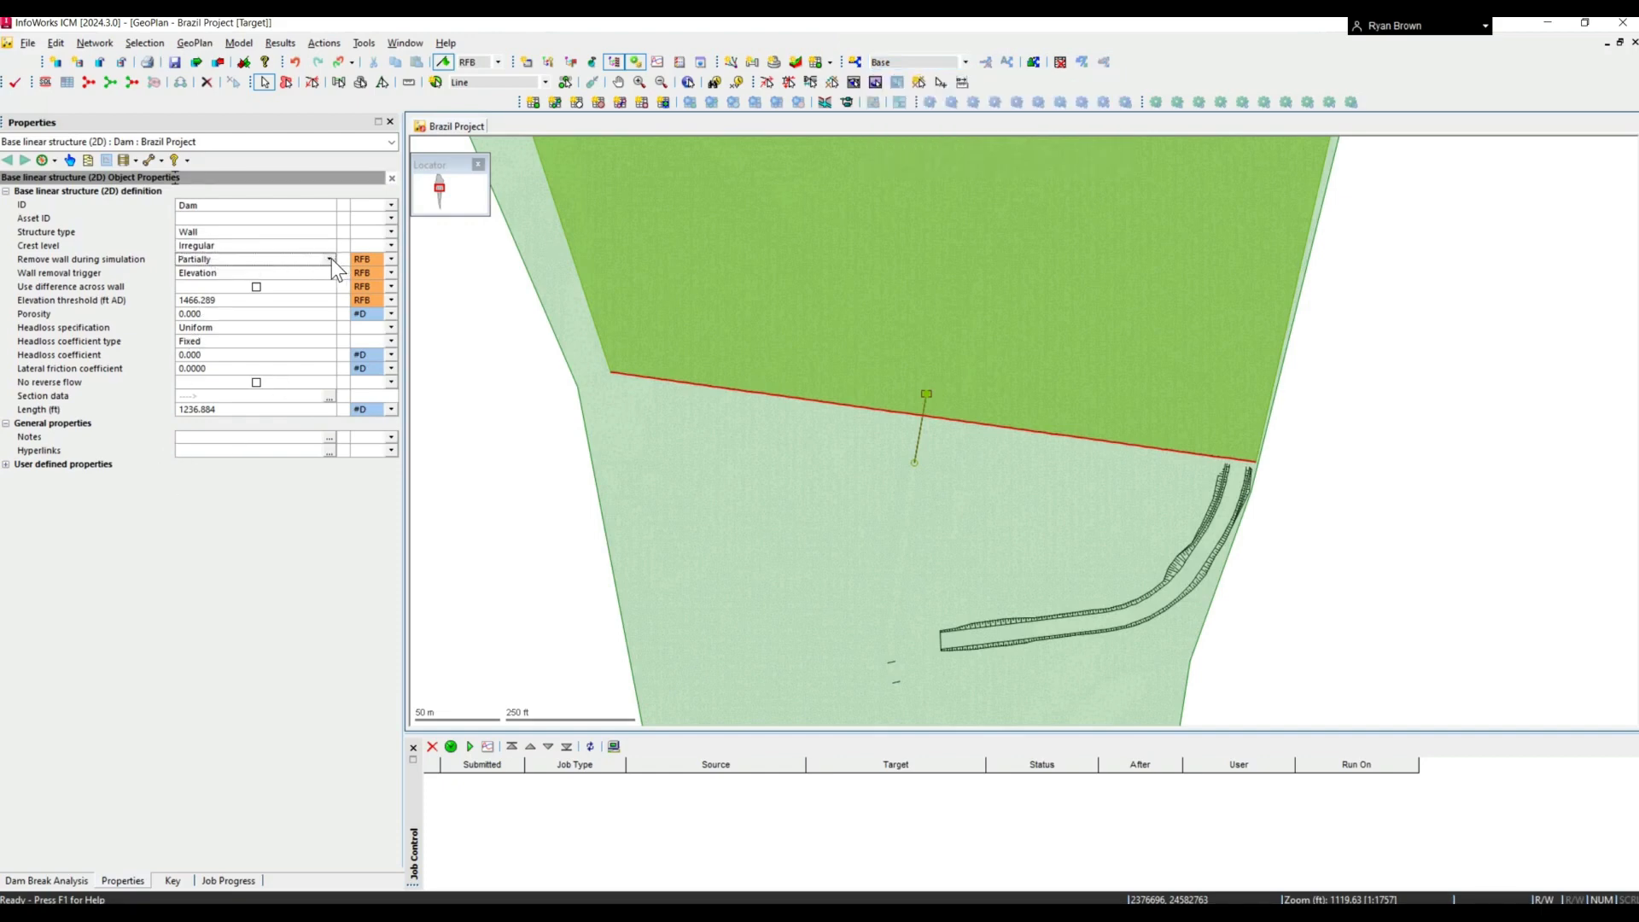
click(330, 260)
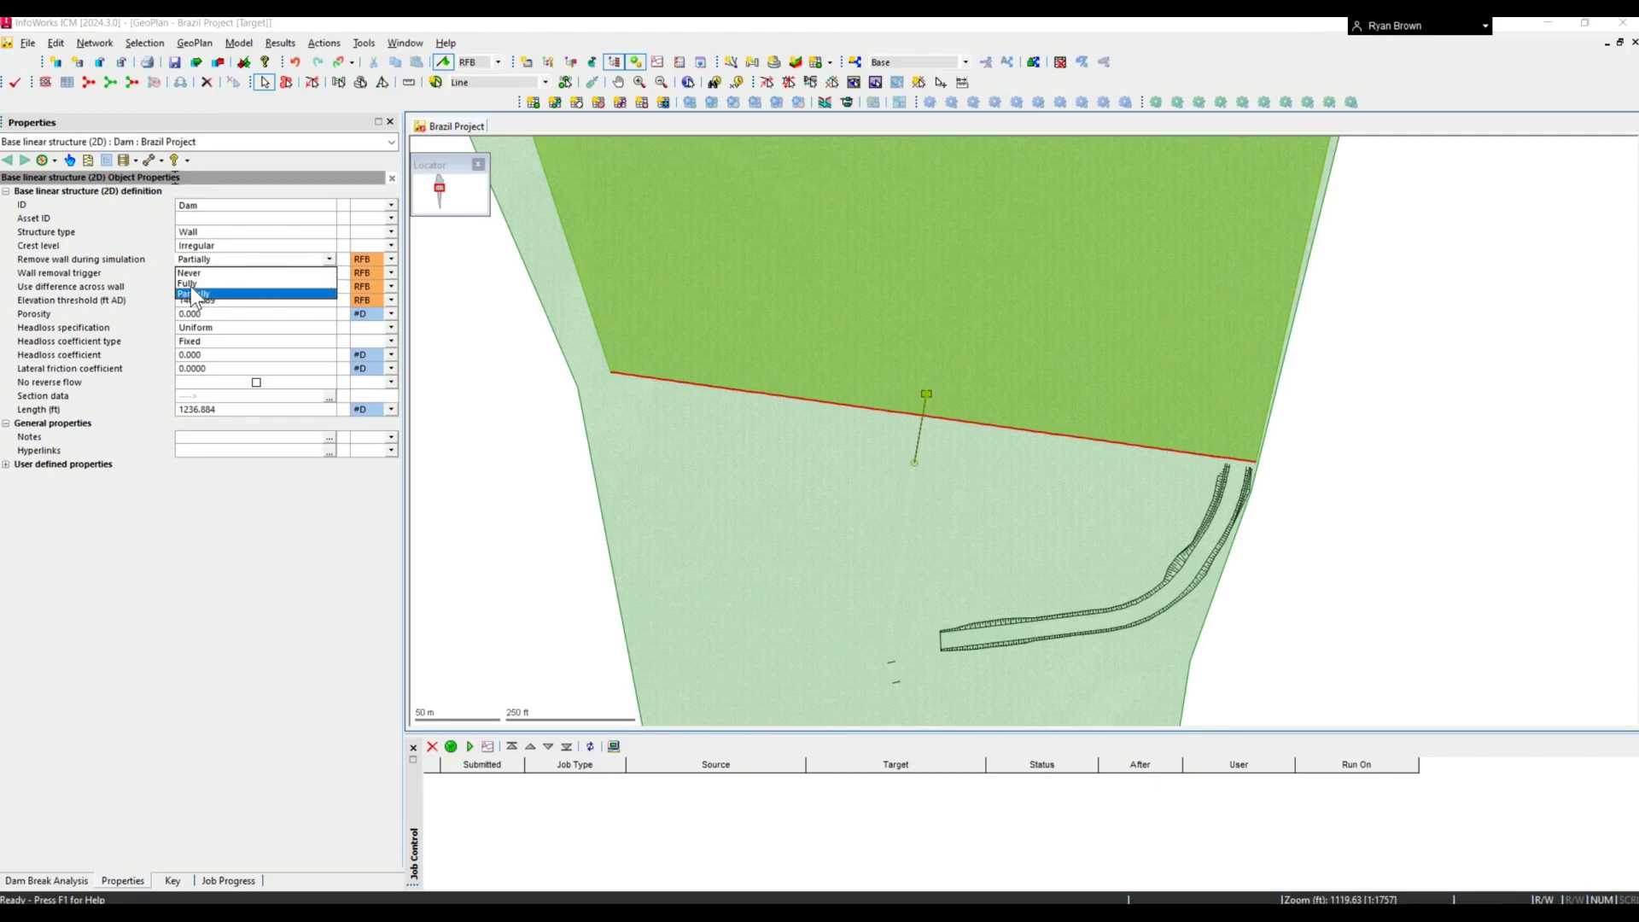
click(229, 293)
click(332, 273)
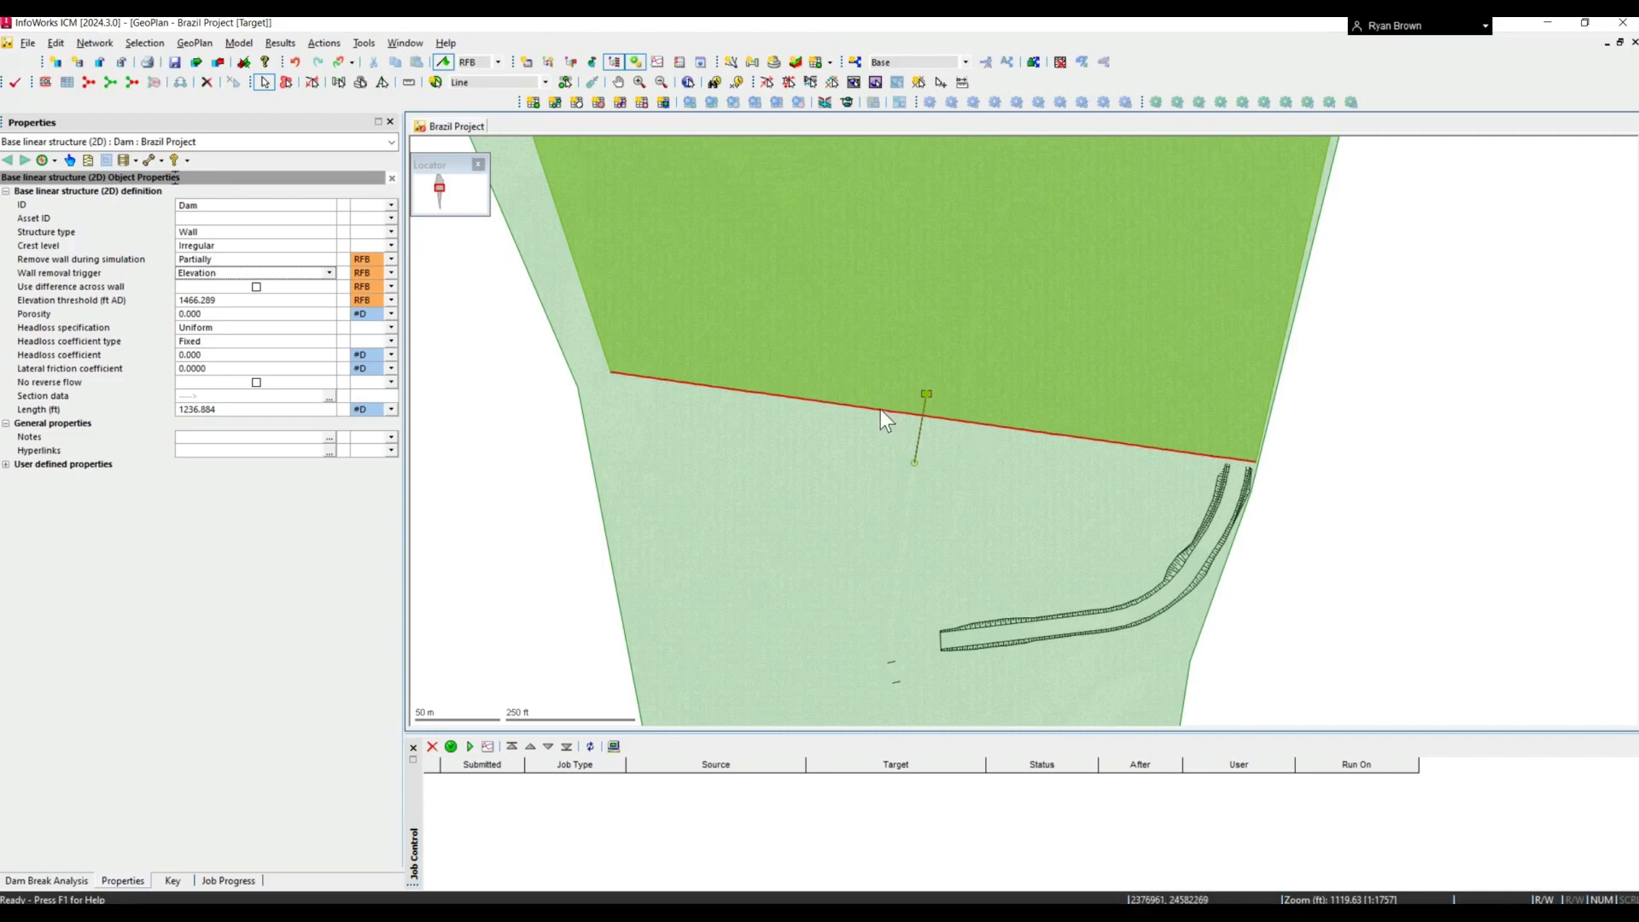
click(327, 257)
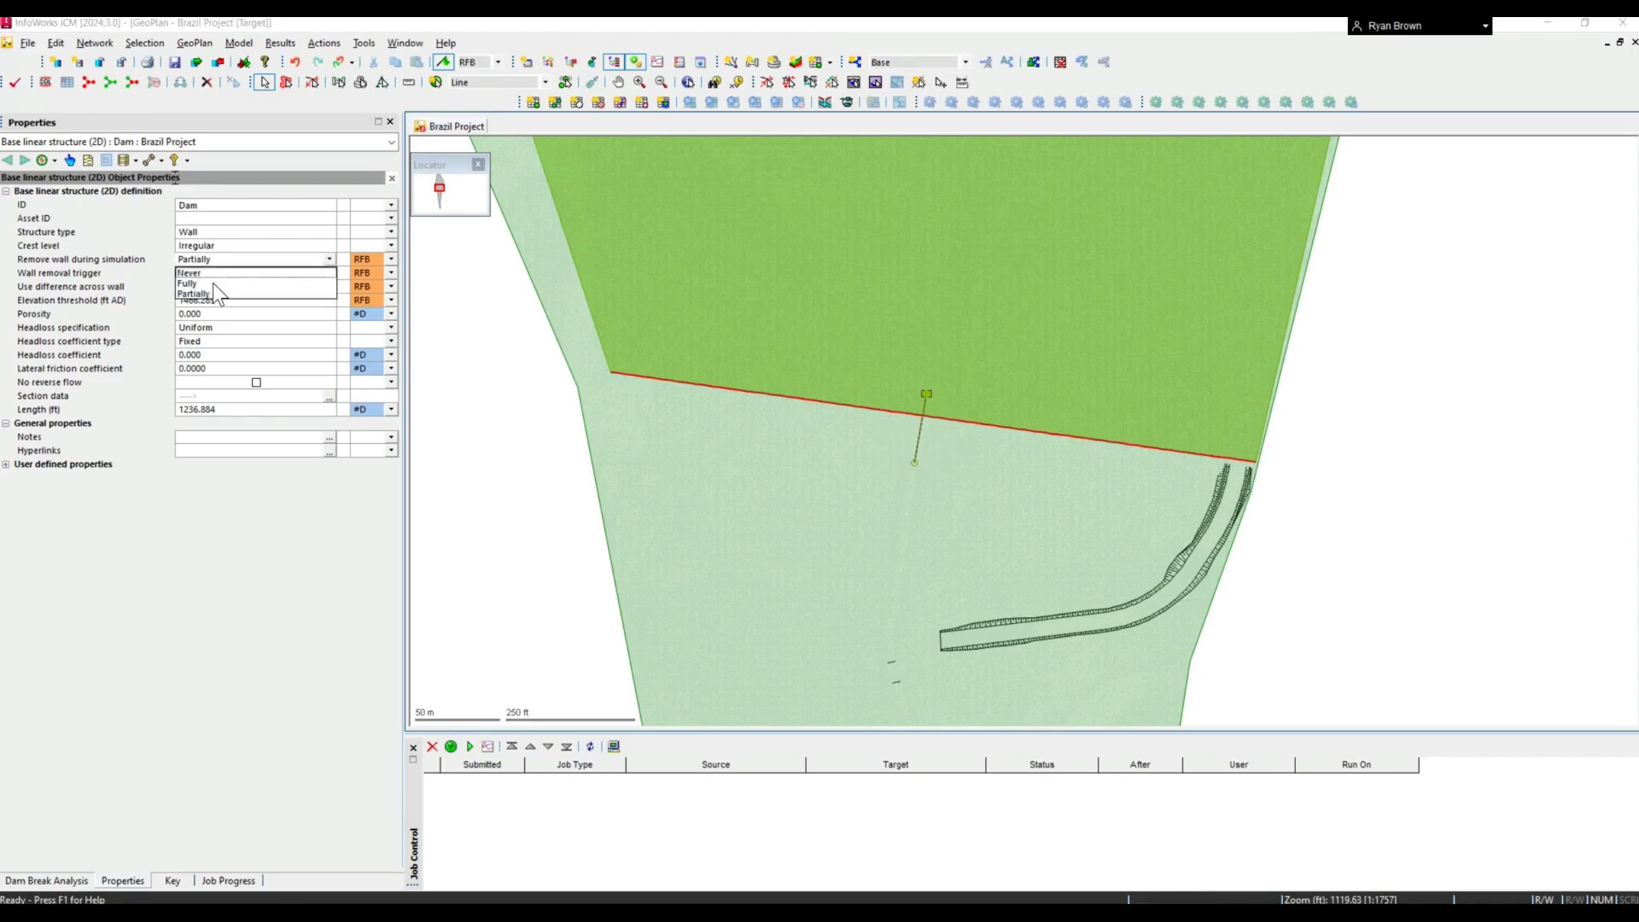
click(195, 293)
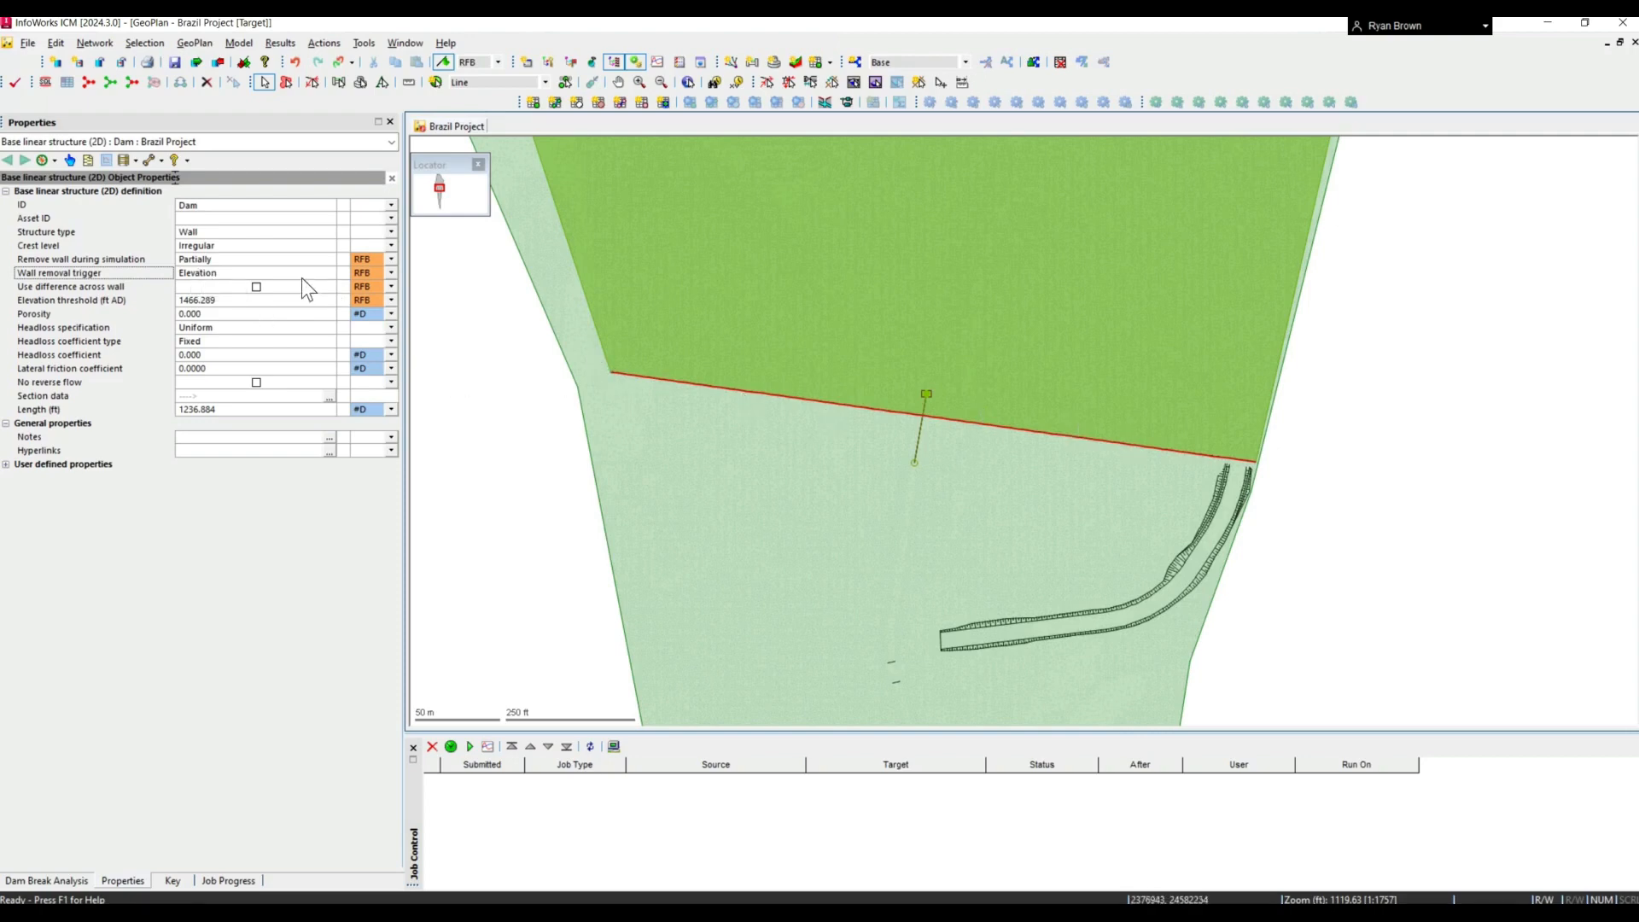
- Review the available wall removal triggers for the Dam, keeping Elevation
click(330, 273)
click(331, 274)
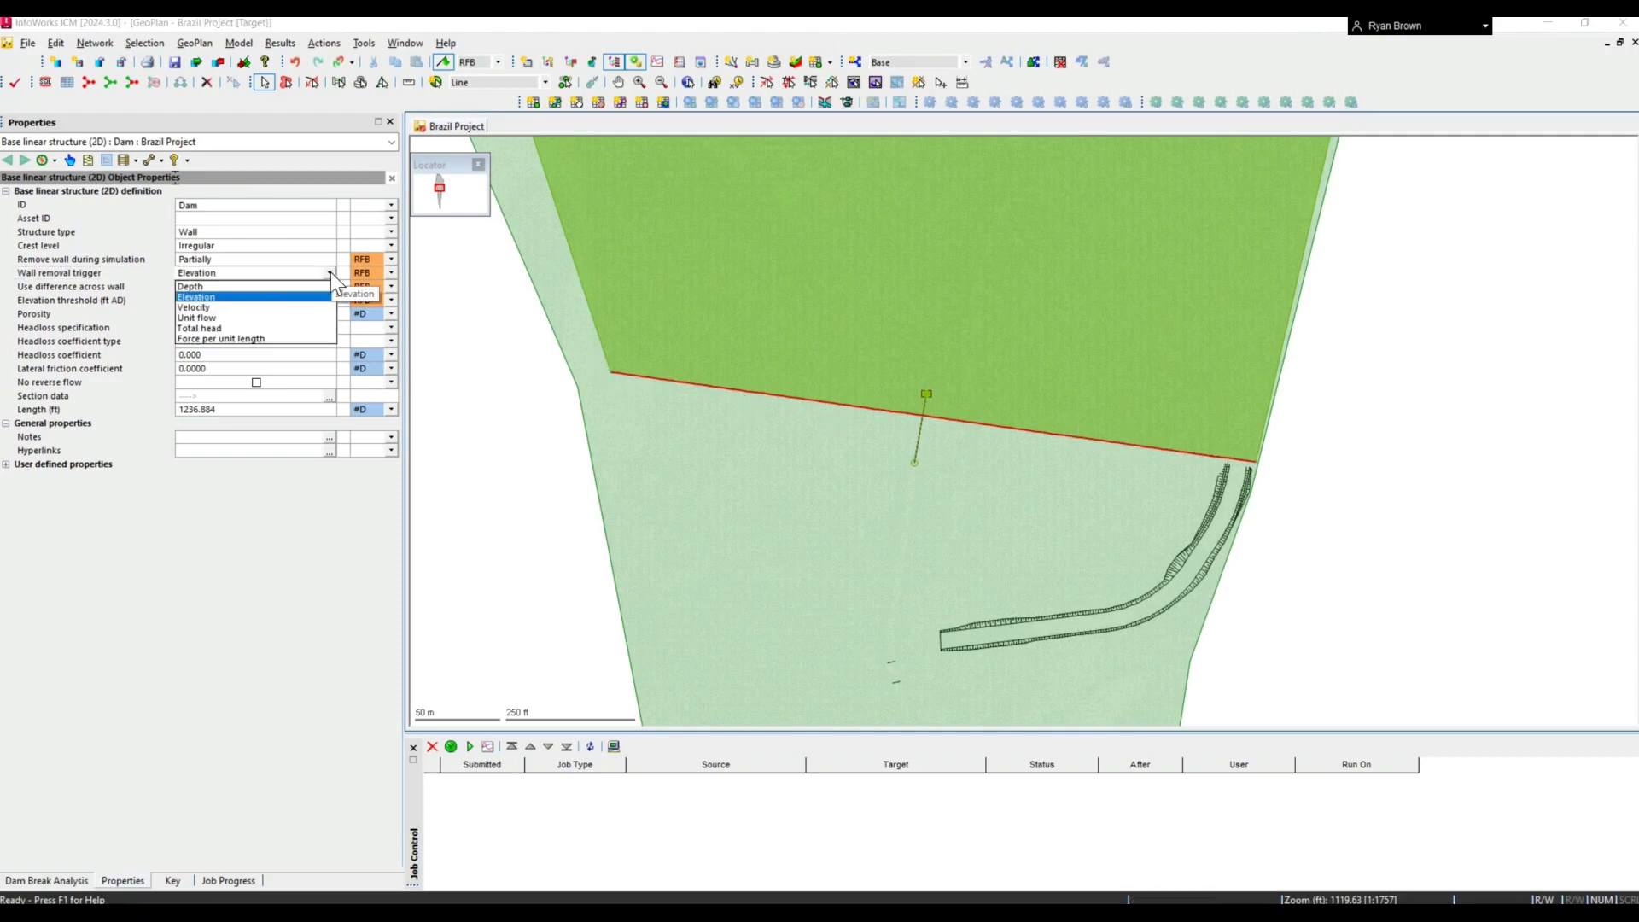
click(204, 314)
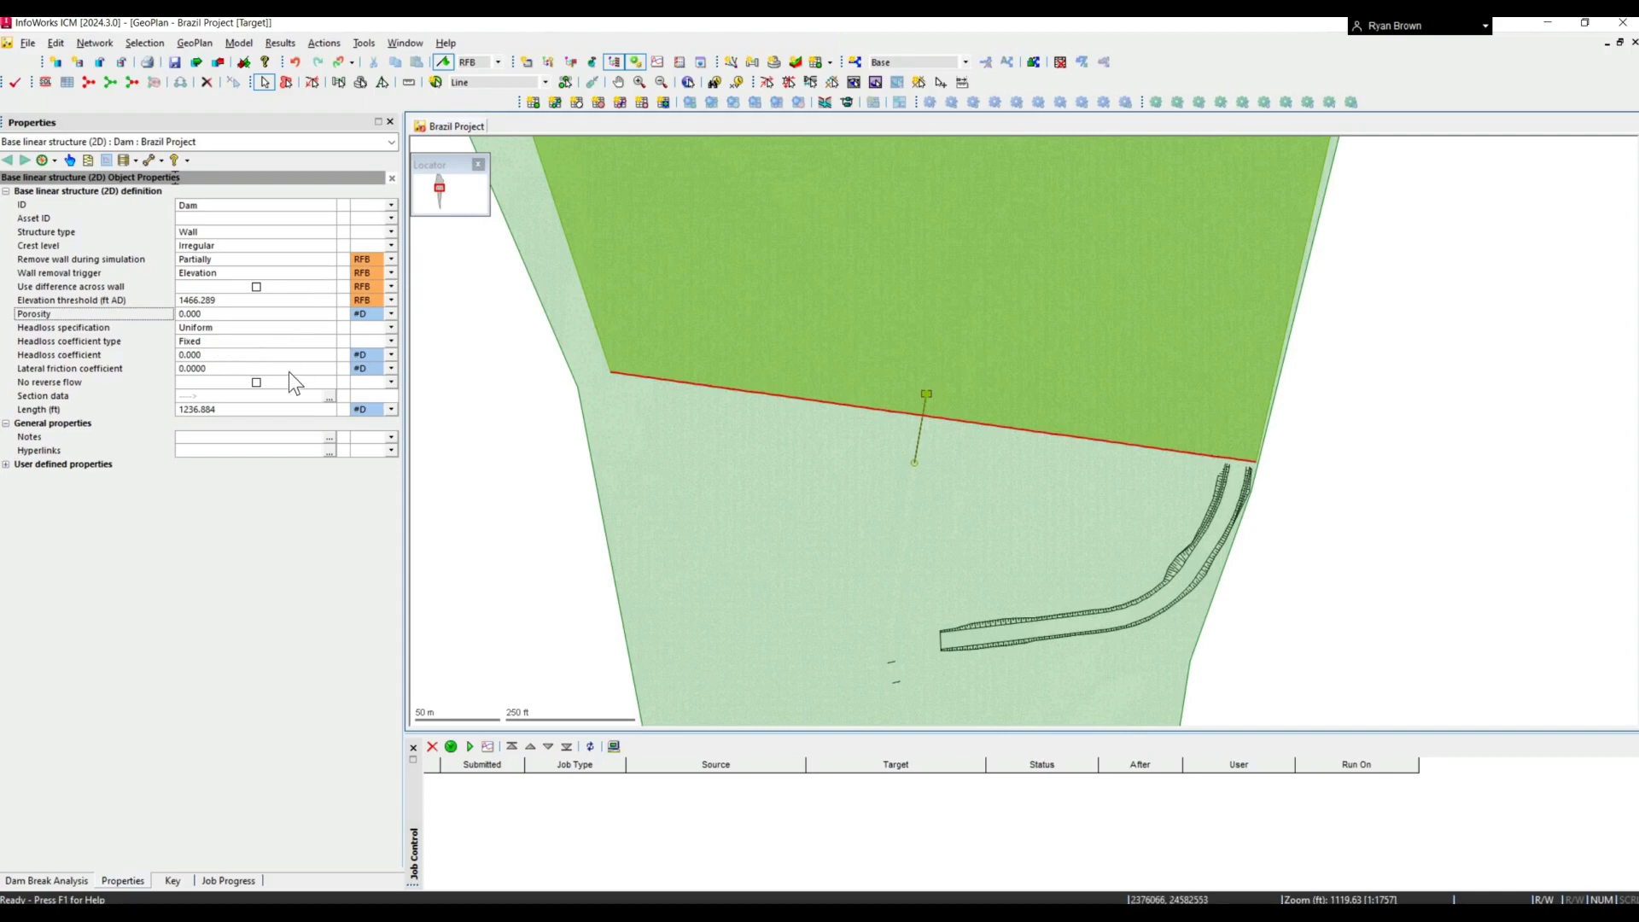
- Switch the Brazil Project to the Breach with RTC scenario and select the Dam base linear structure to show its properties
click(902, 66)
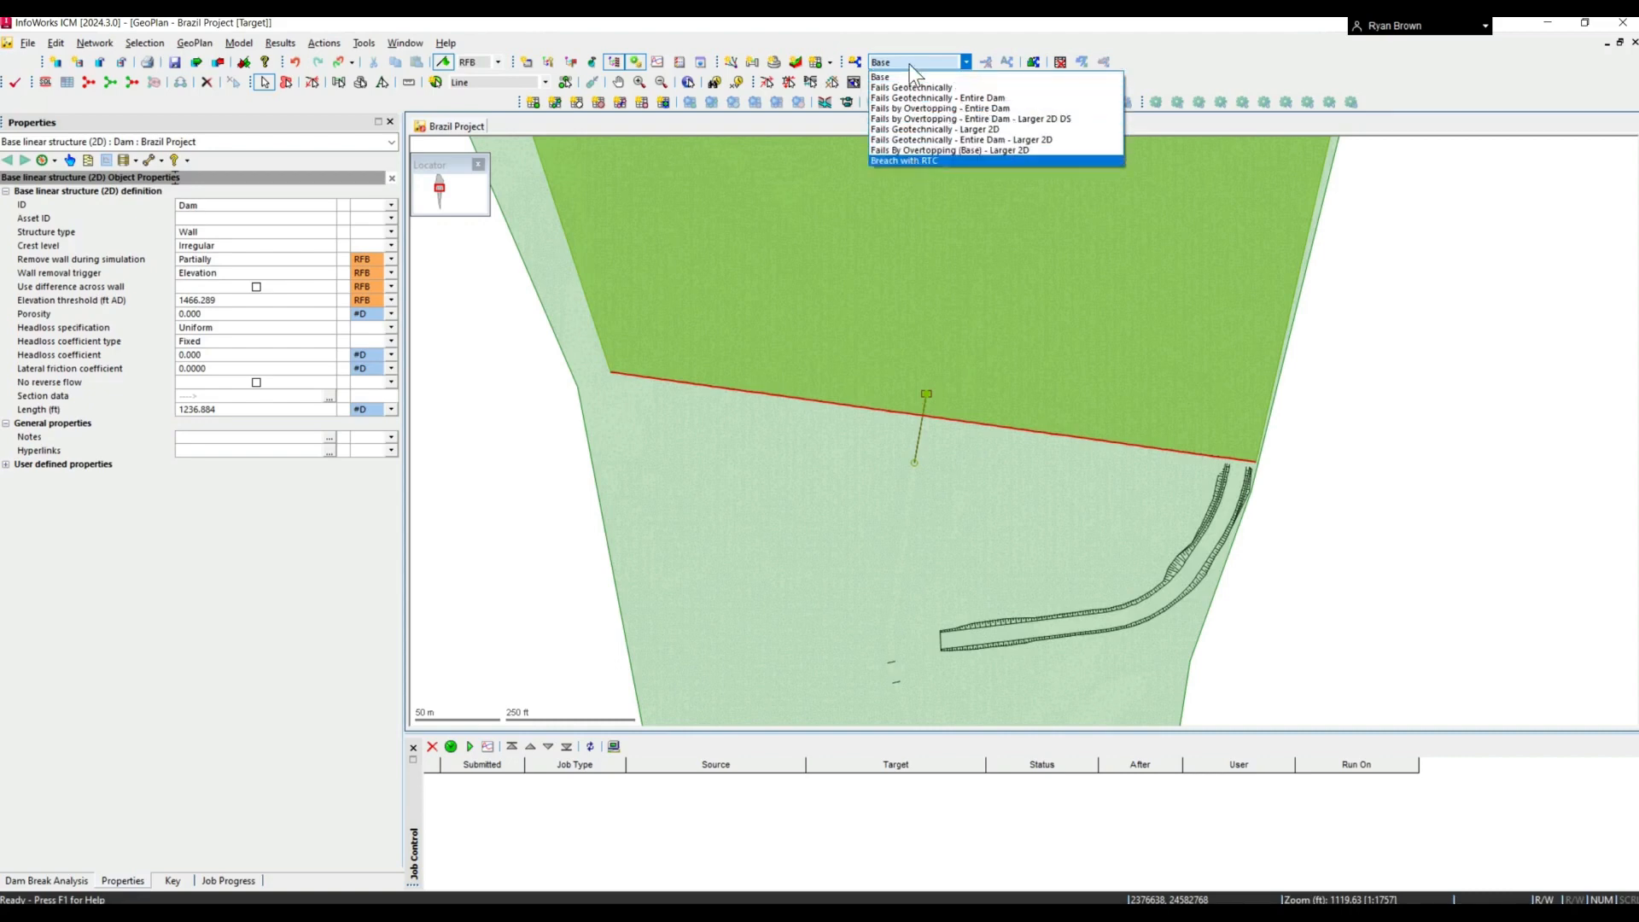
click(914, 159)
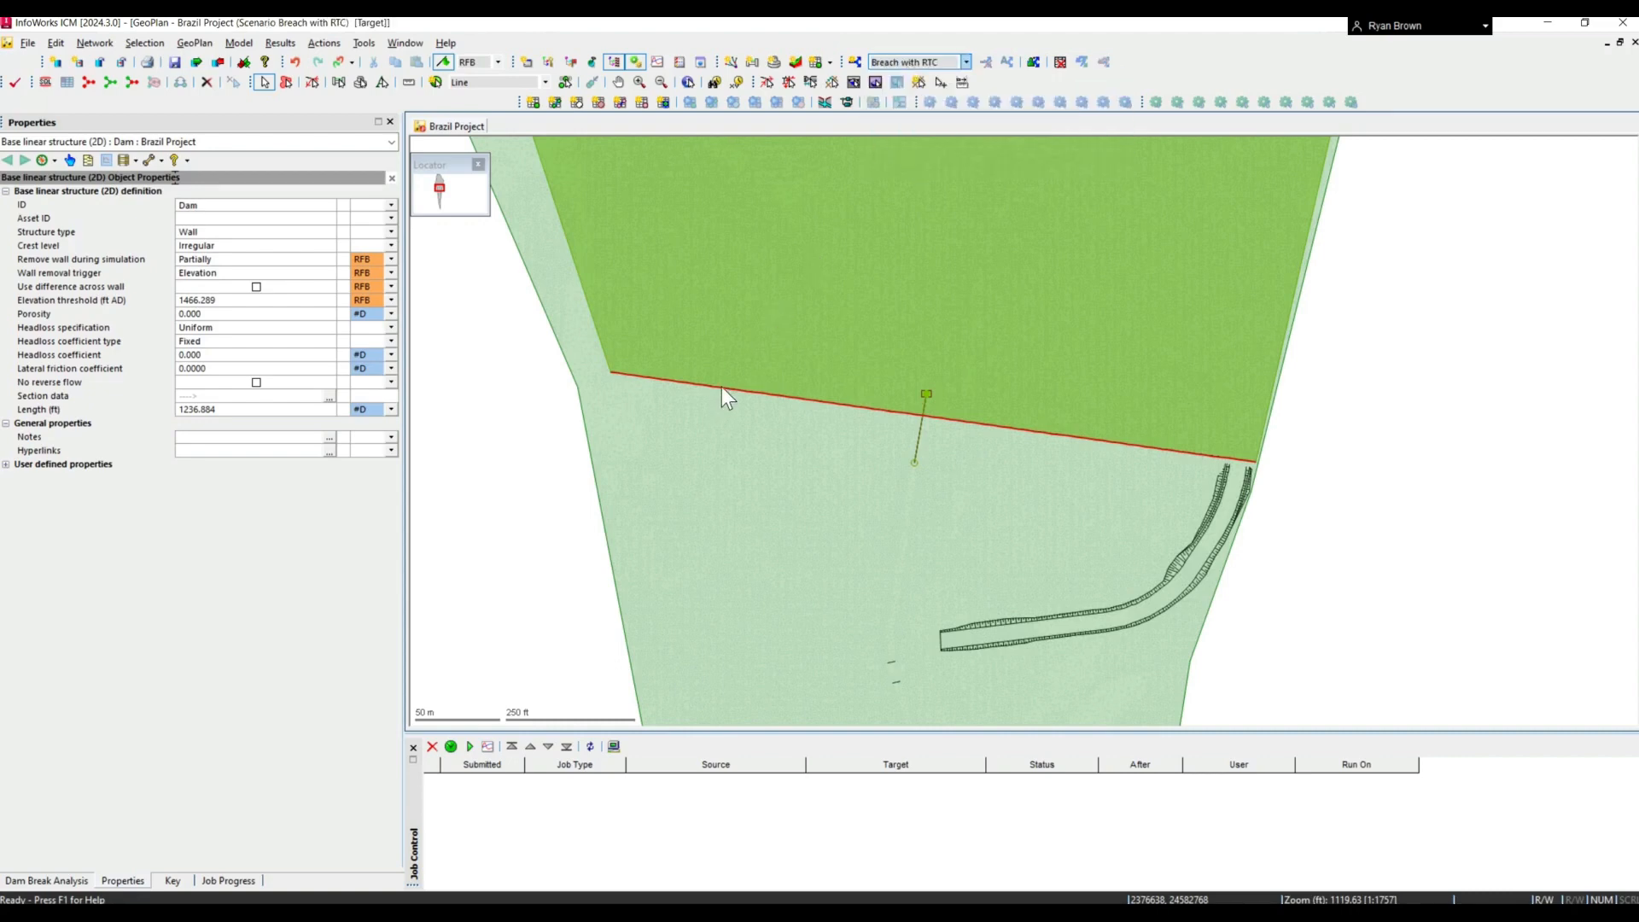
click(699, 387)
click(877, 536)
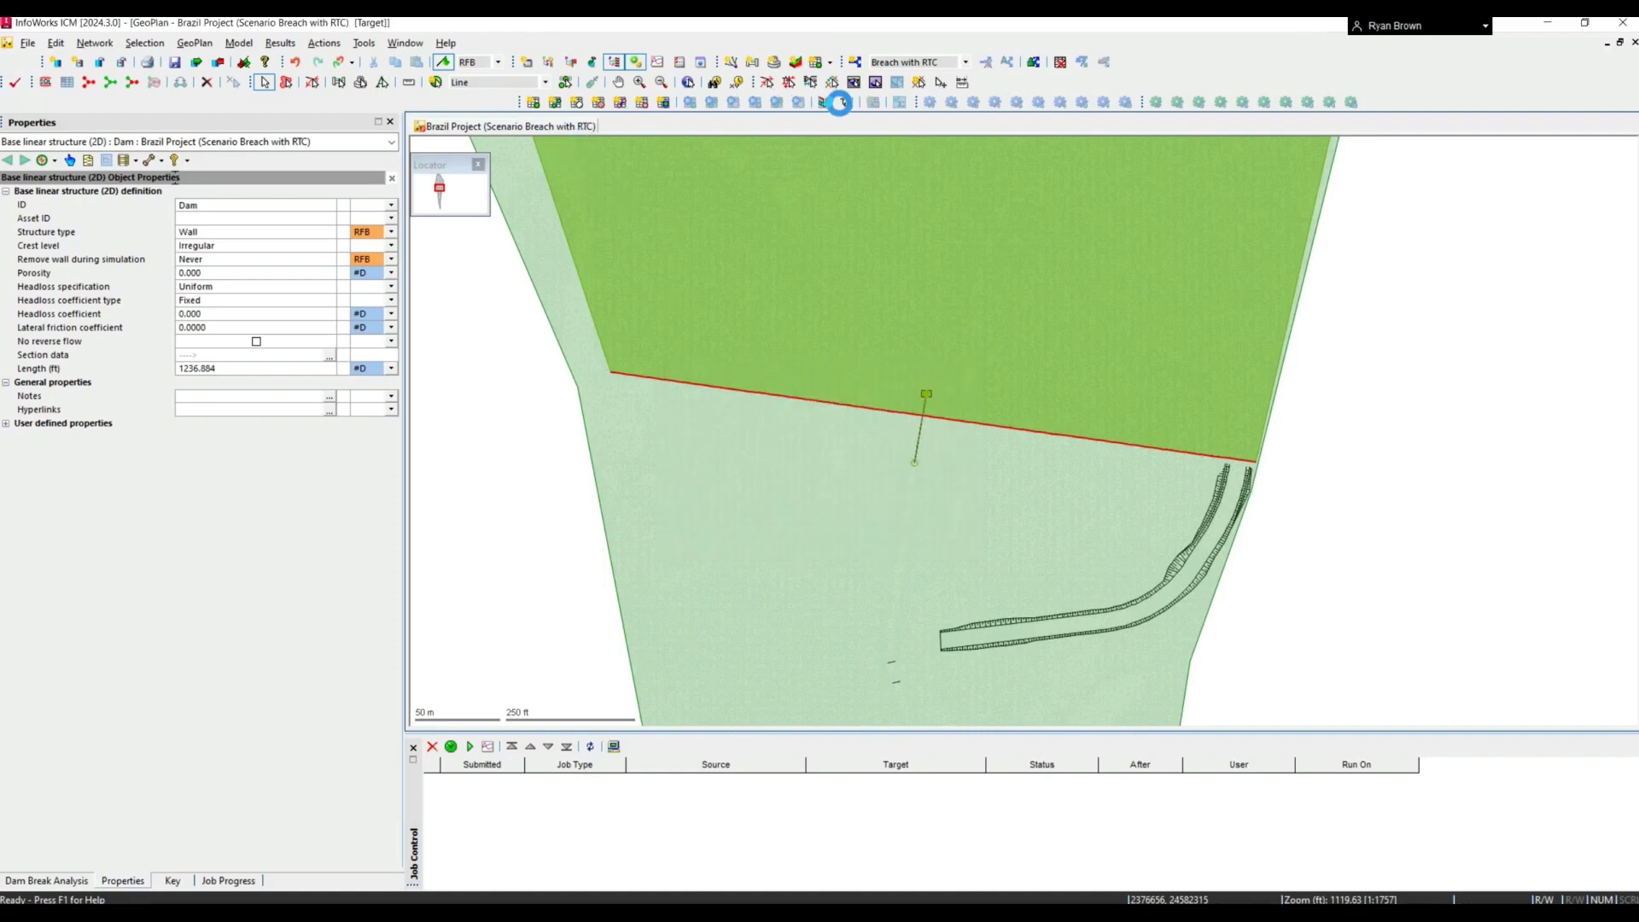
- Open the Real Time Control editor for the Brazil Project and review the RTC1, RTC18 and RTC31 time tables
click(845, 103)
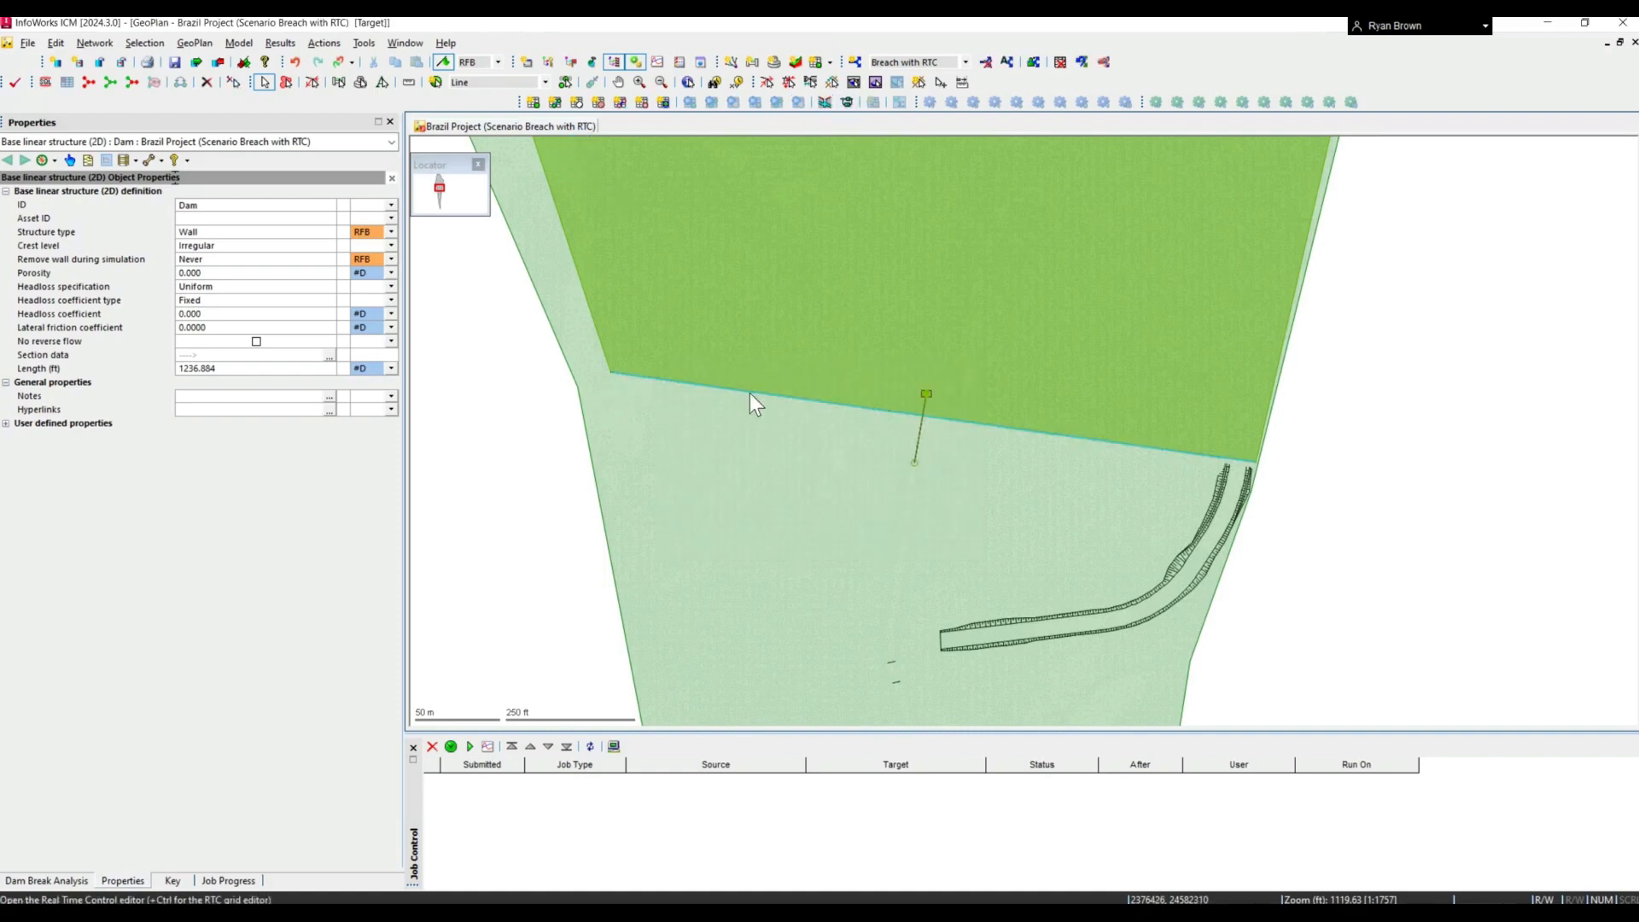
click(845, 103)
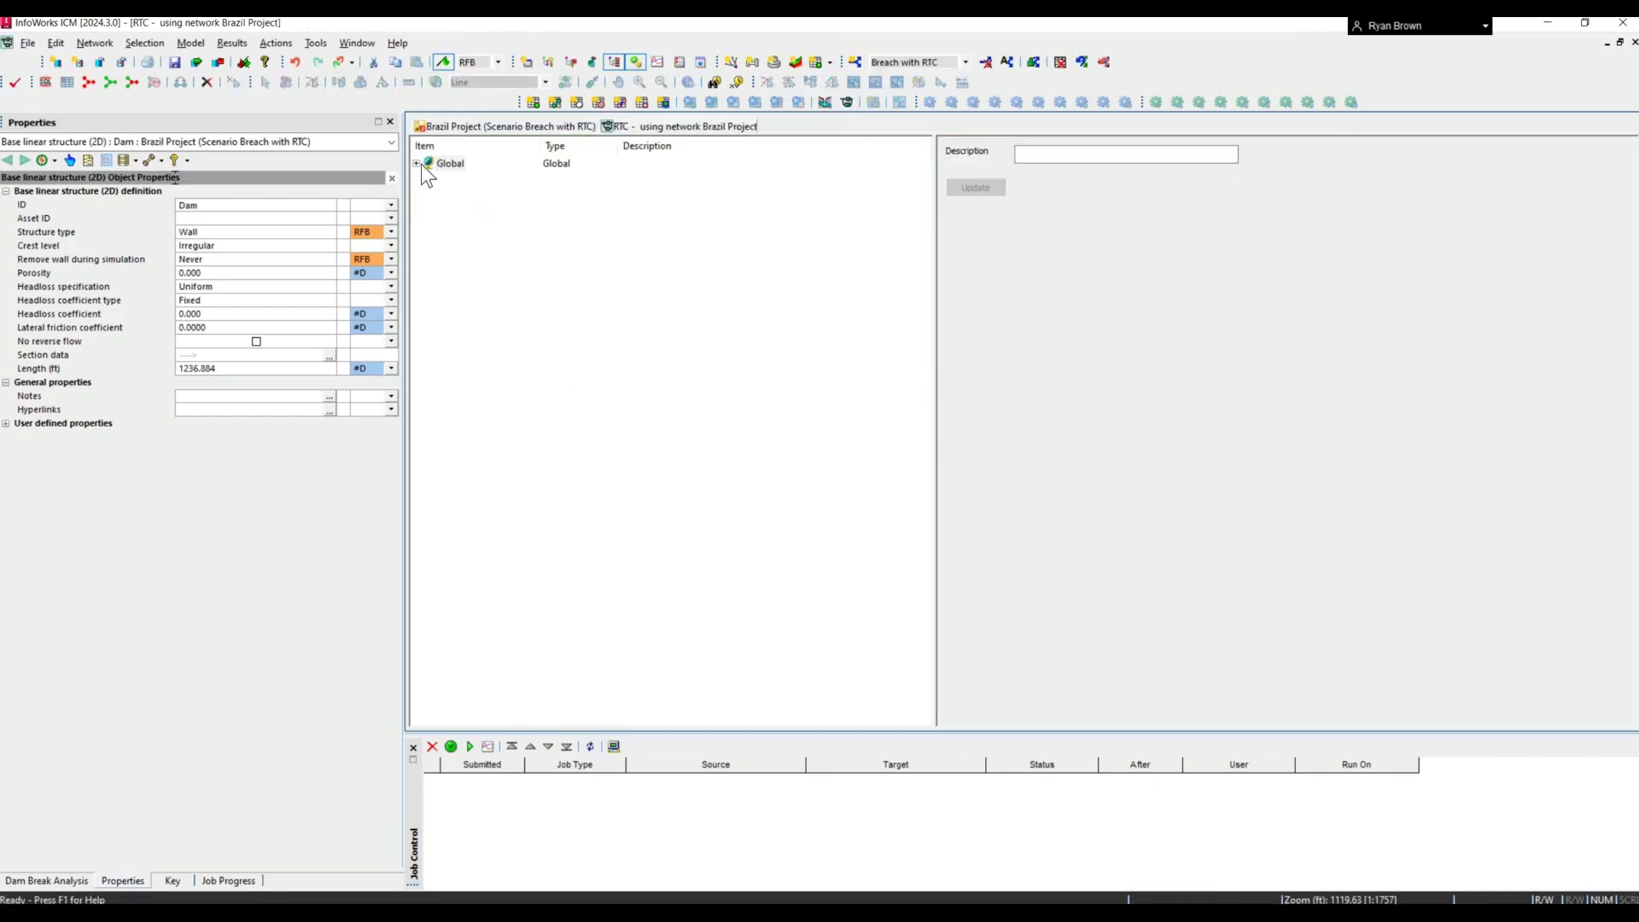
click(421, 163)
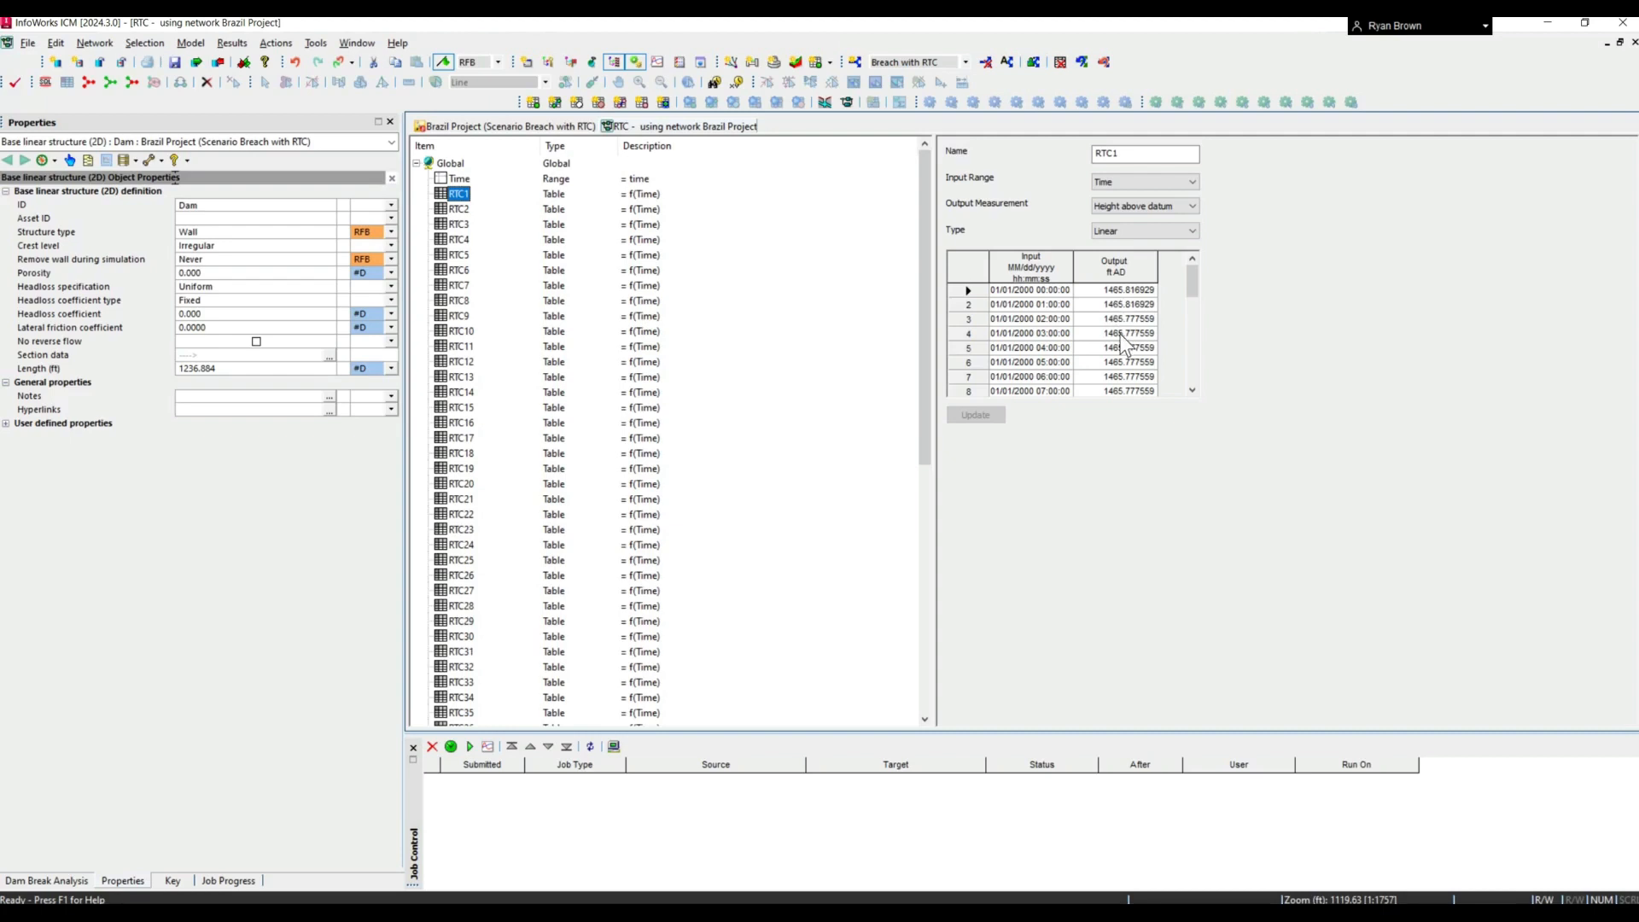
scroll(1128, 354, down, 6)
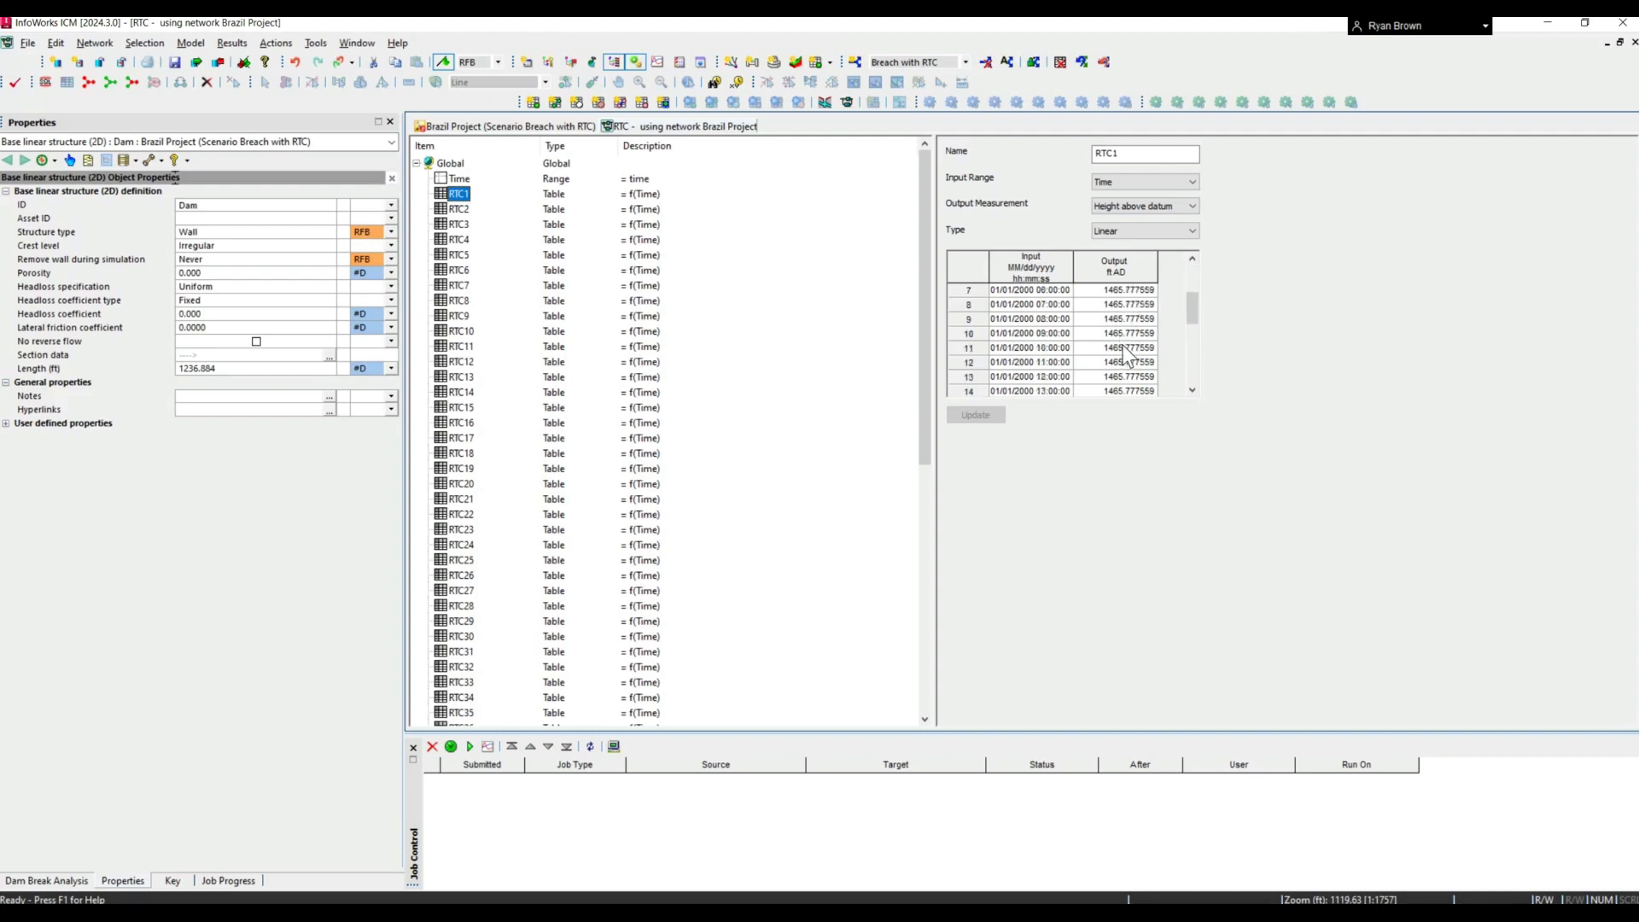
click(465, 454)
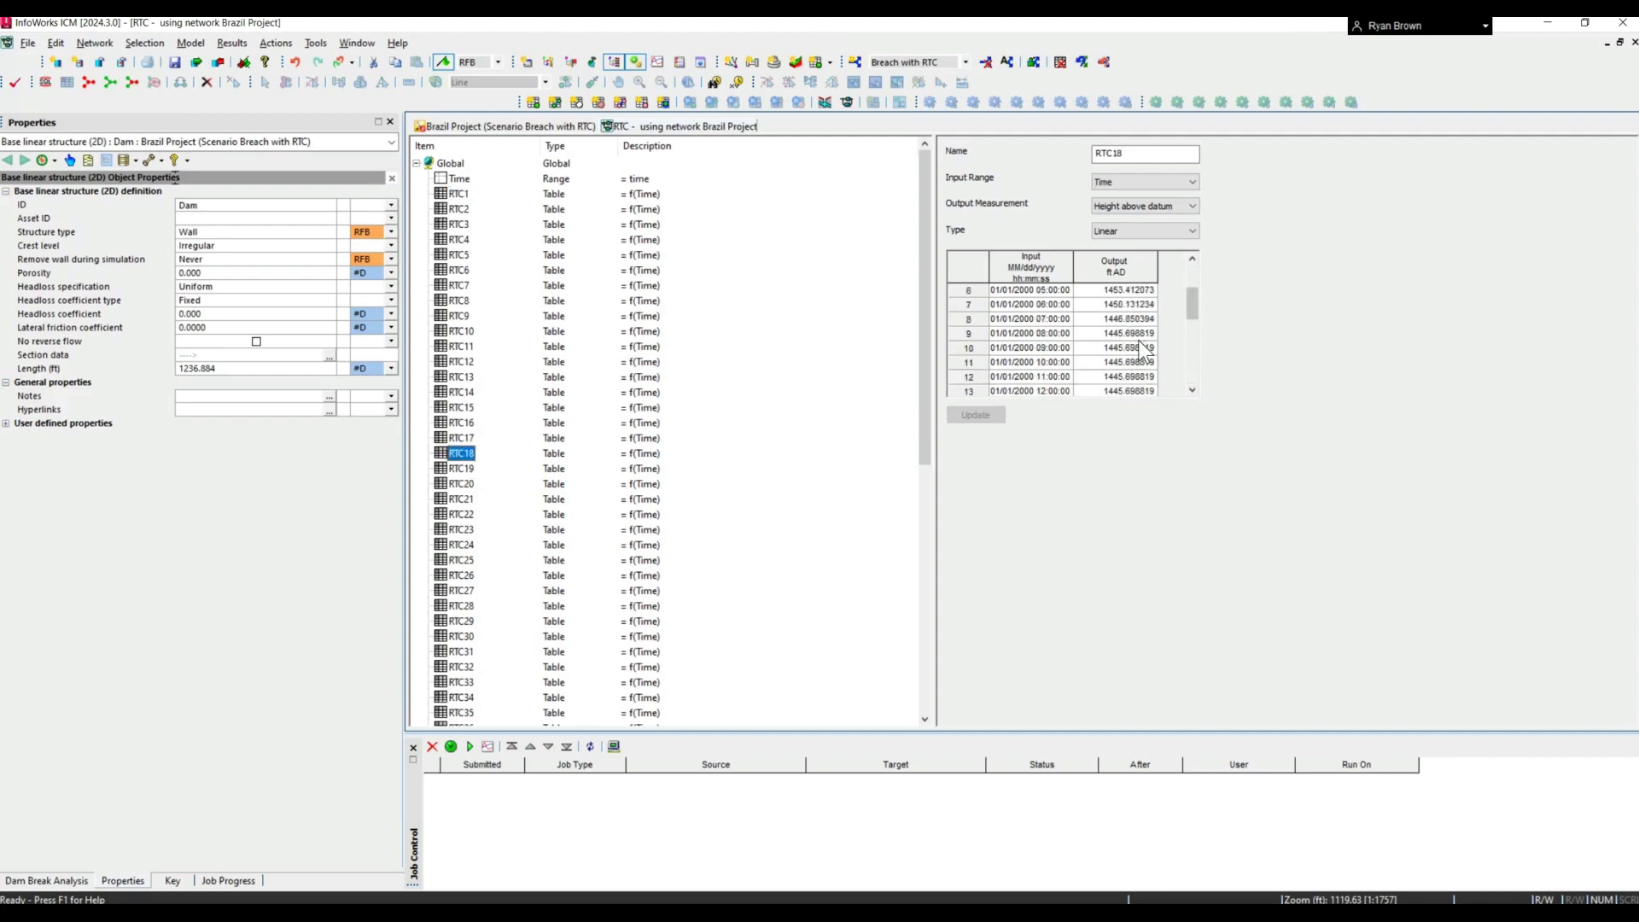
click(461, 652)
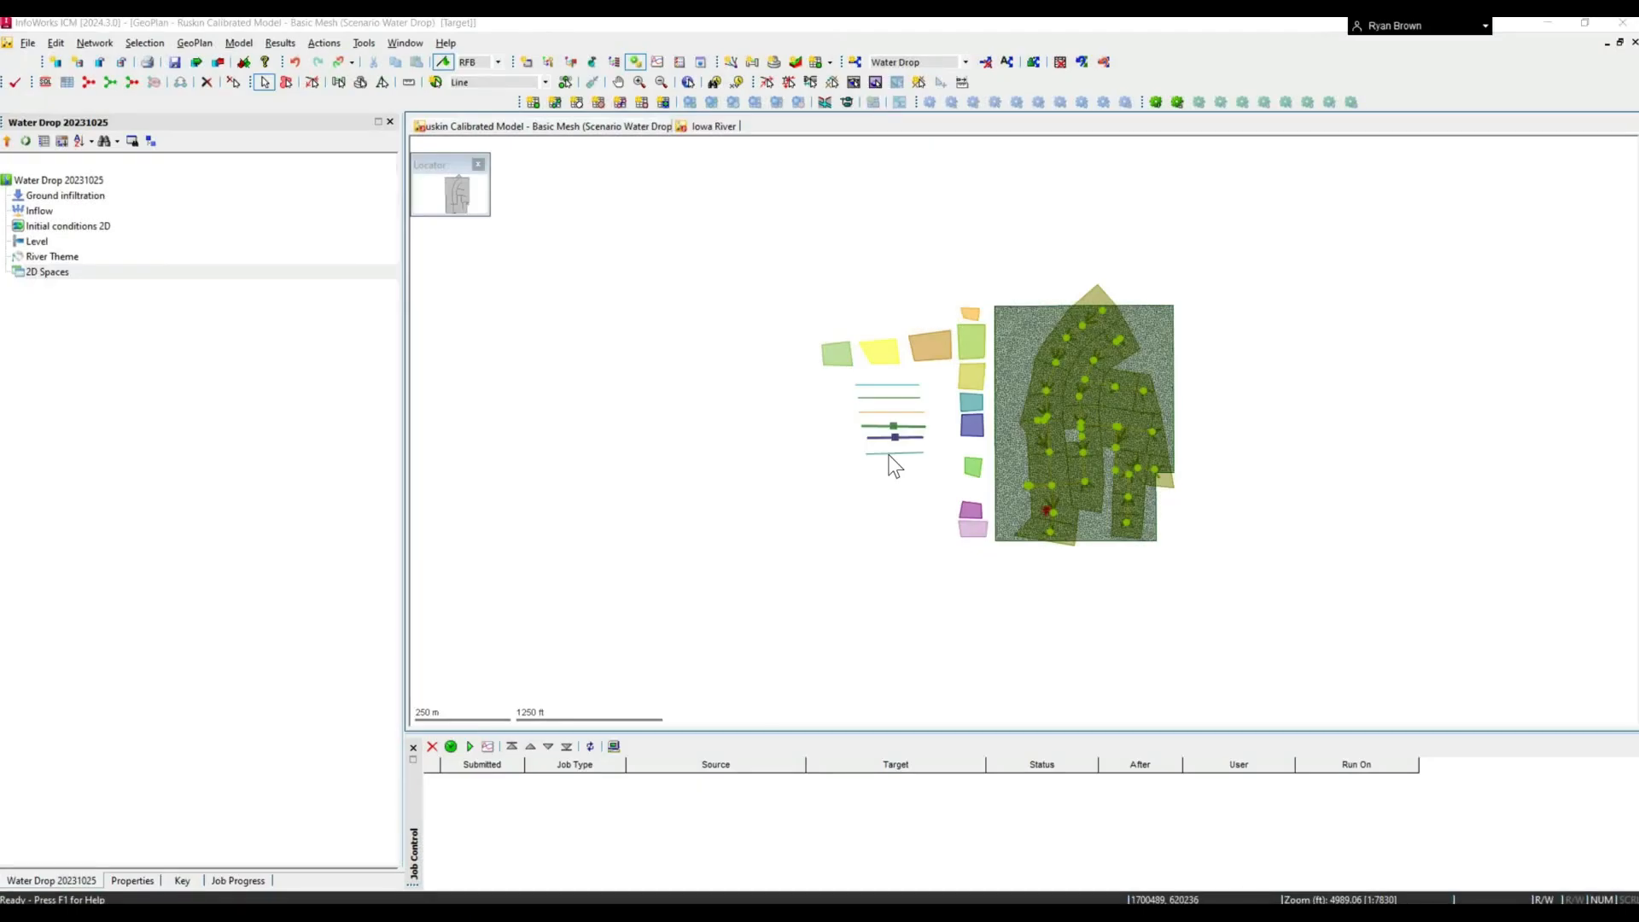
- In the Ruskin model's Water Drop scenario, show the Porous Wall's properties and review its crest level options, keeping Infinite
double_click(888, 454)
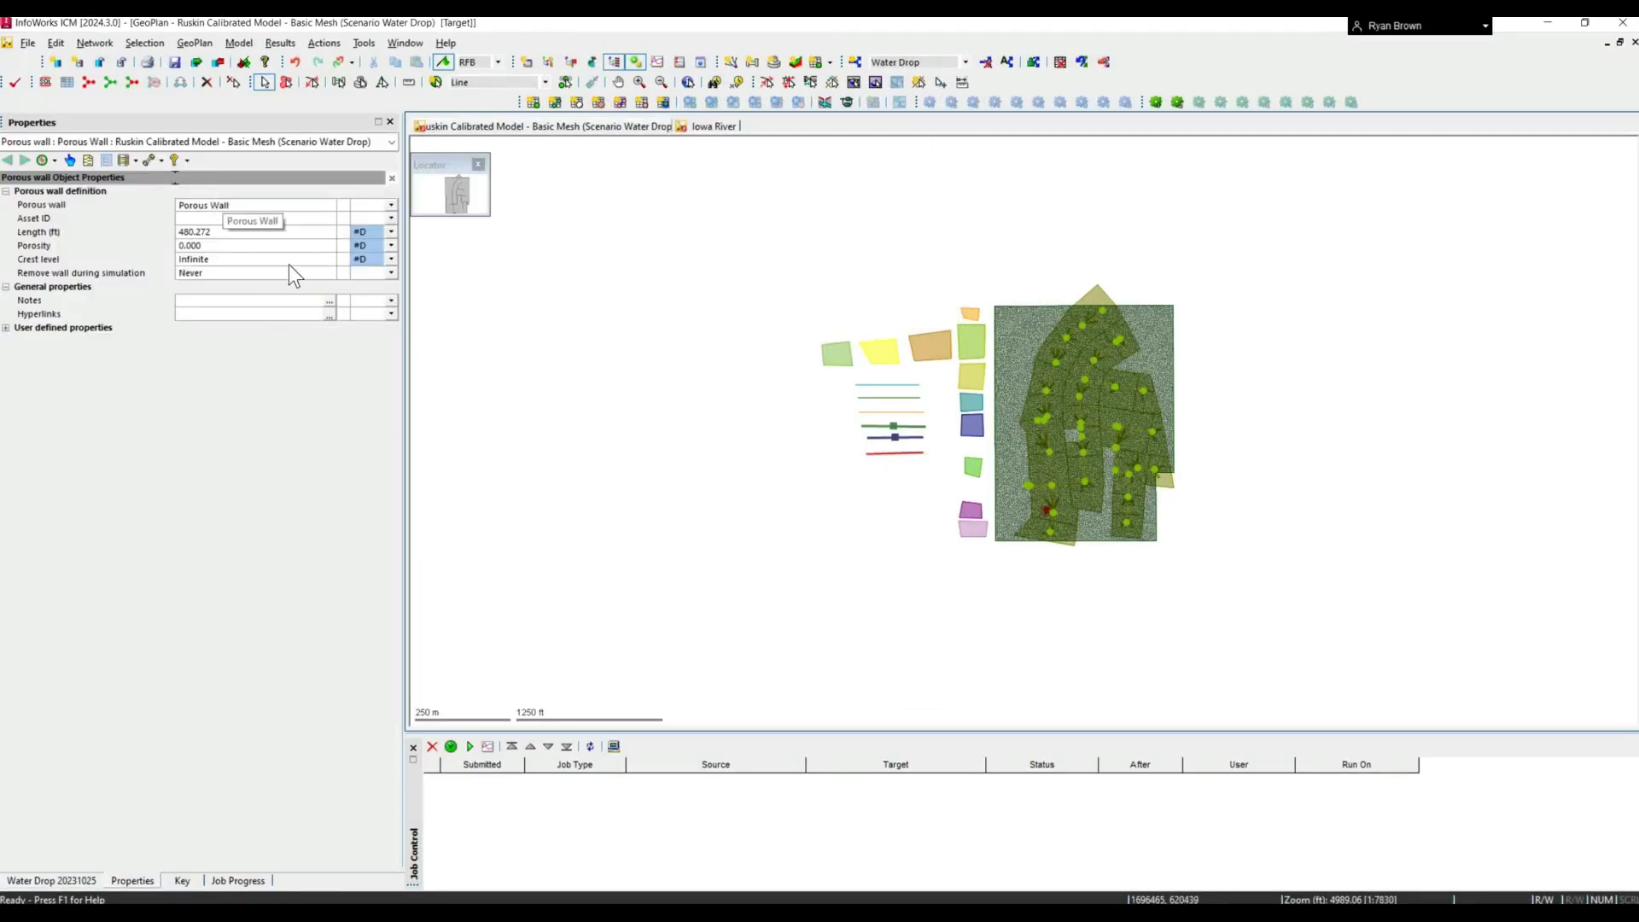
click(331, 263)
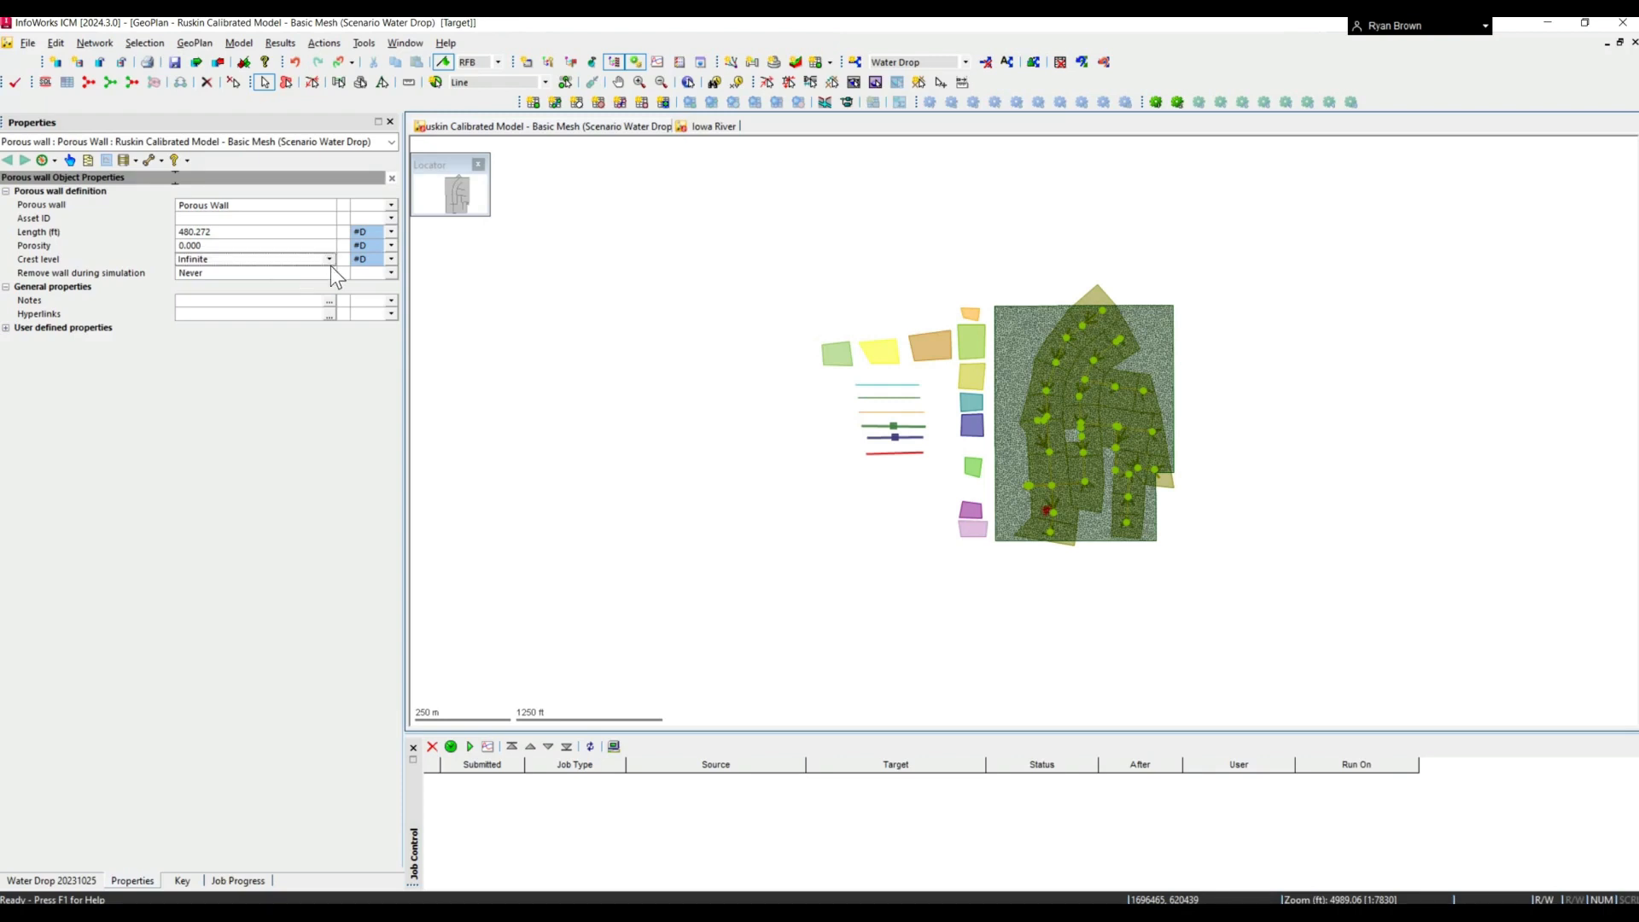
click(330, 263)
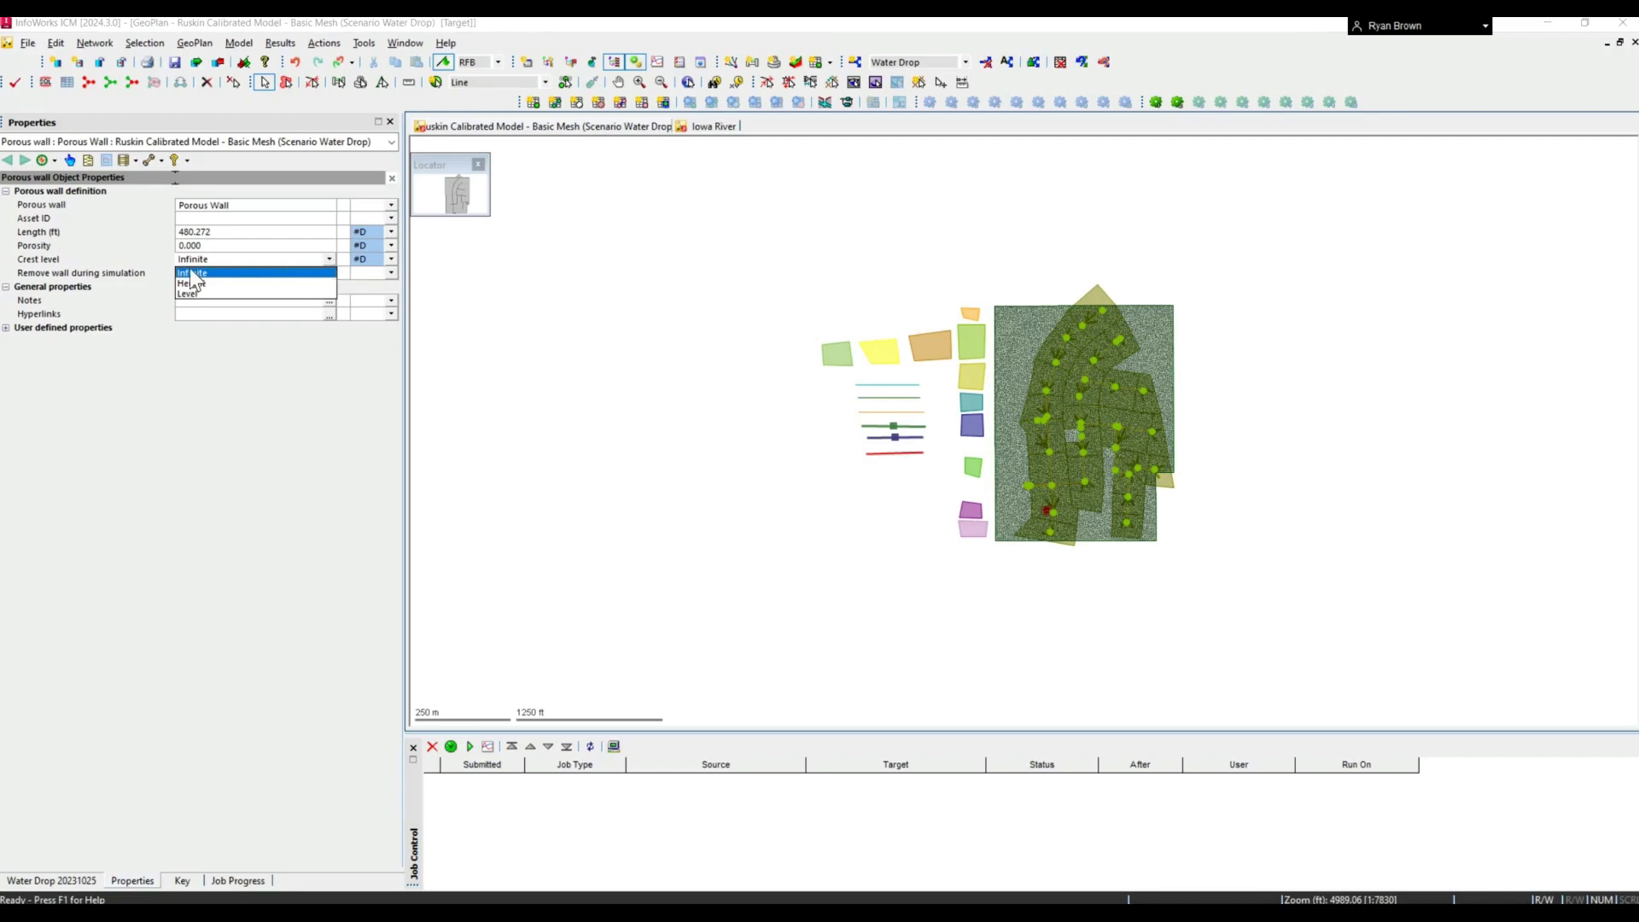
click(217, 442)
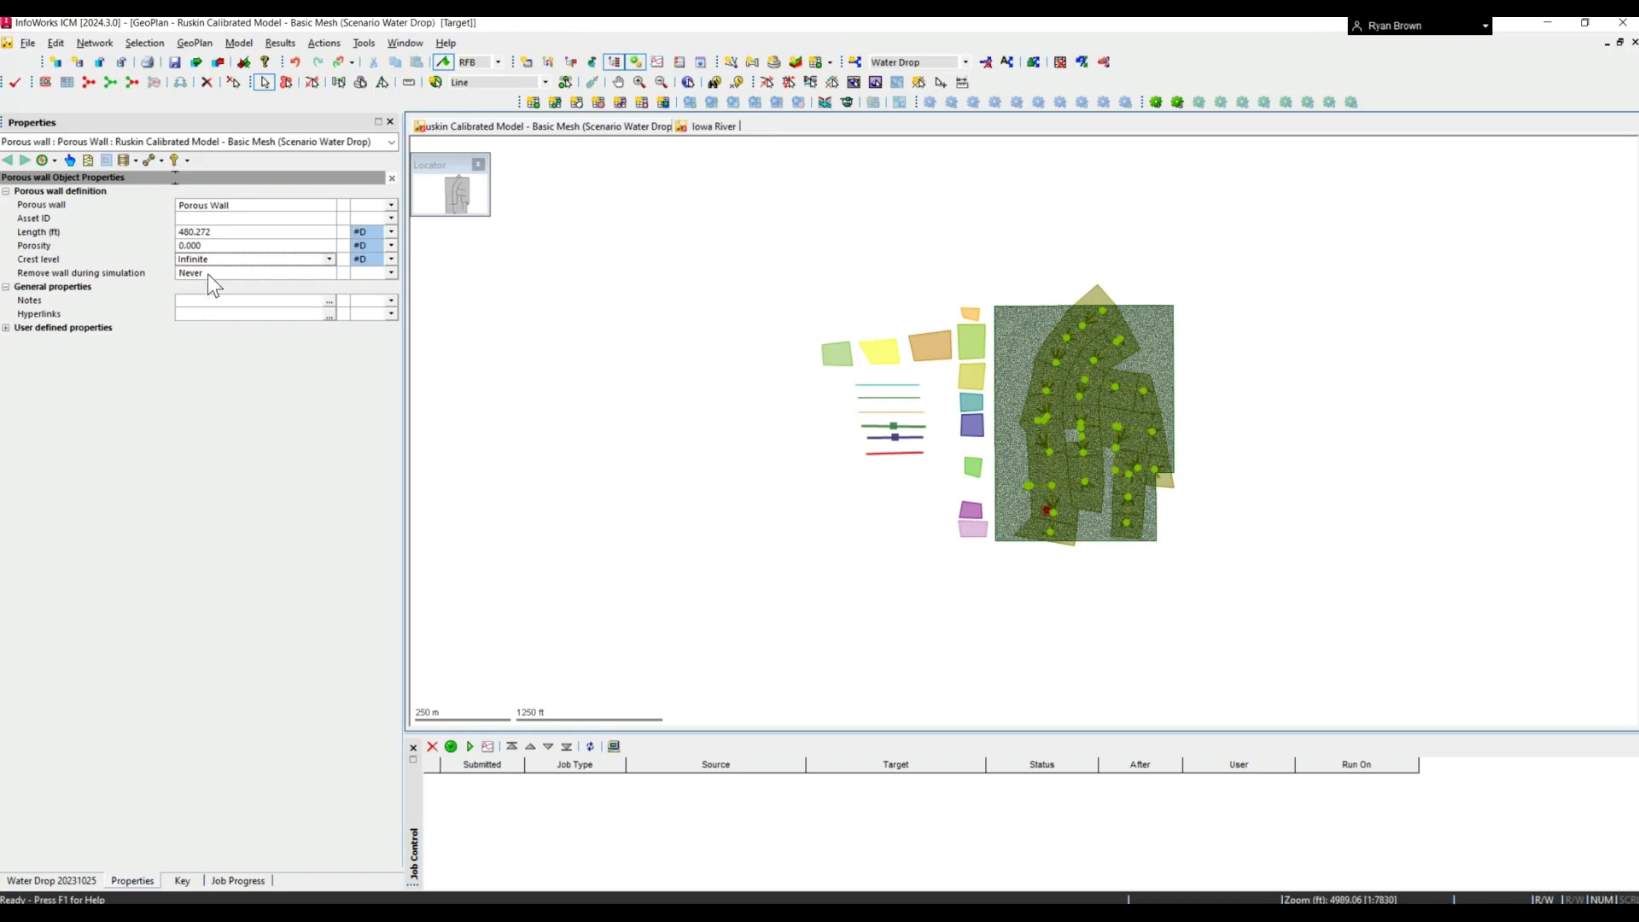
- Set the Porous Wall to be removed Fully during simulation and check its depth threshold setting
click(331, 275)
click(330, 273)
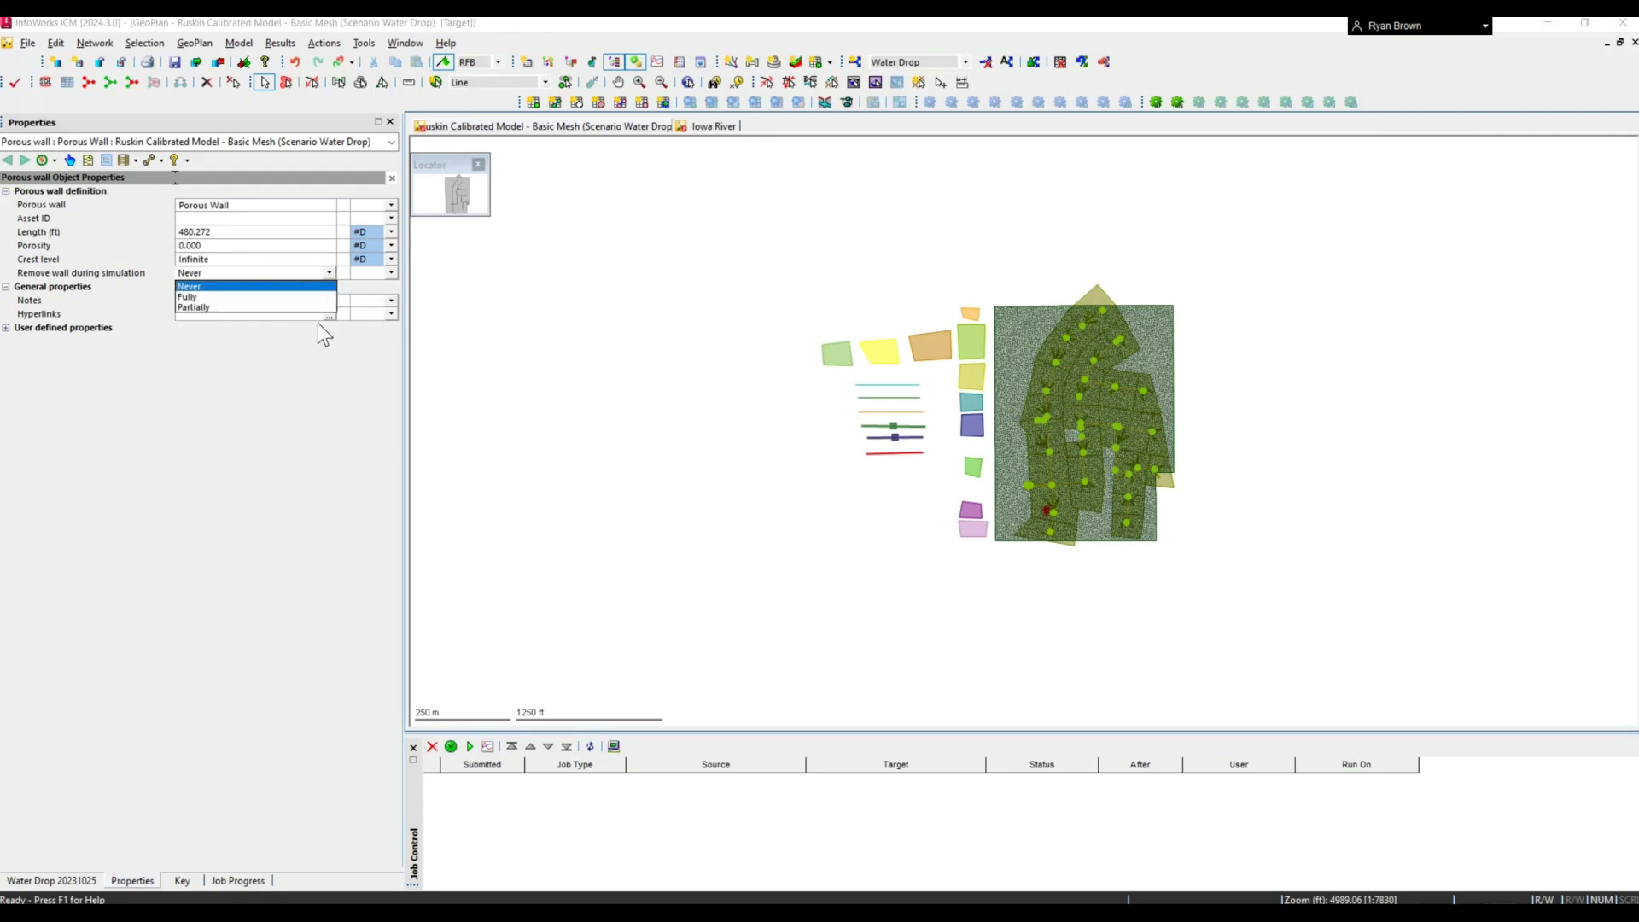
click(194, 297)
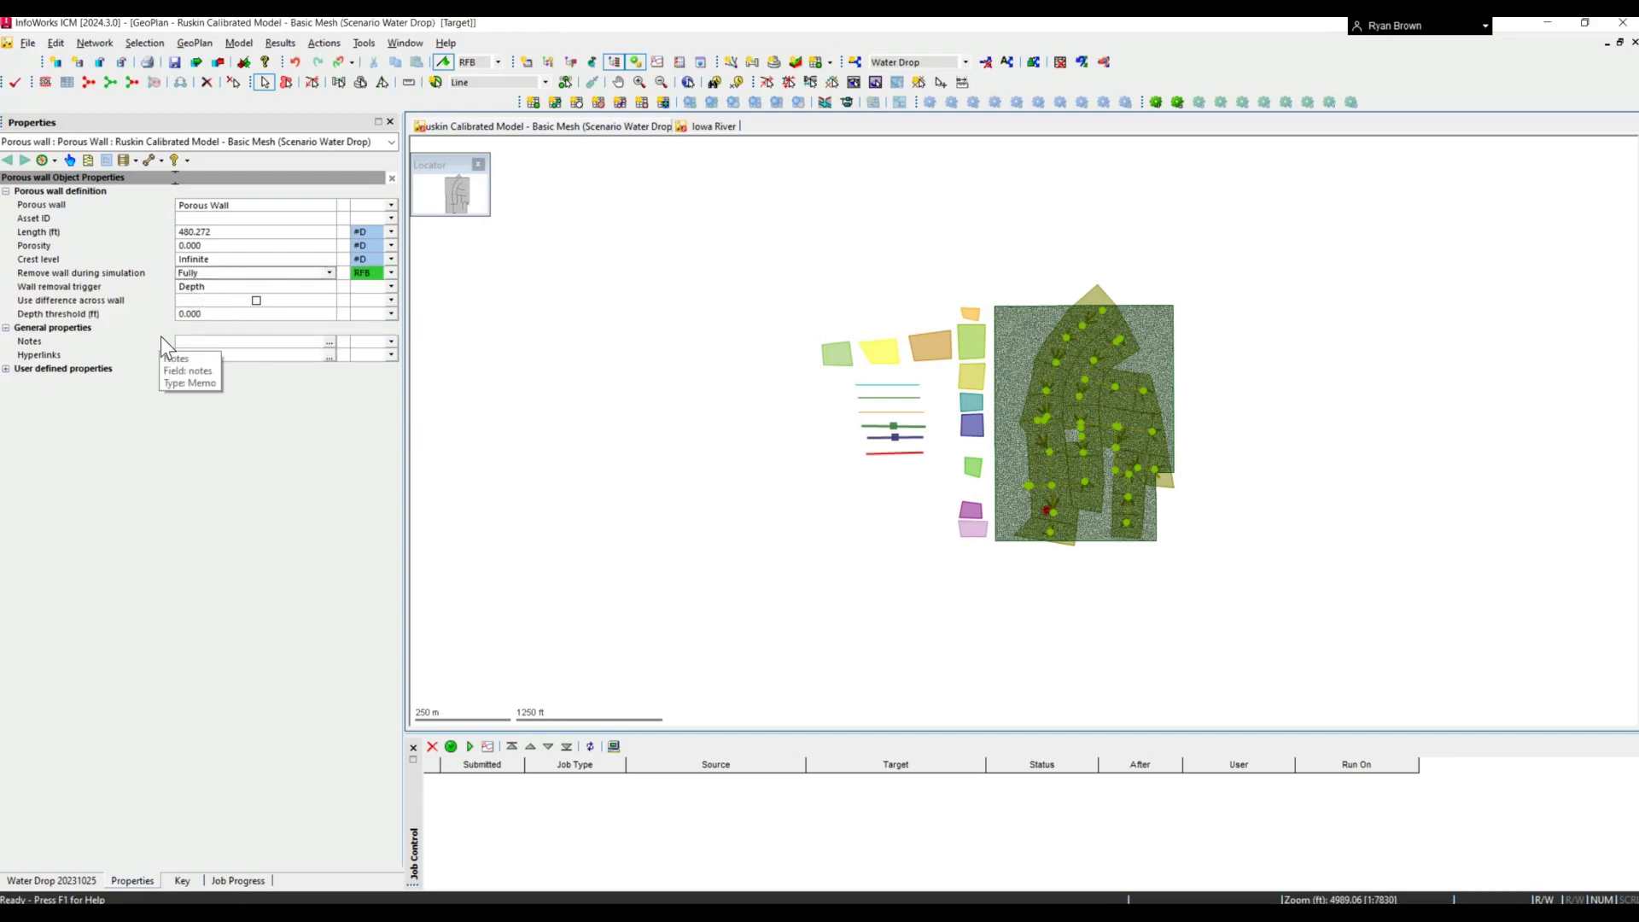
click(229, 316)
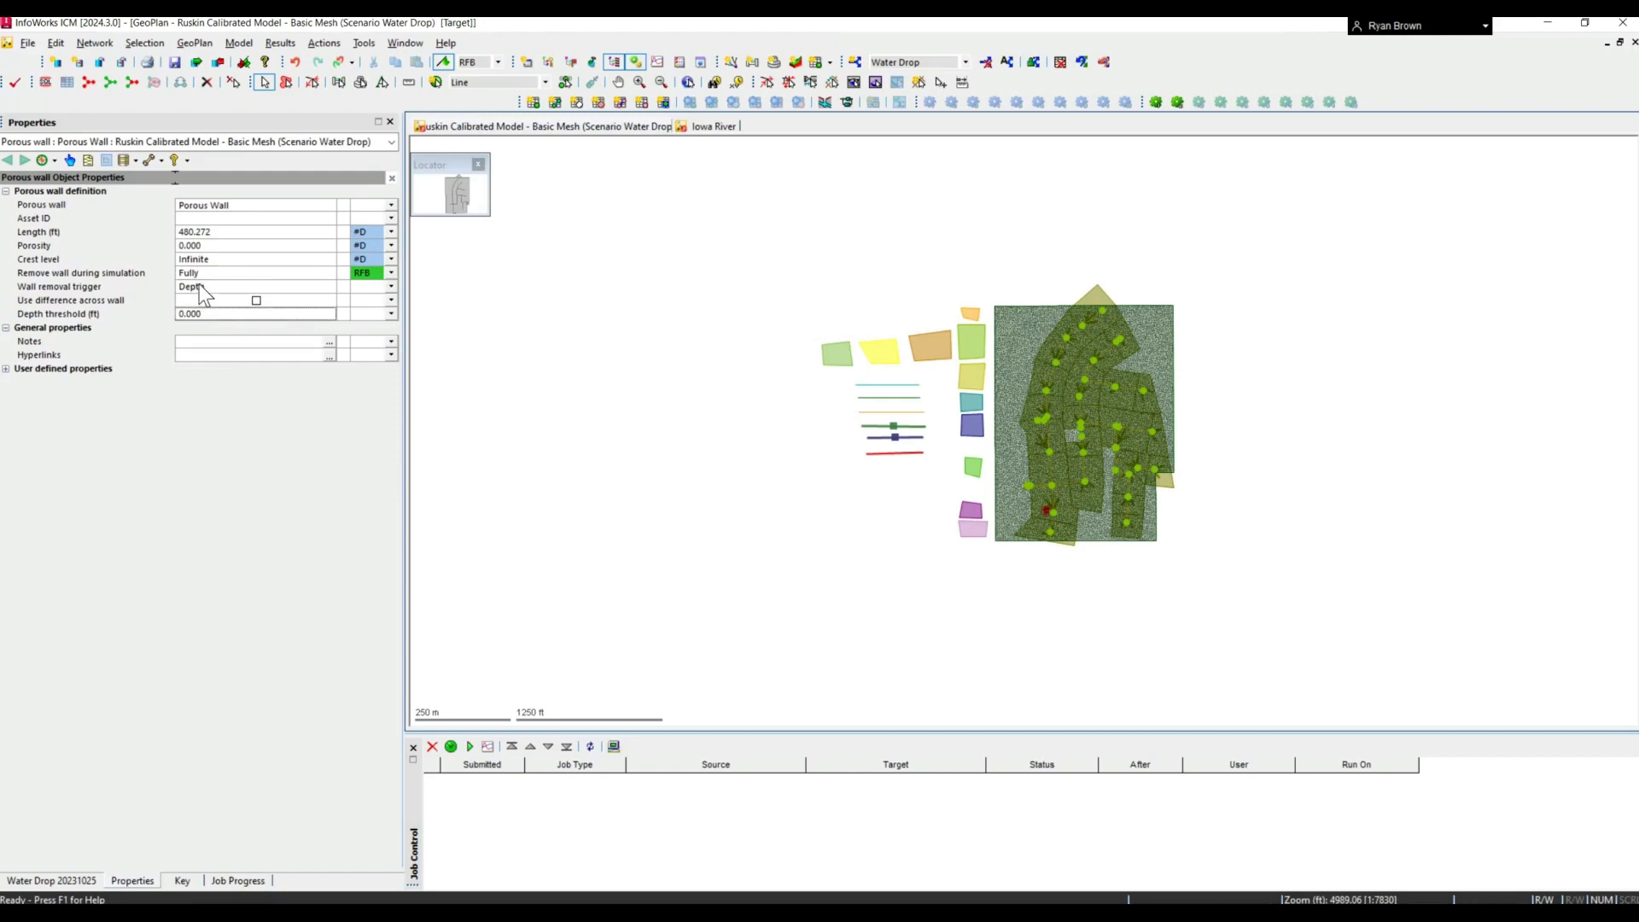
- Review the Porous Wall's available removal triggers, keeping Depth, and check its porosity setting
click(322, 288)
click(324, 288)
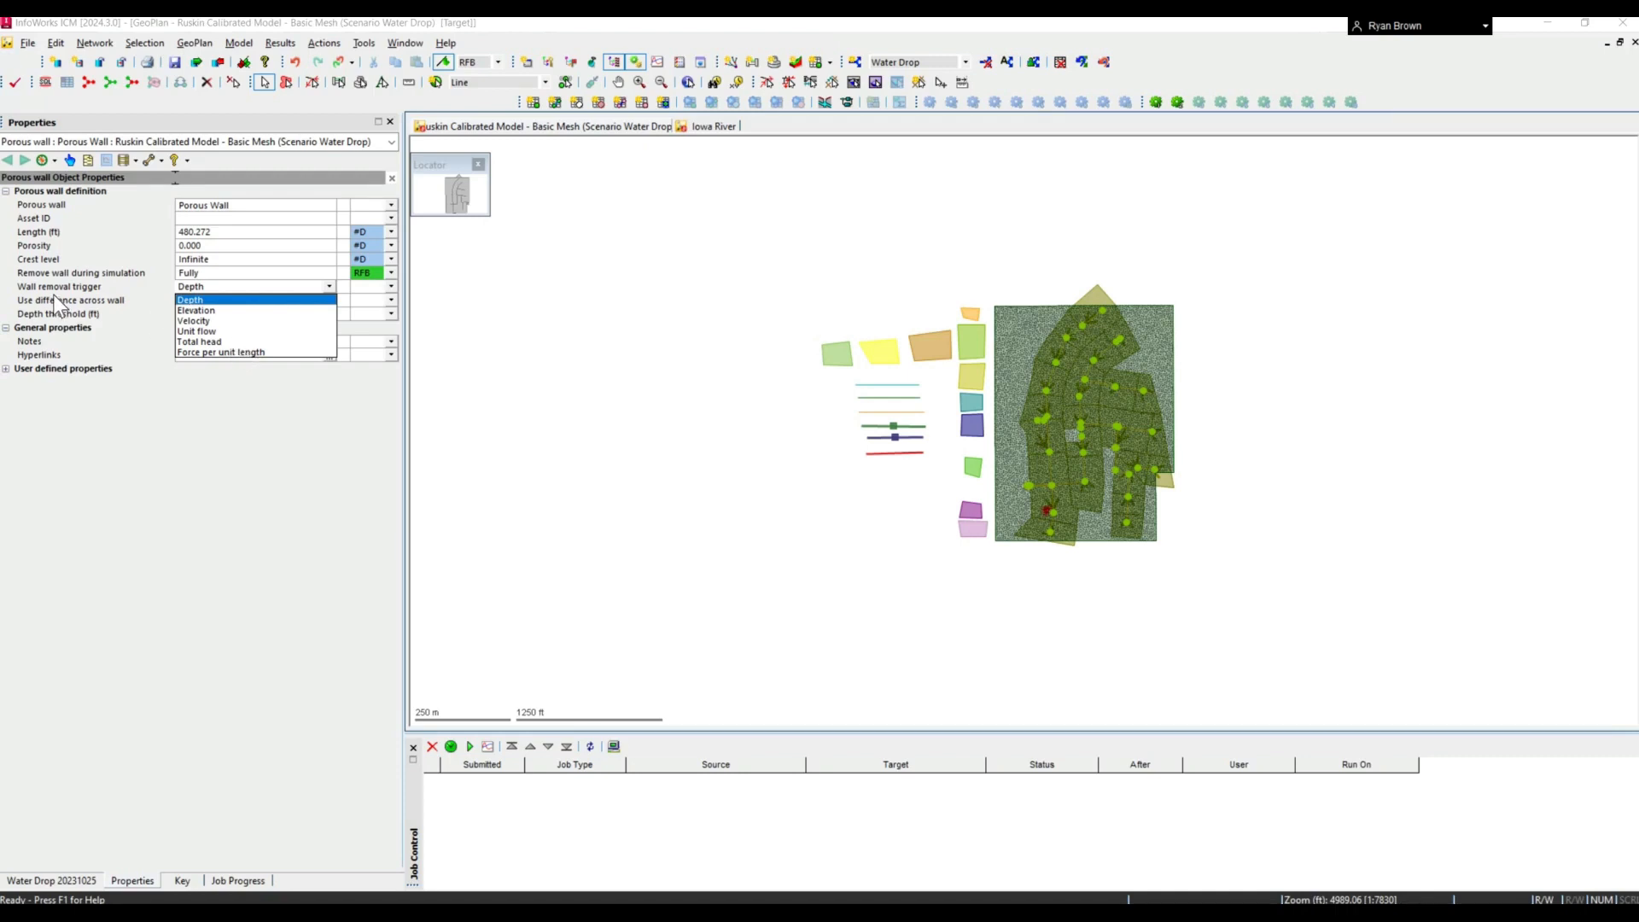
click(239, 398)
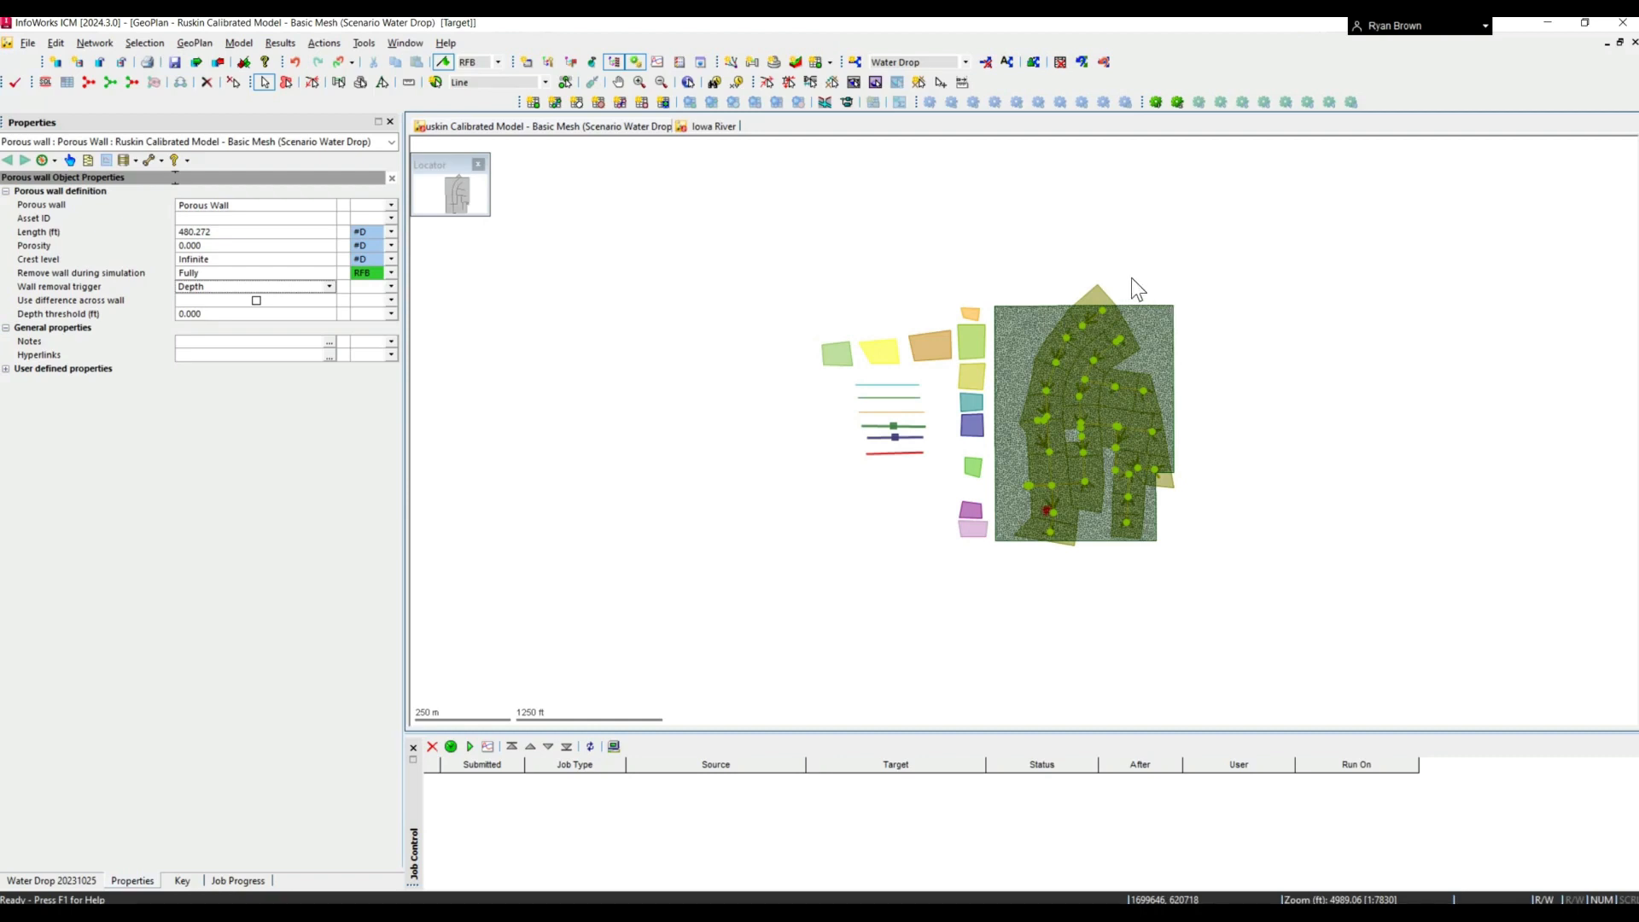
click(197, 248)
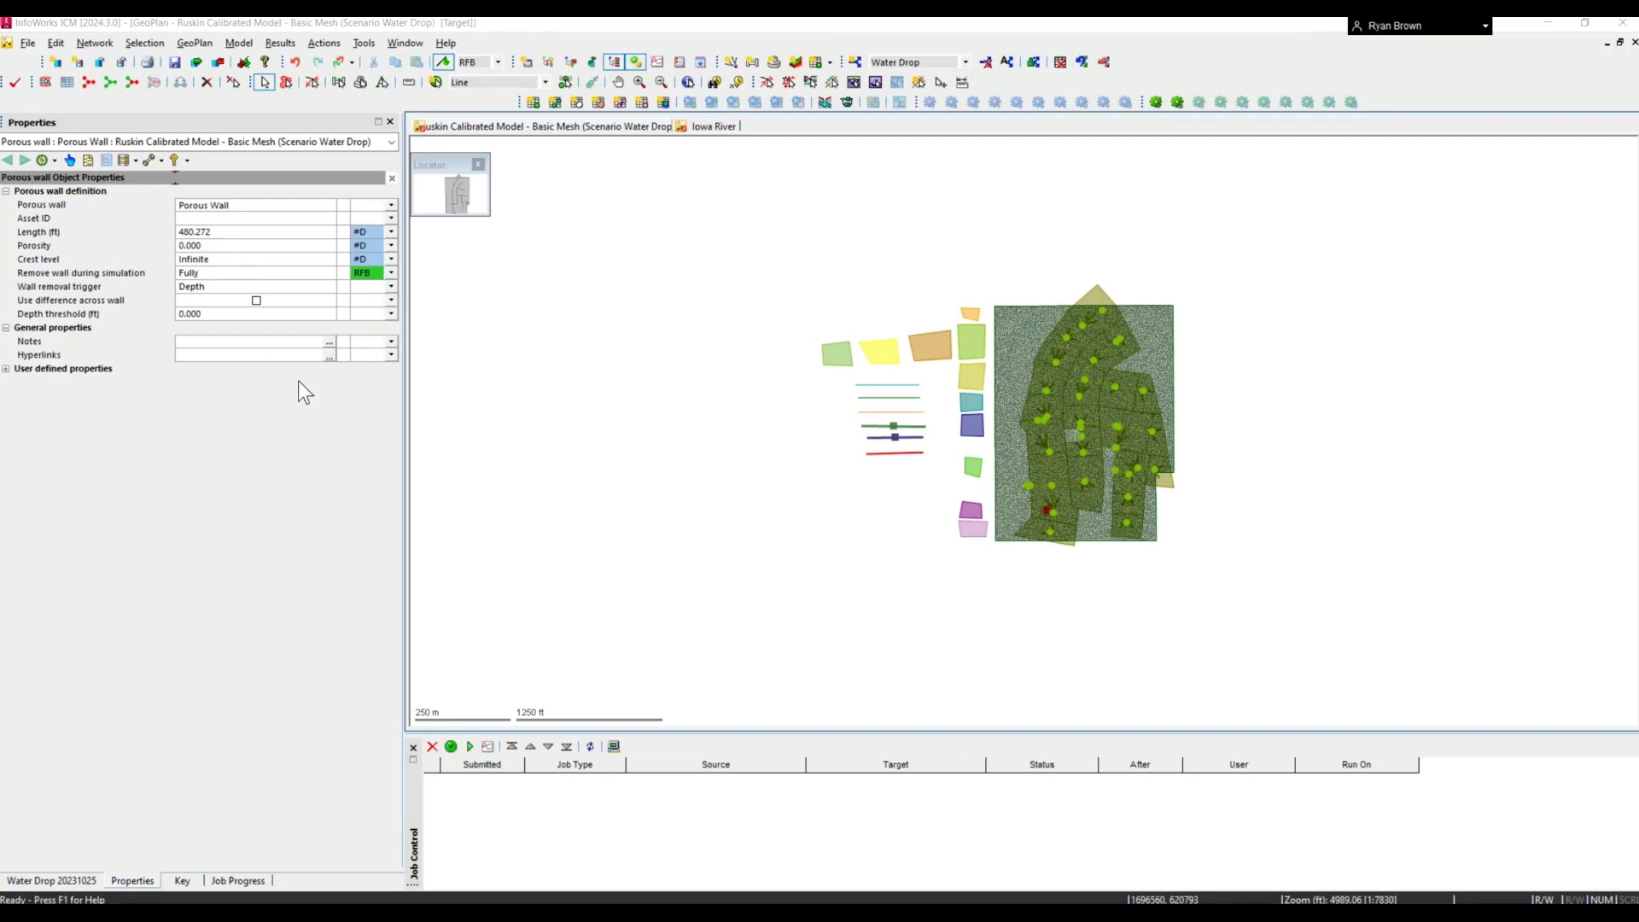
click(250, 245)
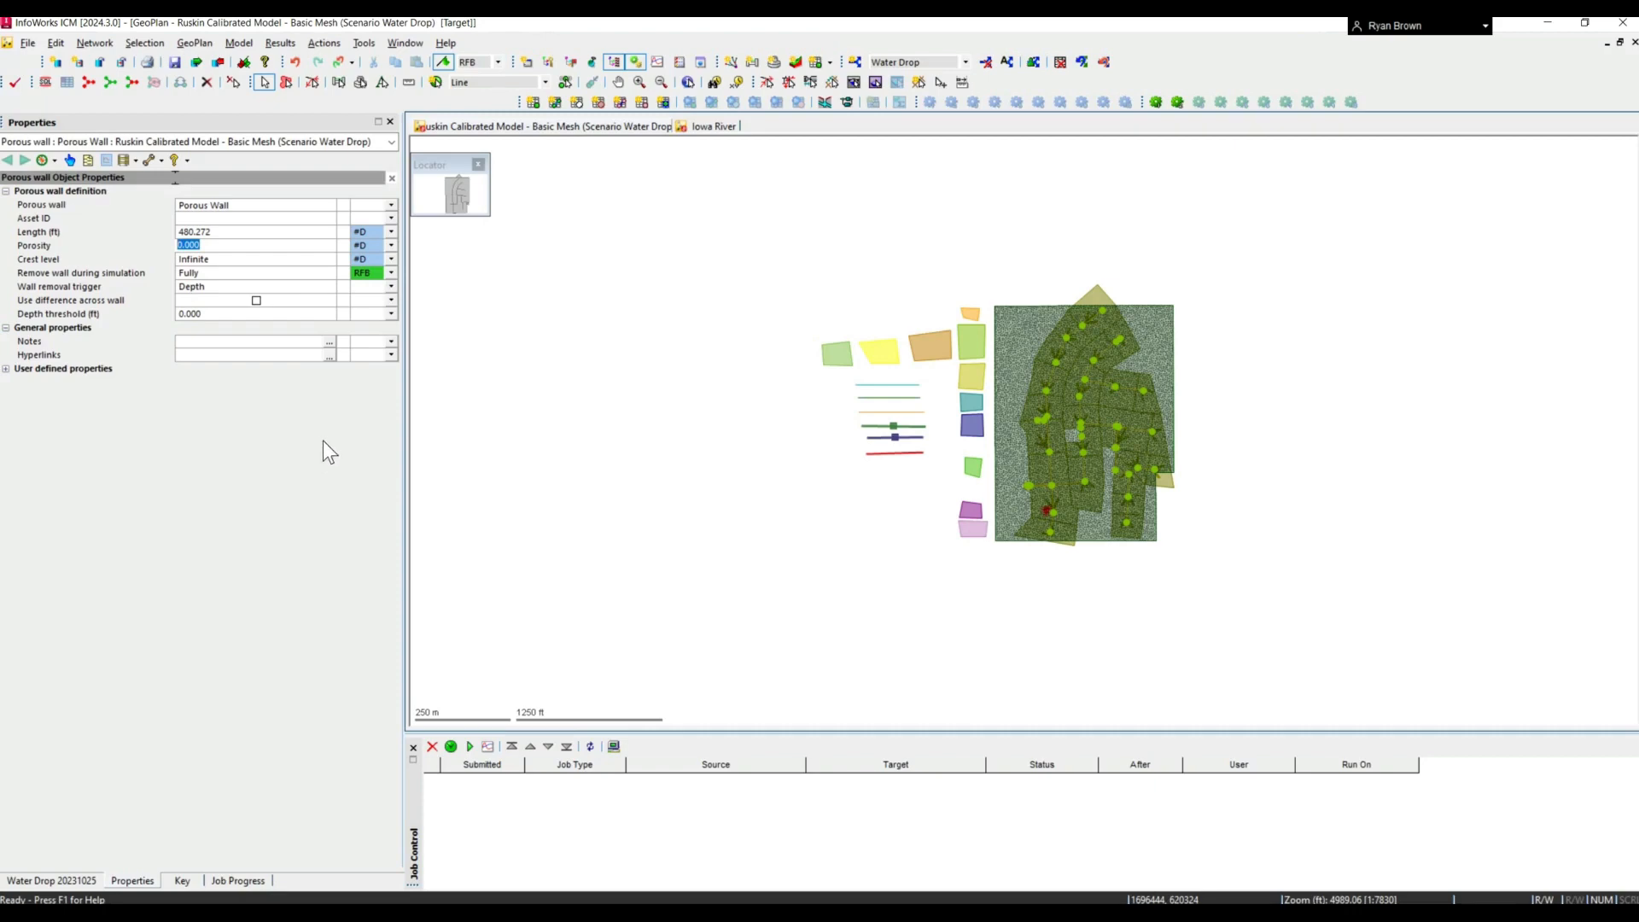
- Select the 2D zone in the Iowa River GeoPlan and examine its properties alongside the terrain-sensitive mesh
drag(942, 606, 881, 611)
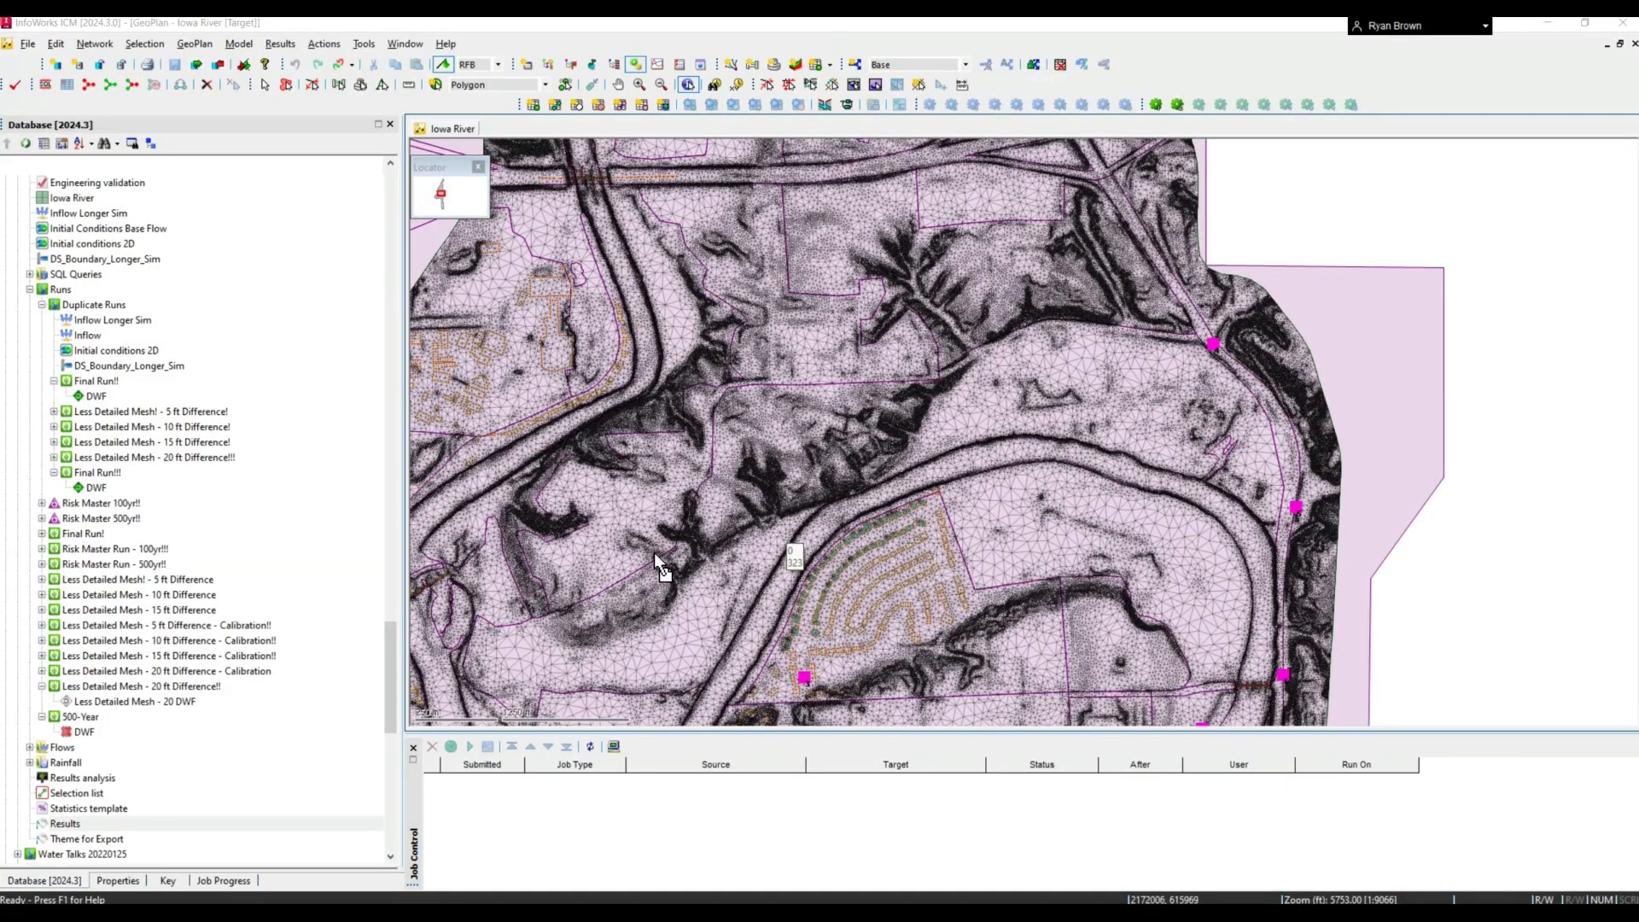
scroll(649, 535, up, 3)
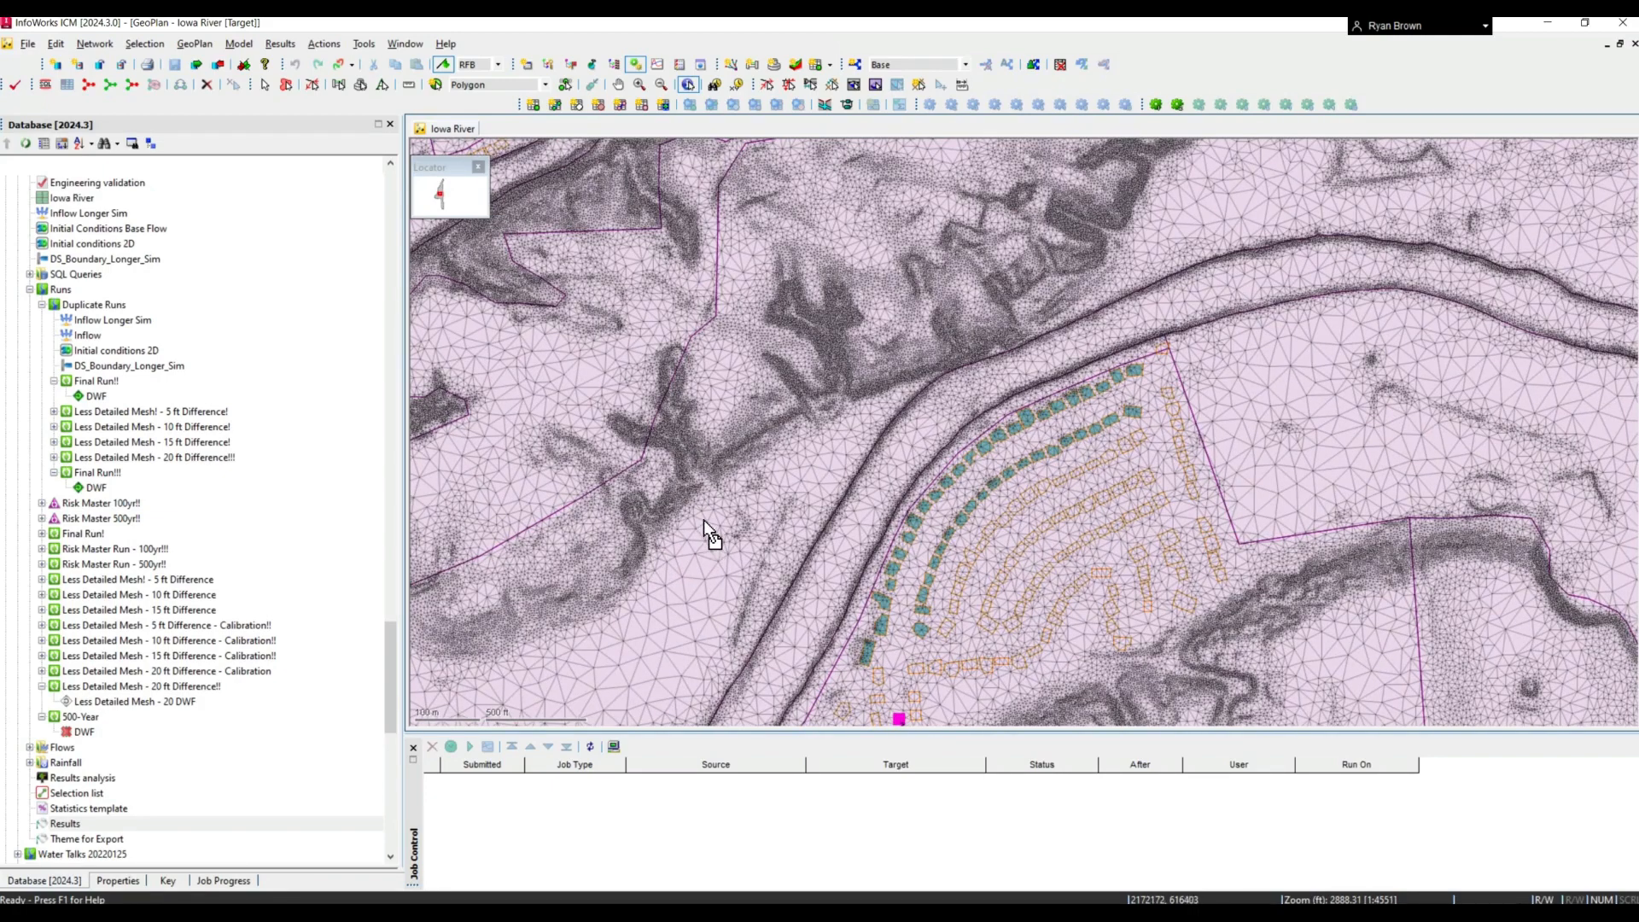
click(688, 575)
click(878, 536)
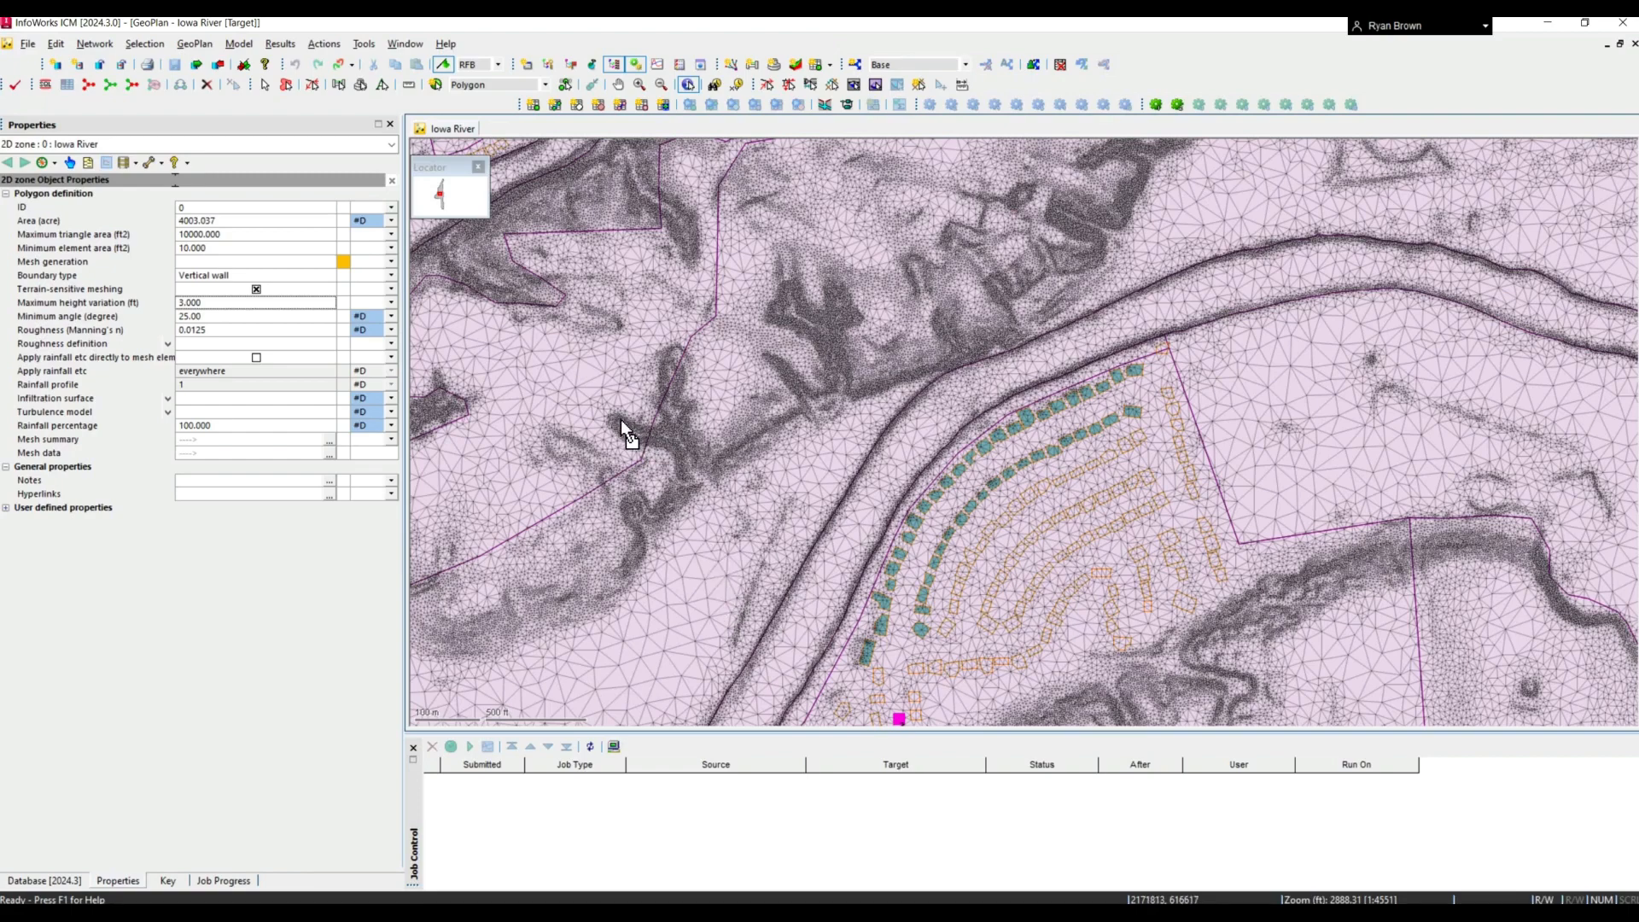
scroll(617, 431, up, 1)
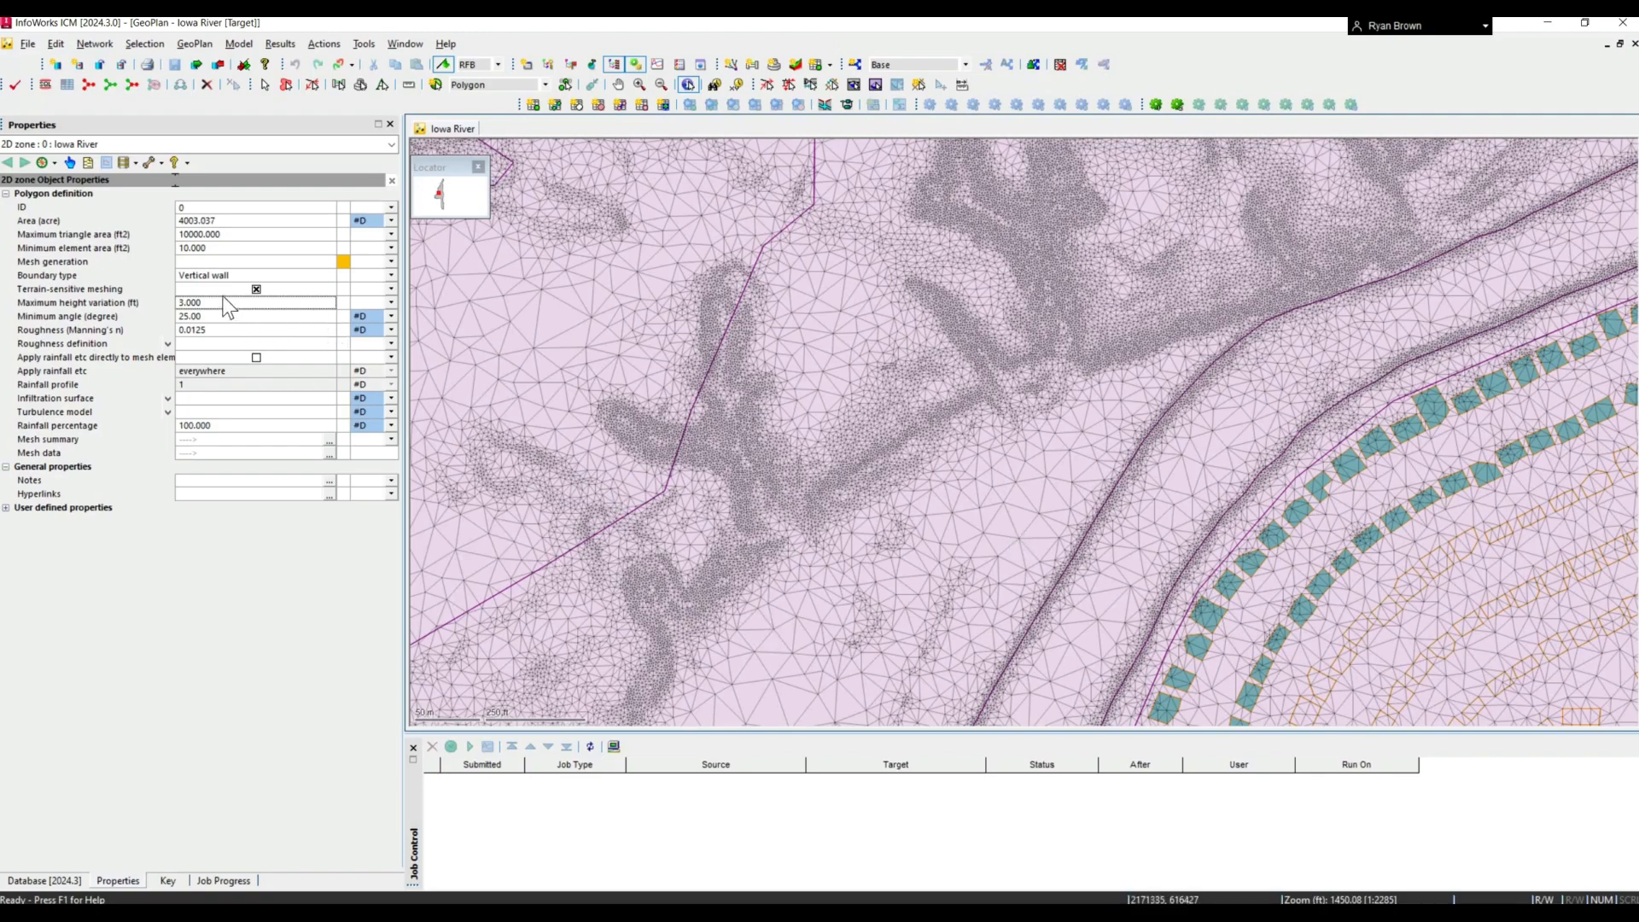
- Review the boundary type options for the Iowa River 2D zone, keeping Vertical wall
click(332, 275)
click(330, 274)
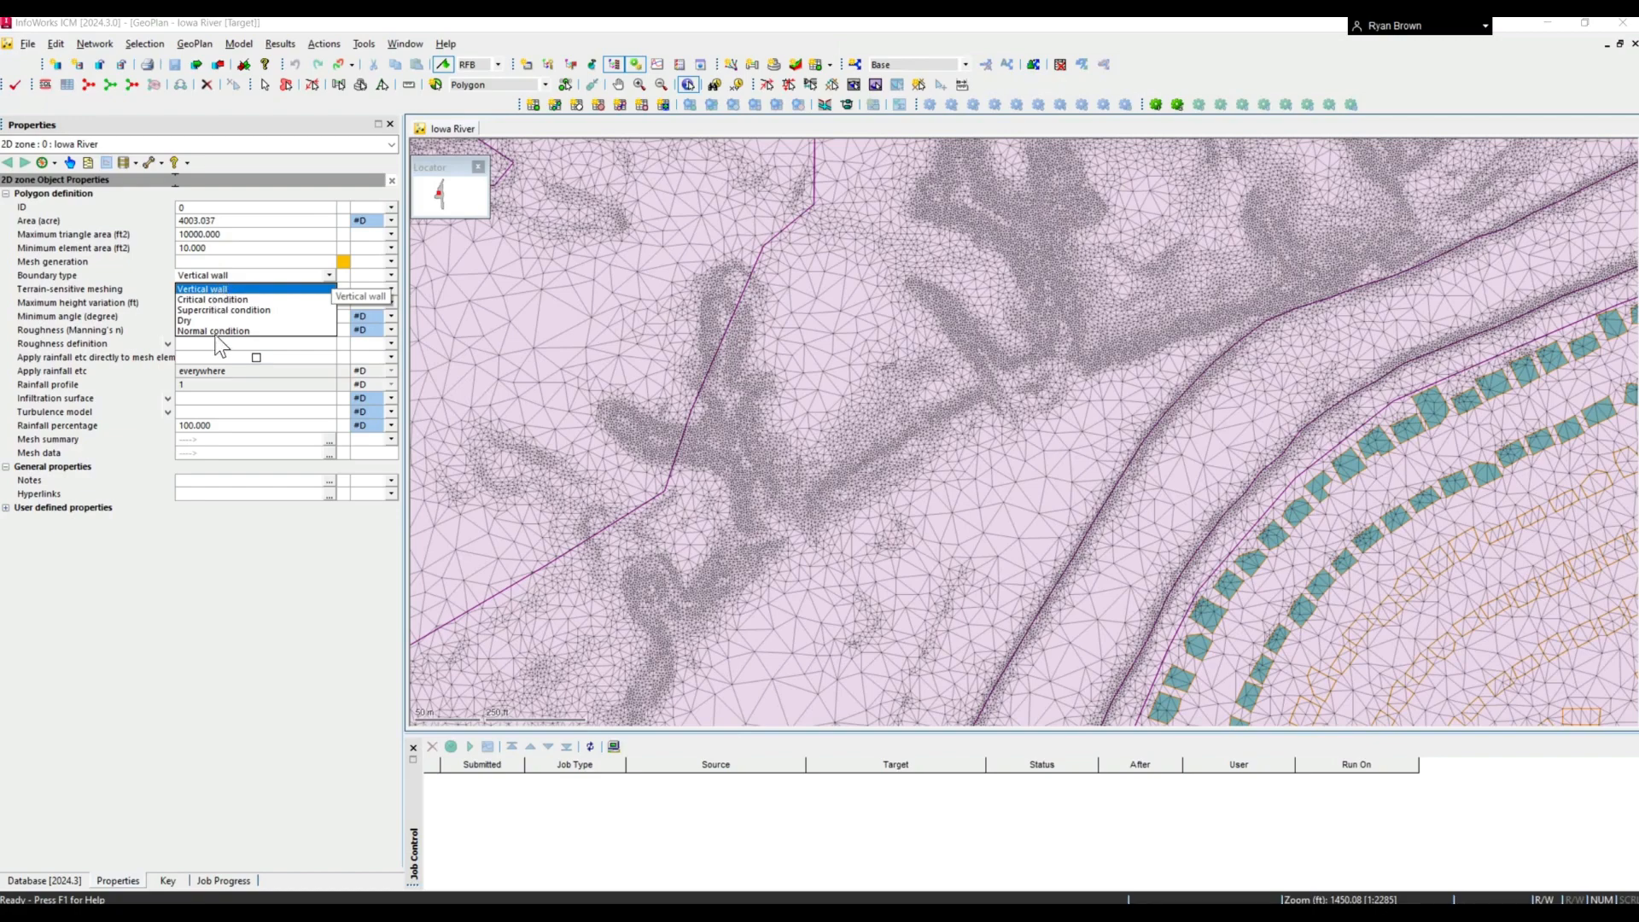
click(238, 443)
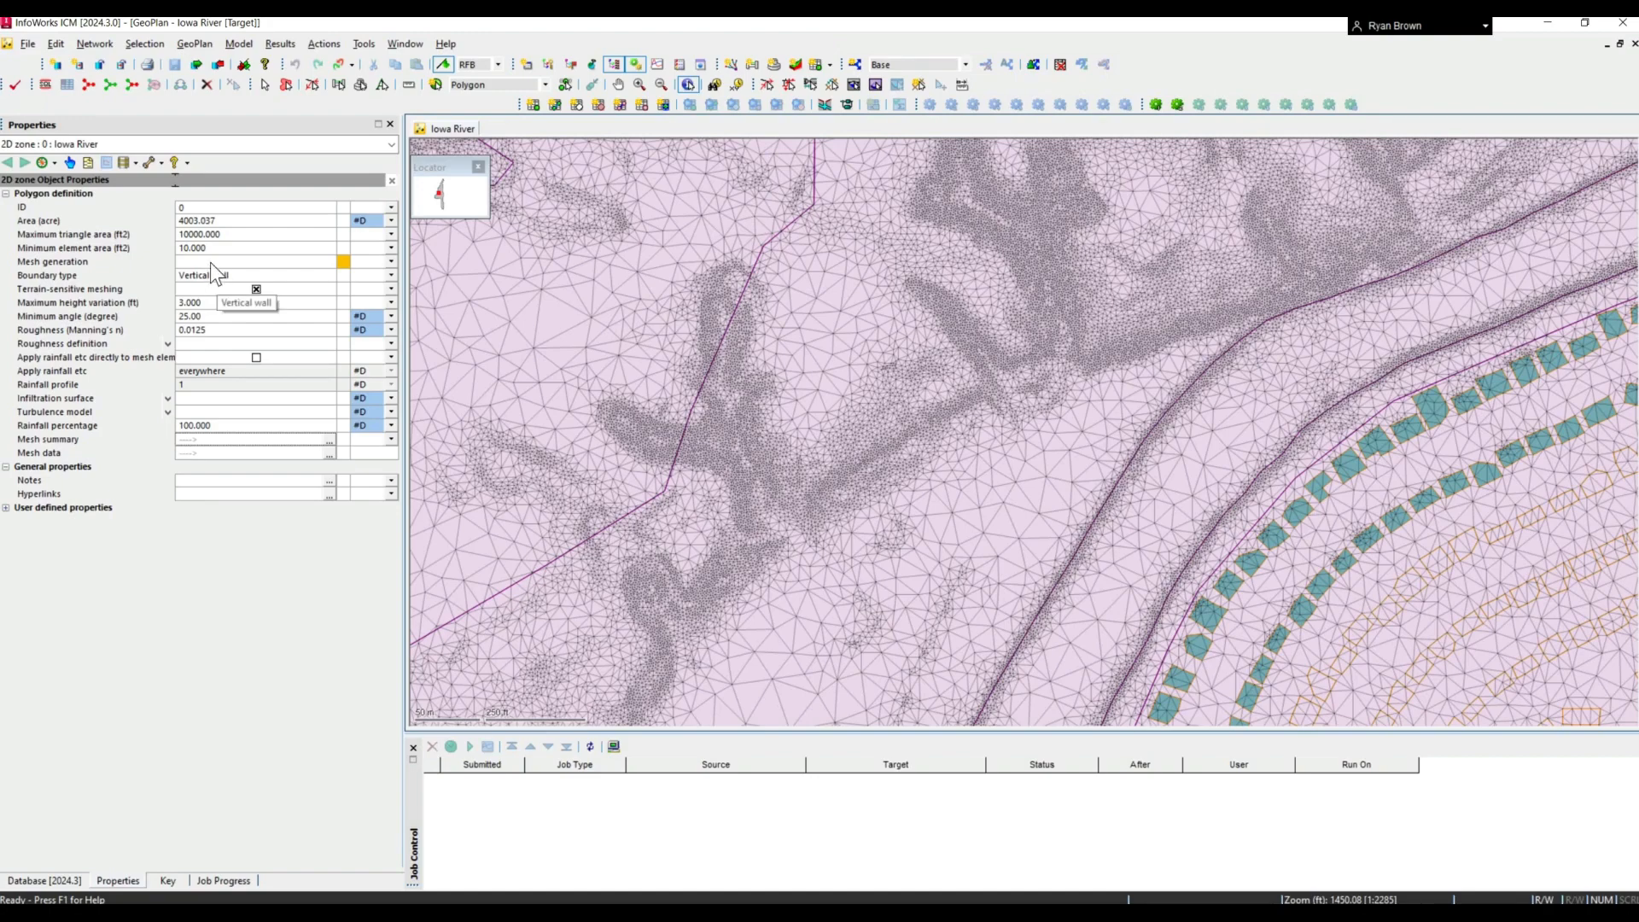
- Set the 2D zone's mesh generation to Clip meshing and examine the mesh around the building footprints
click(333, 263)
click(331, 262)
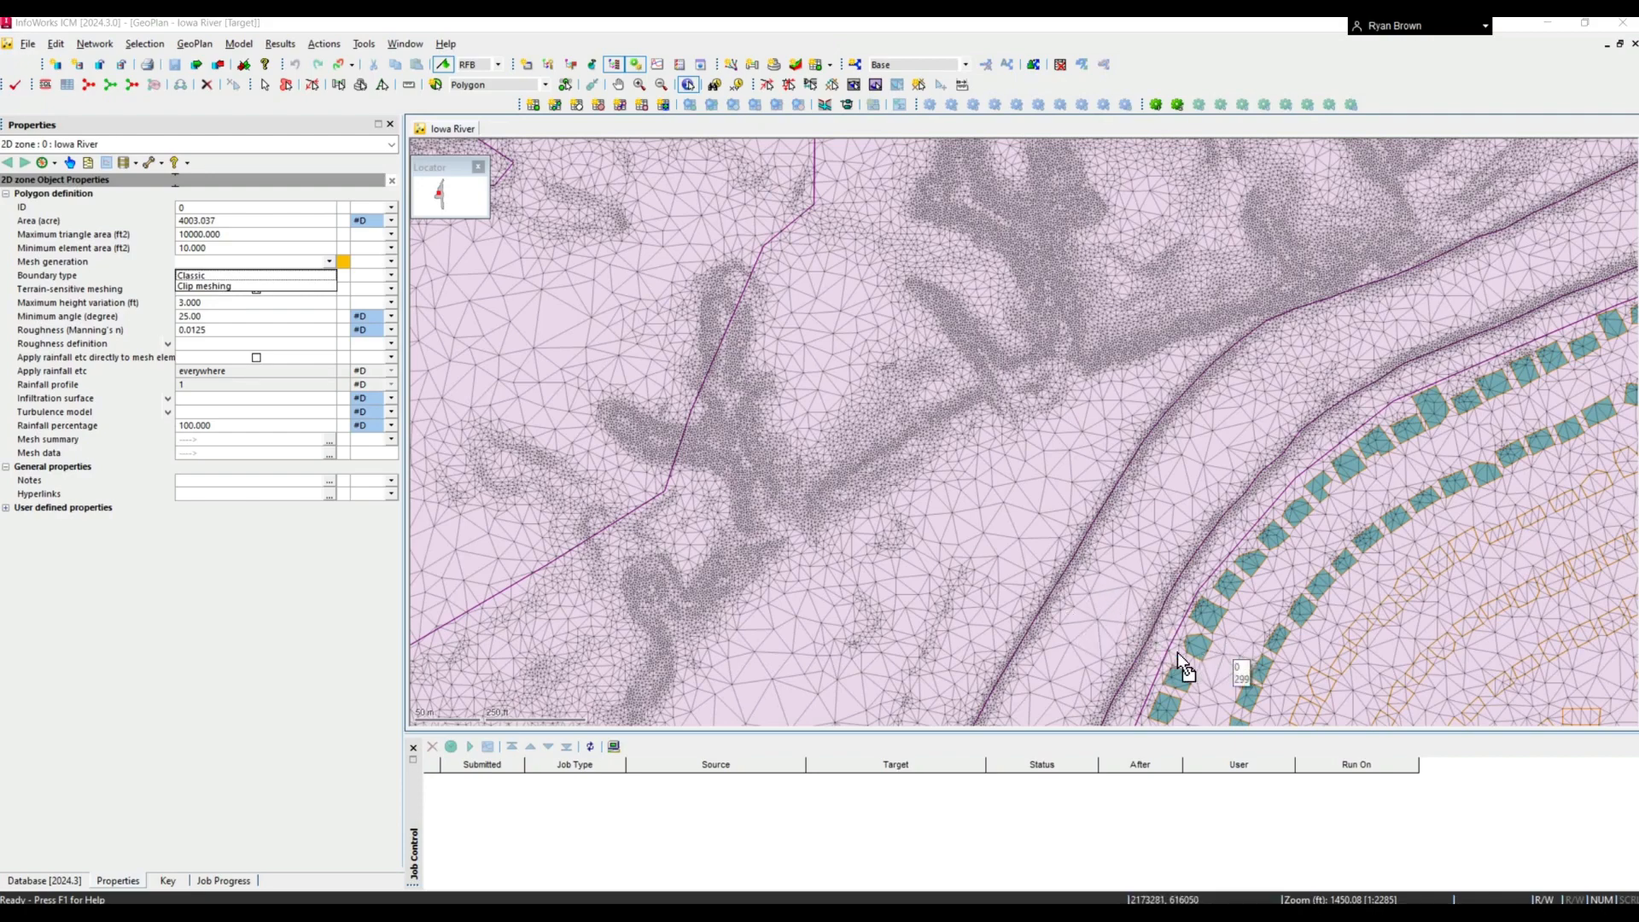
click(195, 286)
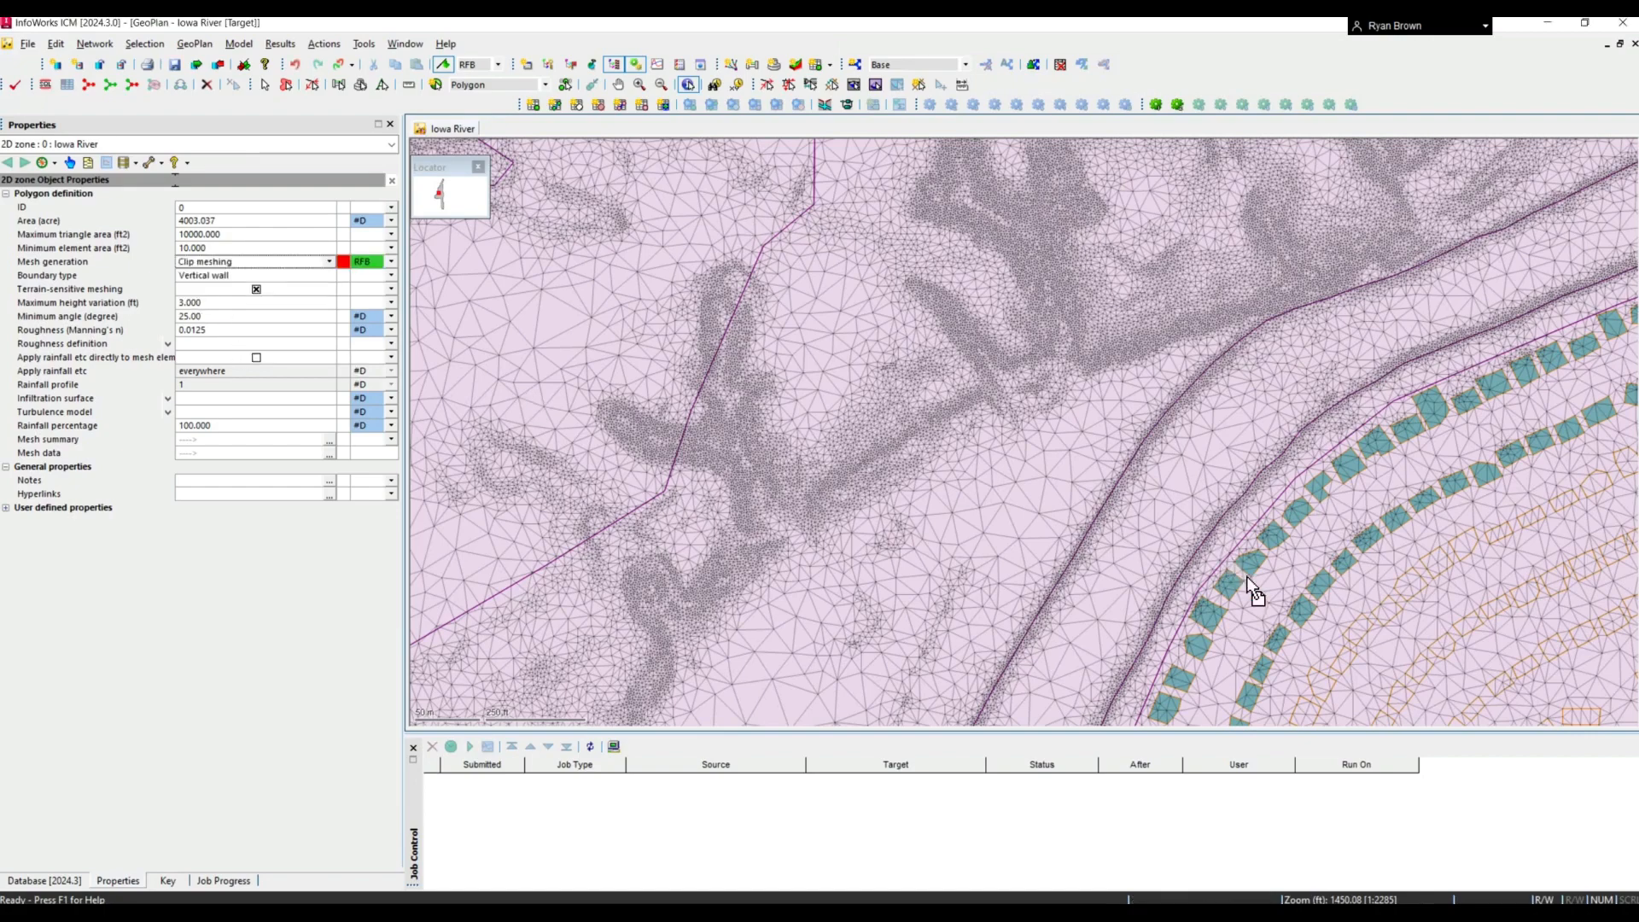
scroll(1077, 499, down, 2)
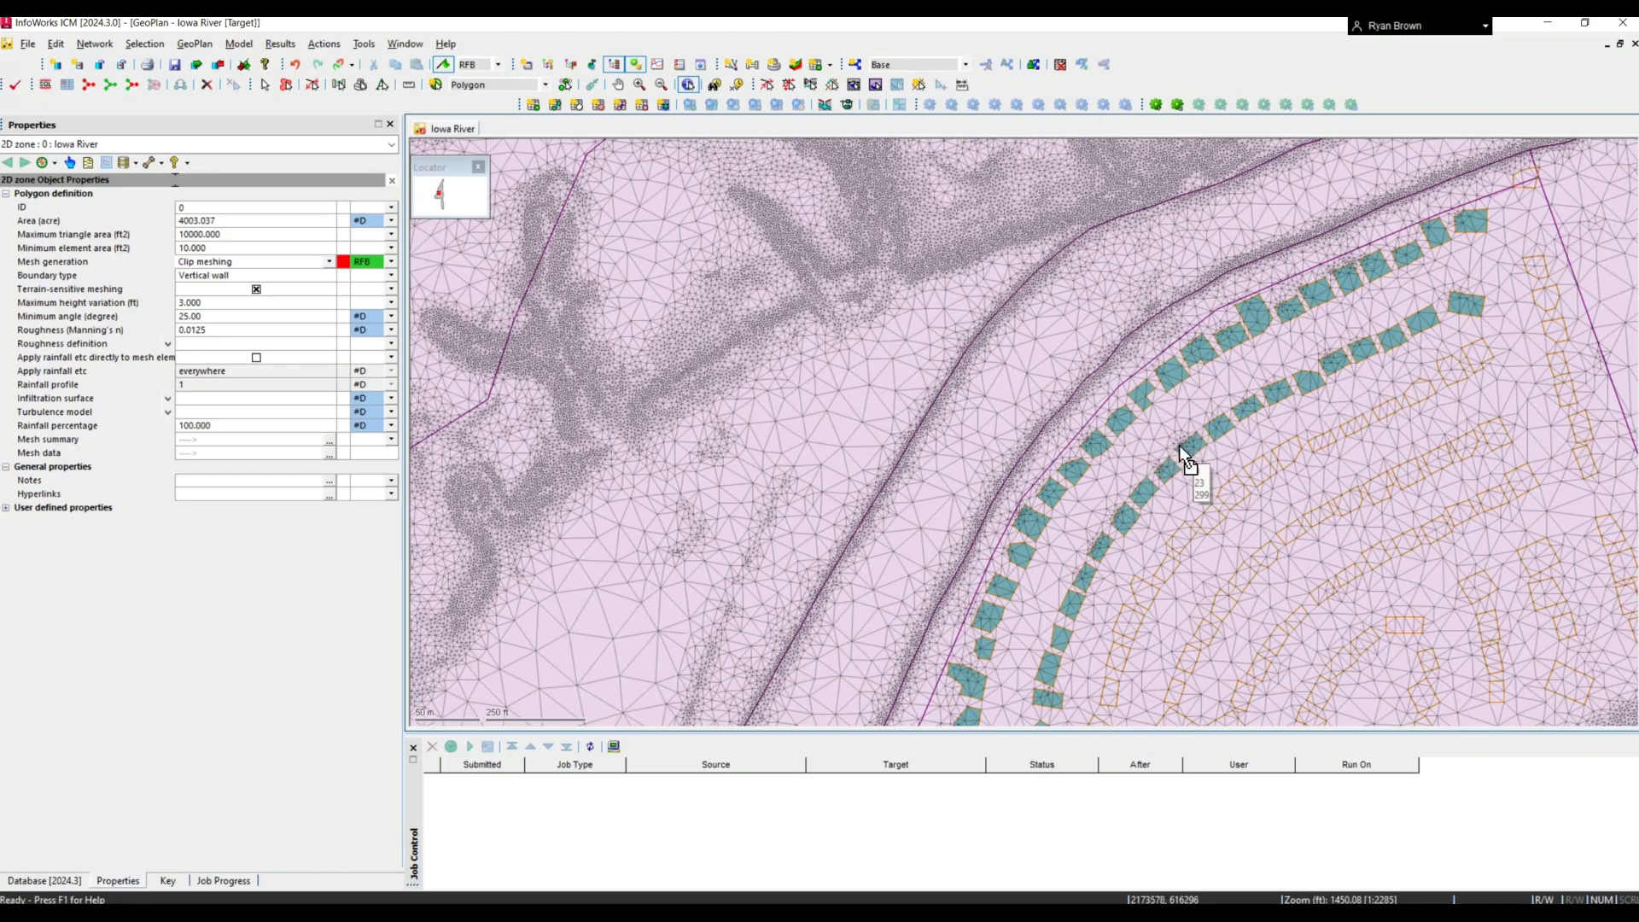
scroll(1180, 444, up, 3)
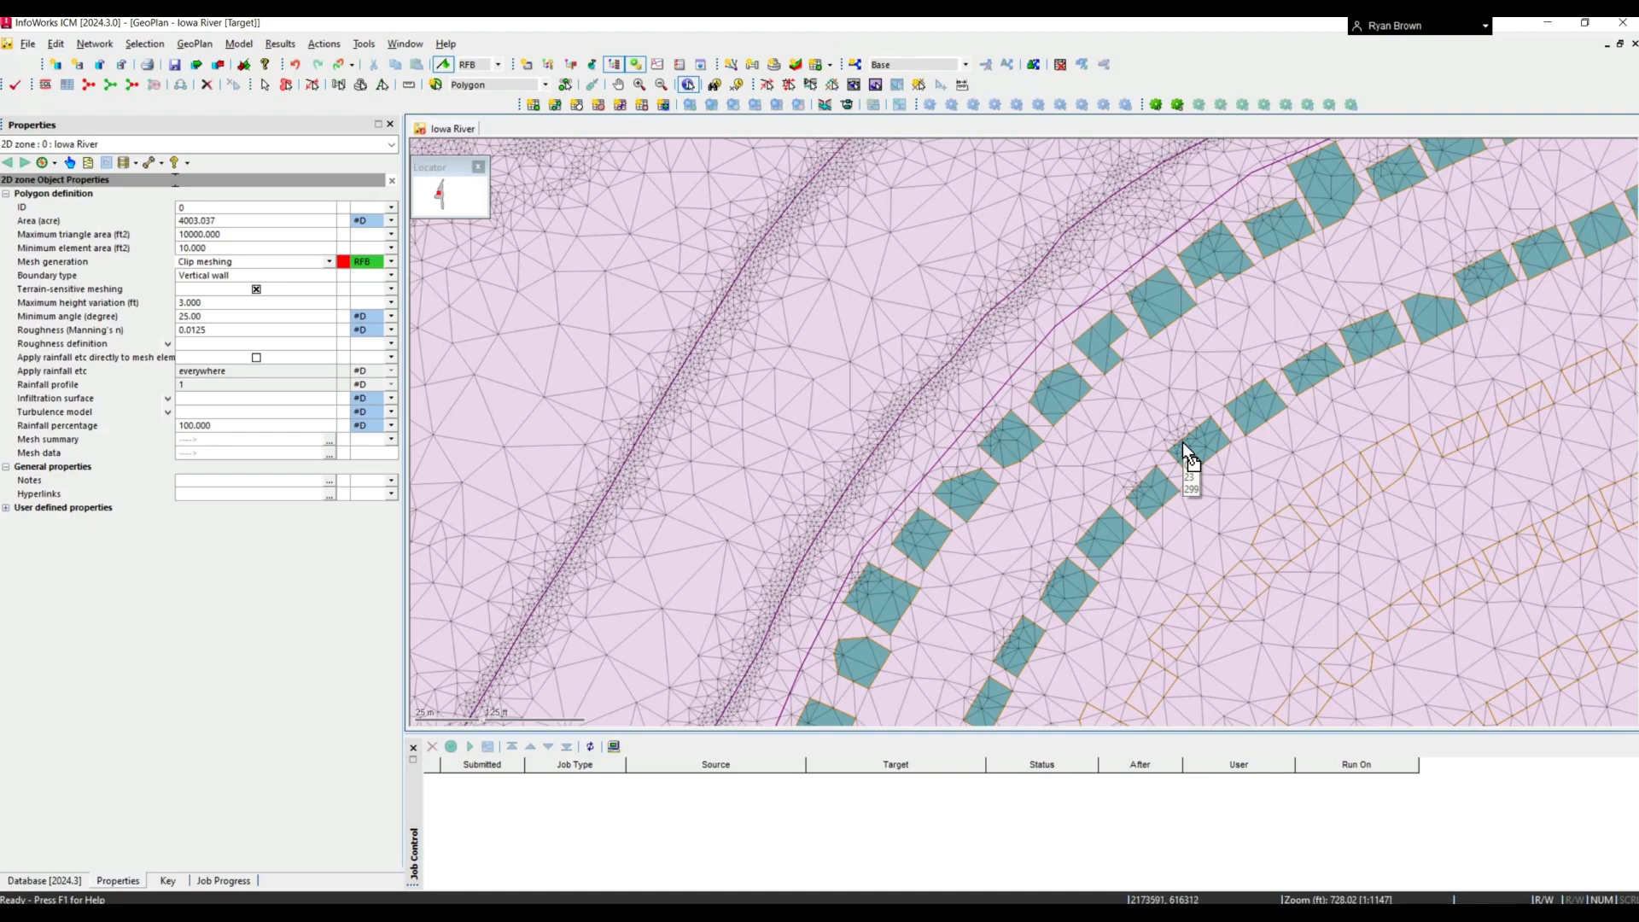
scroll(1179, 443, up, 3)
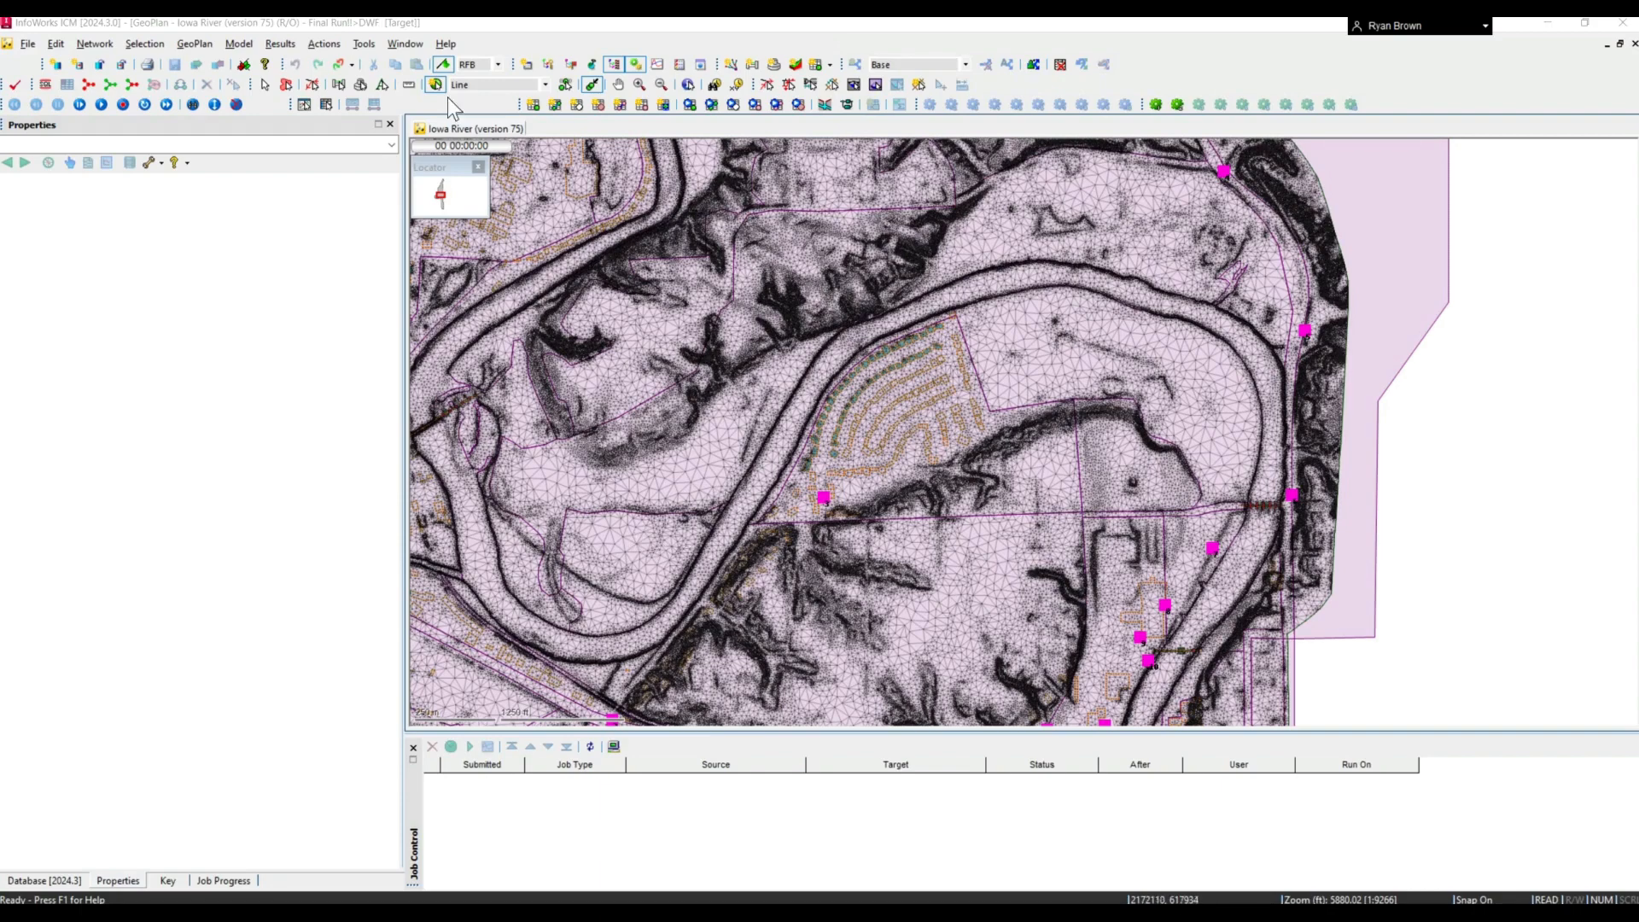
- In the Iowa River Final Run results, use the Graph tool on a 2D network results point and plot one attribute
click(265, 84)
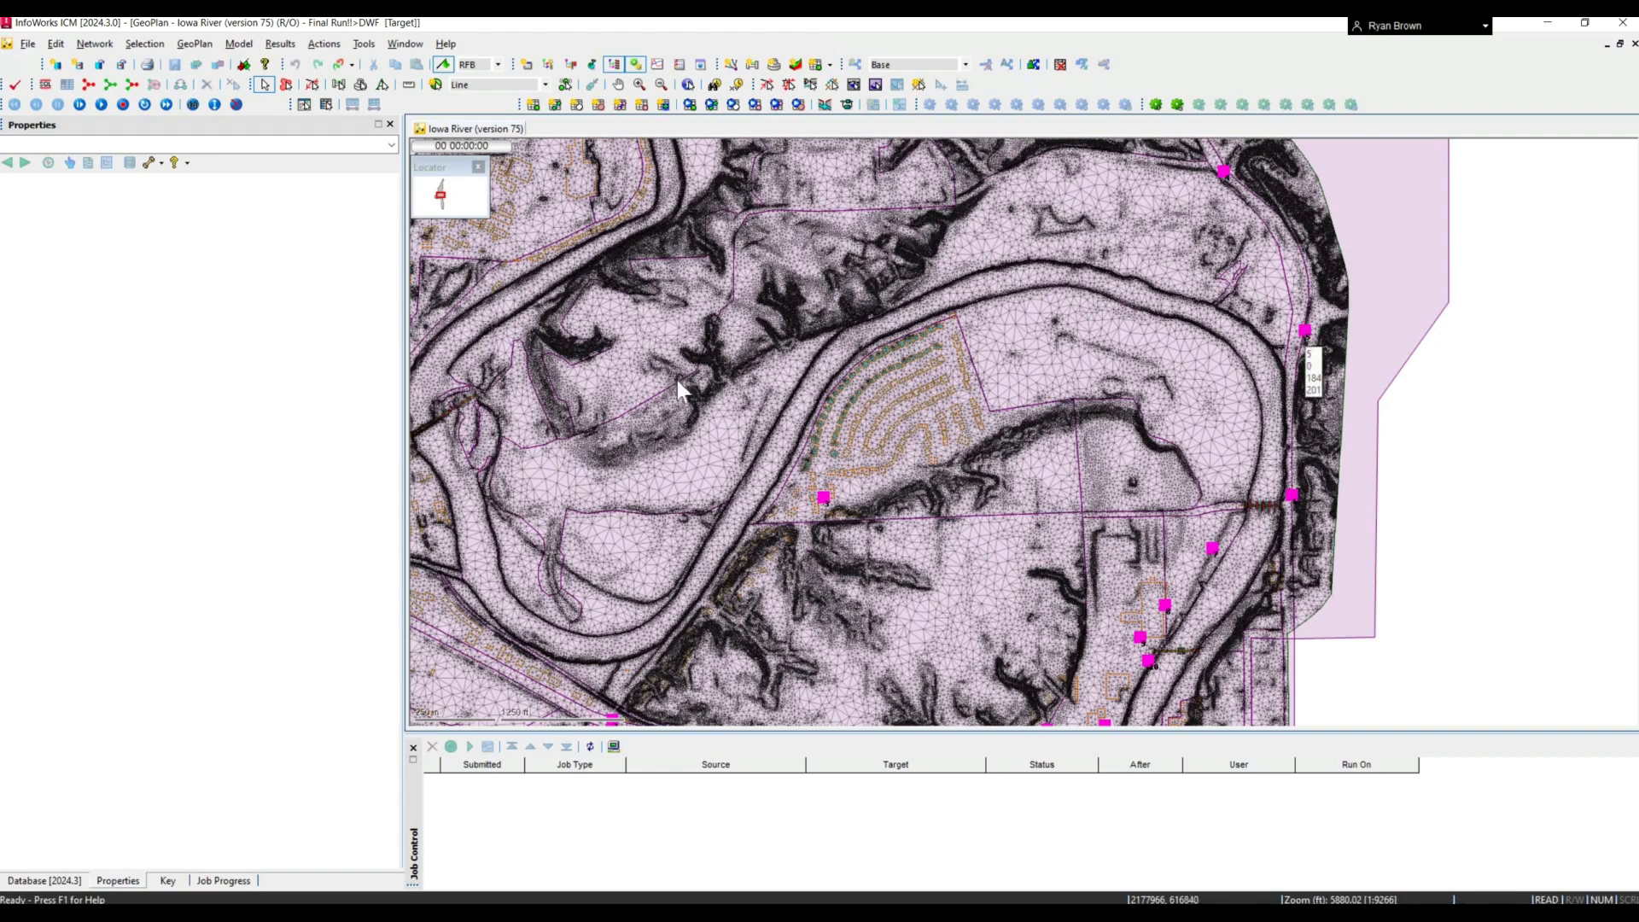
click(305, 105)
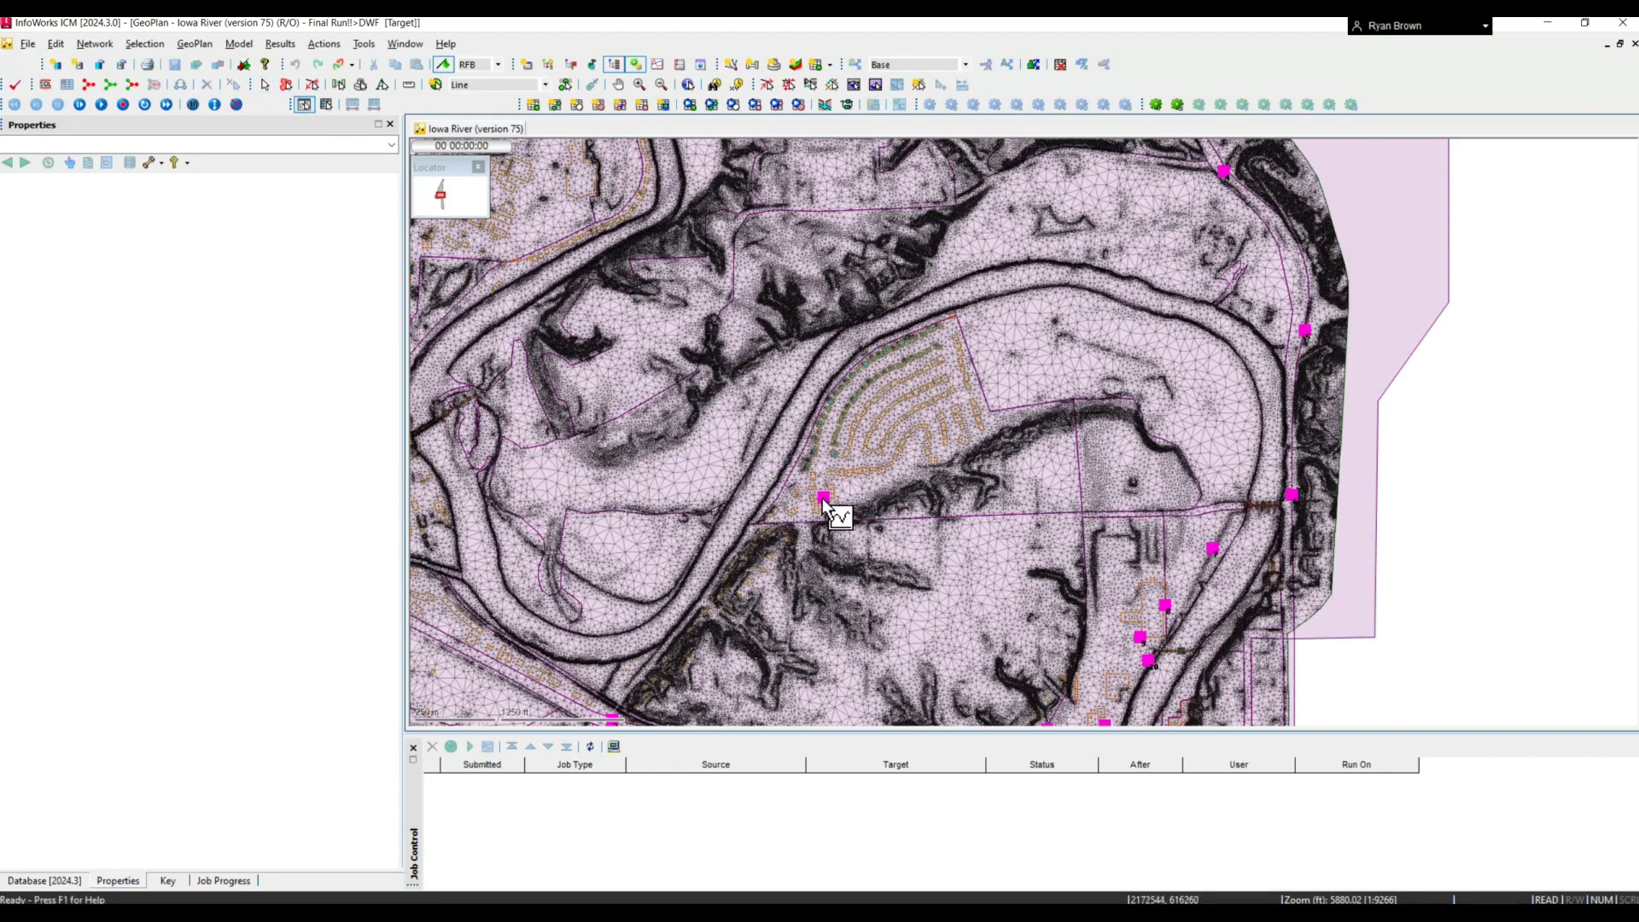
click(773, 454)
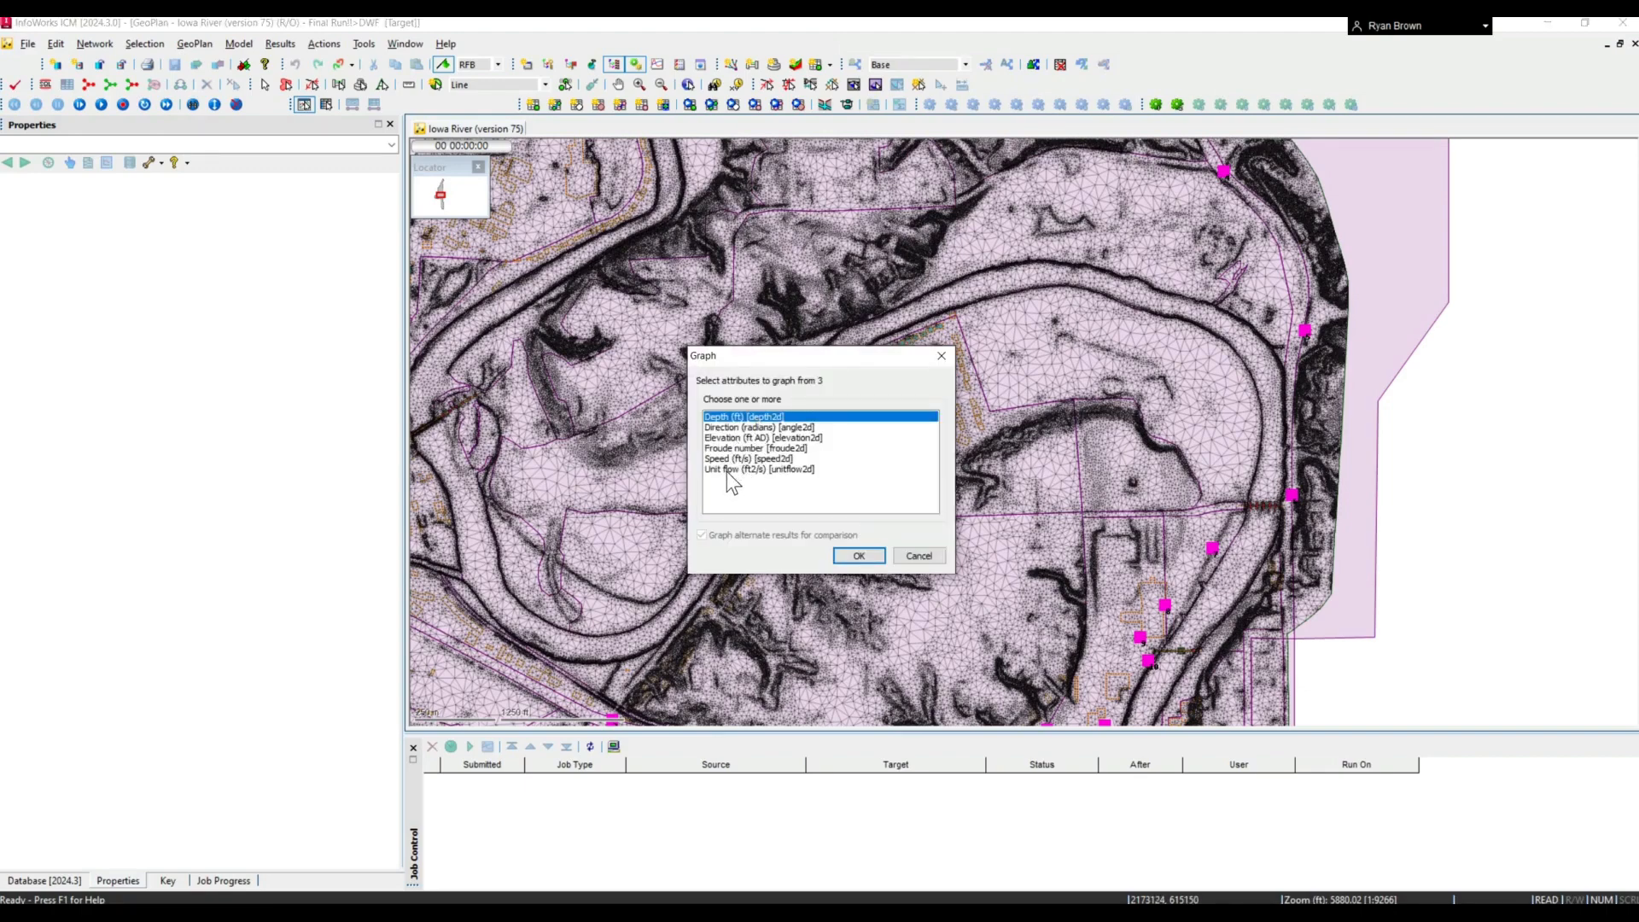
click(772, 468)
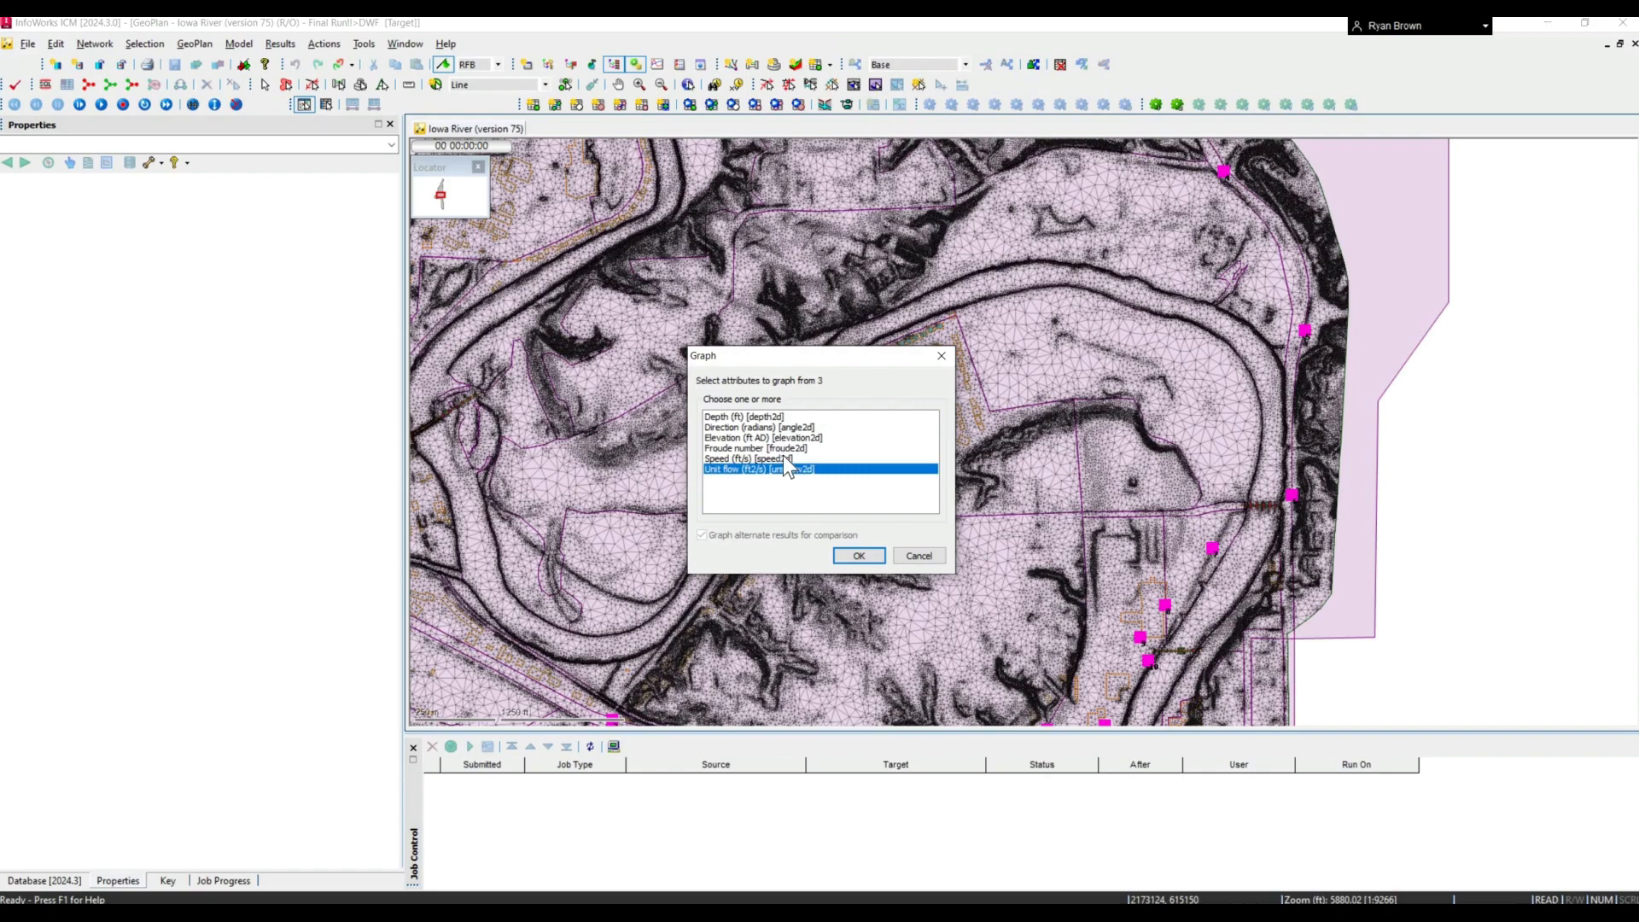
key(Up)
click(862, 555)
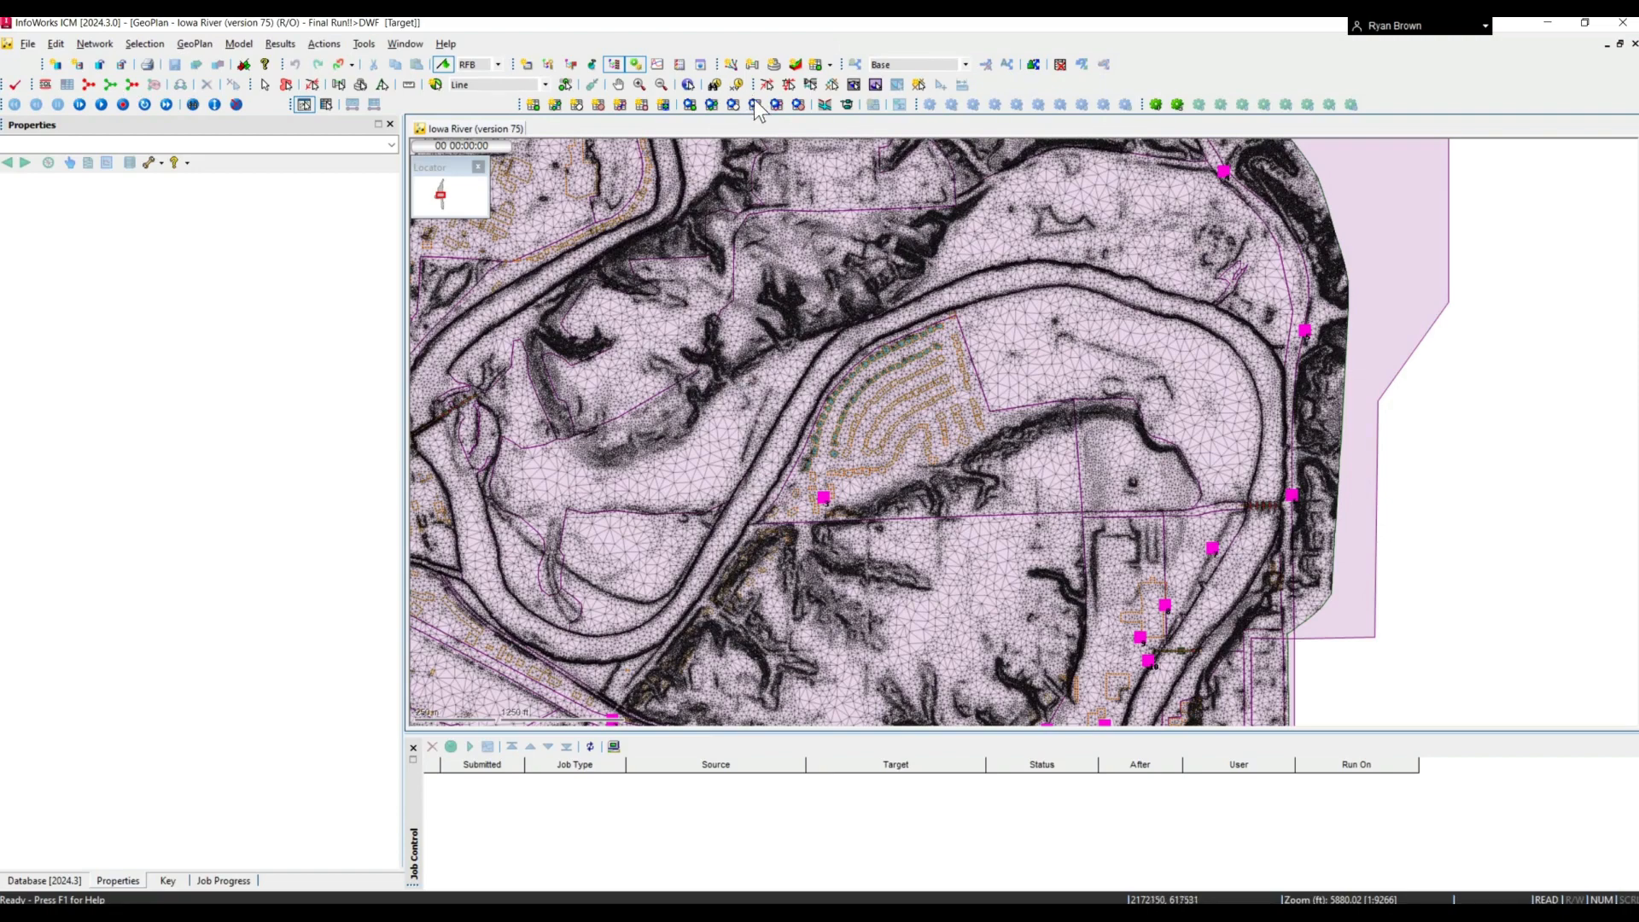
- Review the results grid for the 2D network results points, and close it to return to the Iowa River GeoPlan
click(755, 105)
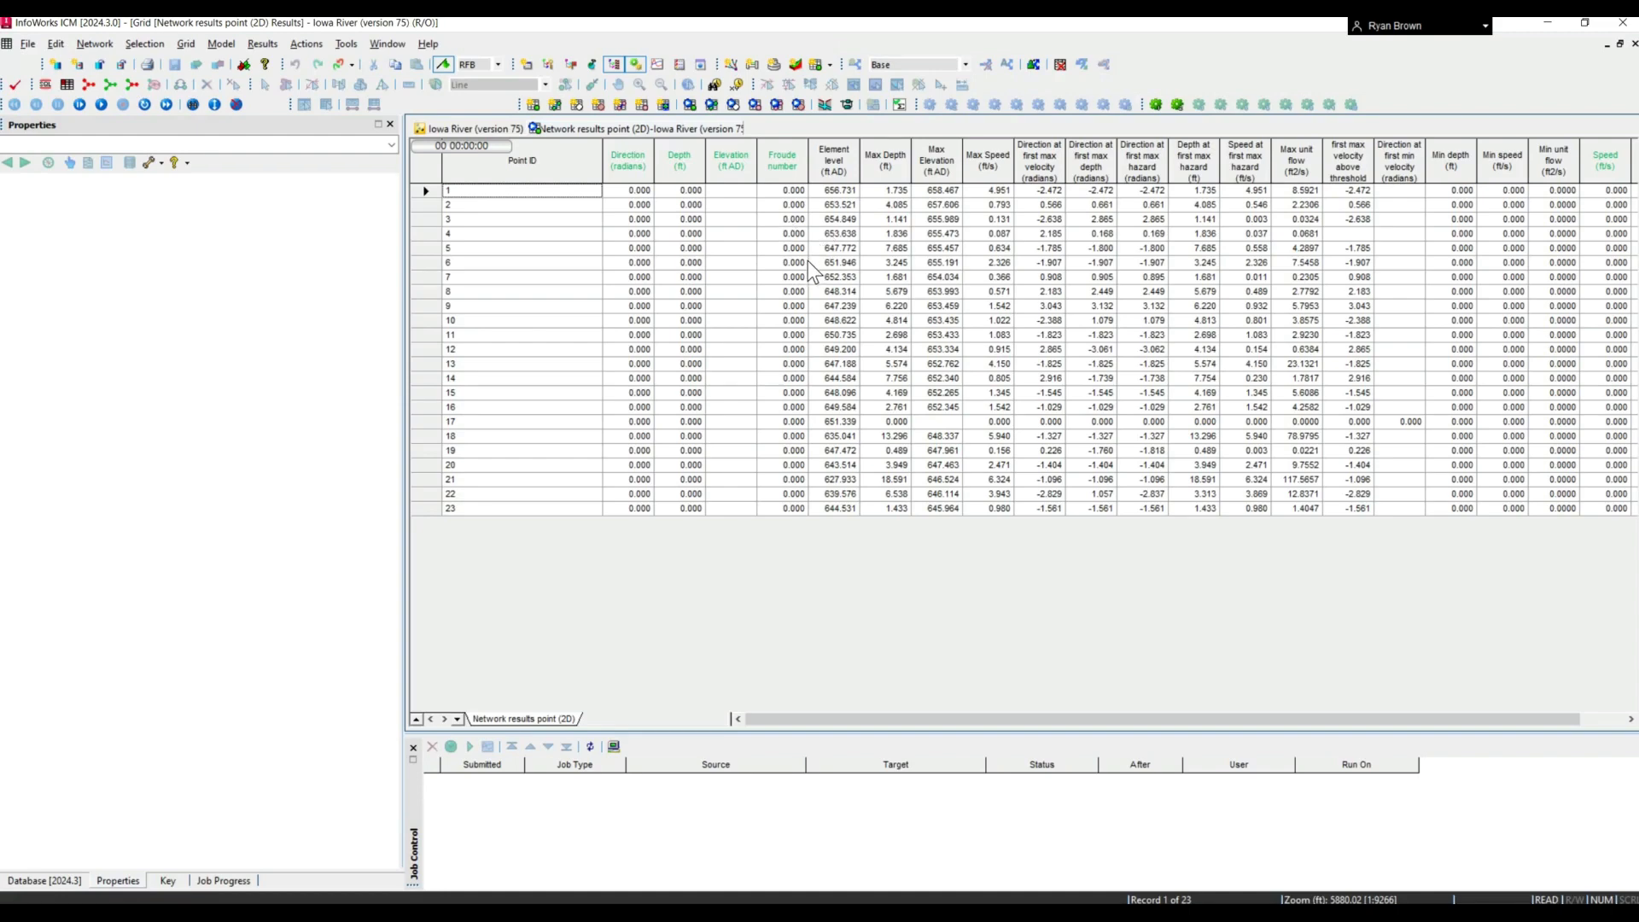
right_click(702, 136)
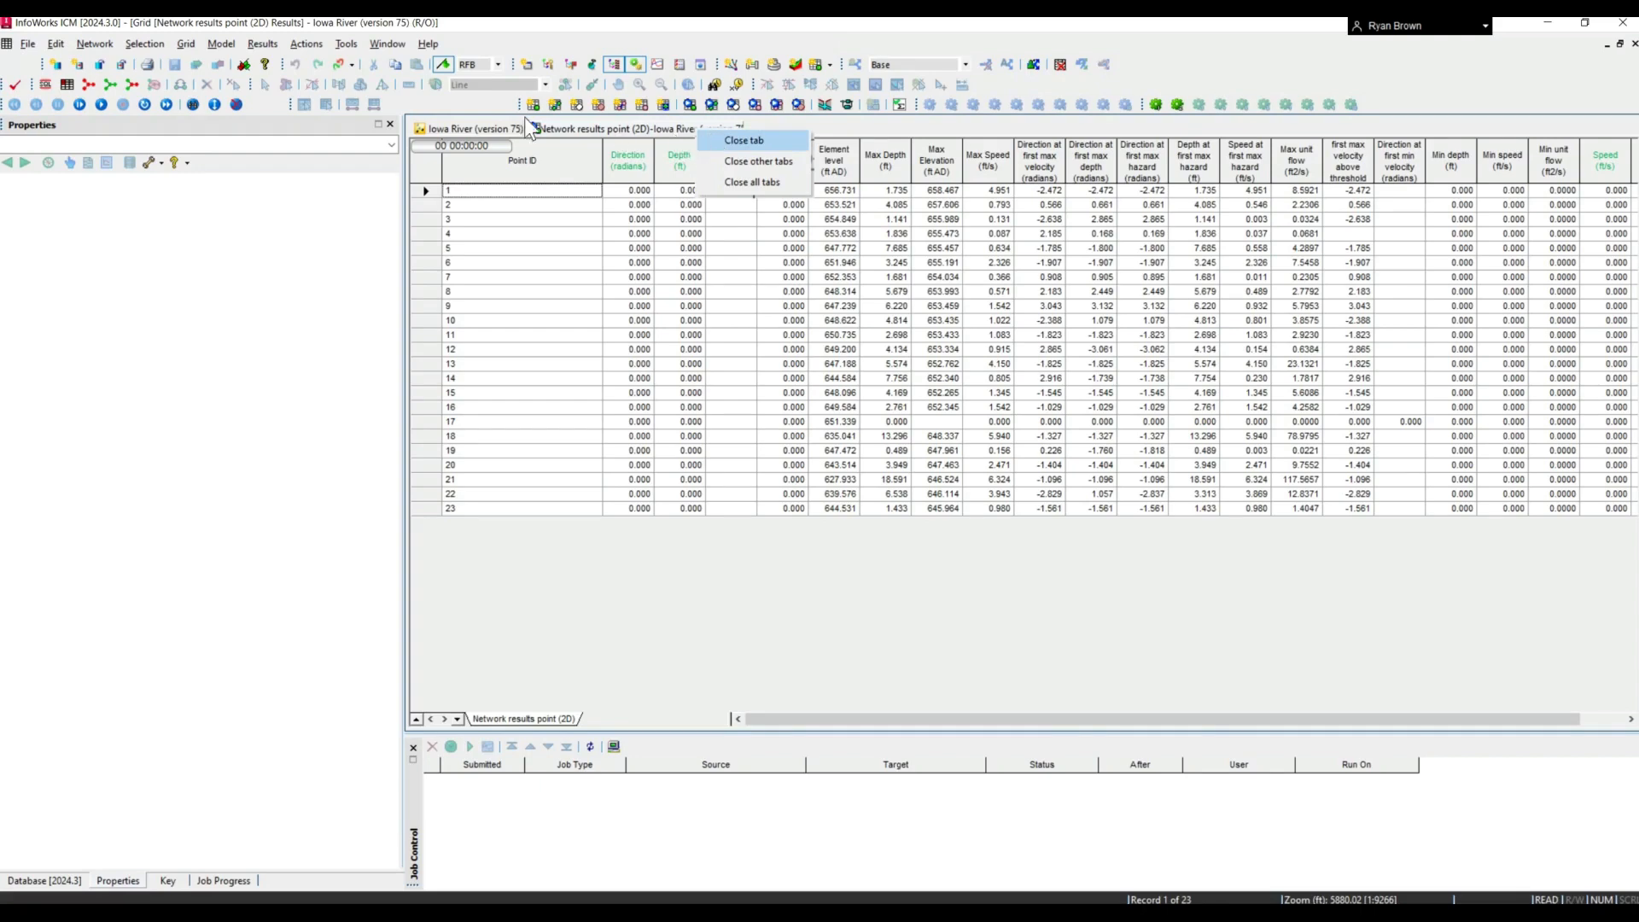
click(706, 141)
- Draw a line of type Results section across the river channel southwest of the curved building rows, leaving its name blank
click(435, 84)
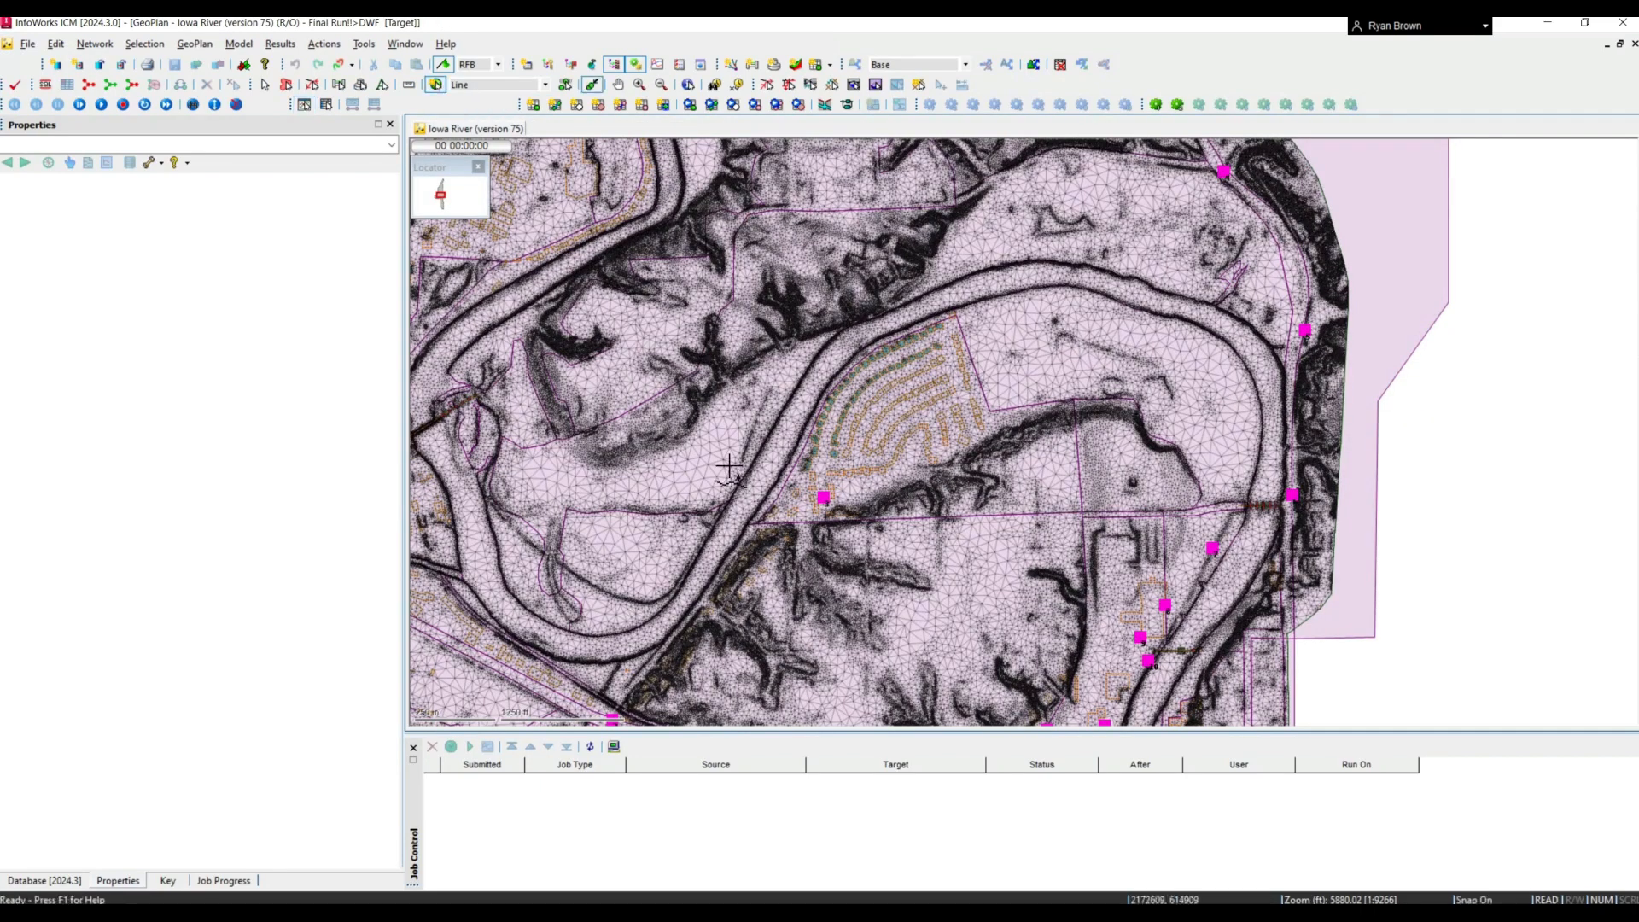
double_click(968, 484)
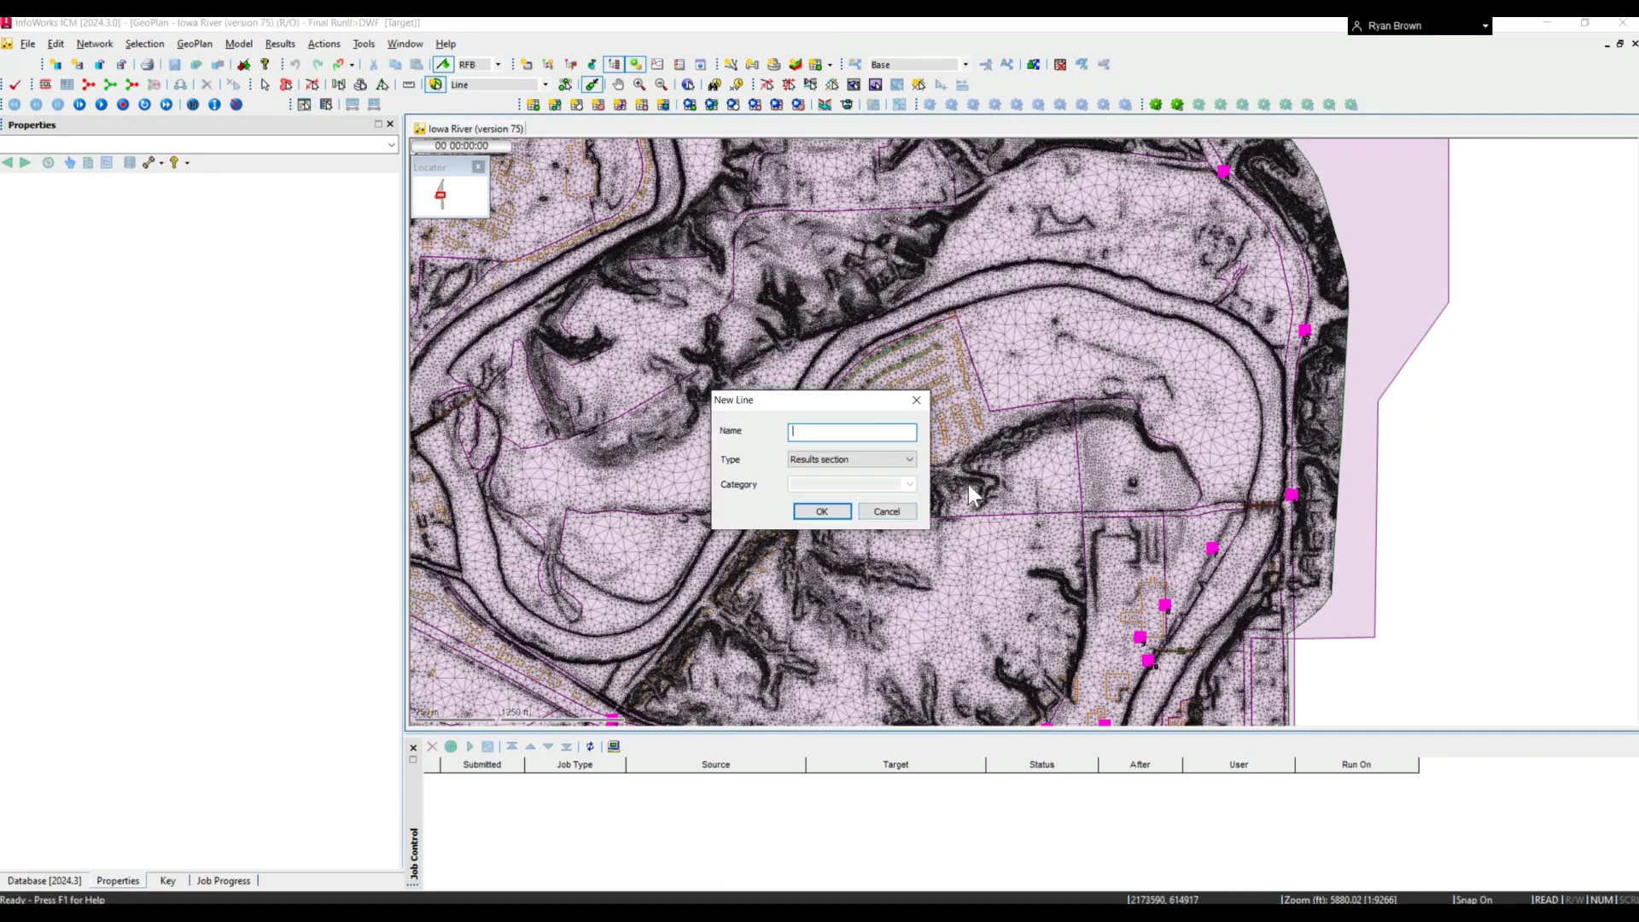
click(832, 512)
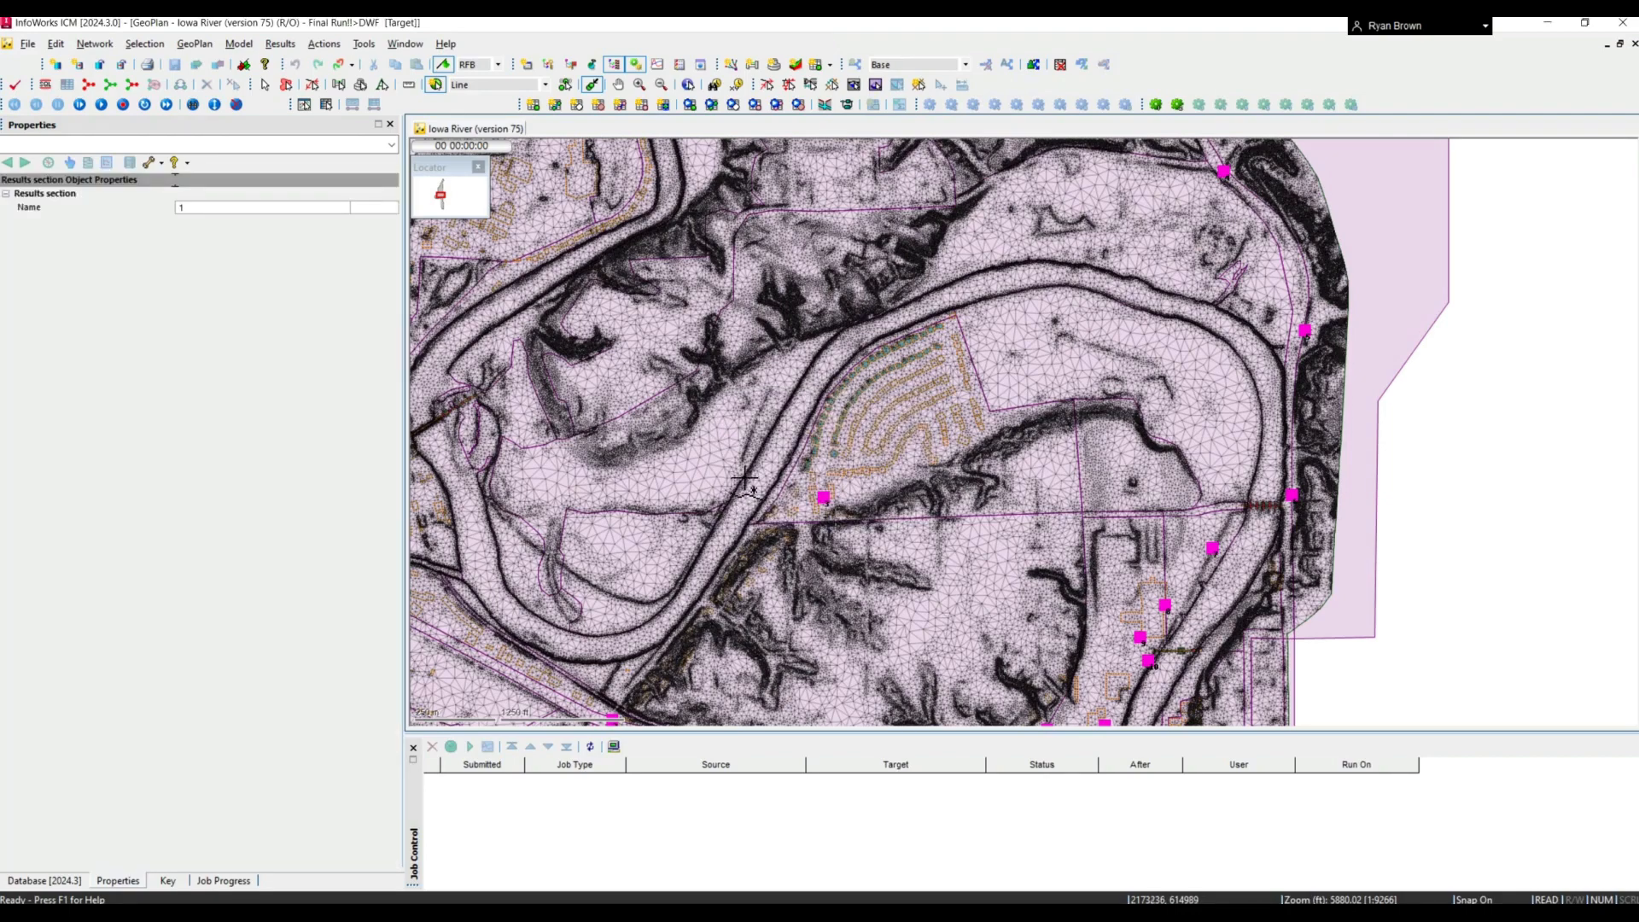
scroll(751, 490, up, 2)
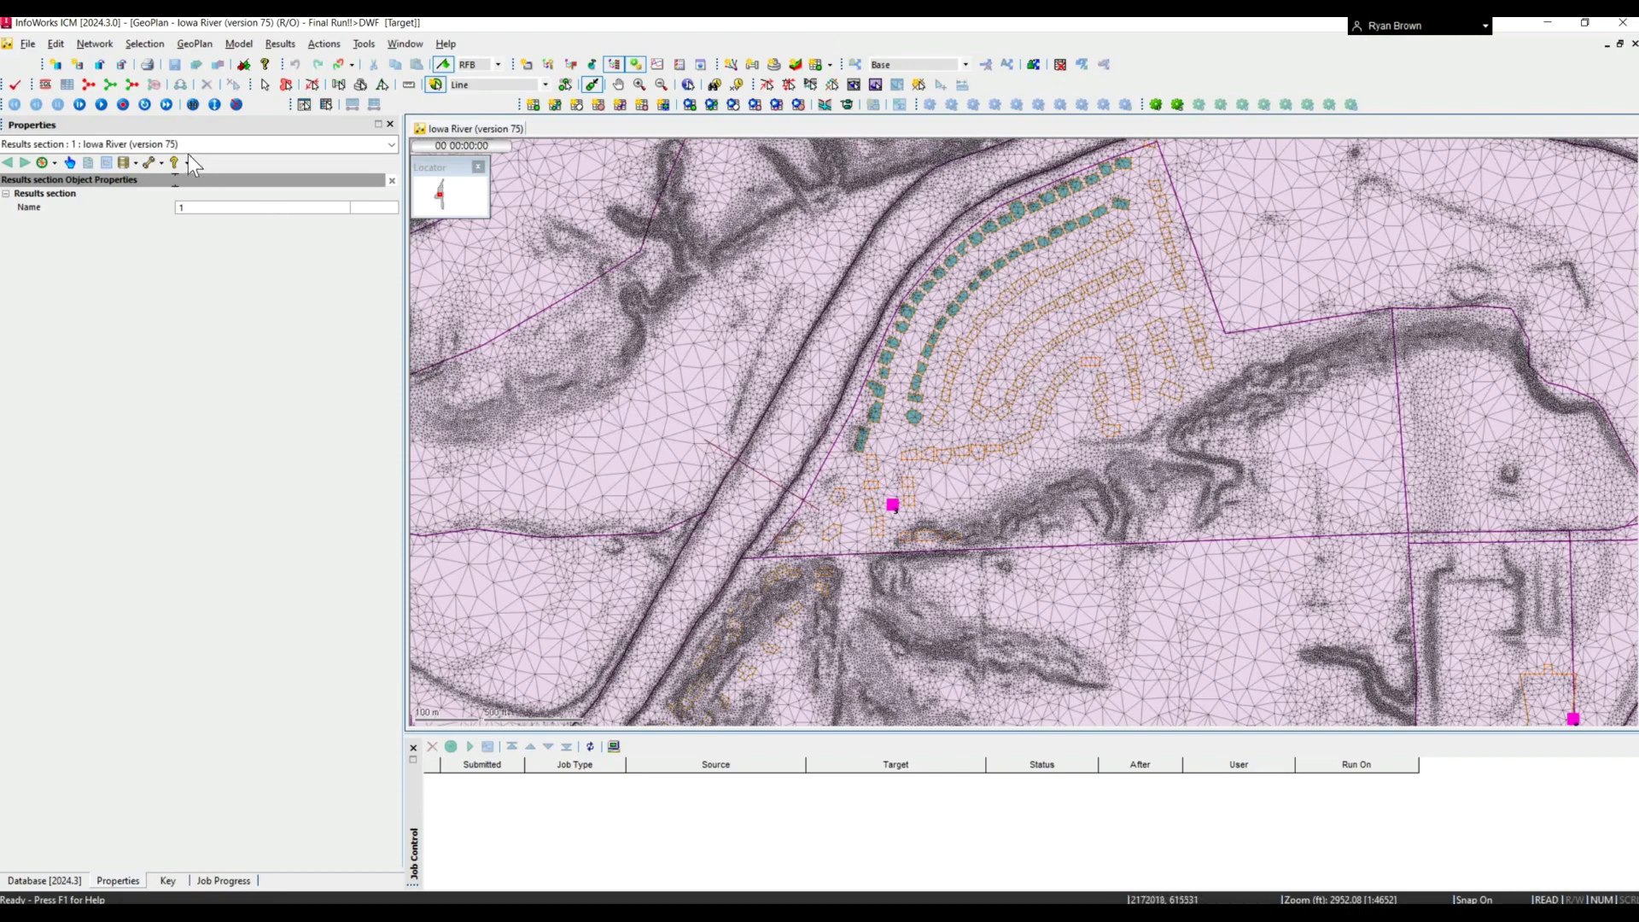
click(264, 85)
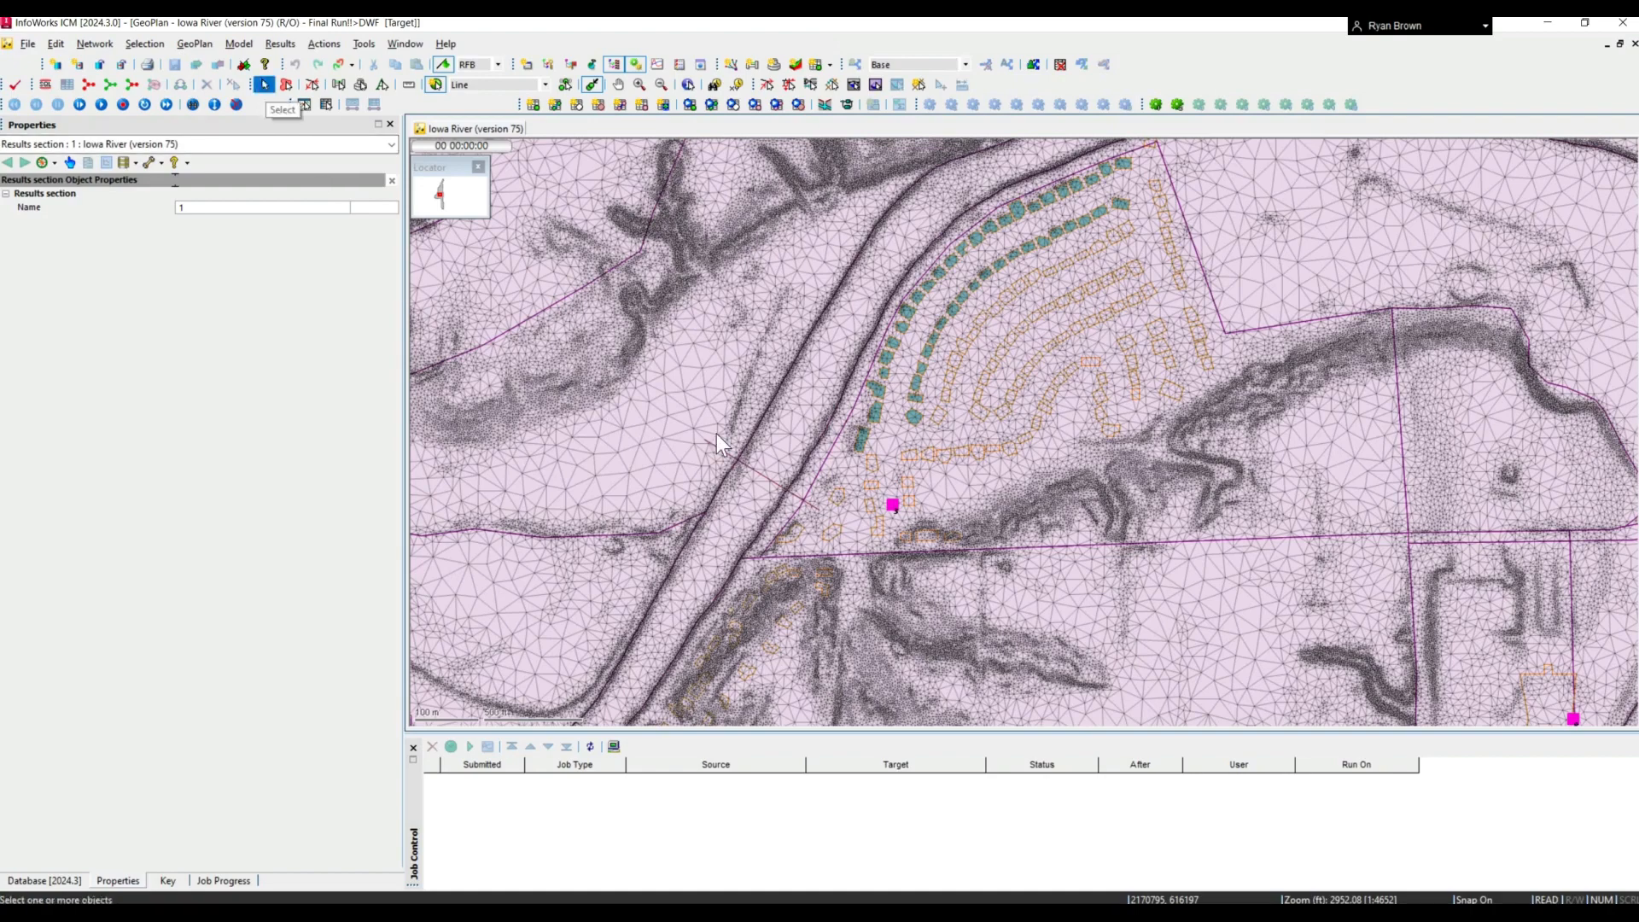
- Graph the highest depth along line (ft) for the new results section, and close the graph after viewing it
click(302, 105)
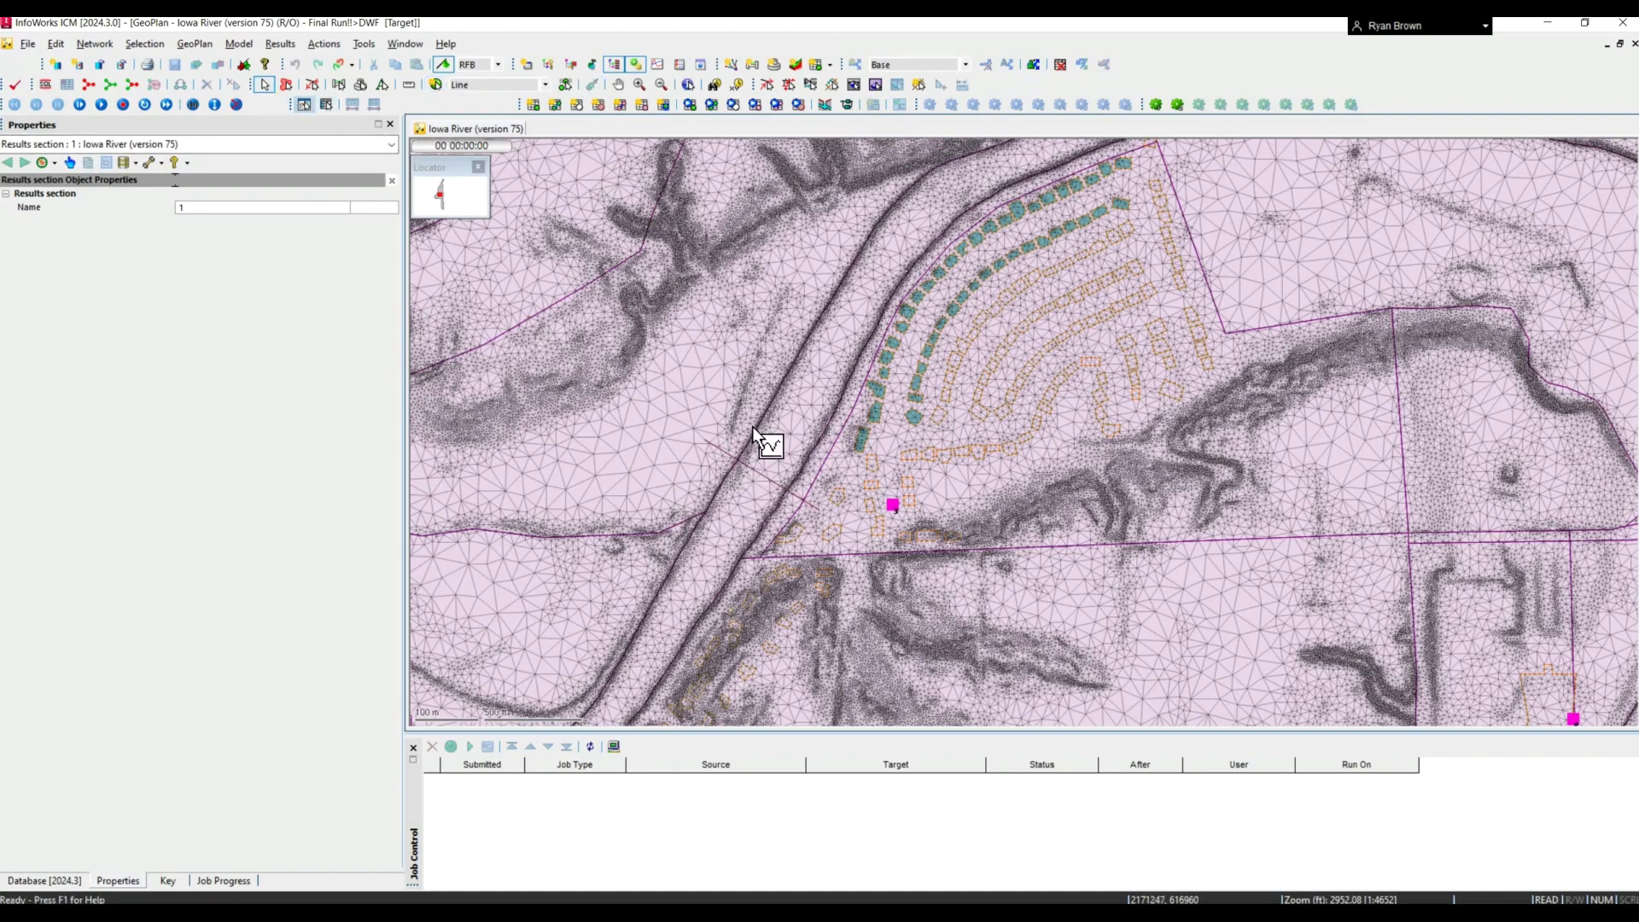
click(760, 474)
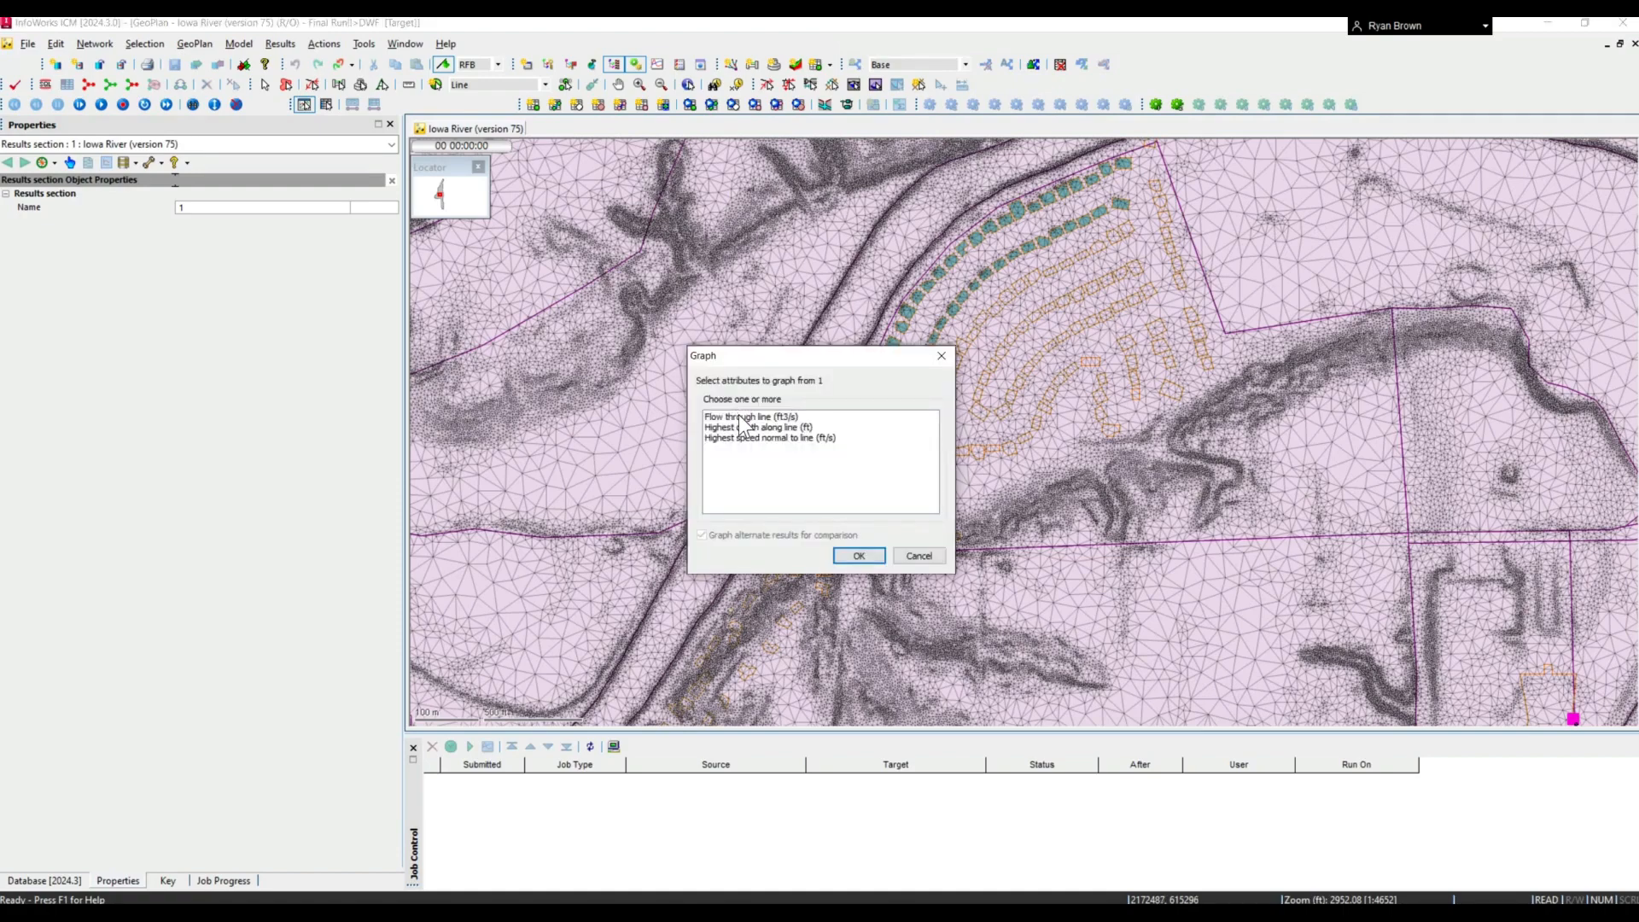
click(745, 418)
key(Down)
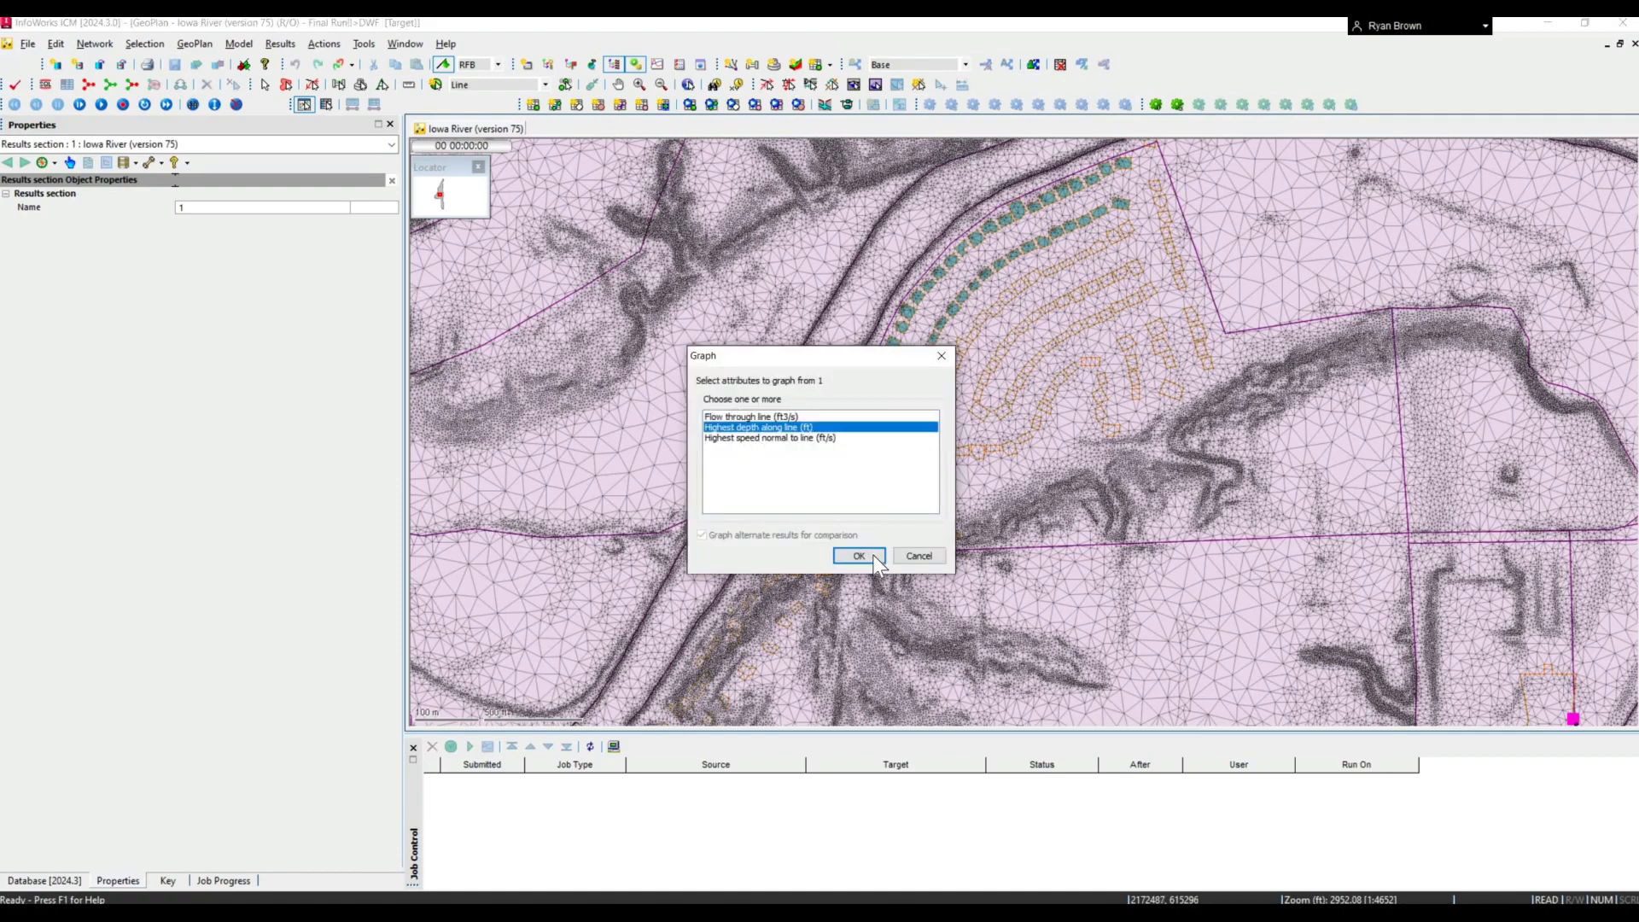
click(858, 555)
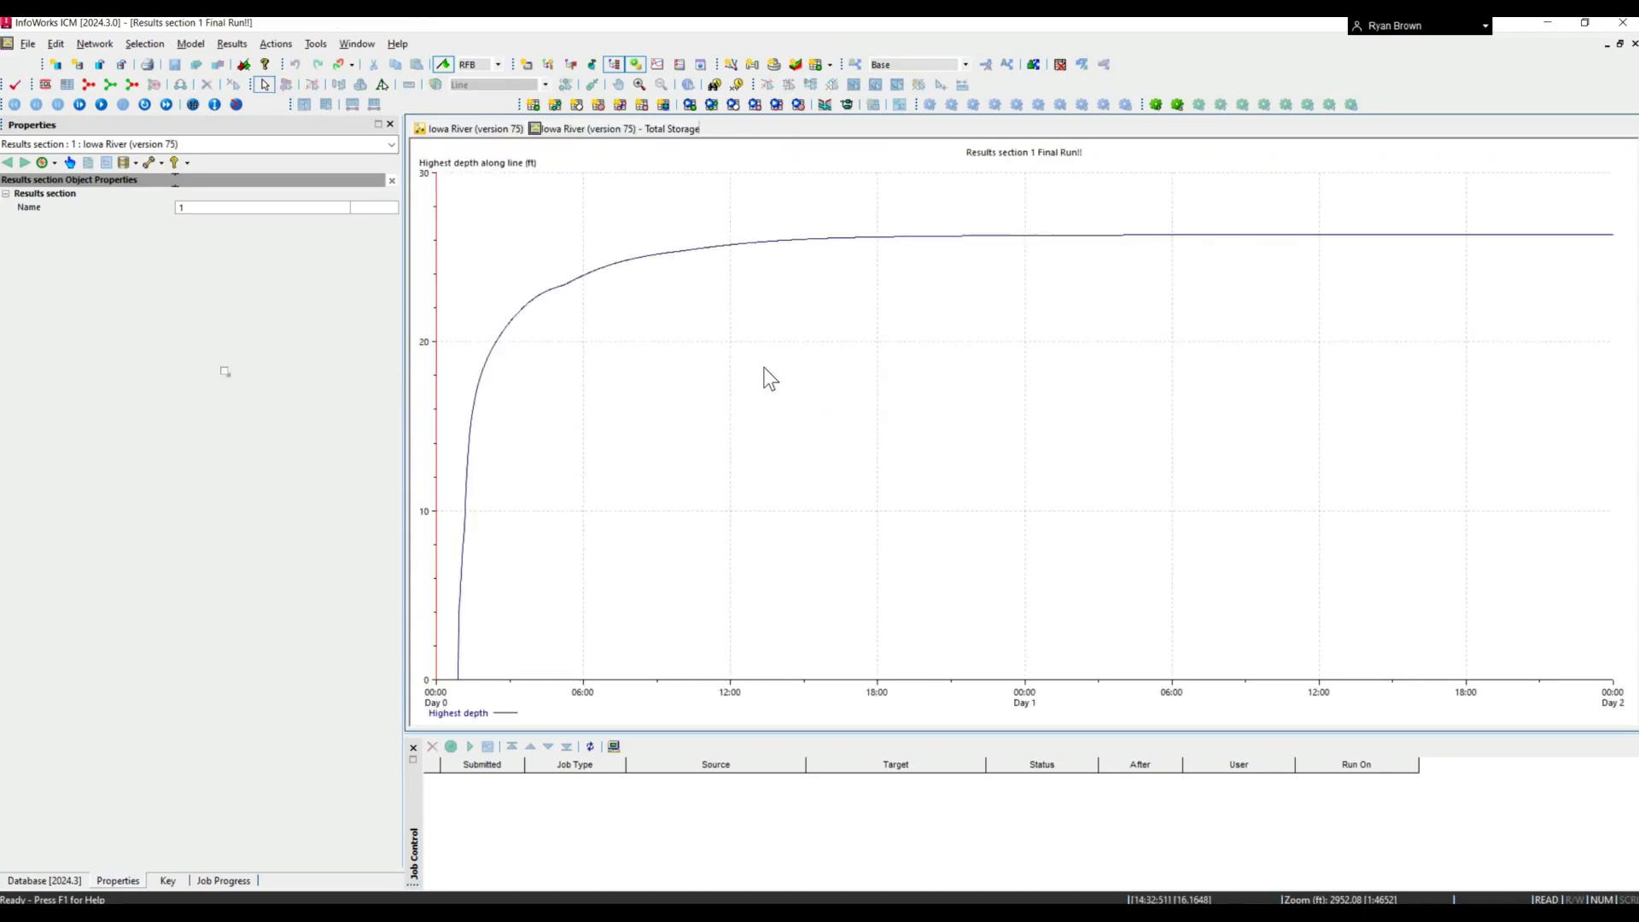
right_click(610, 133)
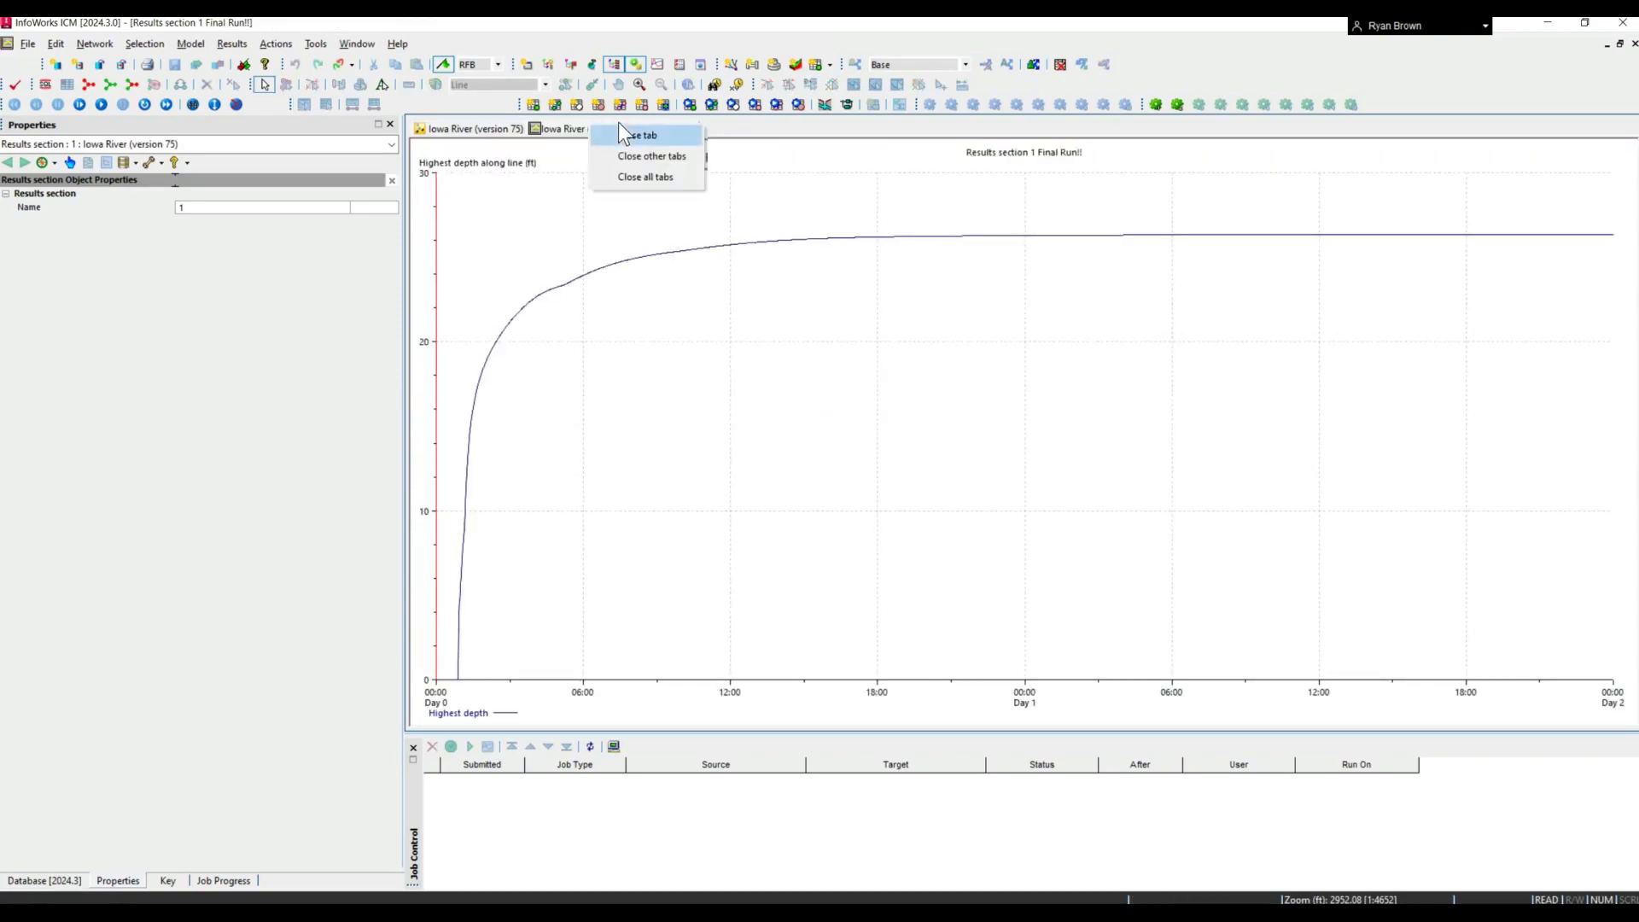
click(623, 140)
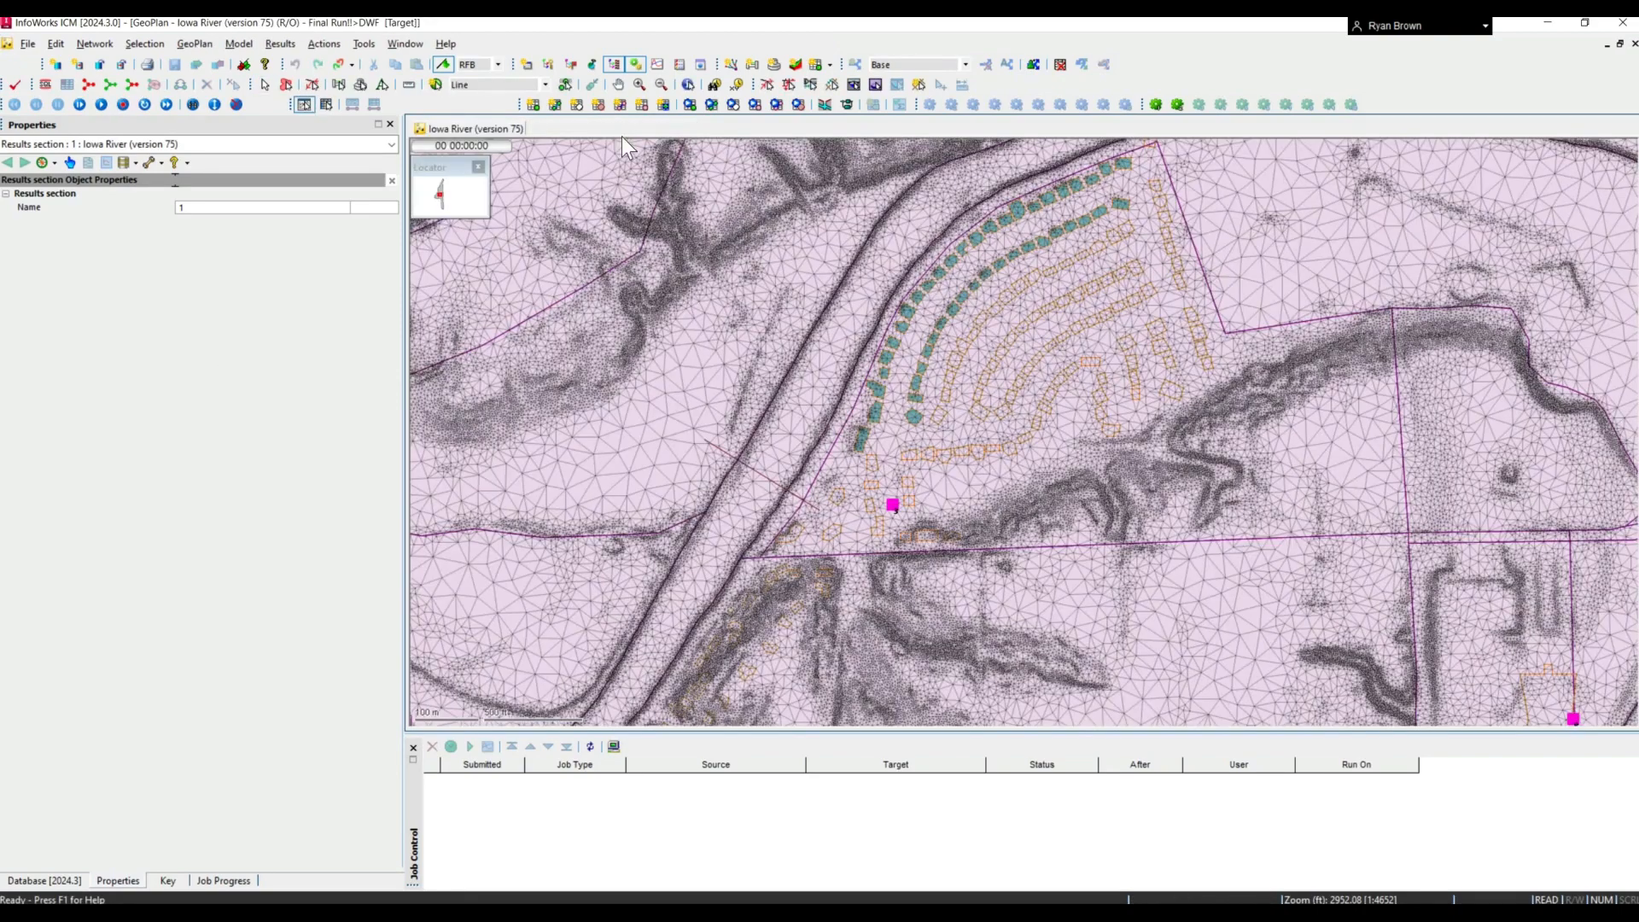
- Open the line results grid, advance the simulation time to 01 01:44:00 to review the 2D linear structure flows, and close the grid
click(776, 105)
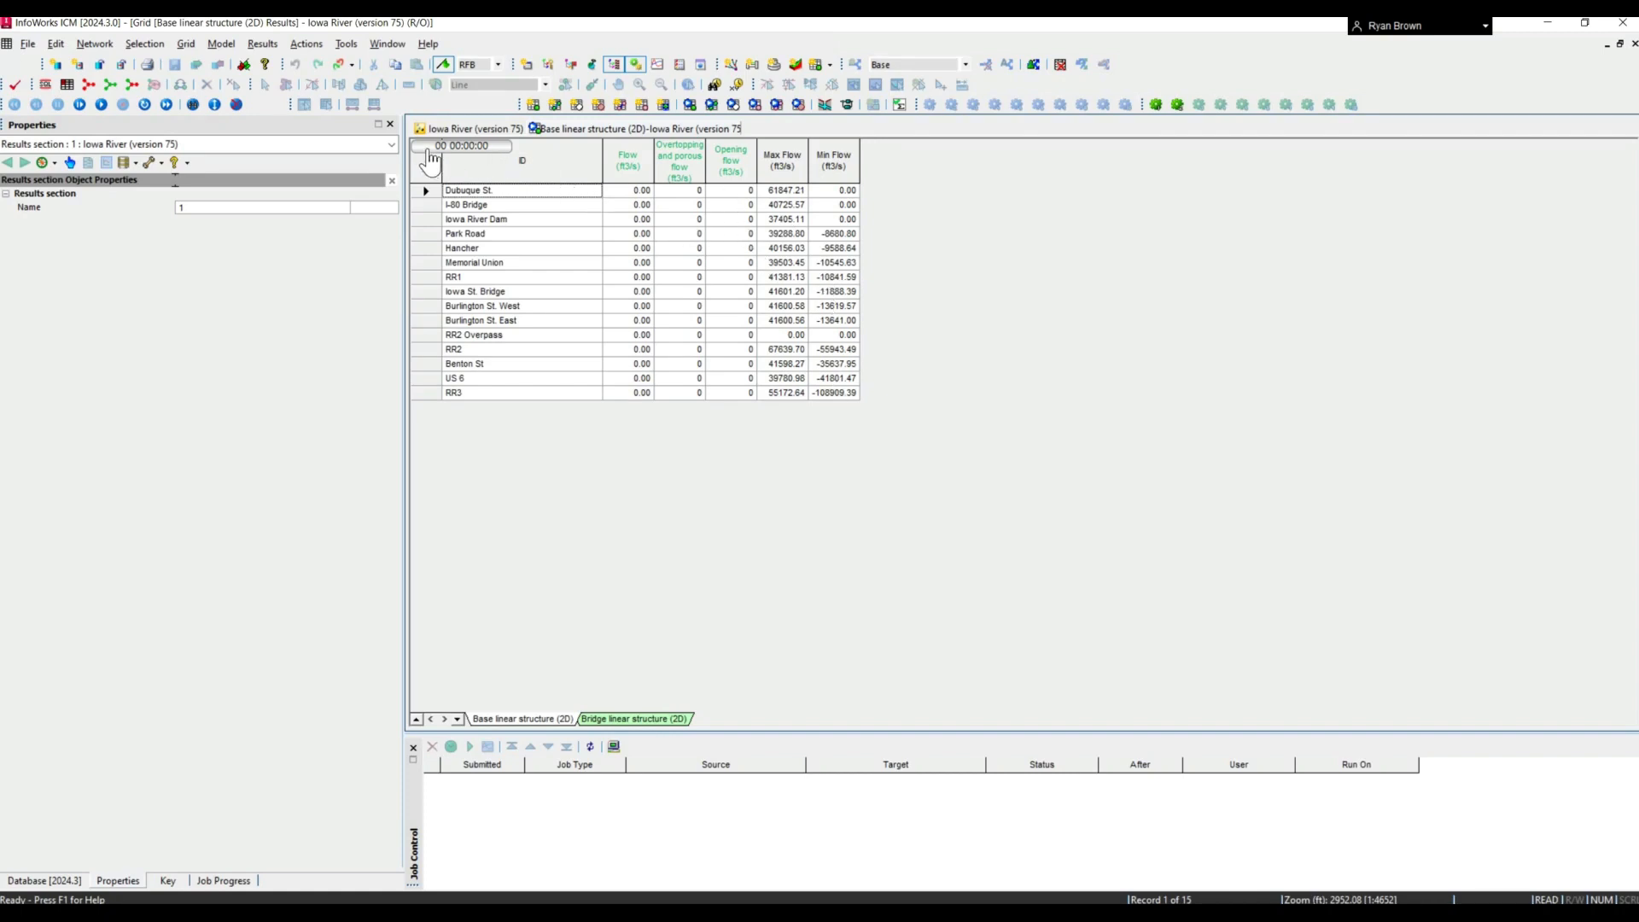
drag(429, 154, 479, 152)
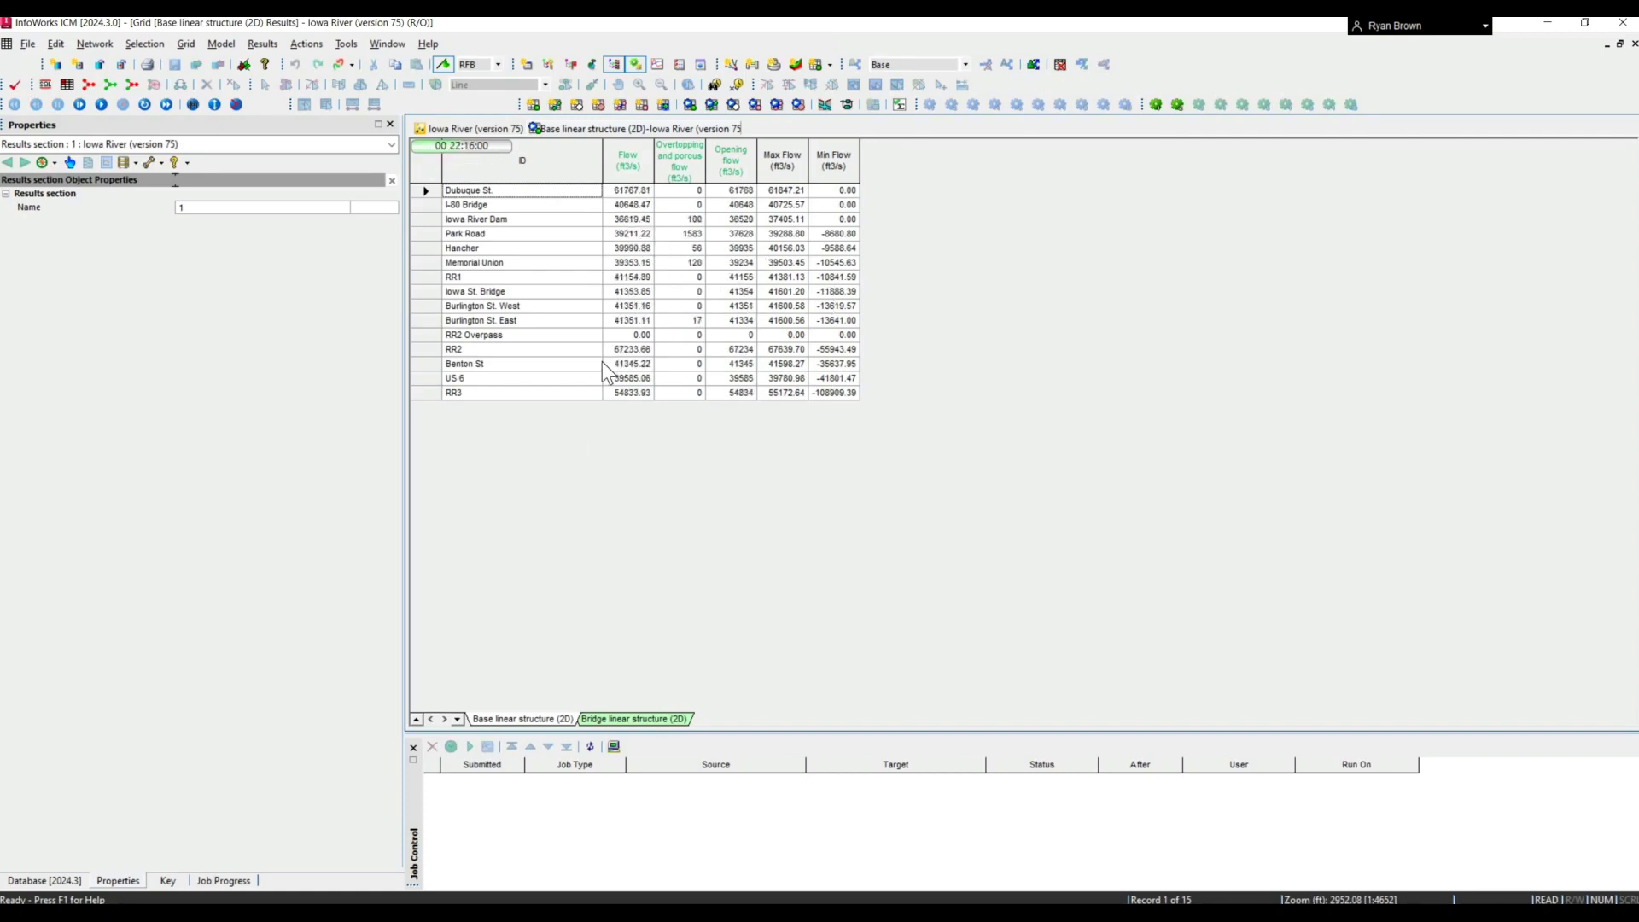
right_click(583, 143)
click(615, 136)
- Draw a polygon of type Results polygon (2D) around the river reach beside the curved building rows, leaving its ID blank
click(497, 84)
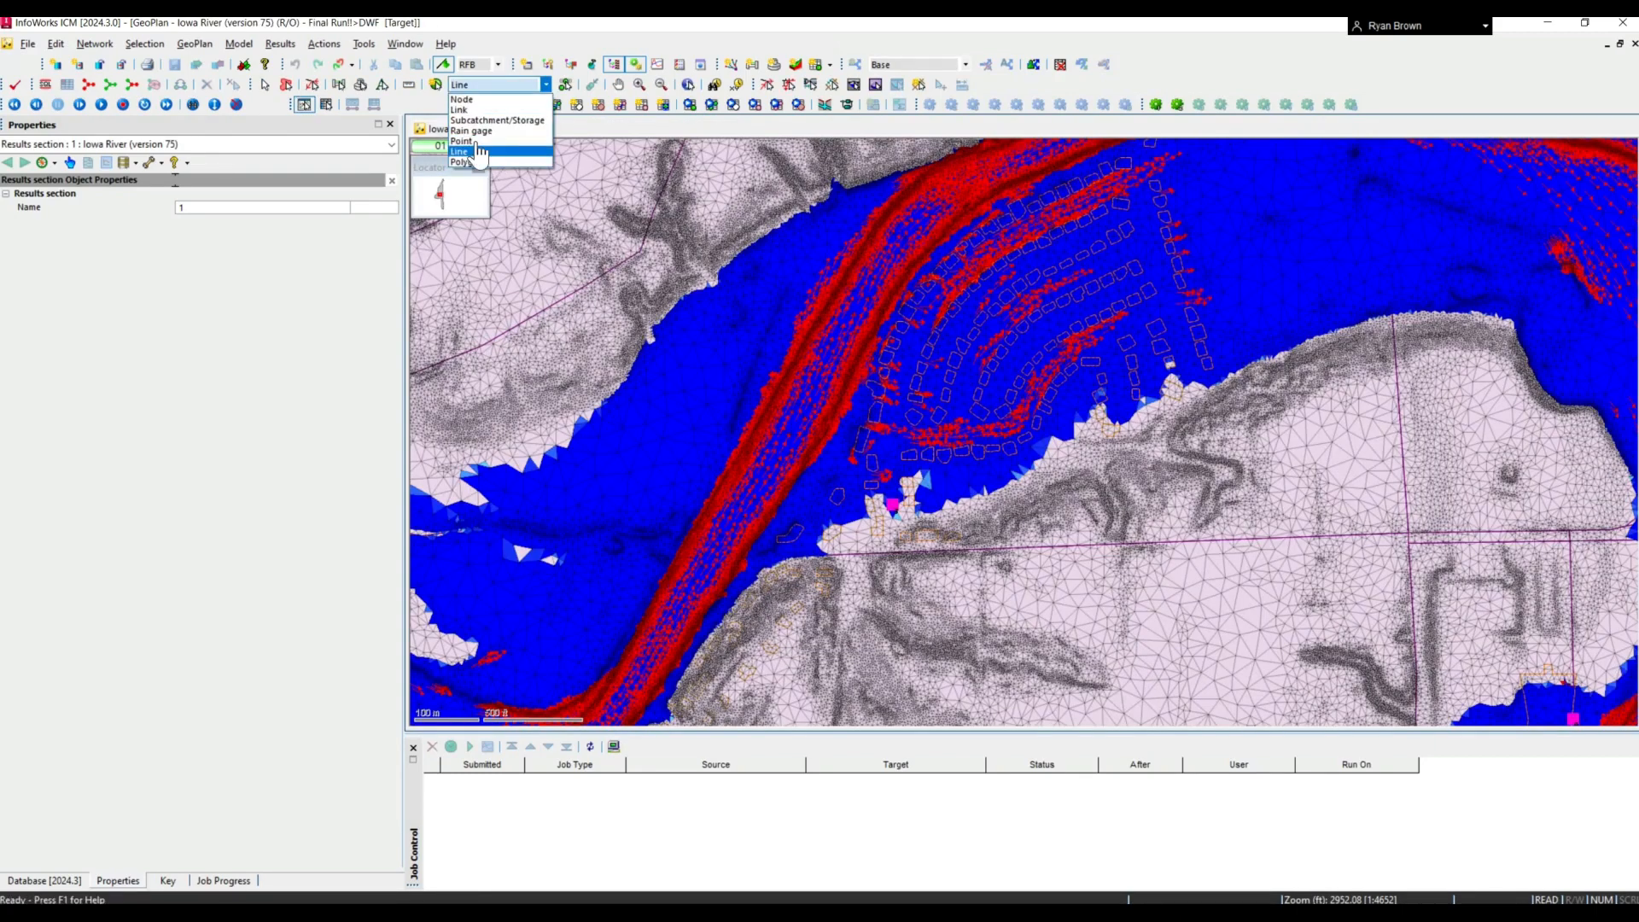
click(465, 161)
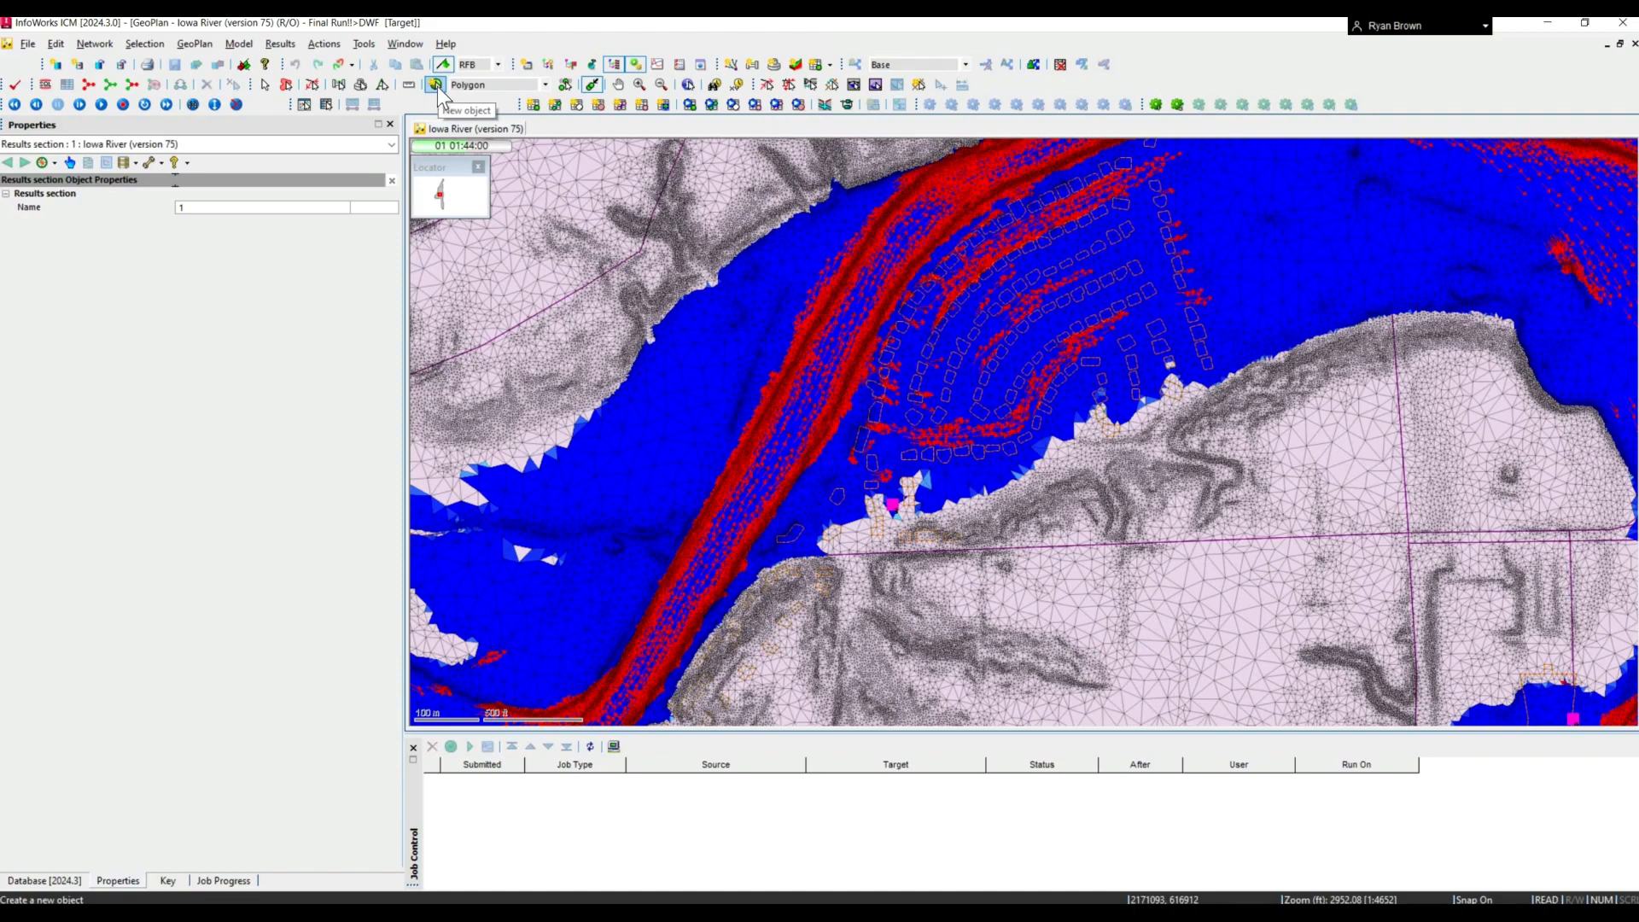
click(438, 86)
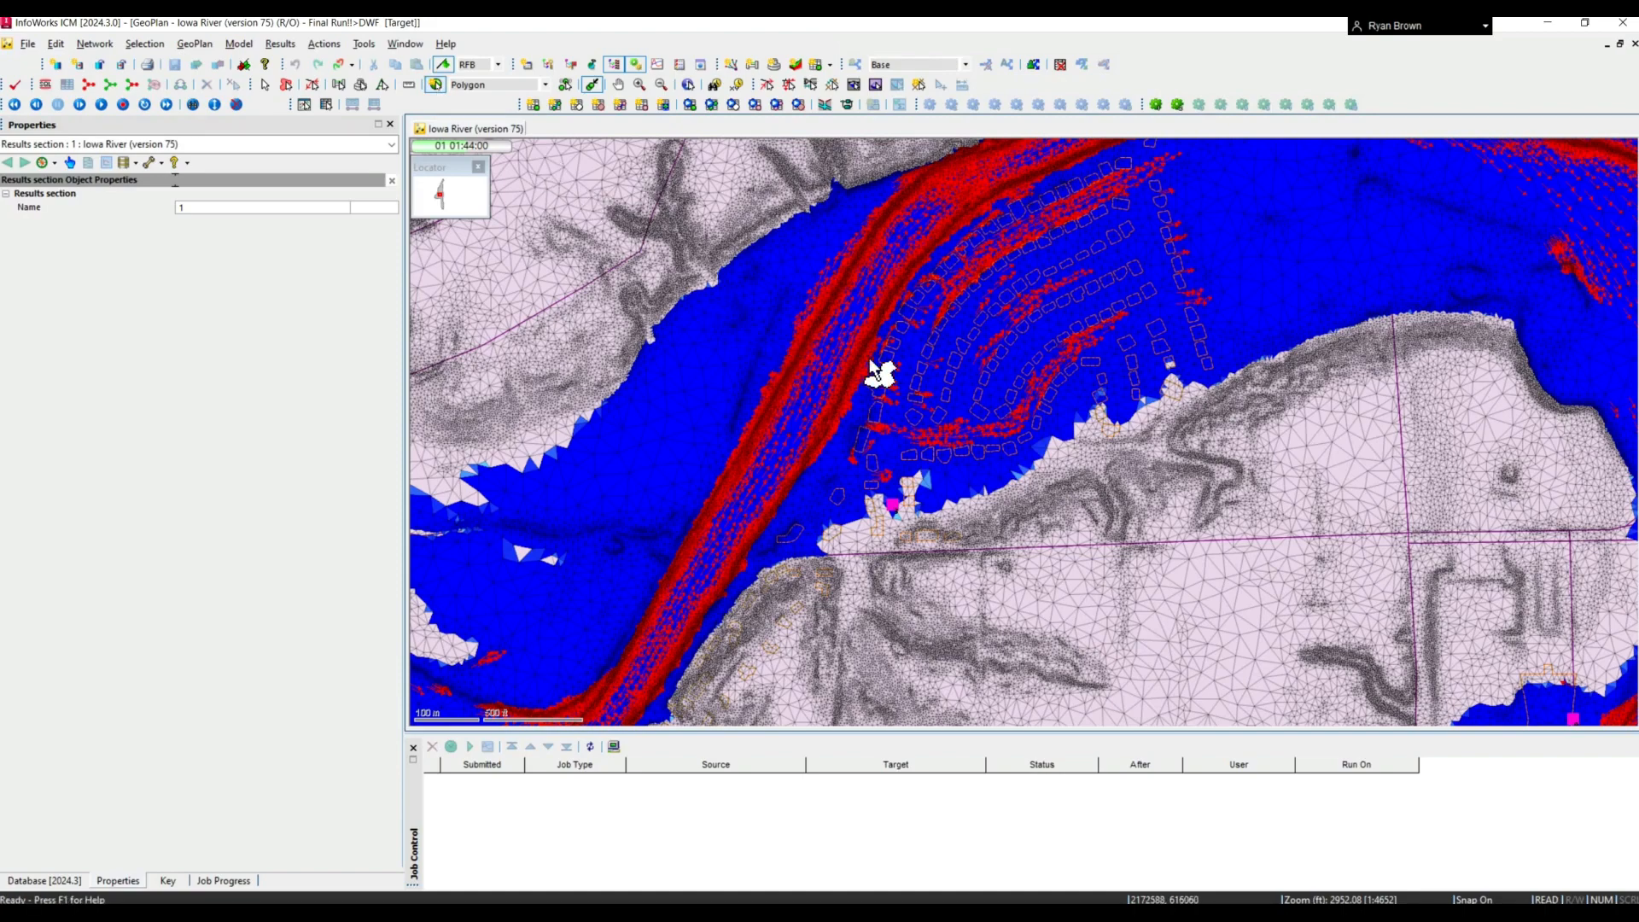
click(781, 323)
click(888, 369)
click(845, 480)
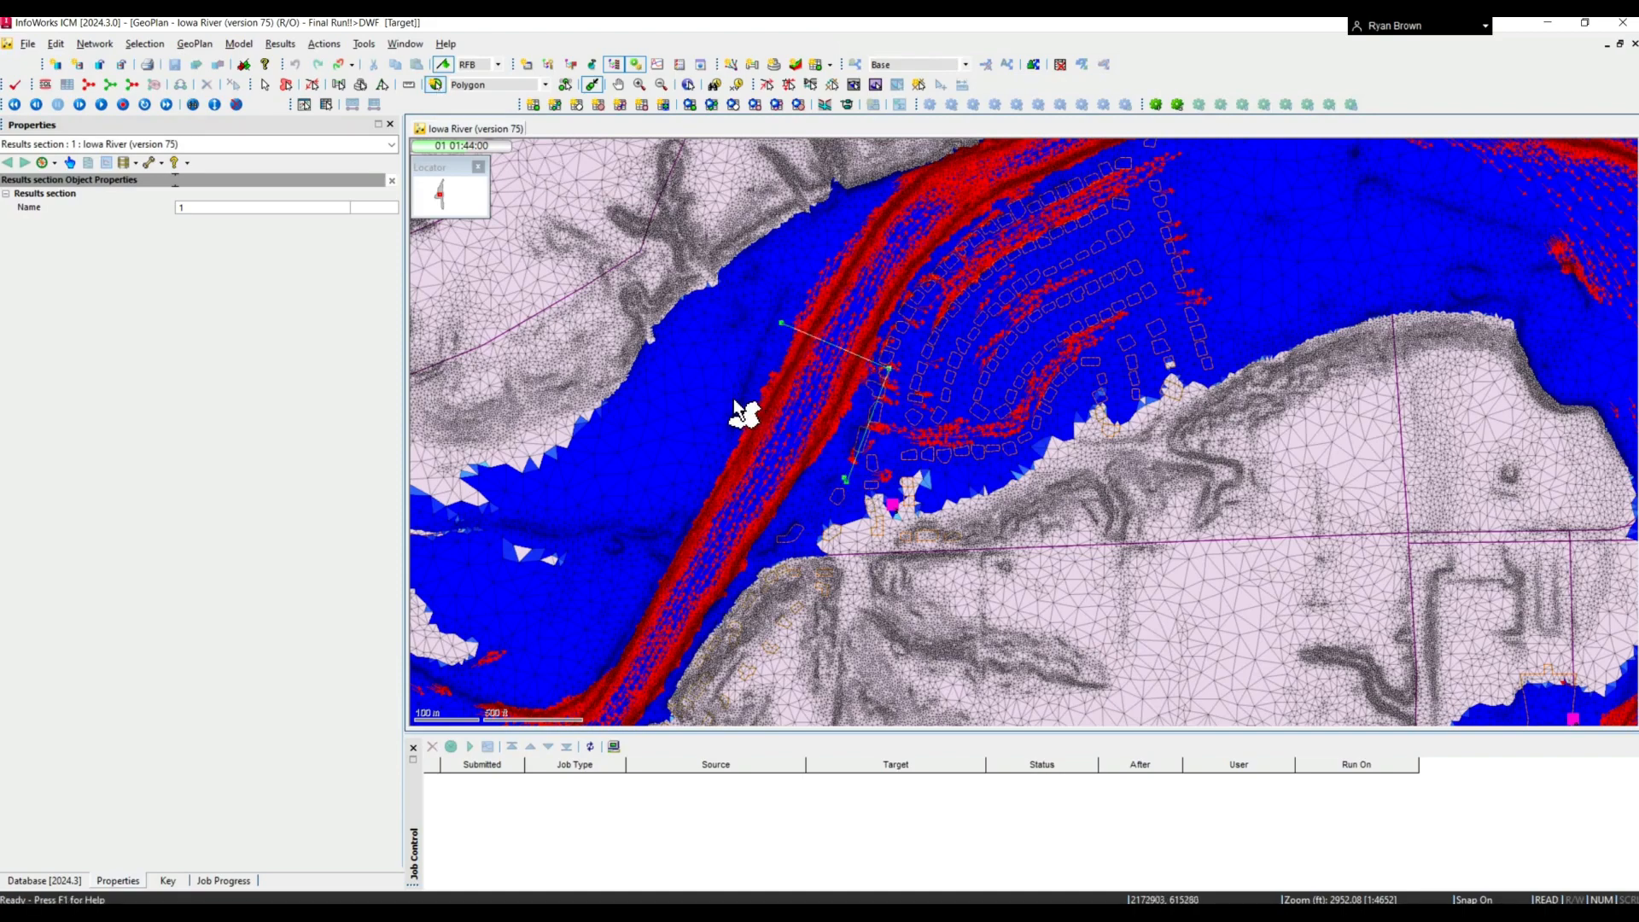
double_click(830, 469)
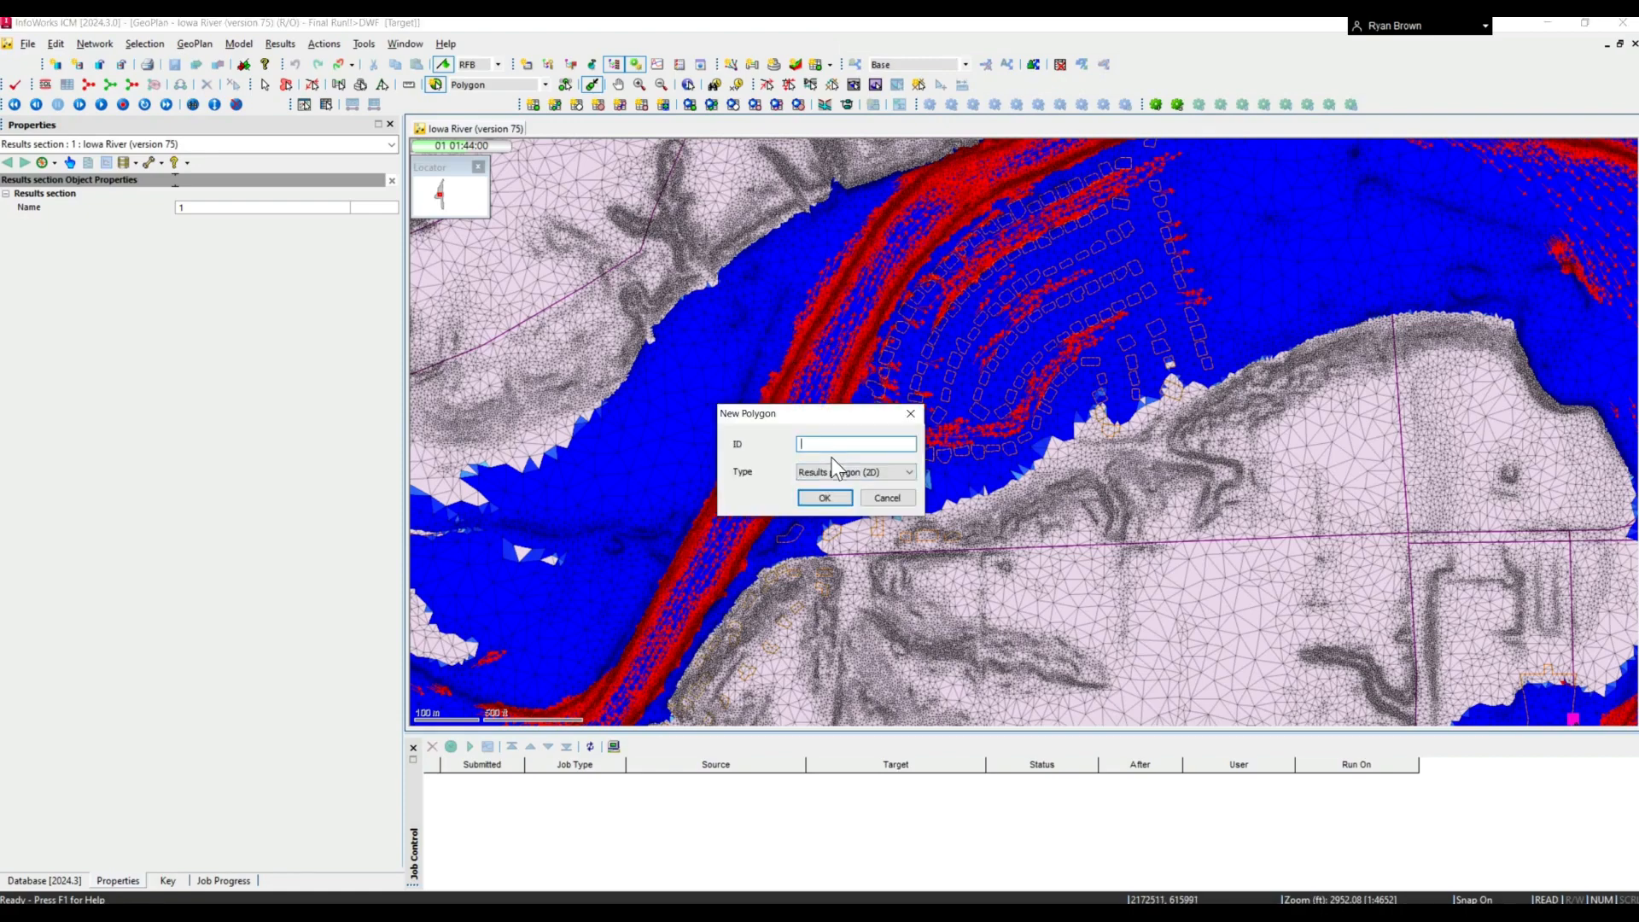
click(832, 495)
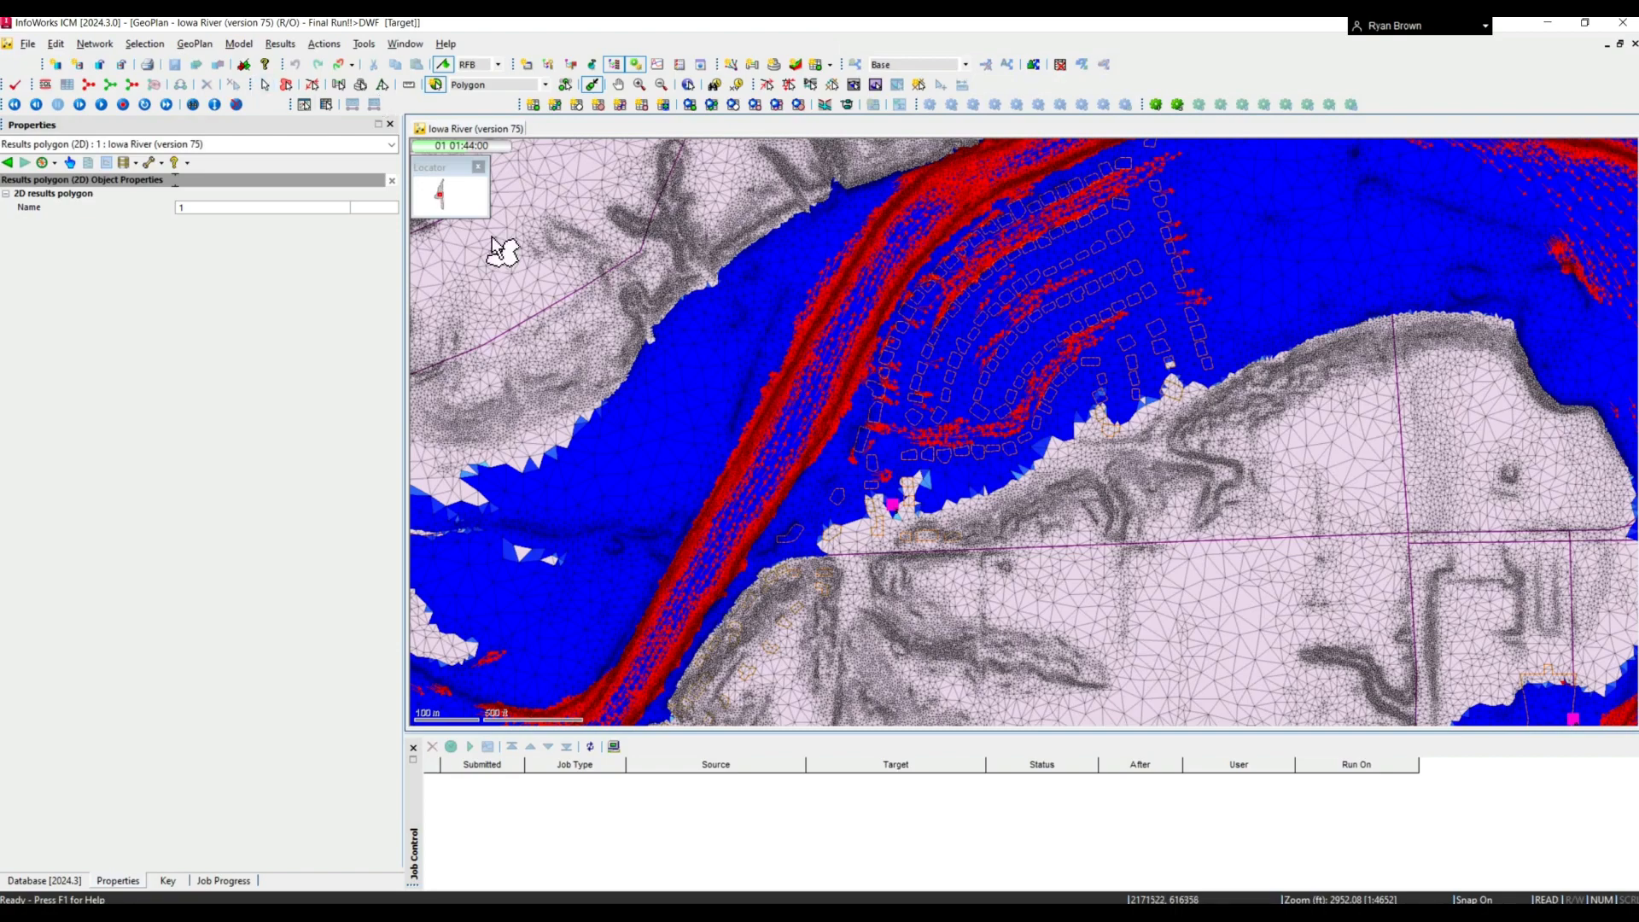
click(265, 85)
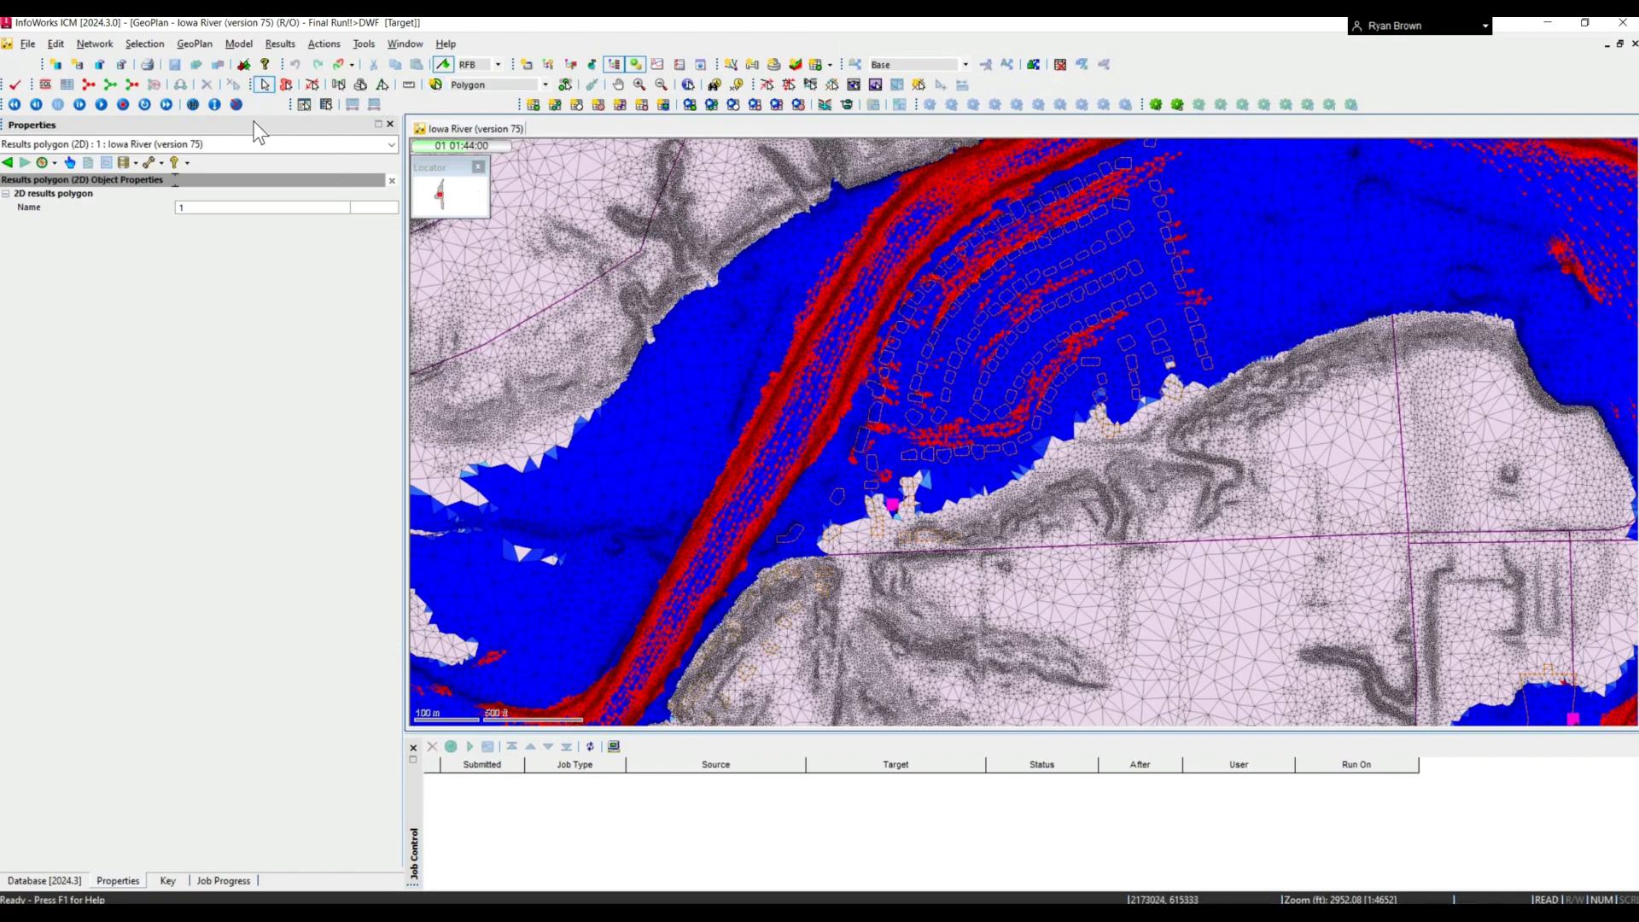
- Graph the flow through polygon boundary (ft3/s) for the new results polygon and move the time marker to the early peaks
click(304, 105)
click(781, 421)
click(873, 535)
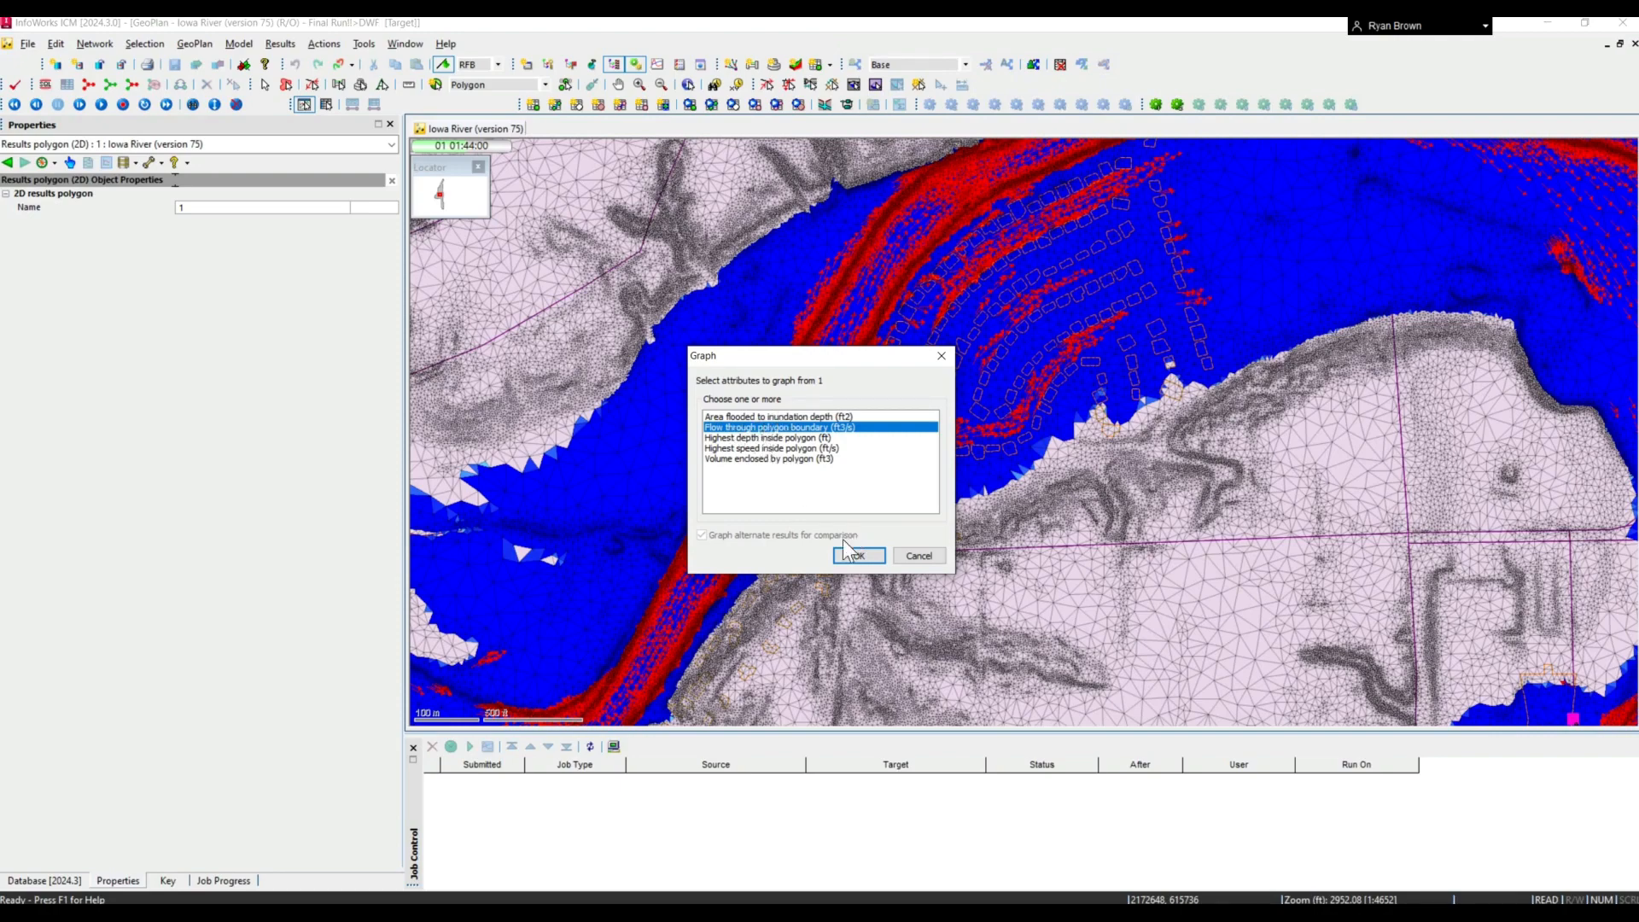
click(871, 556)
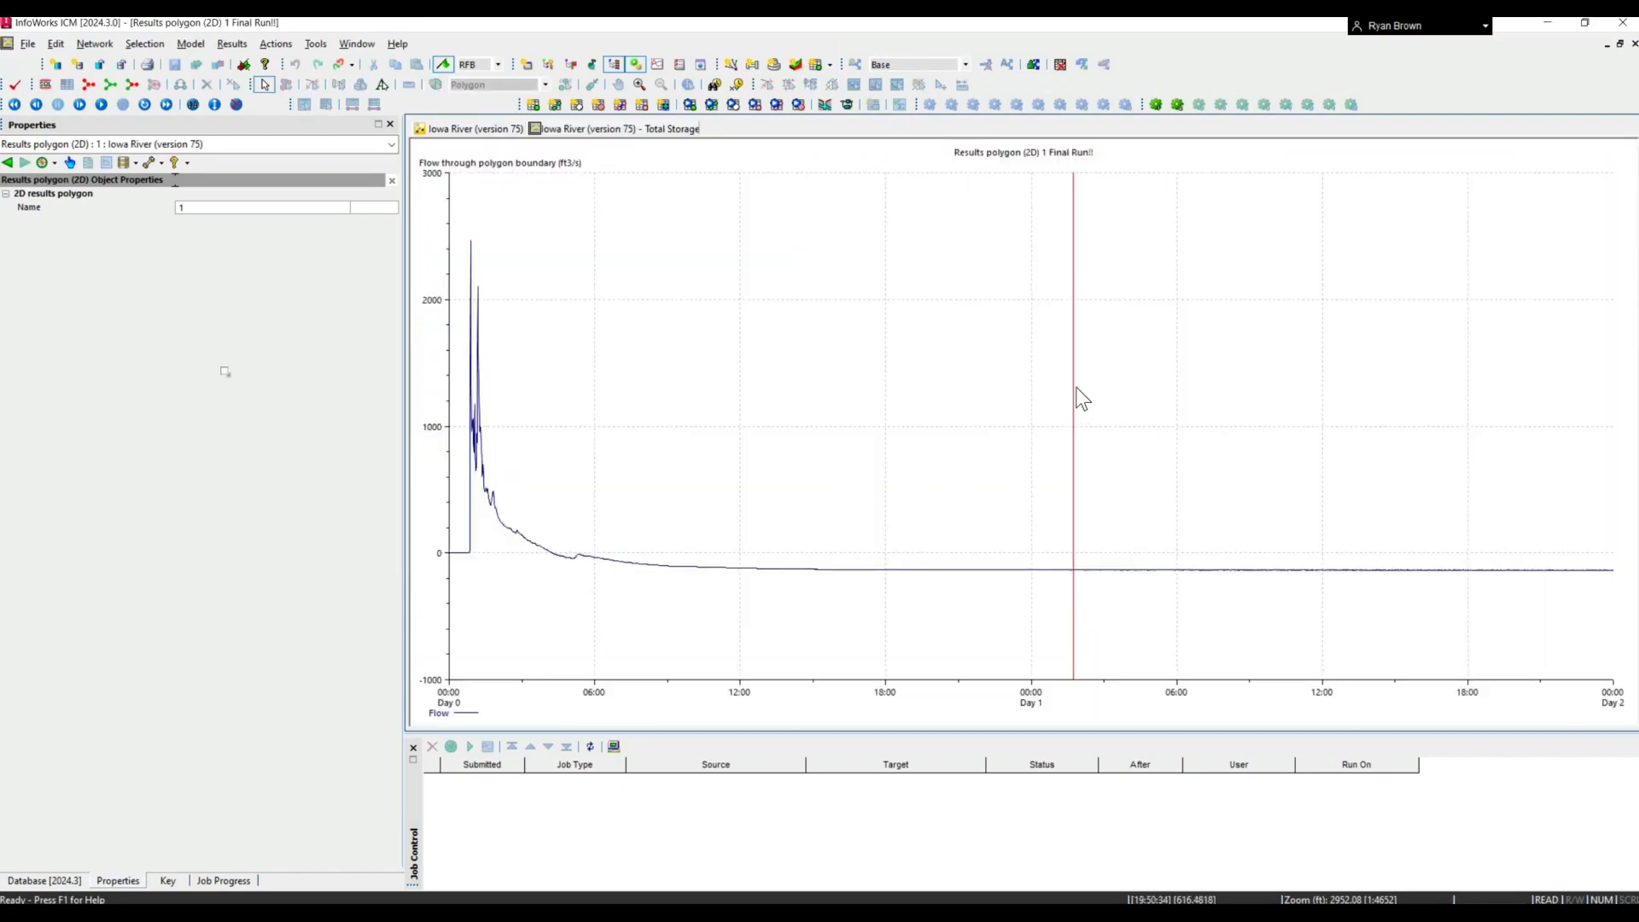
mouse_move(1073, 388)
mouse_down()
mouse_move(781, 398)
mouse_move(501, 449)
mouse_move(678, 479)
mouse_up()
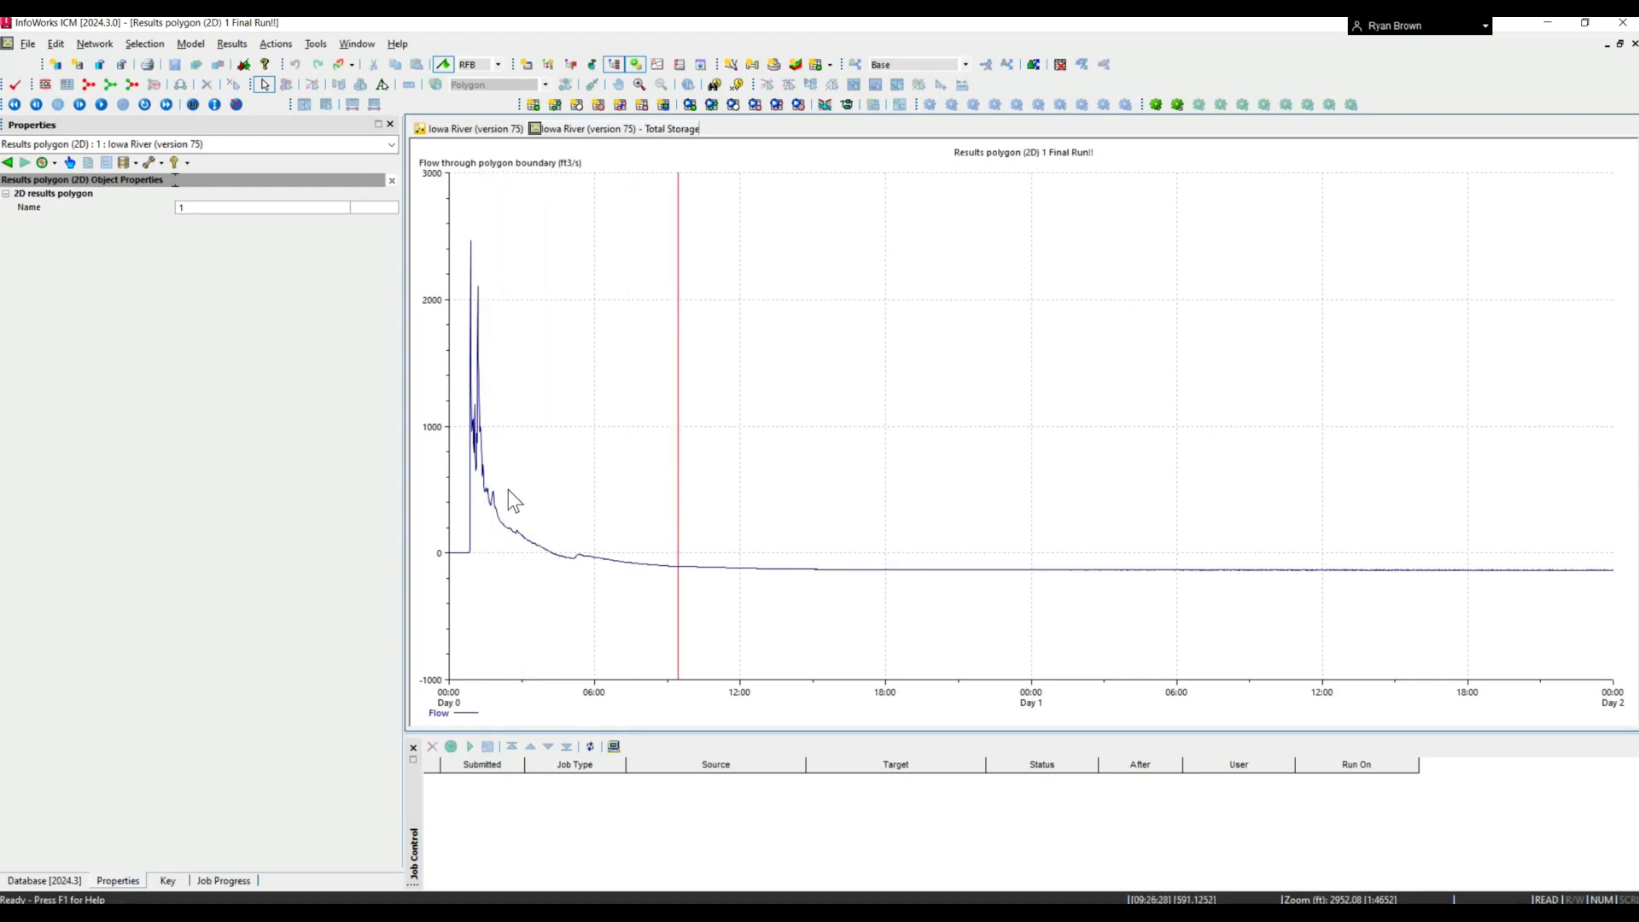
drag(508, 489, 486, 418)
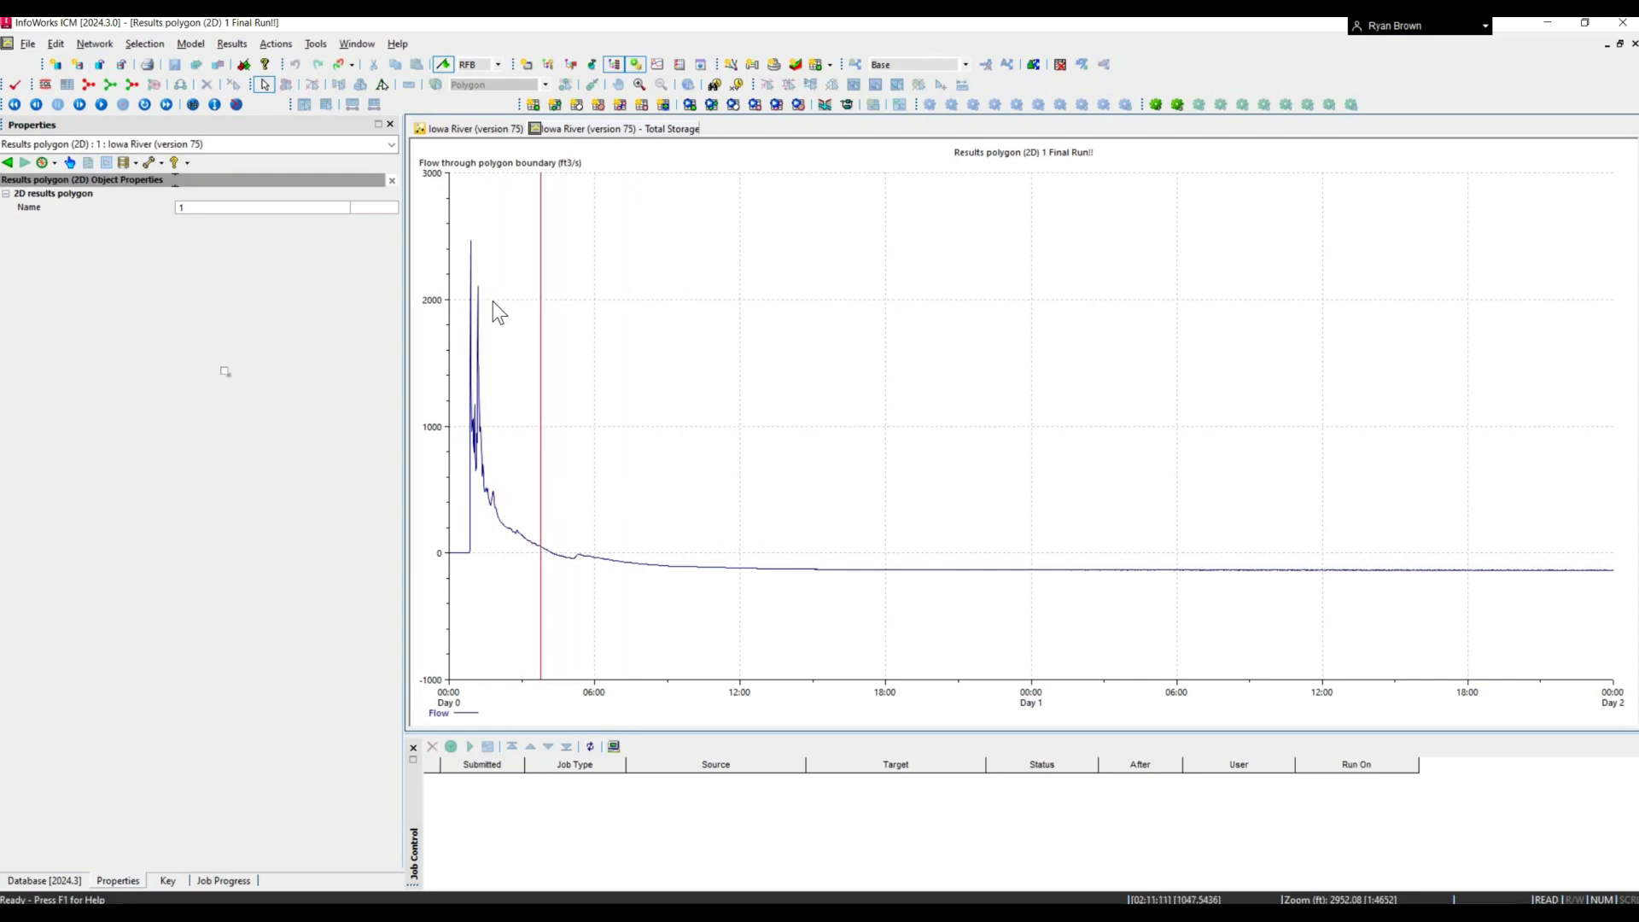